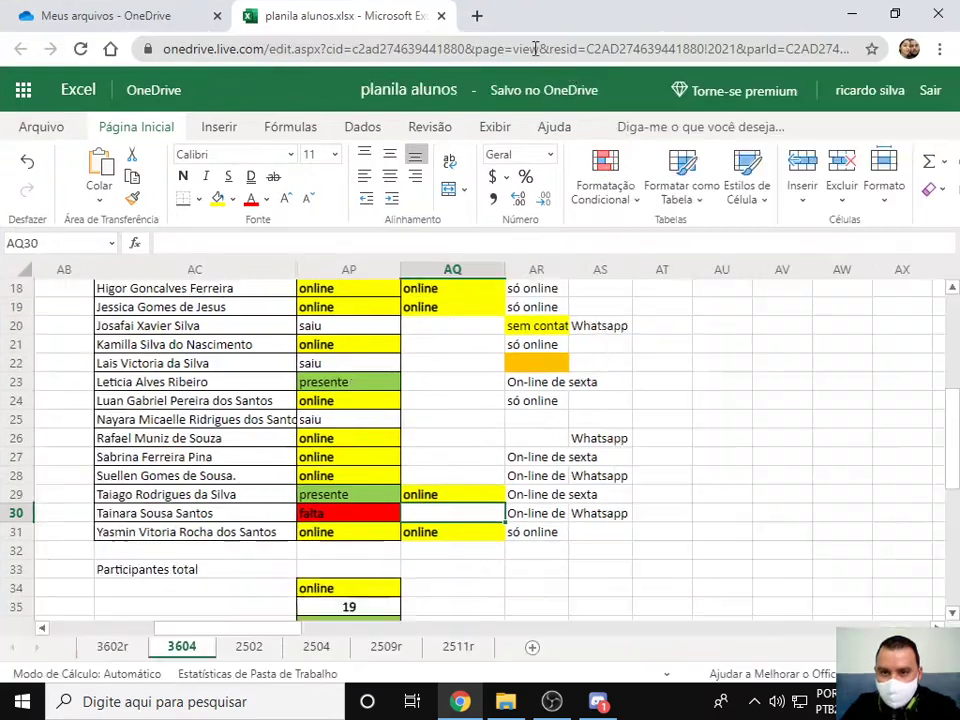
Open Google Sala de Aula from the Google apps in a new browser tab.
click(476, 15)
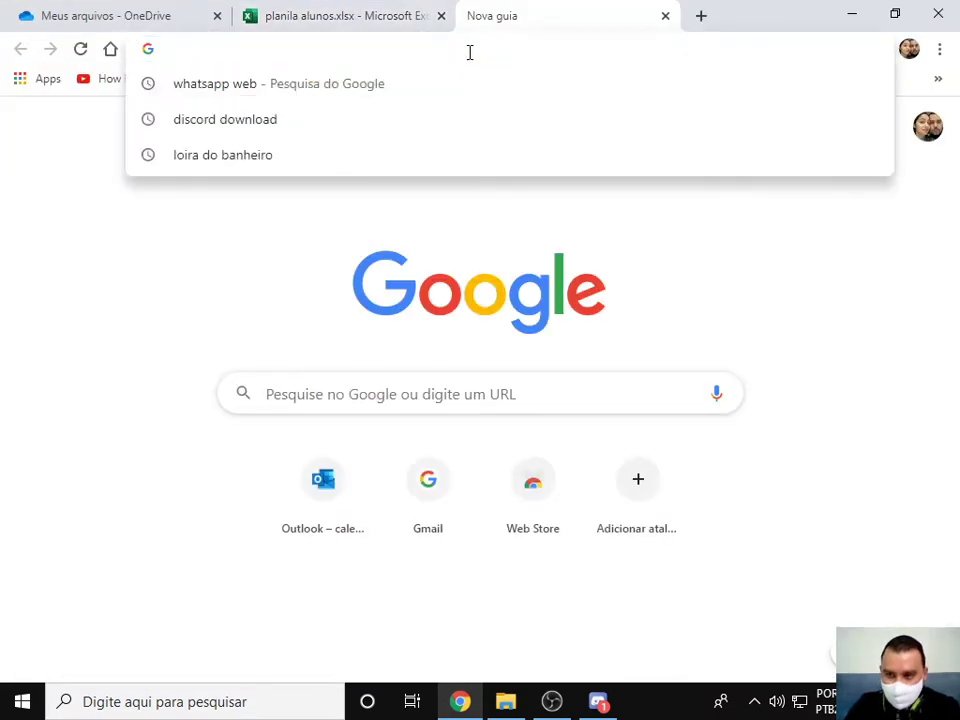
click(884, 130)
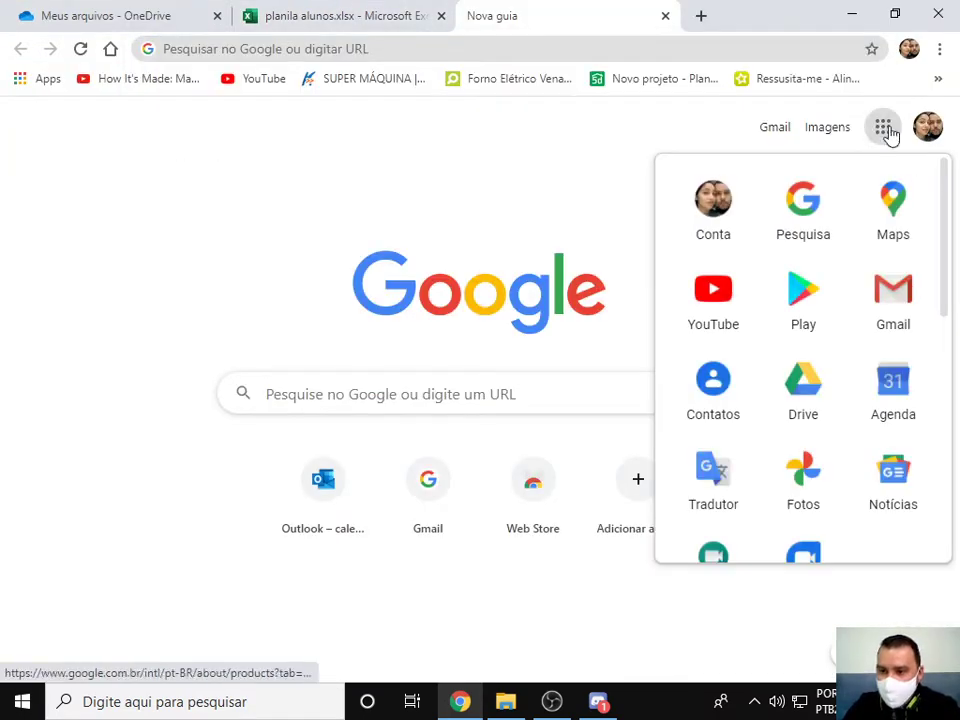
scroll(906, 290, down, 1)
scroll(906, 290, down, 4)
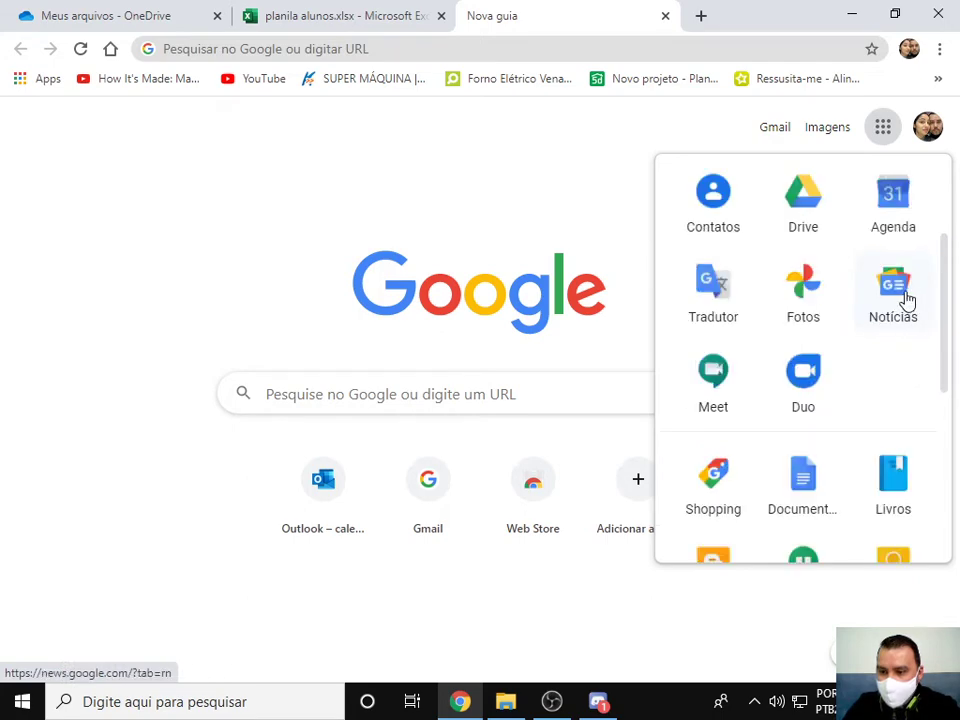
click(812, 390)
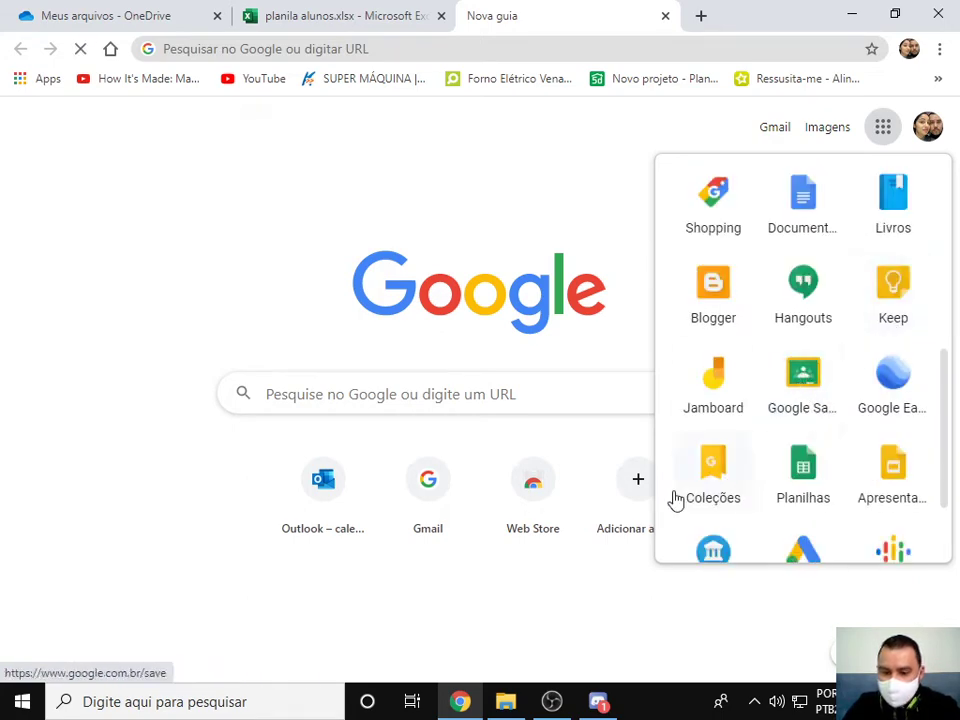
Switch to File Explorer and review aula1_avanc1.xlsx and aula1_avanc2.xlsx from the Aula1 folder, closing each workbook.
click(506, 703)
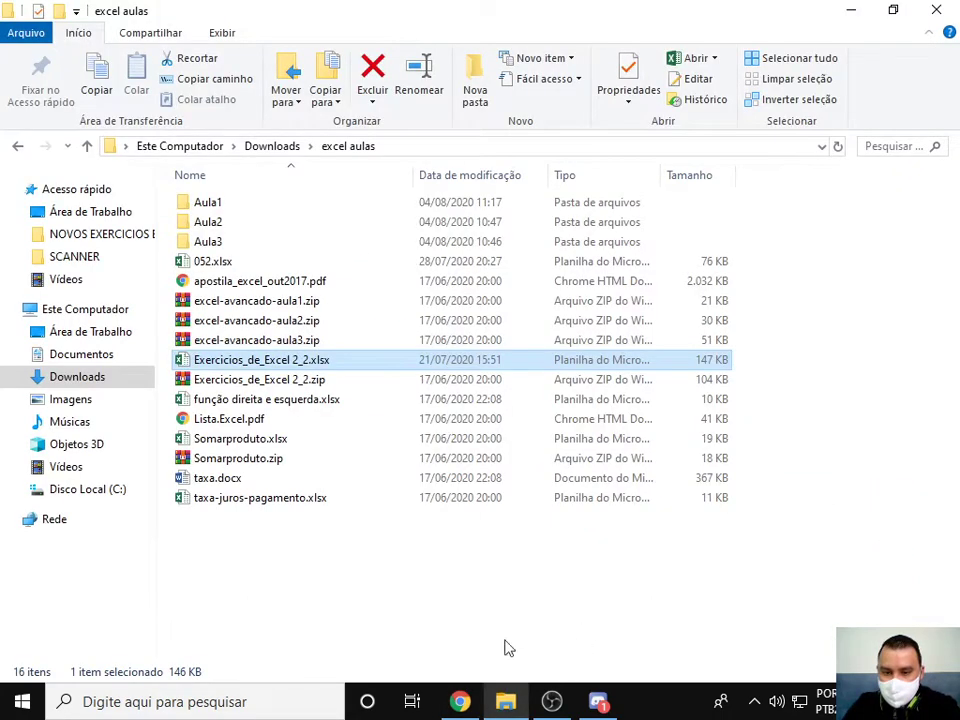
double_click(236, 206)
double_click(237, 203)
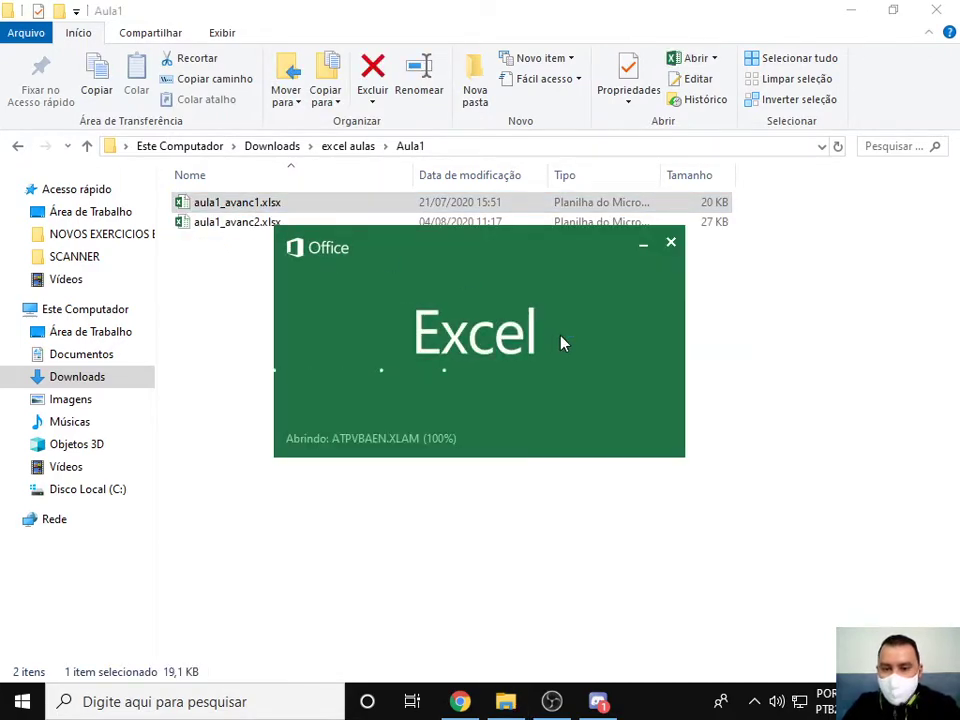
scroll(563, 337, down, 3)
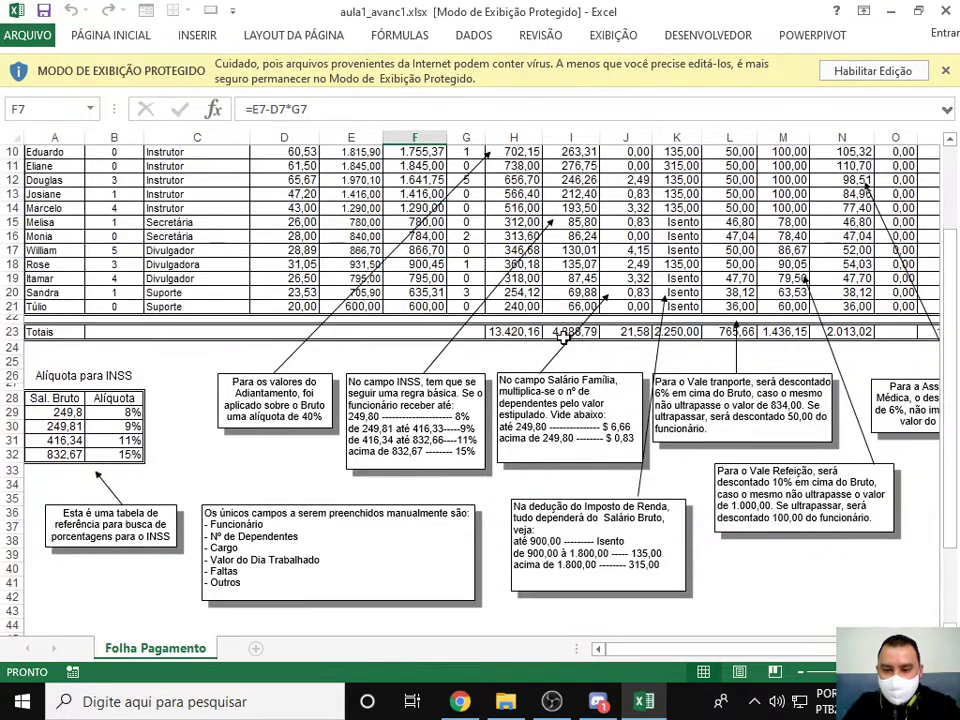
scroll(563, 337, down, 2)
click(945, 10)
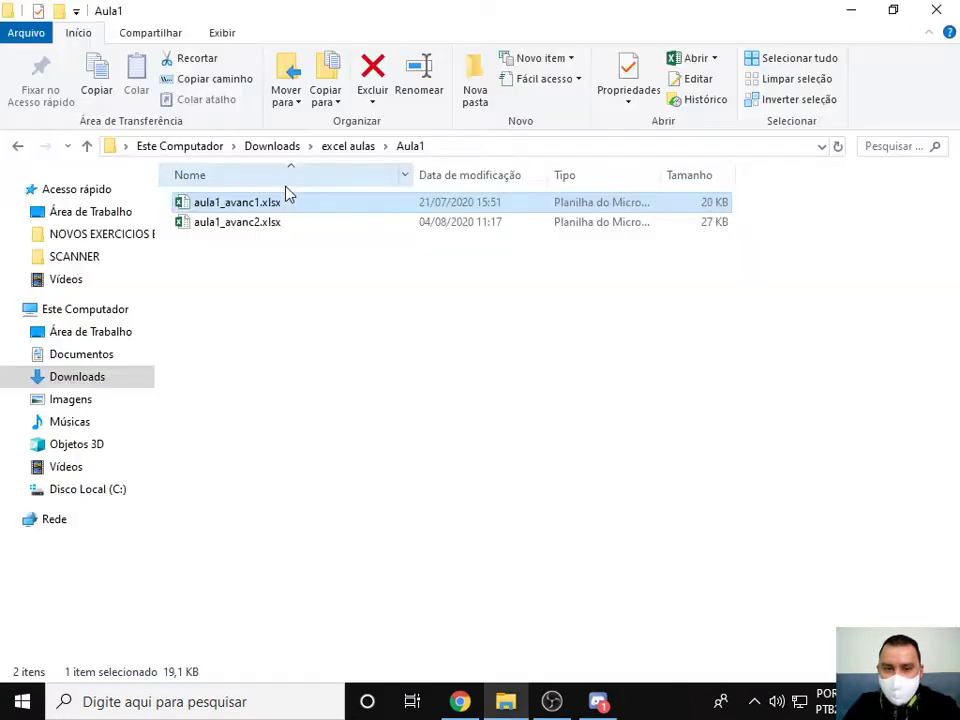
double_click(250, 222)
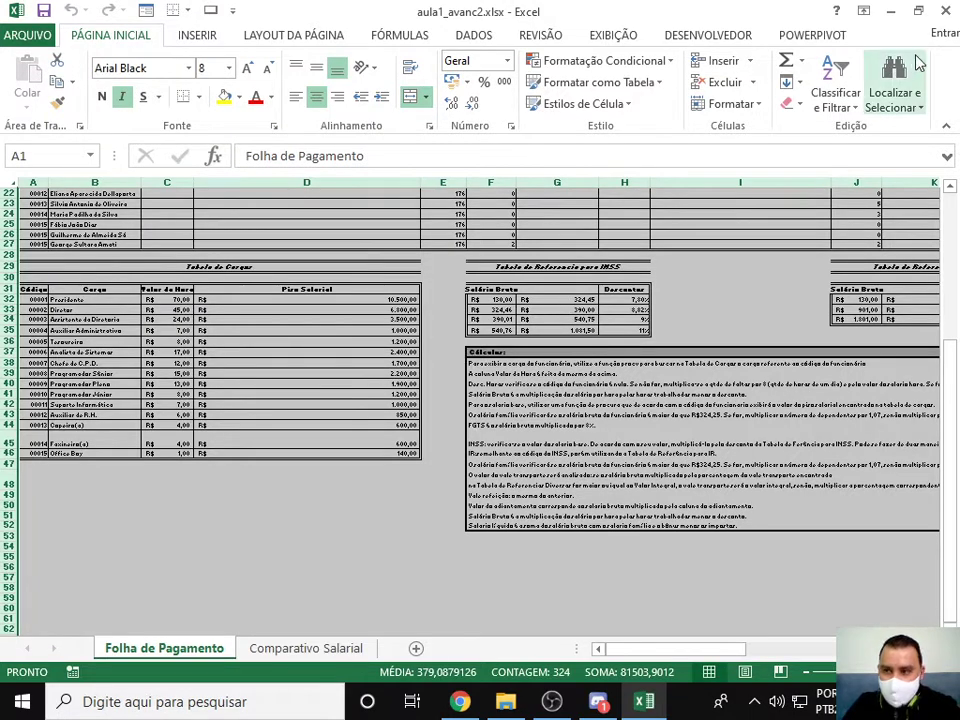
click(946, 11)
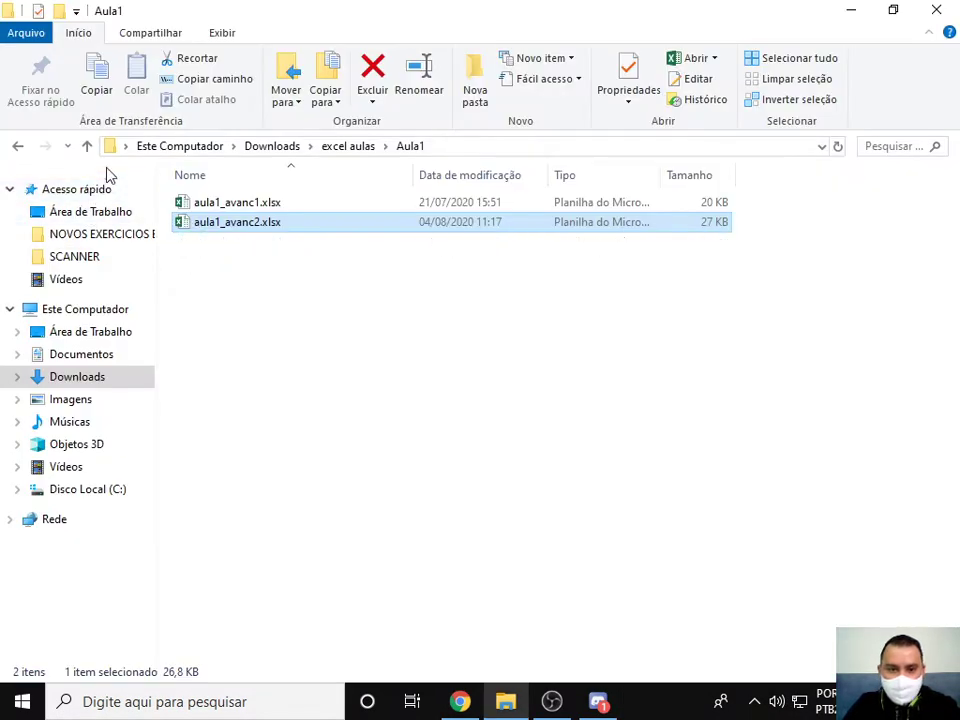
Open aula2_avanc1.xlsx from the Aula2 folder, review its Cálculos instructions and close the workbook.
click(366, 148)
double_click(247, 224)
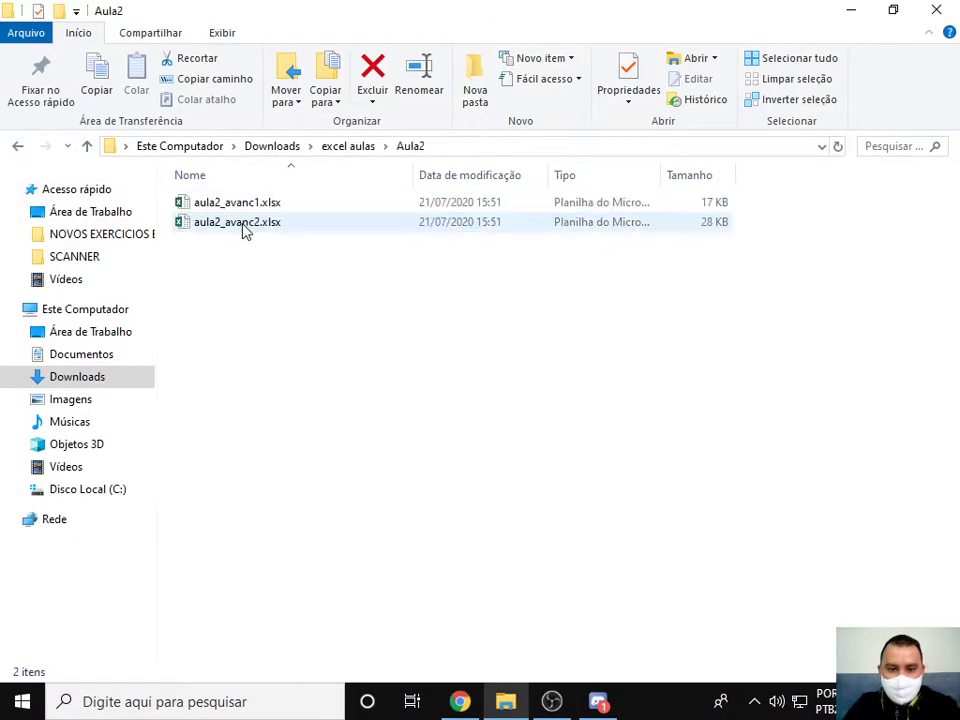
double_click(250, 204)
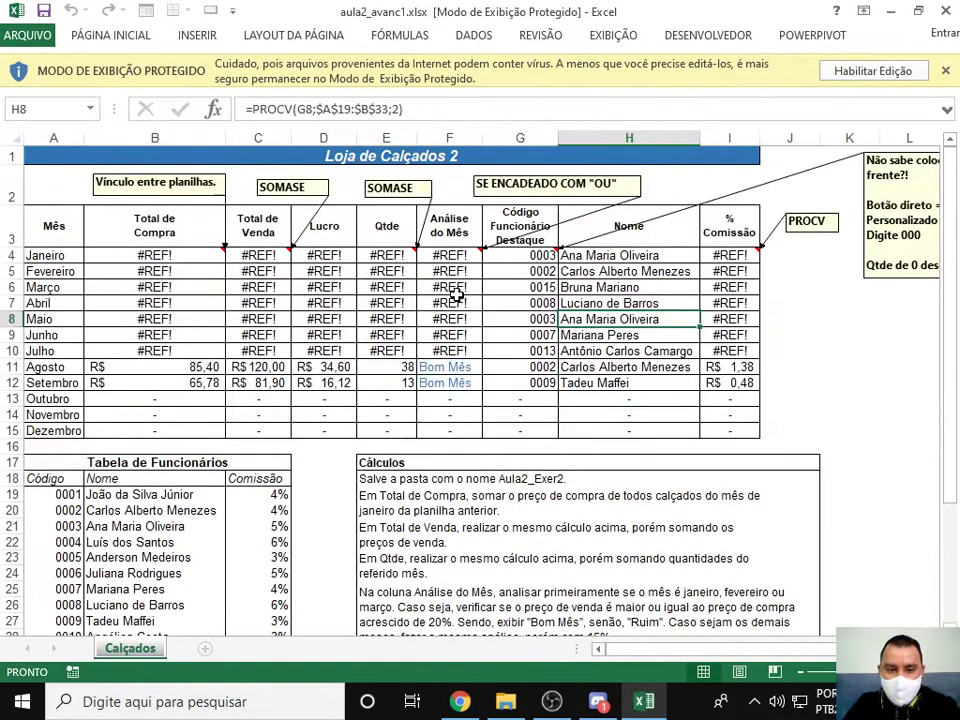
scroll(455, 296, down, 2)
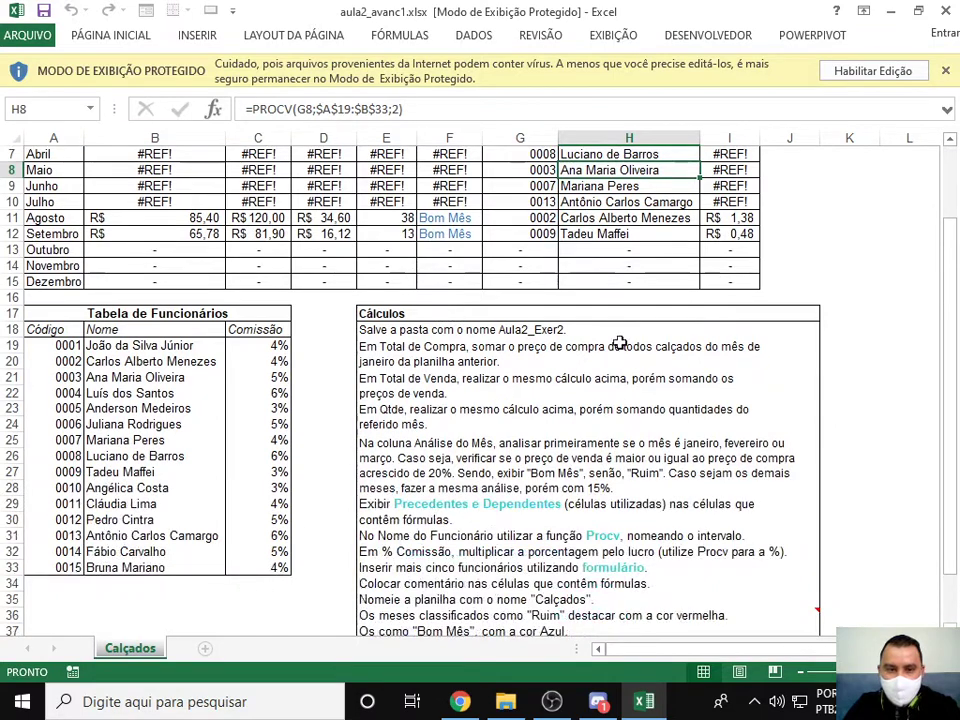
scroll(455, 296, up, 2)
click(945, 10)
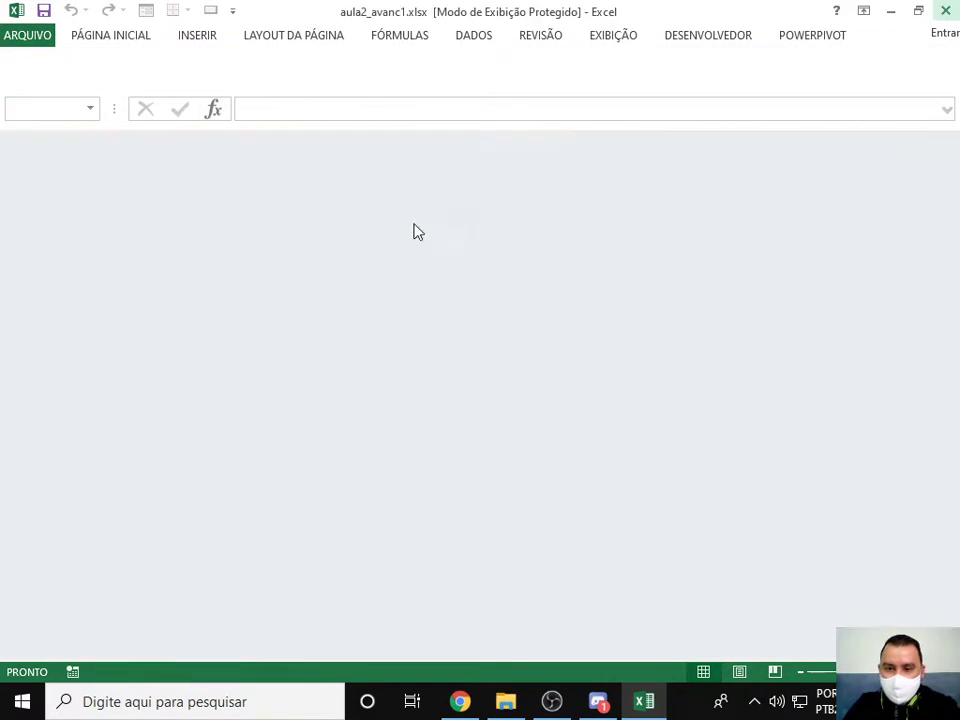
Open aula2_avanc2.xlsx, review the Pedidos and Produtos em Estoque sheets with their Cálculos notes, and close it.
double_click(241, 228)
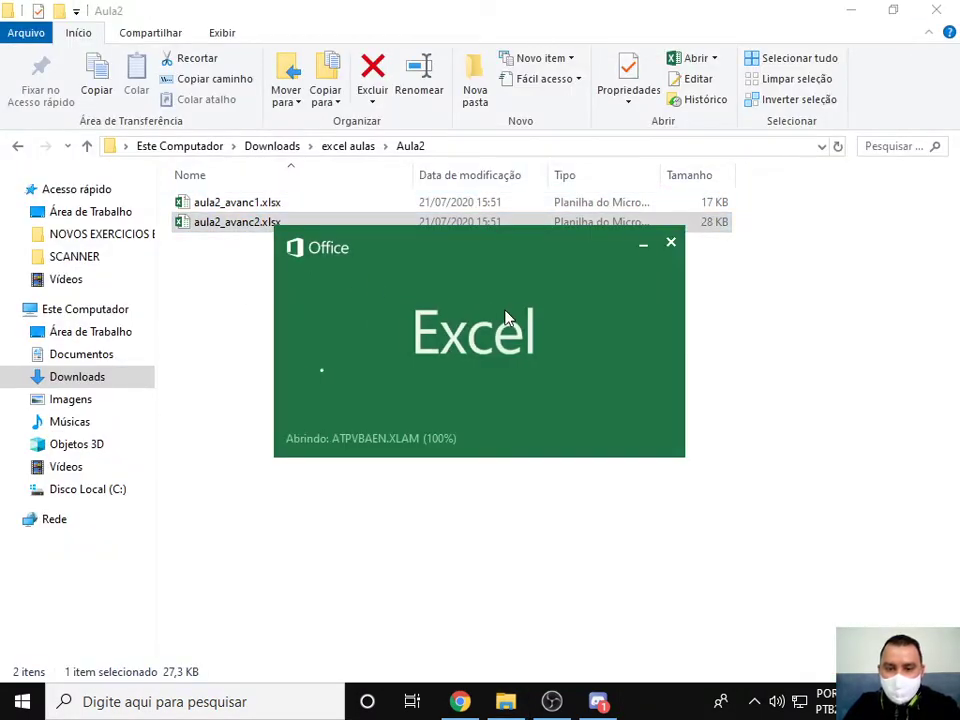
scroll(491, 323, down, 2)
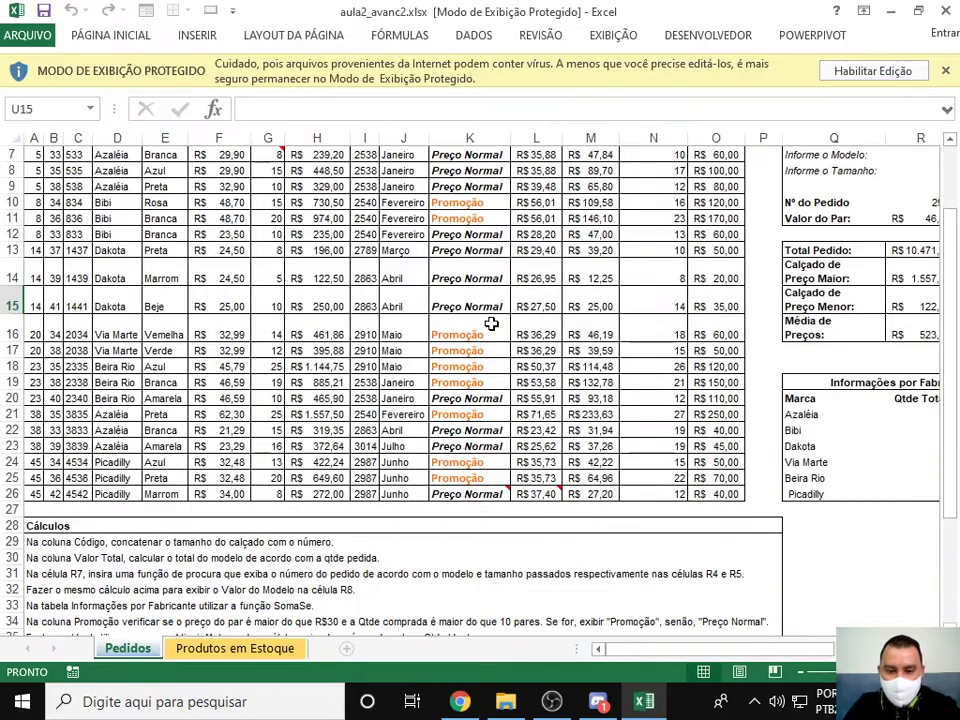
scroll(491, 323, down, 7)
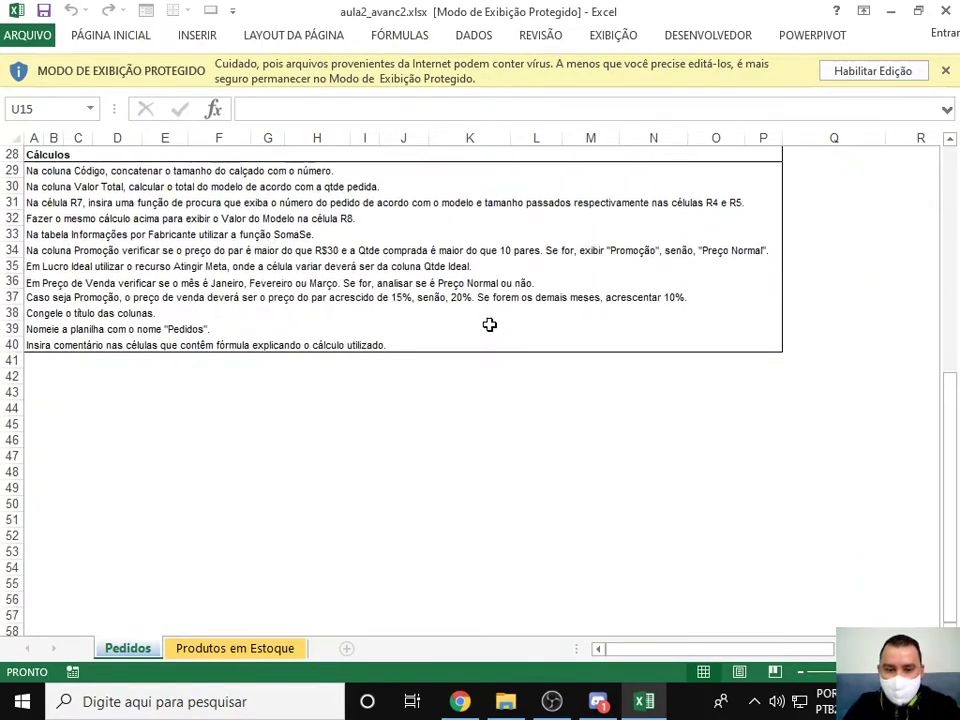
scroll(491, 323, up, 7)
click(235, 648)
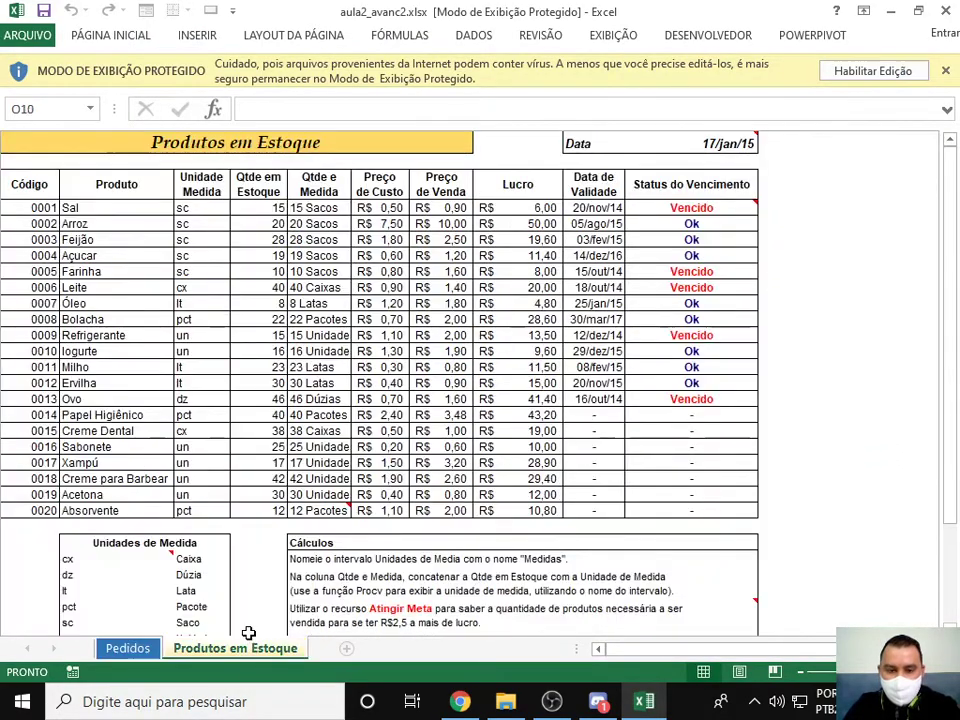
scroll(596, 388, down, 7)
scroll(596, 388, up, 5)
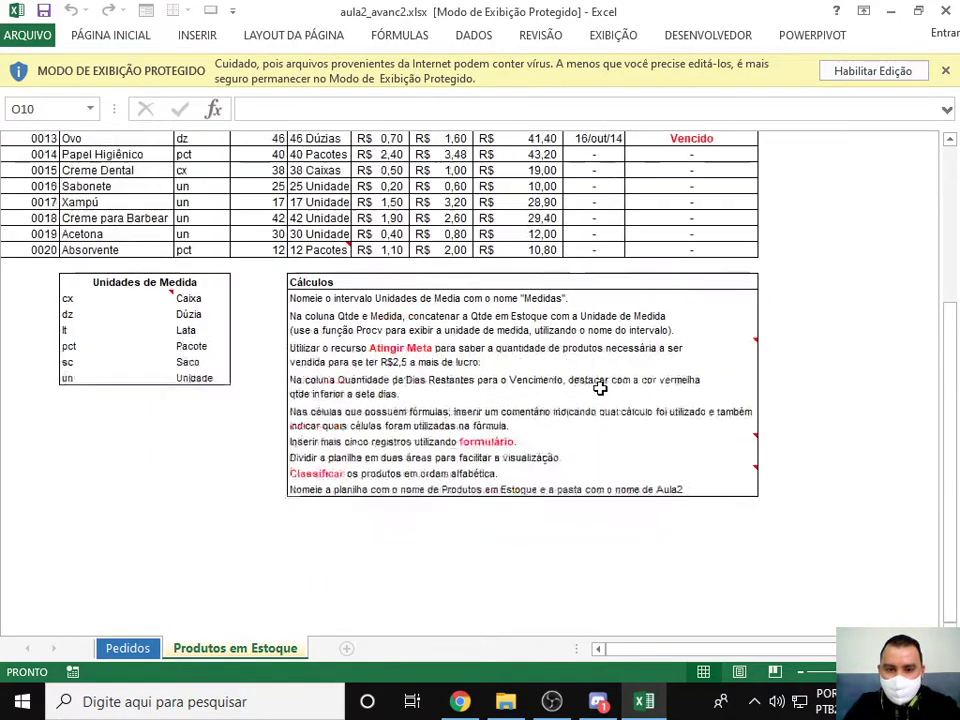
key(ctrl+w)
key(alt+F4)
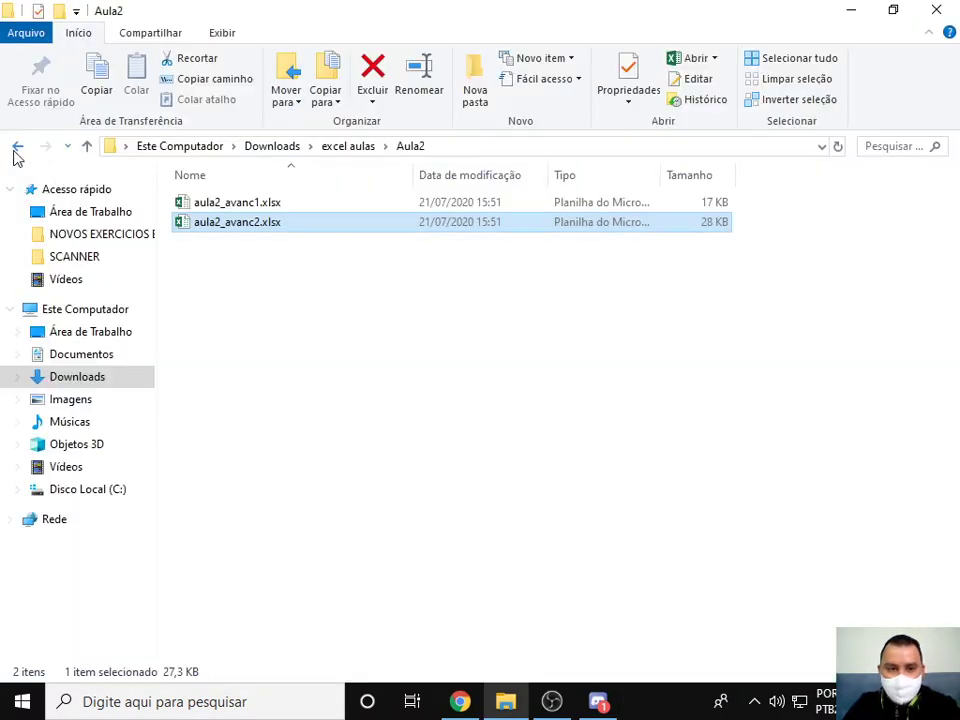
Open aula3_avanc1.xlsx from the Aula3 folder and inspect the summary formulas below the Lucro and Preço de Venda columns.
click(17, 146)
double_click(210, 244)
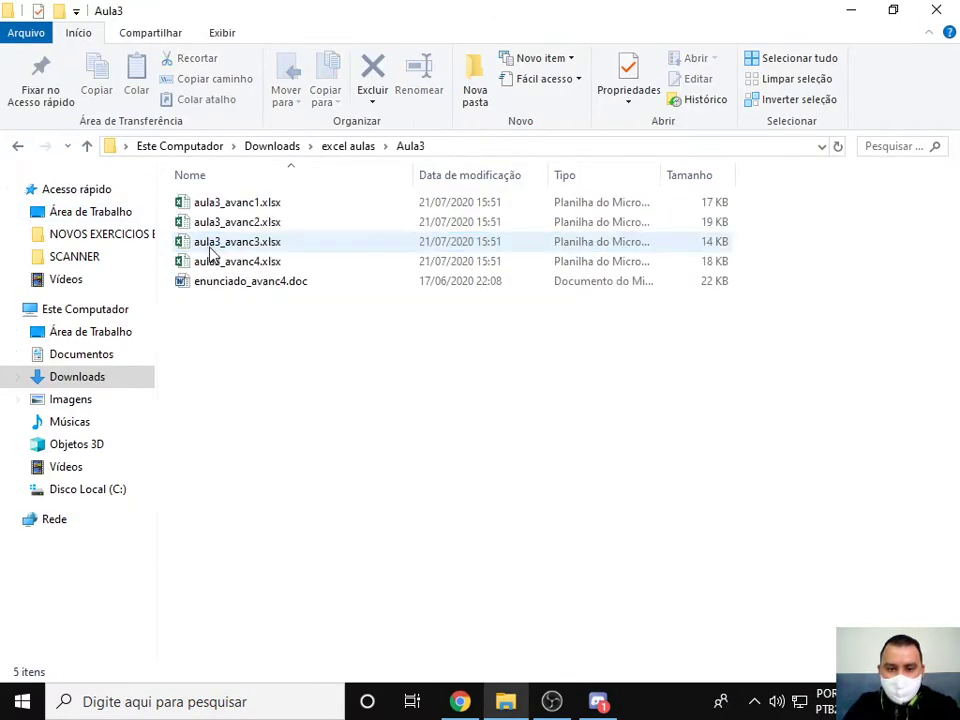
double_click(247, 204)
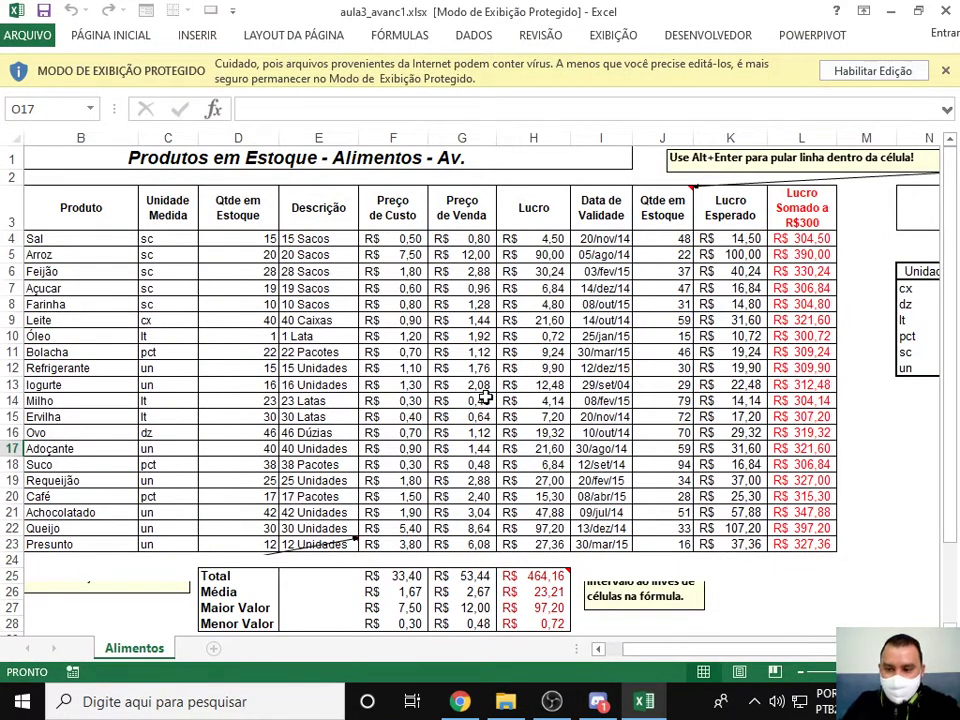
scroll(487, 399, down, 2)
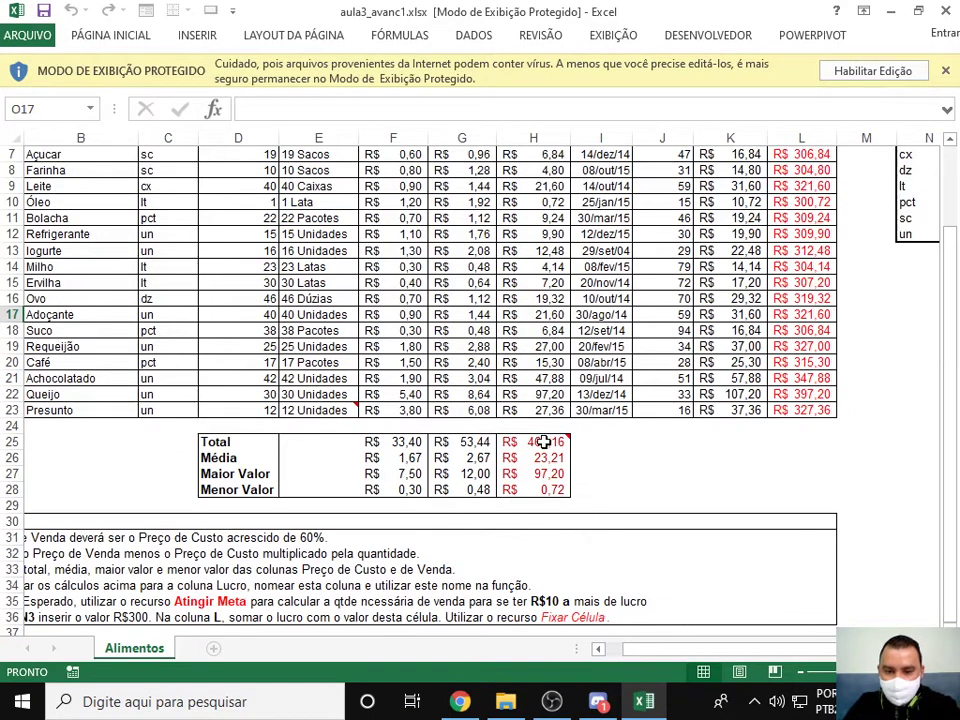
click(543, 441)
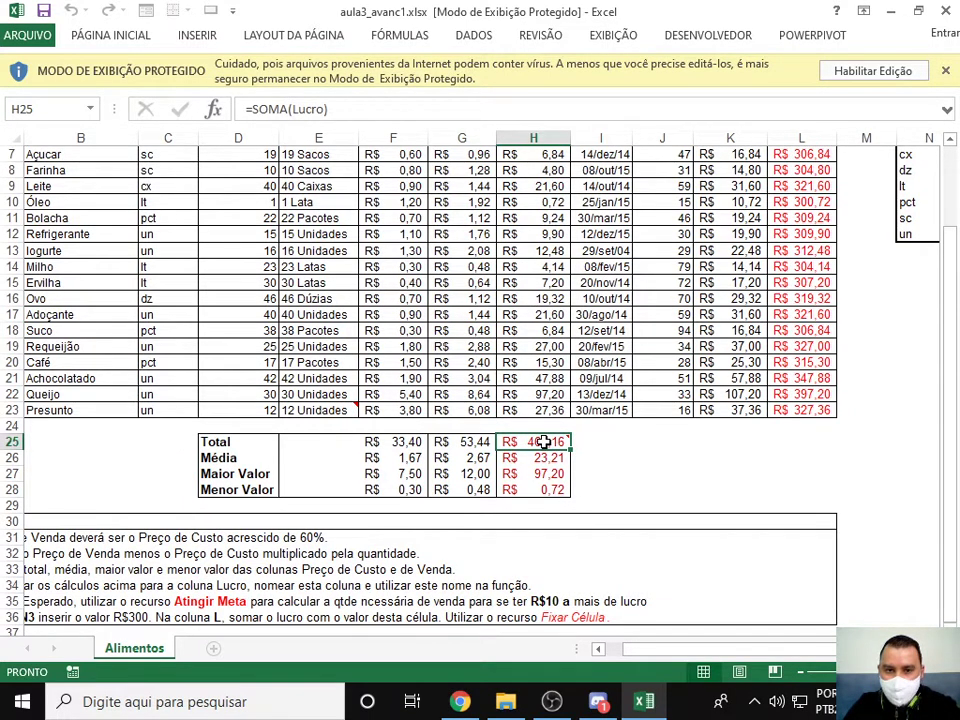
click(543, 460)
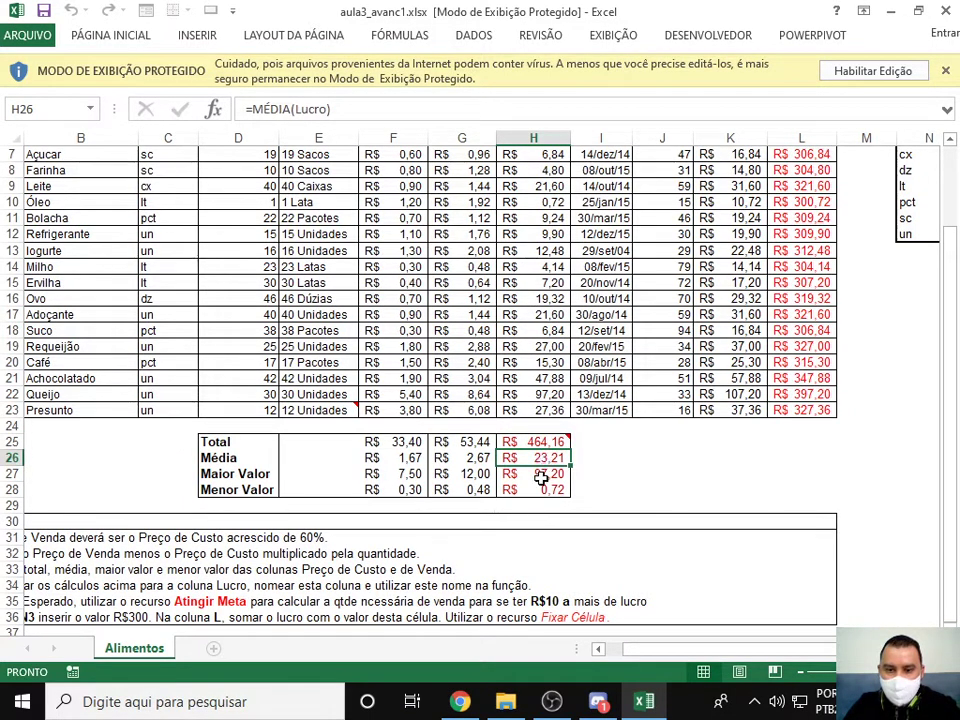
click(540, 476)
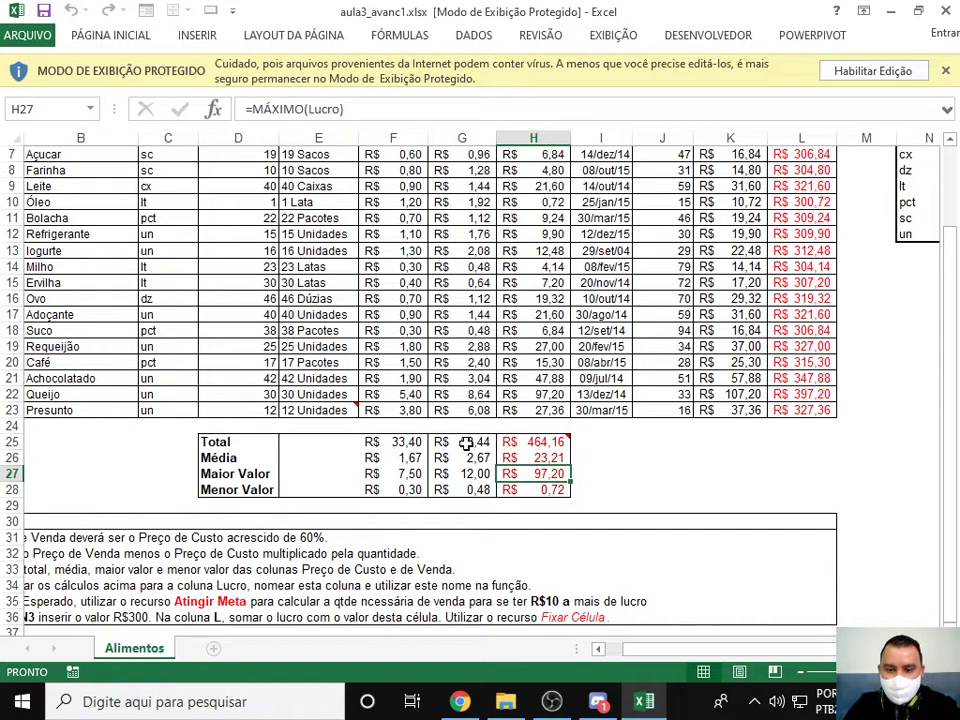
click(466, 443)
Inspect the formulas in the Lucro Somado a R$300 column, review the calculation instructions and close the workbook.
scroll(466, 443, up, 2)
click(806, 252)
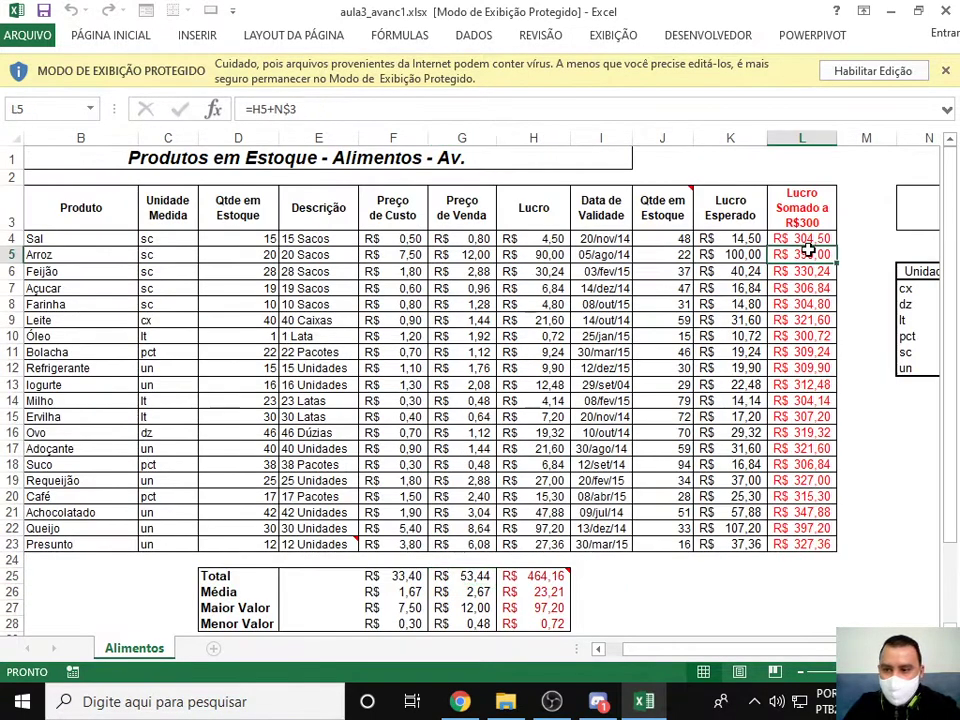
key(Down)
key(Down)
key(Down)
key(Down)
key(Down)
key(Down)
key(Down)
scroll(741, 451, down, 2)
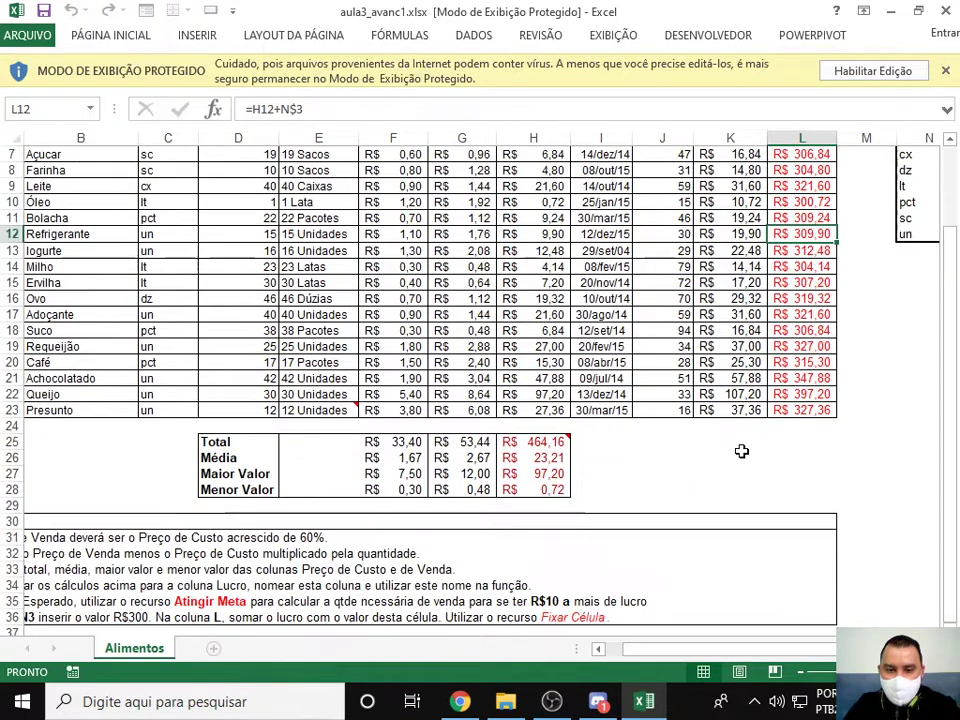
scroll(740, 449, down, 4)
scroll(740, 445, up, 6)
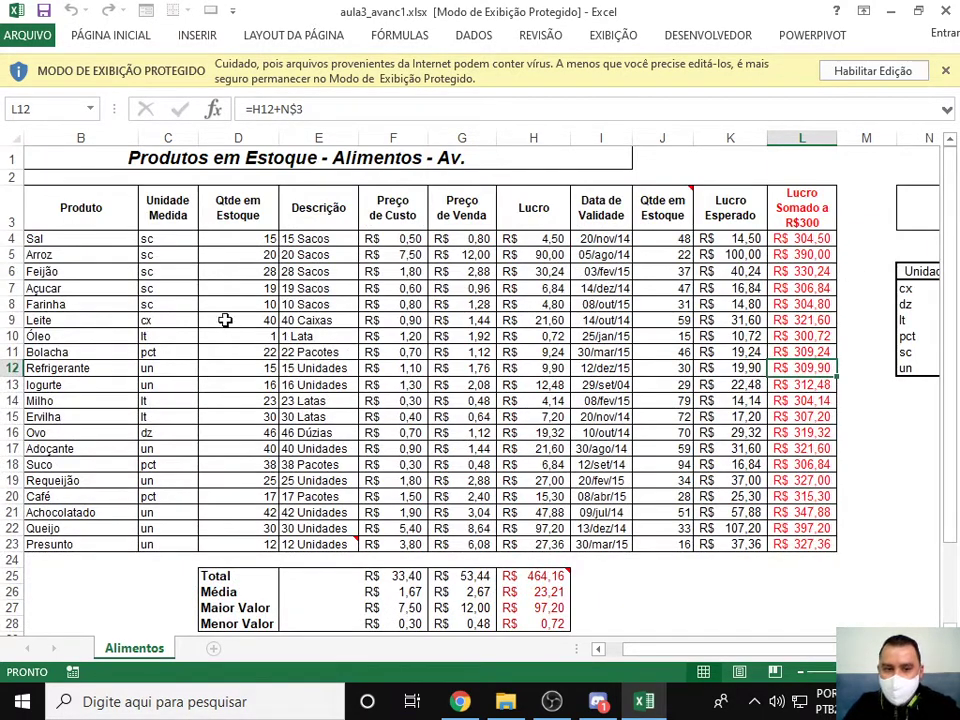
click(945, 10)
Open aula3_avanc2.xlsx, review the Carros 0Km price table and close the workbook.
double_click(250, 222)
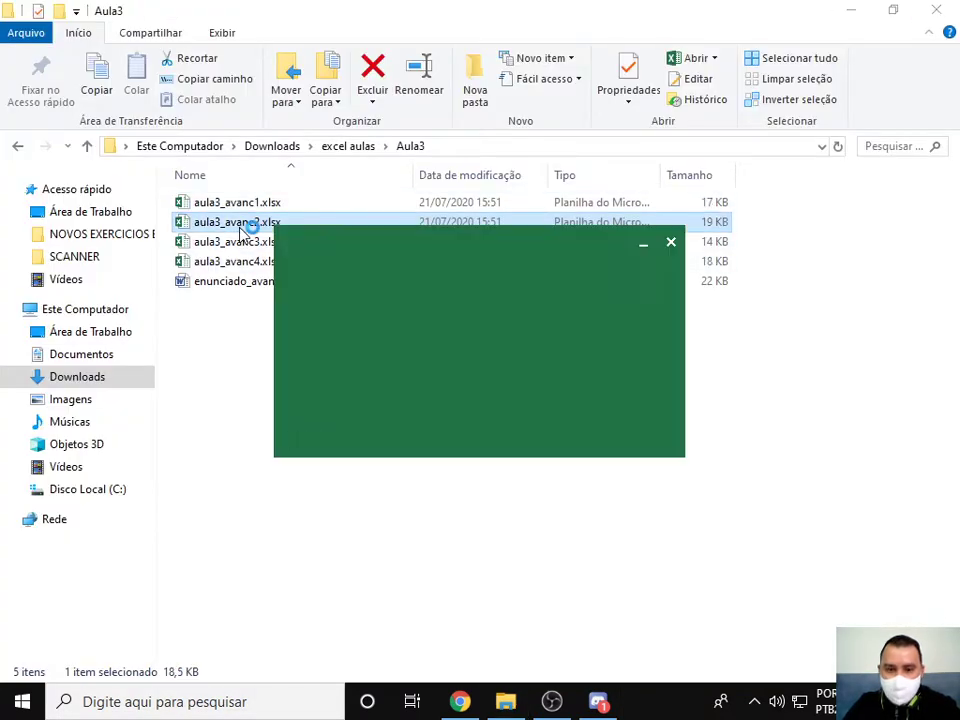
click(599, 703)
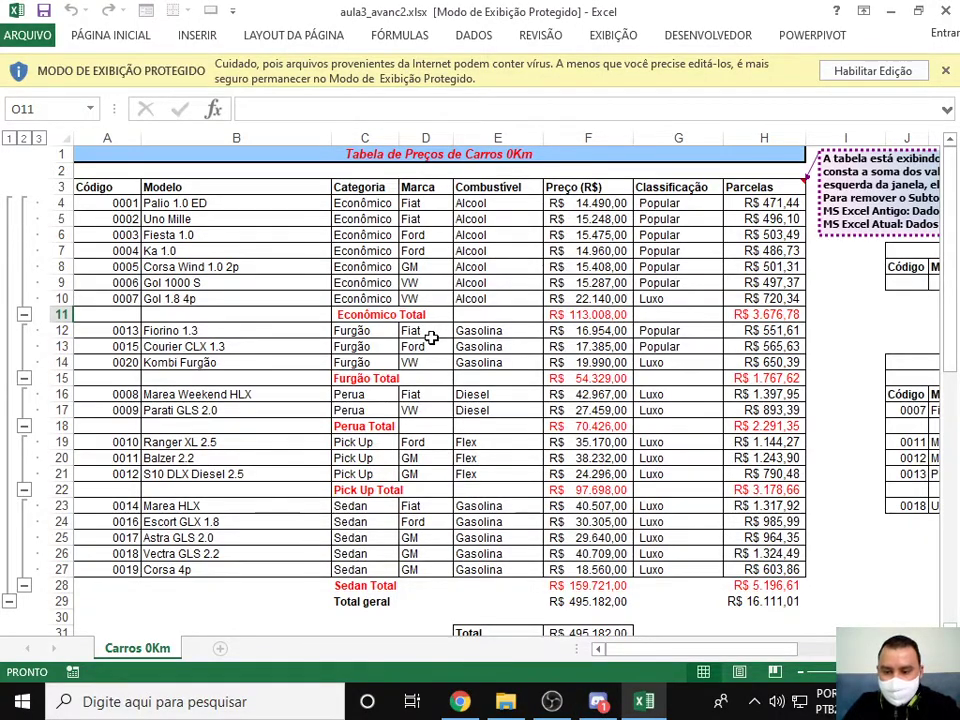
scroll(433, 336, down, 3)
scroll(433, 336, up, 3)
click(945, 10)
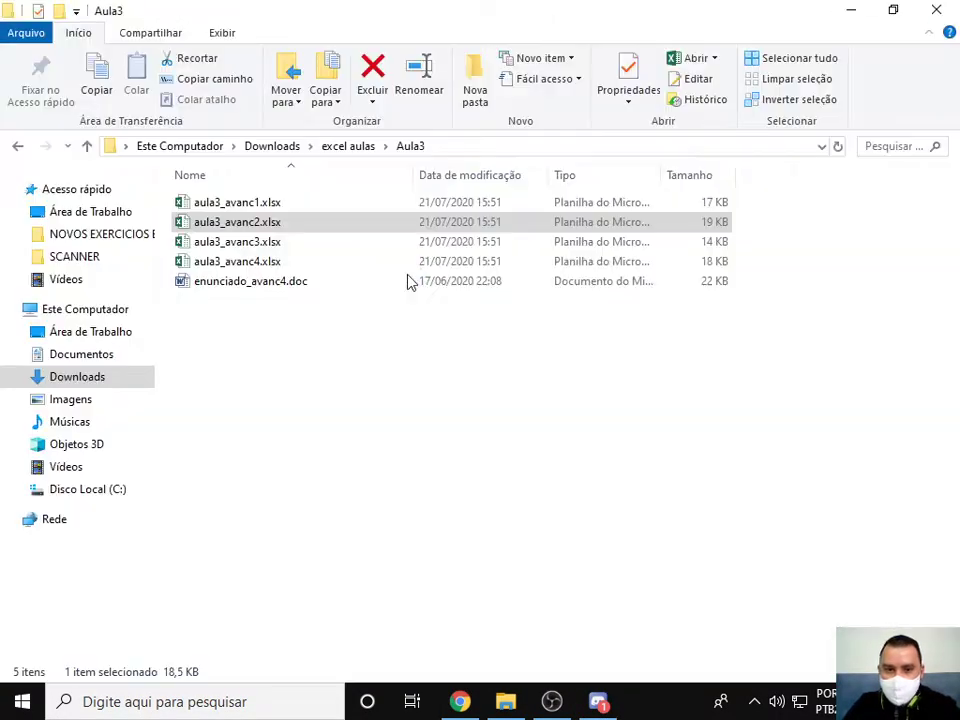
Open aula3_avanc3.xlsx, enable editing and view the Área Critério and Área Exportação sections of the Pedido sheet.
double_click(261, 242)
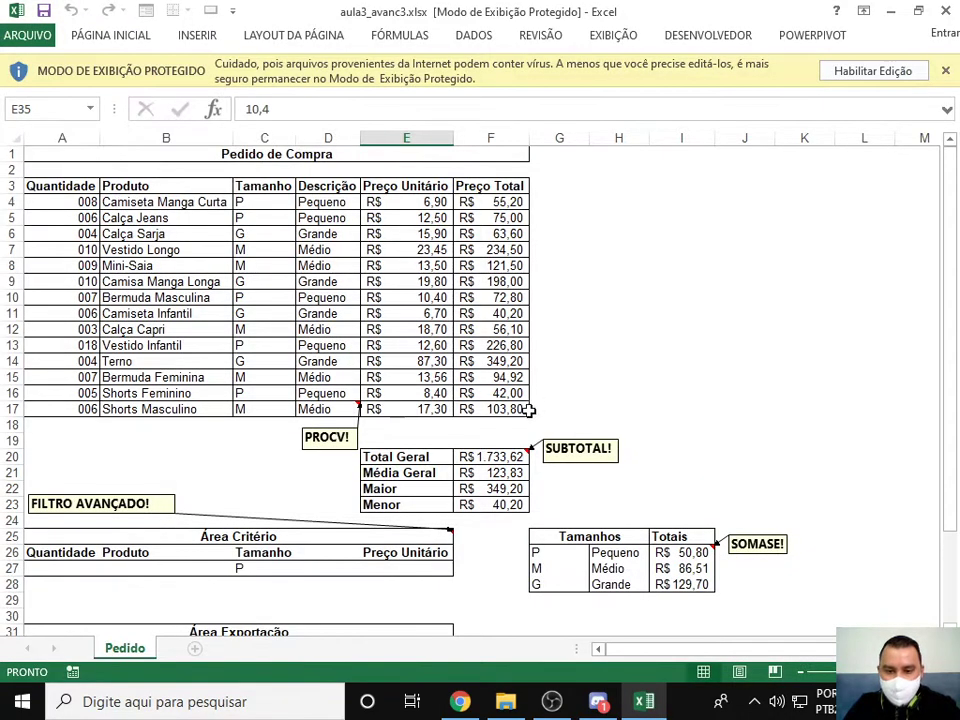
click(510, 460)
click(655, 314)
click(873, 72)
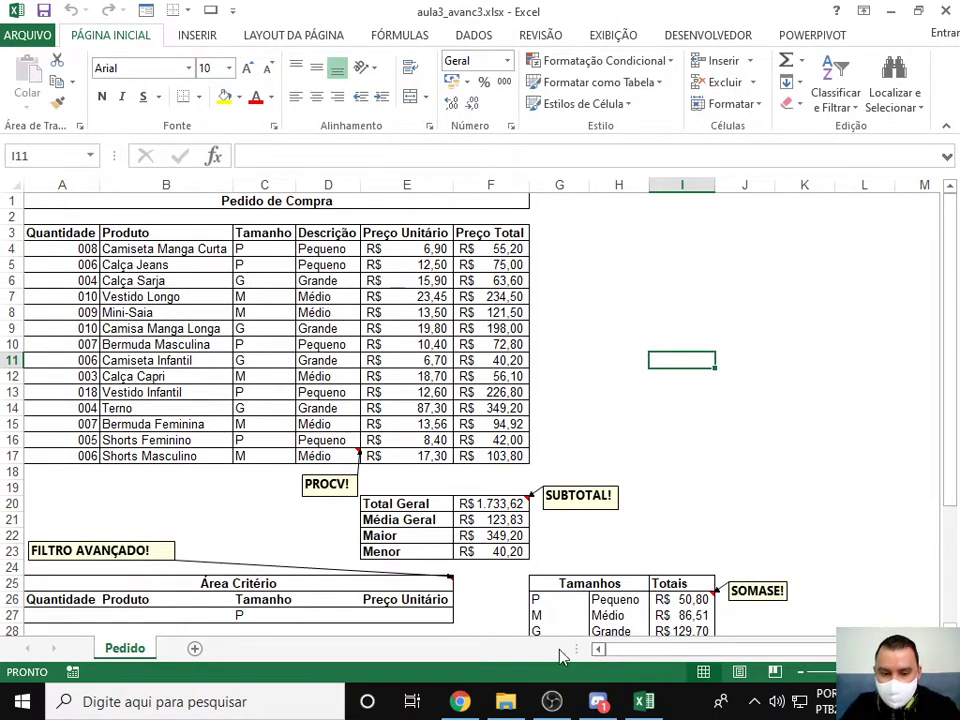
scroll(188, 517, down, 4)
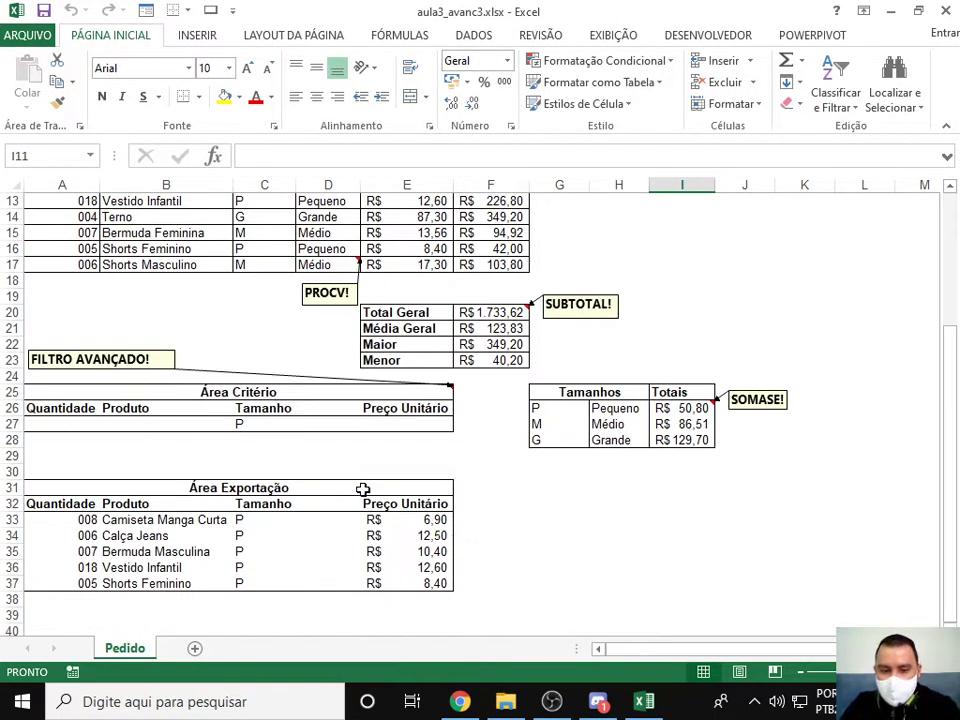
View the Pedido de Compra table and inspect the Preço Total formula of the first product row.
scroll(363, 489, up, 4)
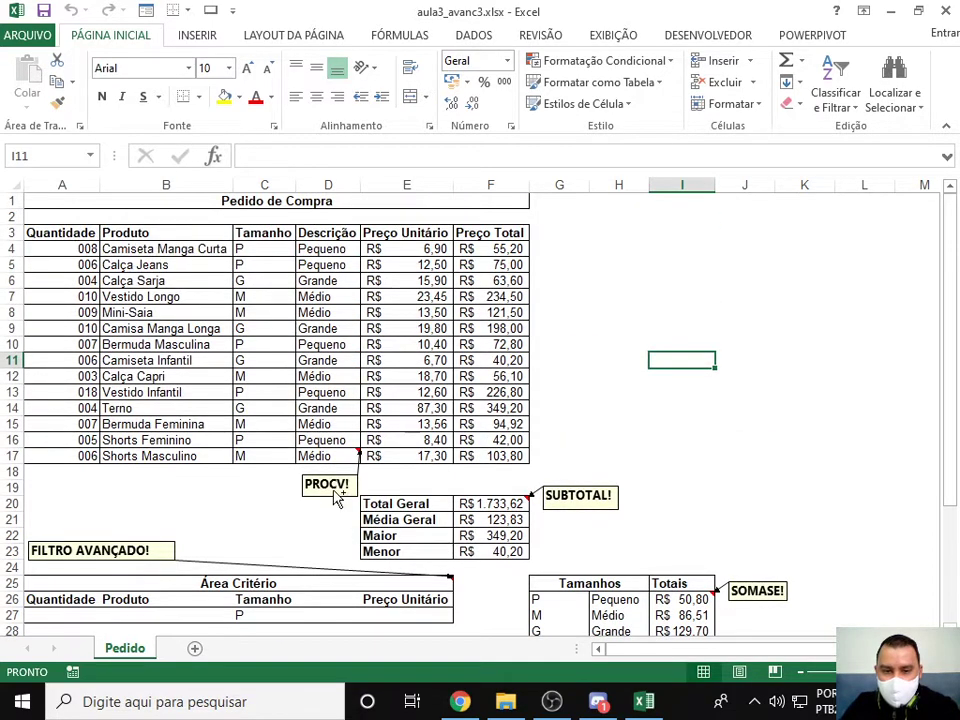
scroll(279, 489, up, 1)
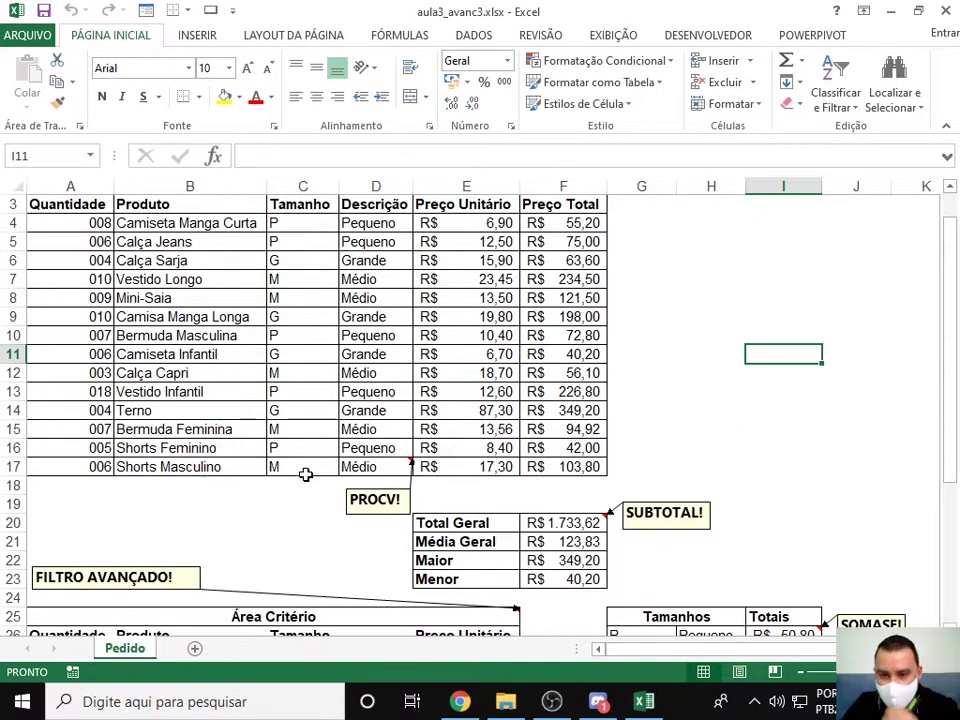
click(549, 224)
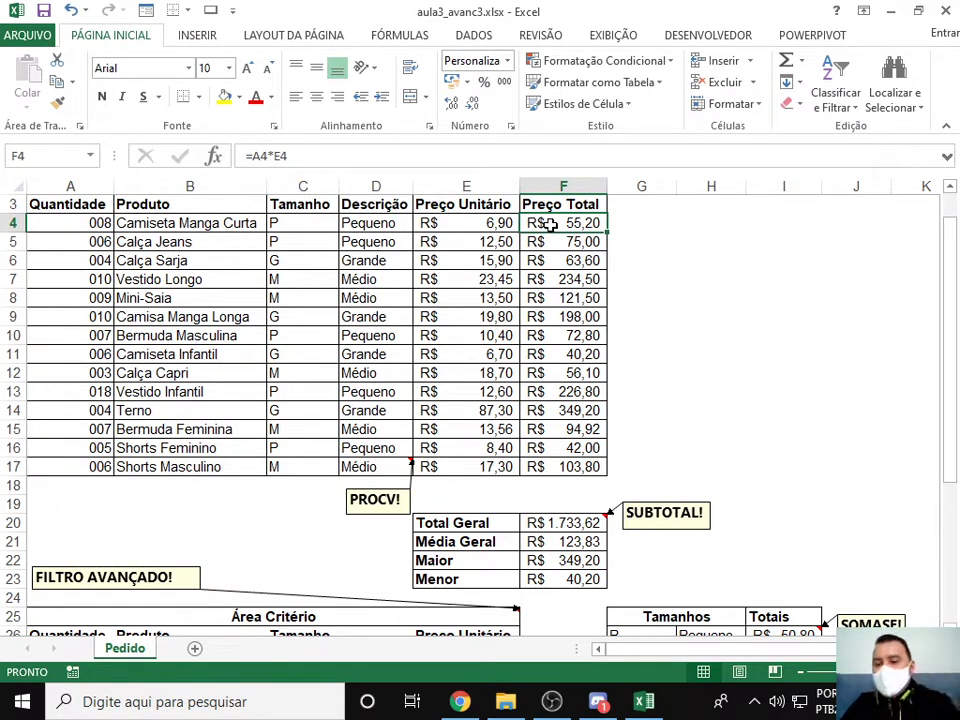
Switch to Discord, reply "ok" to the unread direct message and return to the Turma3604 geral channel.
key(alt+Tab)
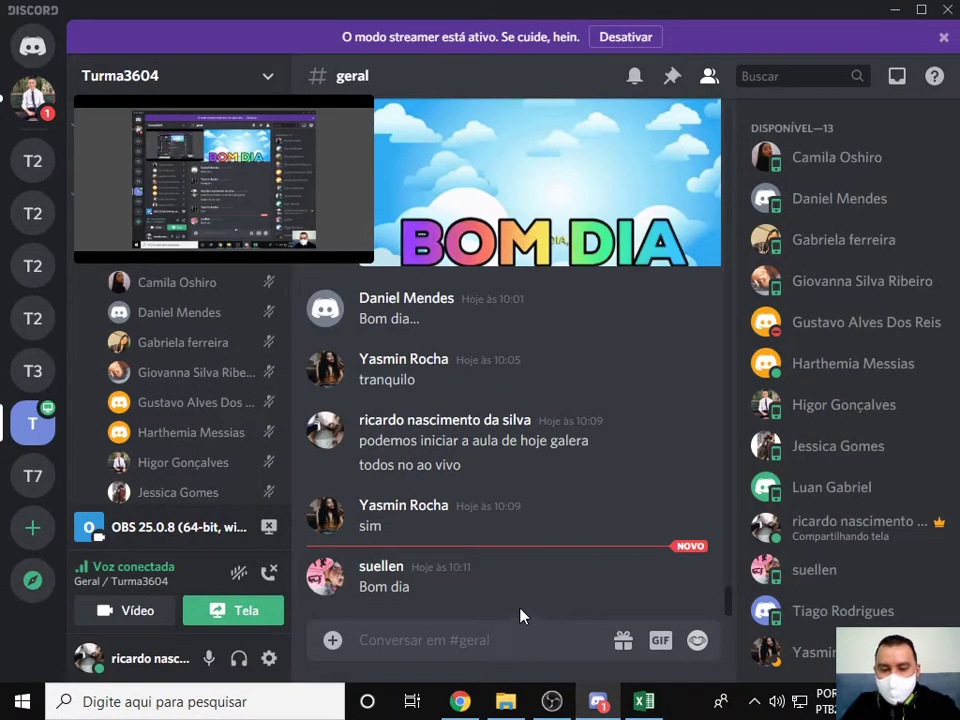
click(33, 97)
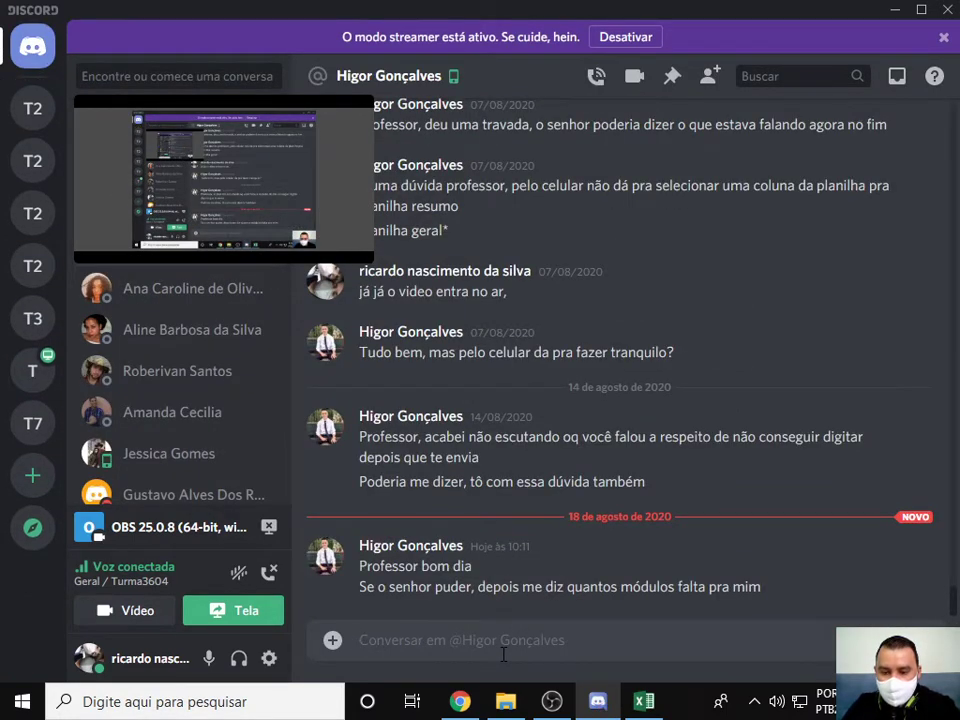
text(ok)
key(Return)
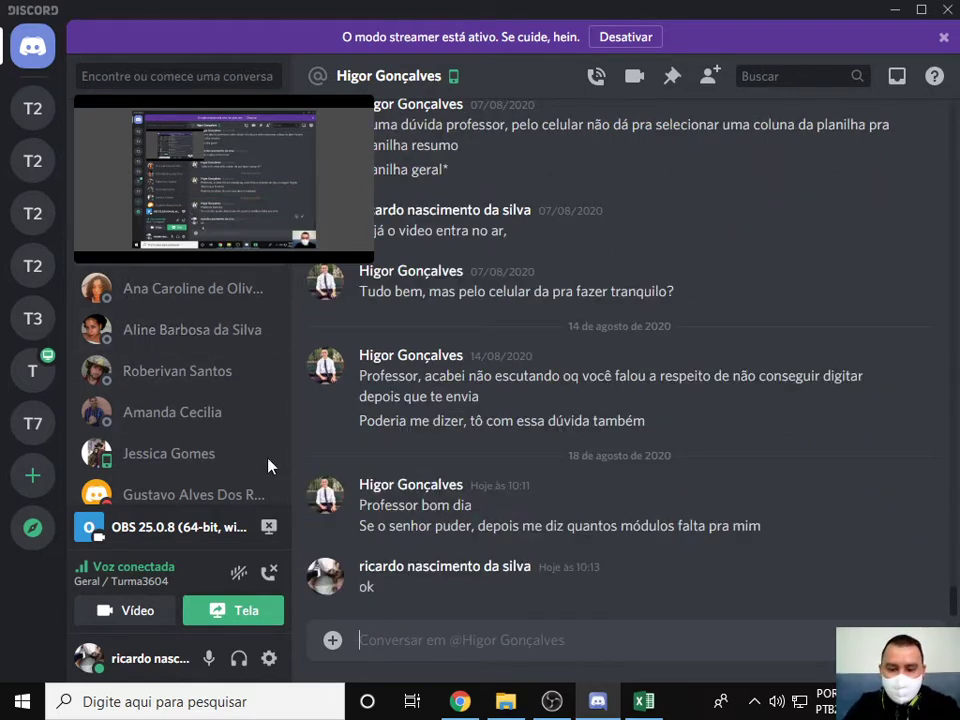
click(36, 369)
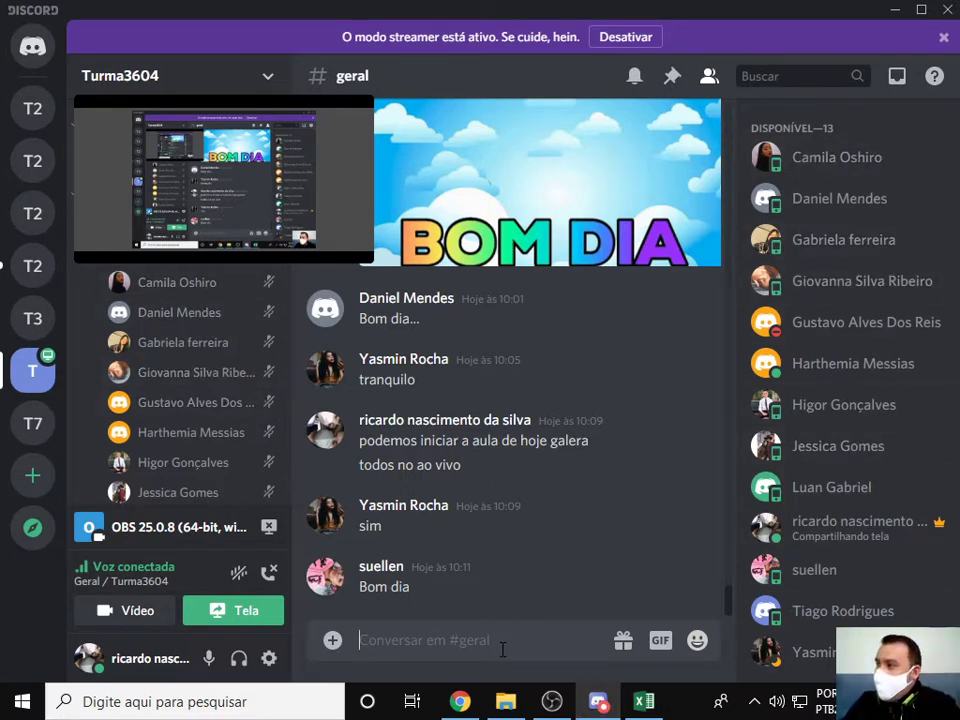
Return to aula3_avanc3.xlsx in Excel and clear the Total Geral, Média Geral, Maior and Menor values in F20:F23.
click(644, 703)
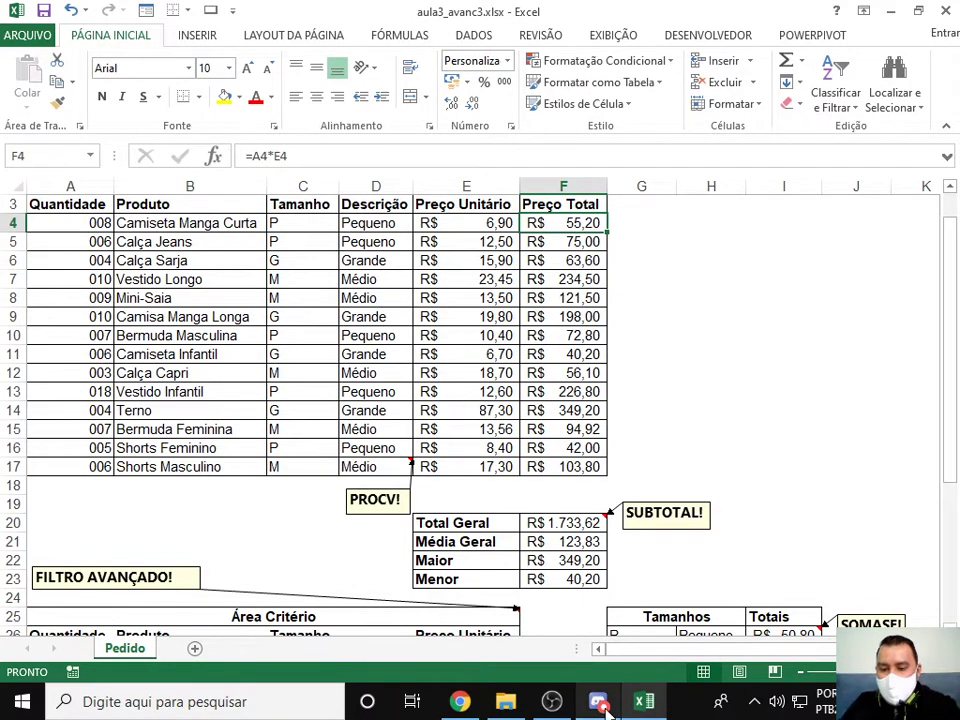
click(728, 432)
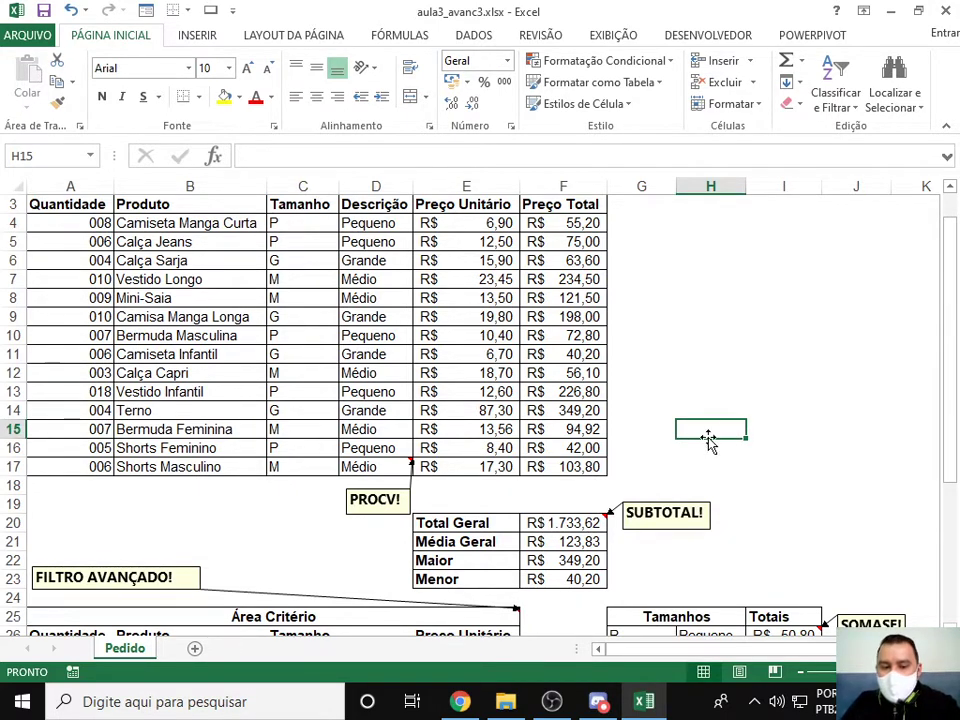
scroll(680, 460, down, 3)
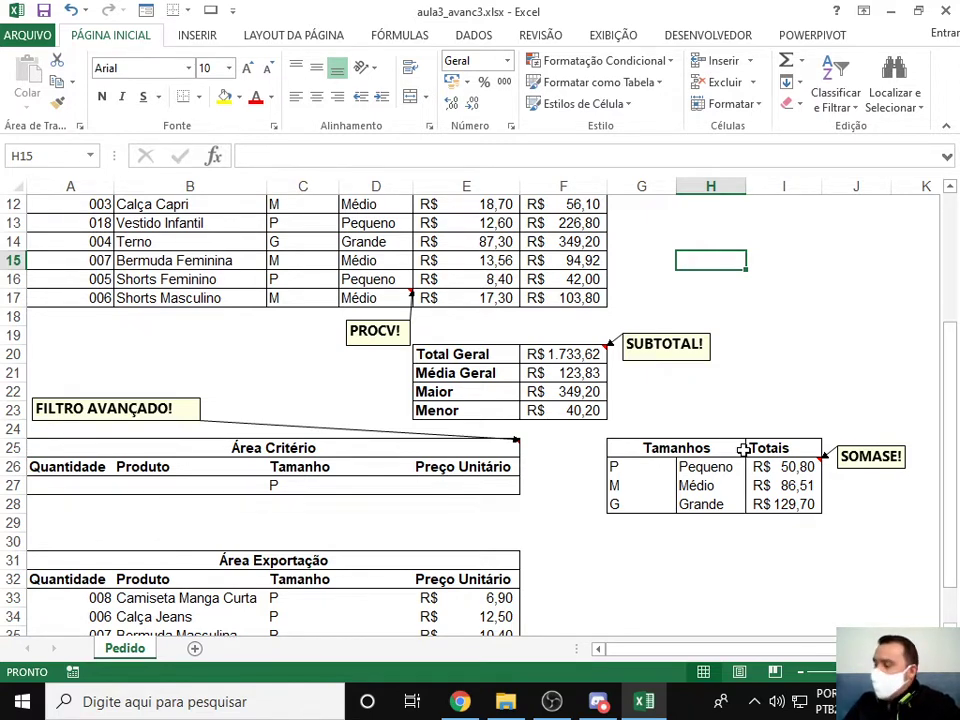
click(575, 358)
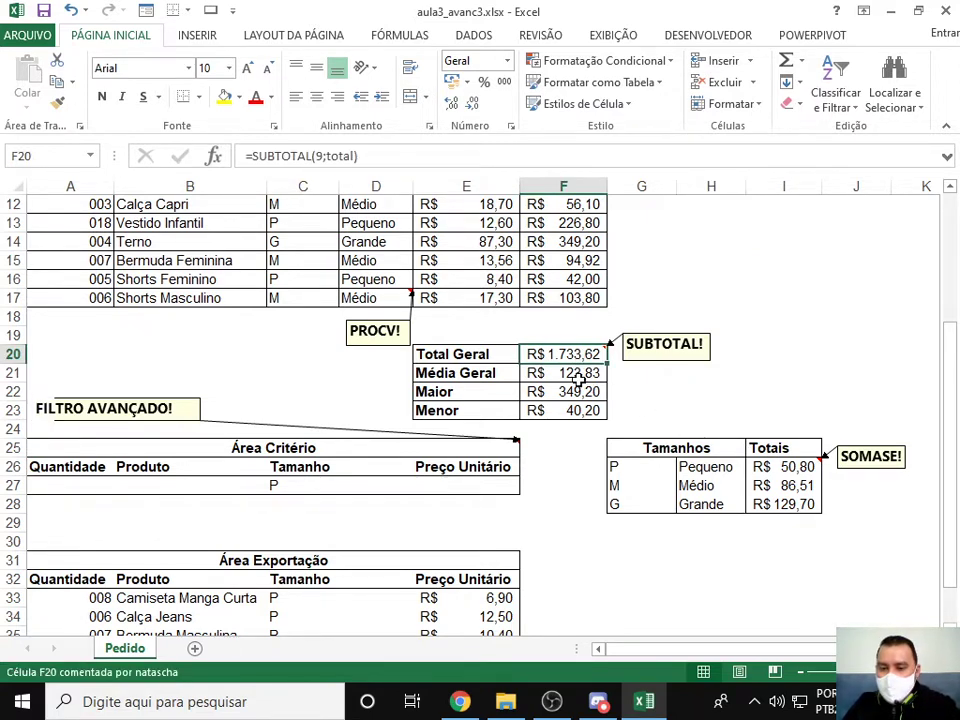
drag(577, 364, 583, 410)
key(Delete)
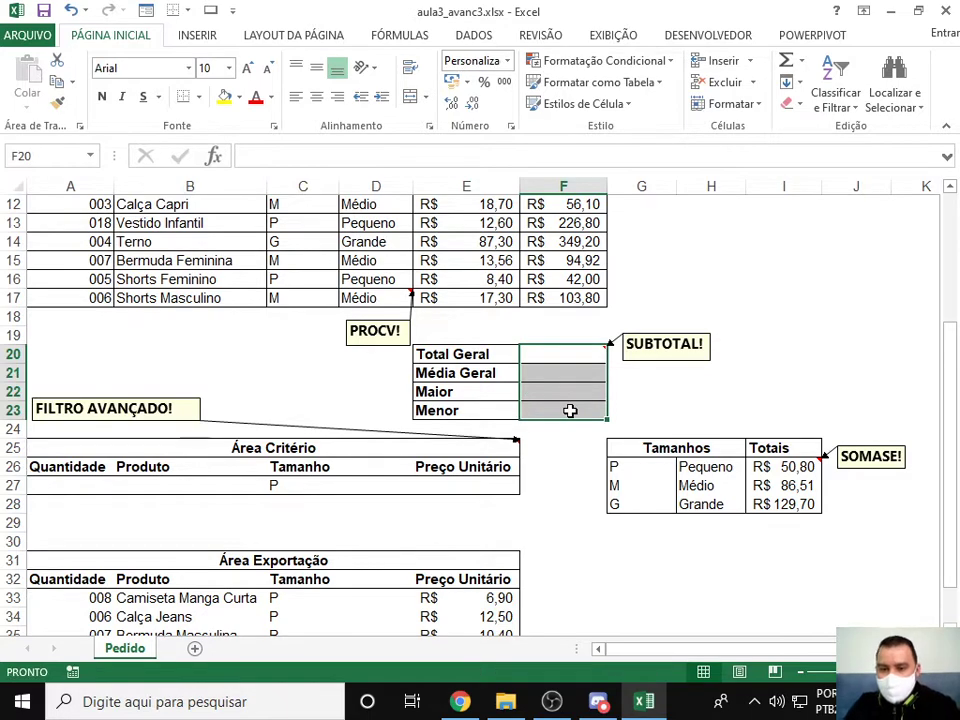
ctrl+scroll(569, 410, up, 4)
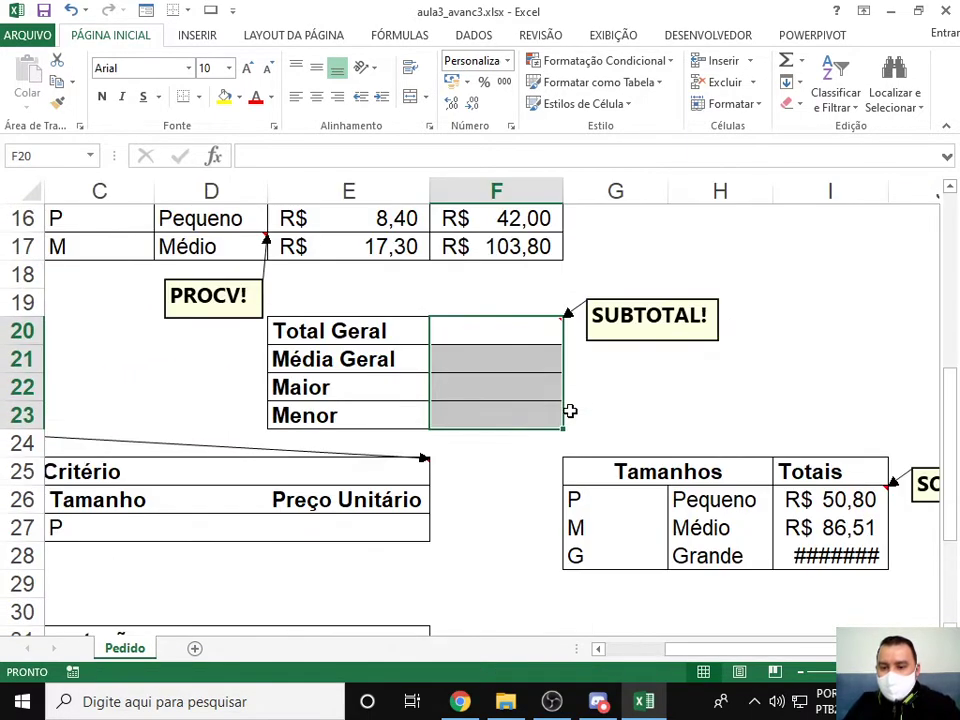
mouse_move(700, 650)
mouse_down()
mouse_move(690, 650)
mouse_move(700, 650)
mouse_up()
click(463, 332)
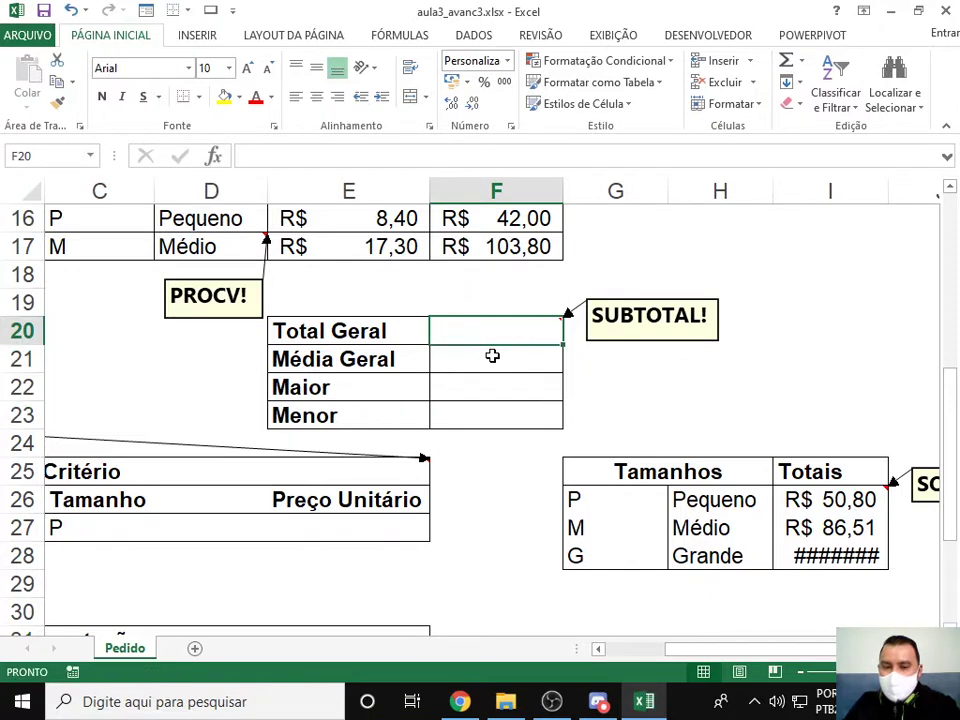
key(Return)
click(466, 421)
click(468, 337)
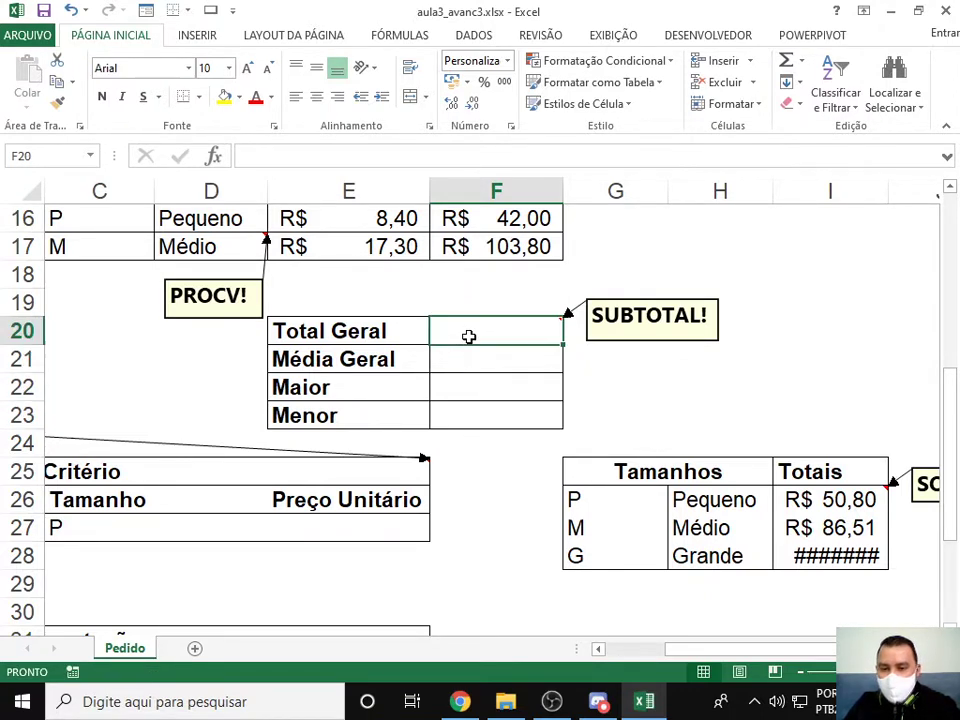
text(=su)
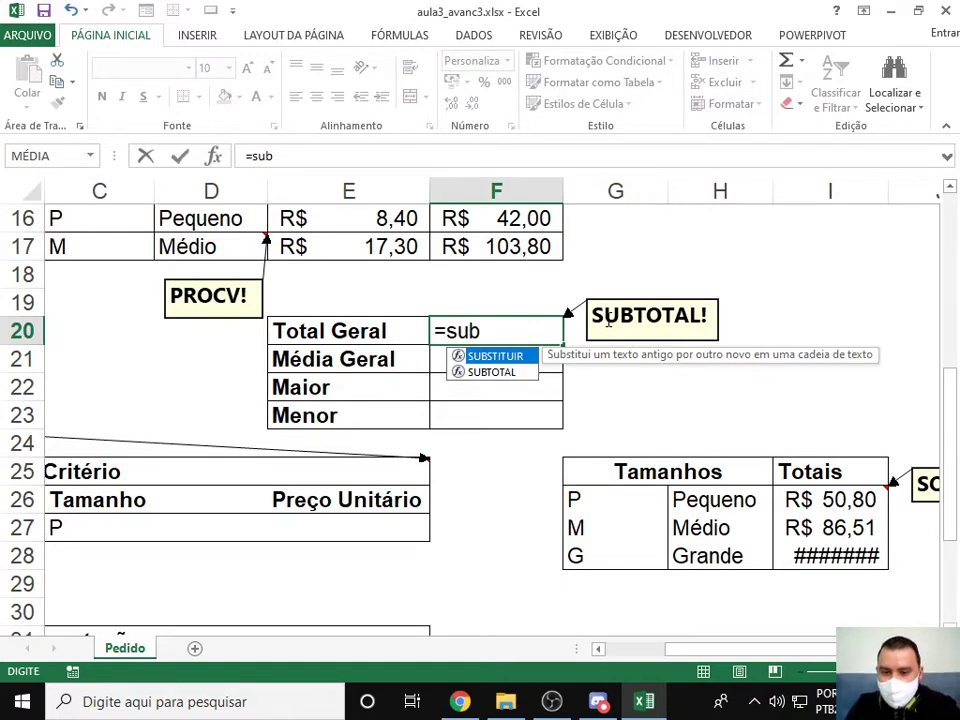
text(b)
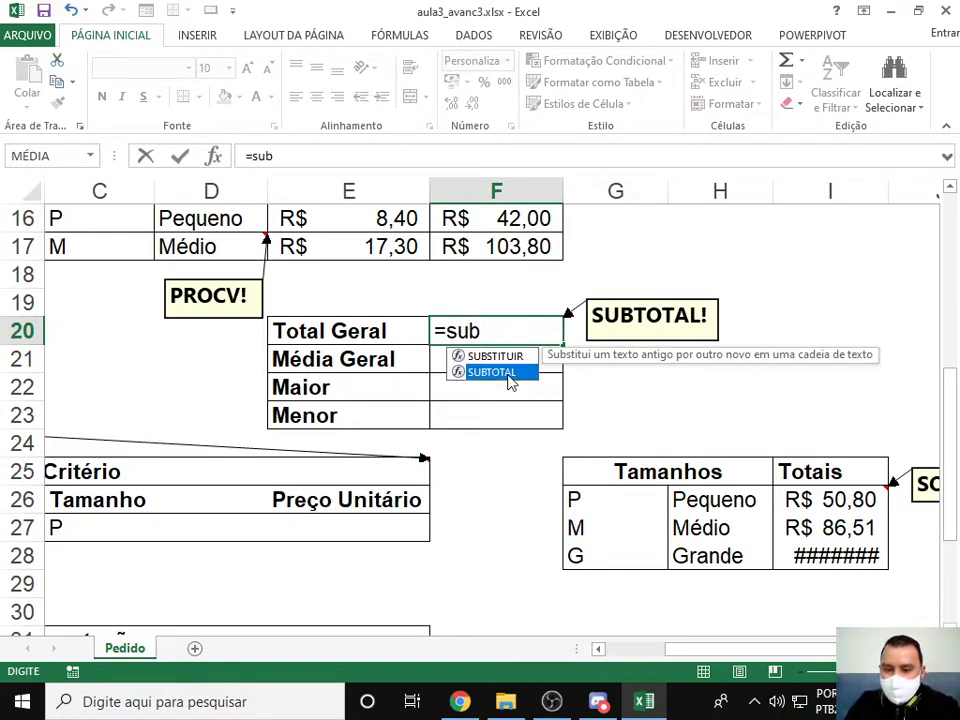
double_click(508, 378)
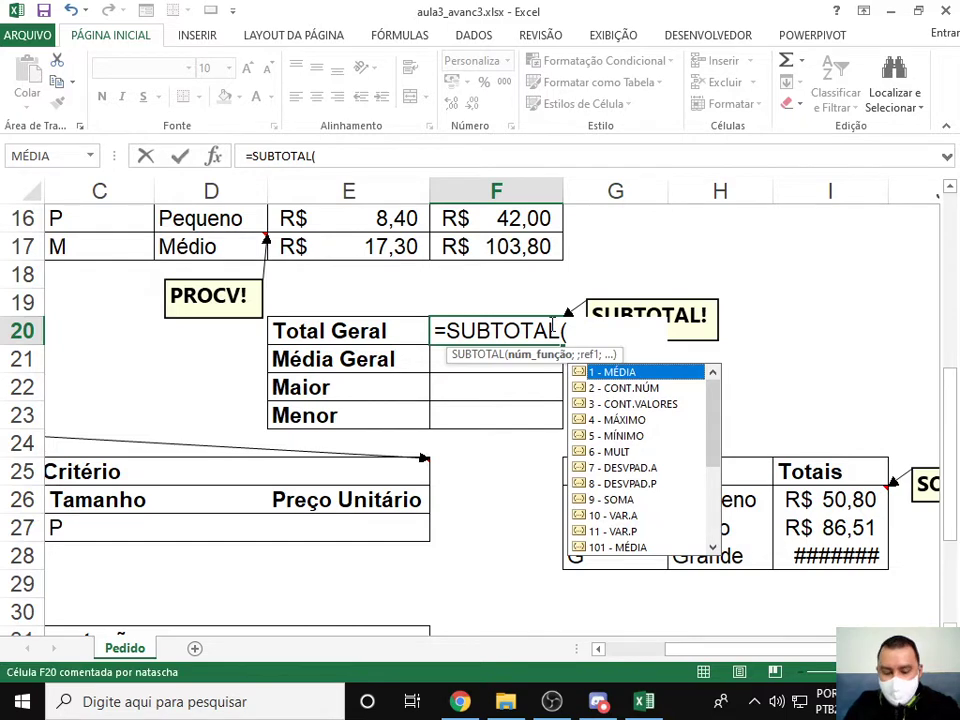
key(Escape)
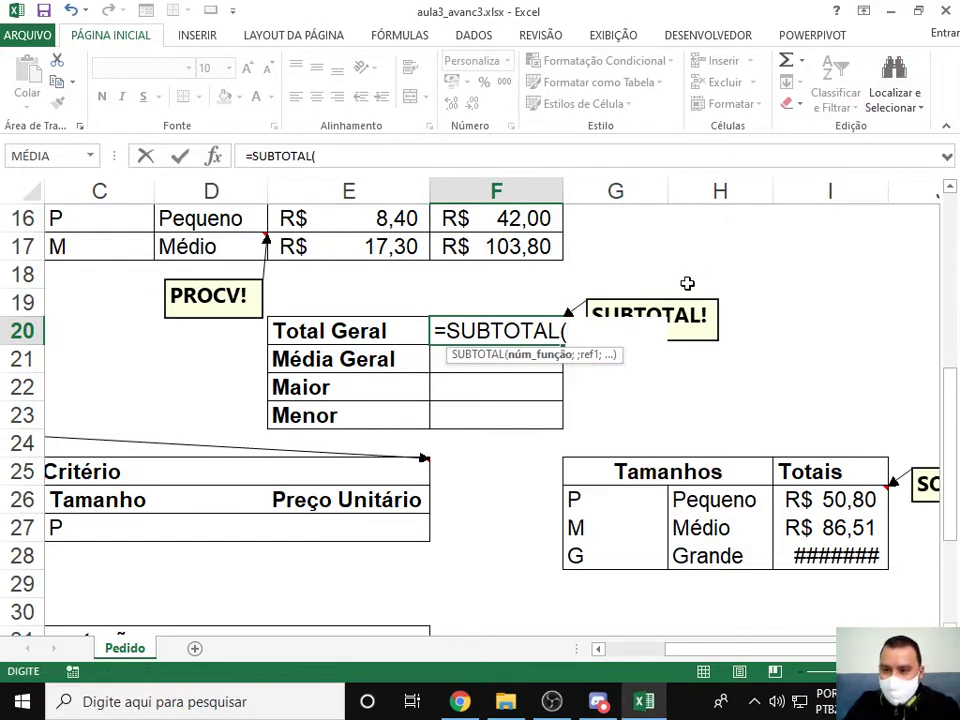
key(BackSpace)
key(Escape)
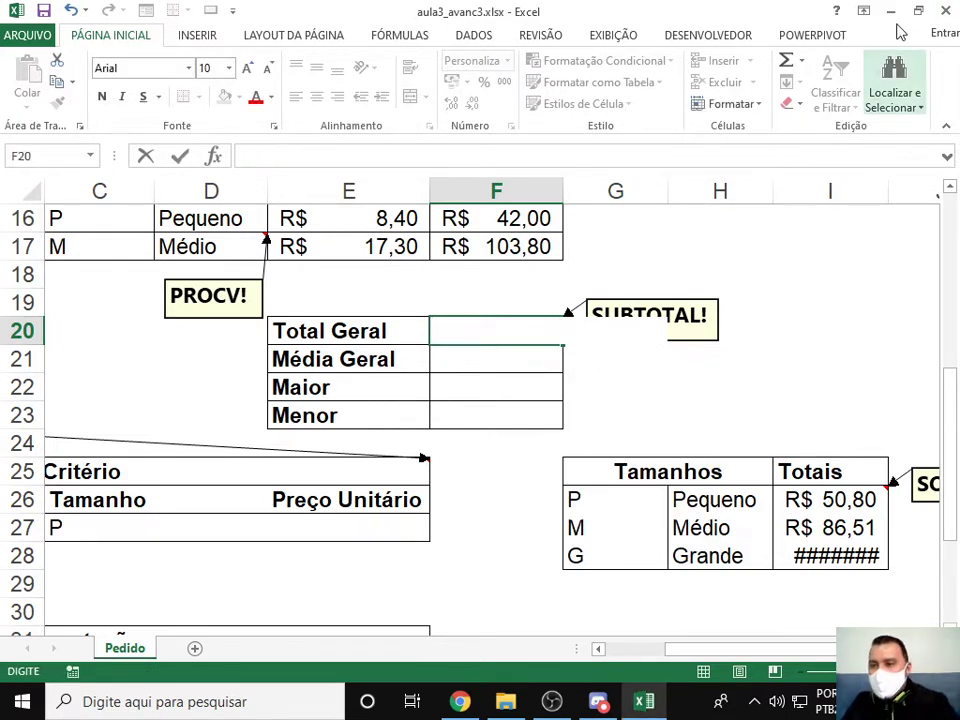
Launch ZoomIt64.exe from the desktop and return to the aula3_avanc3.xlsx workbook in Excel.
click(866, 12)
click(890, 12)
click(894, 12)
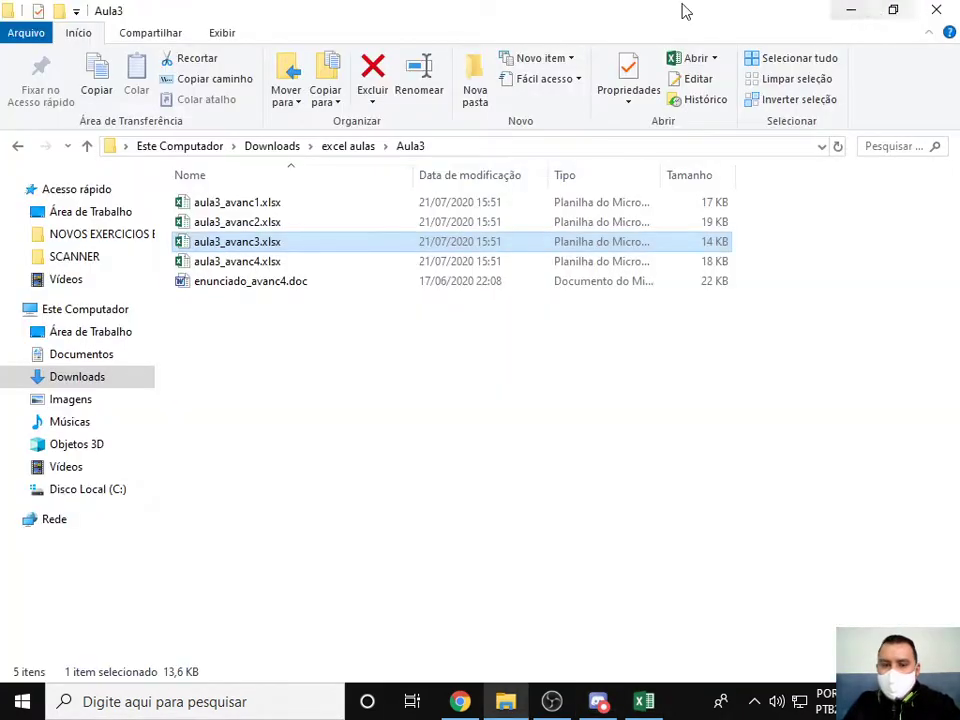
click(851, 10)
click(846, 12)
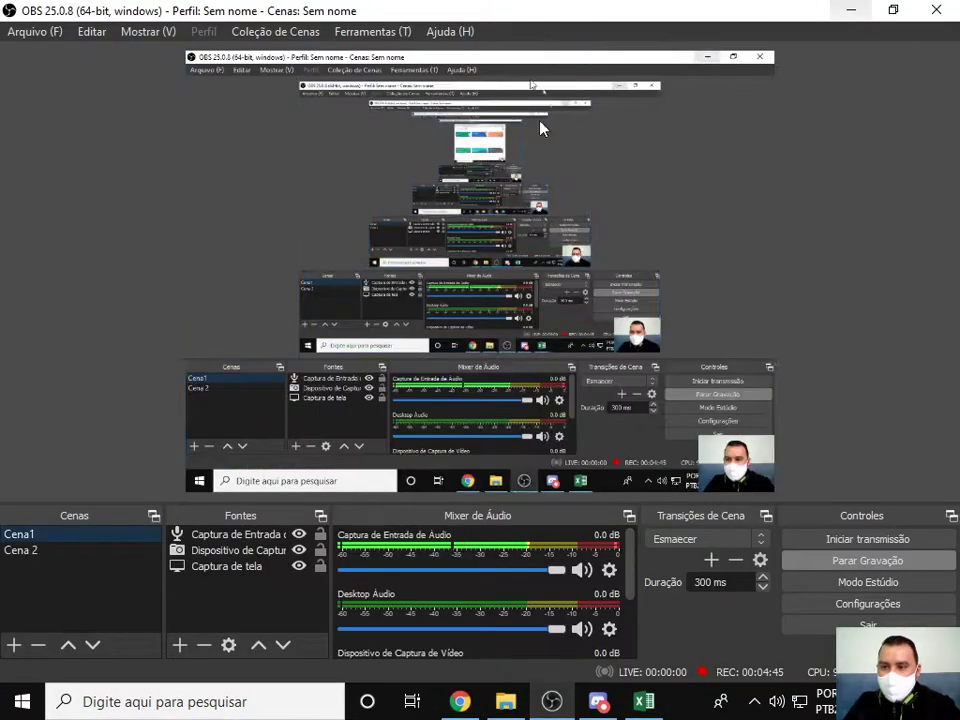
click(848, 10)
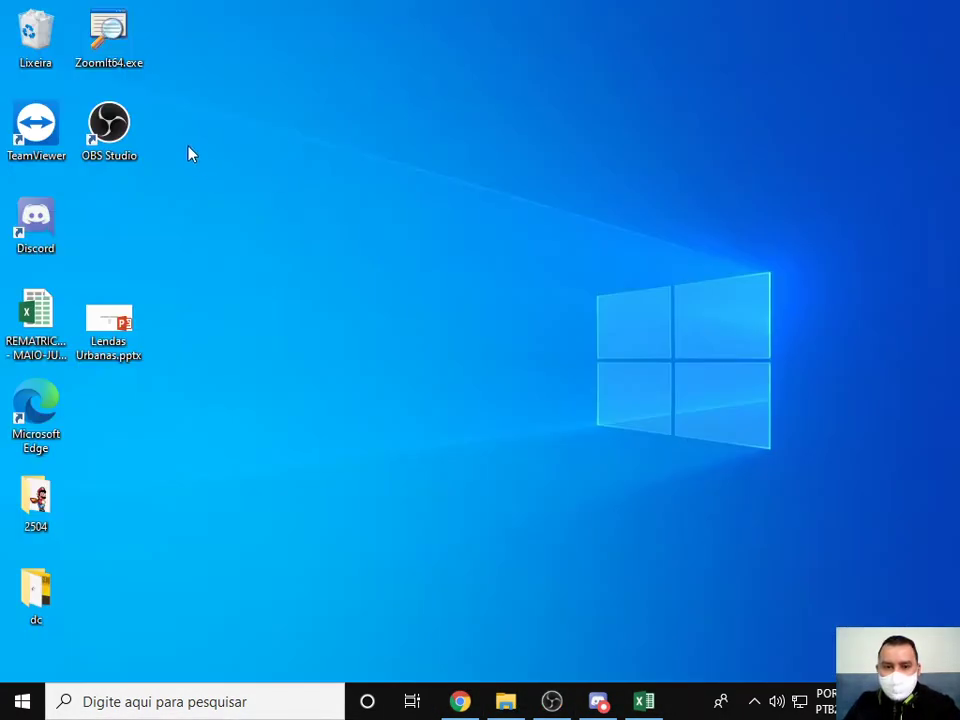
click(105, 33)
click(645, 703)
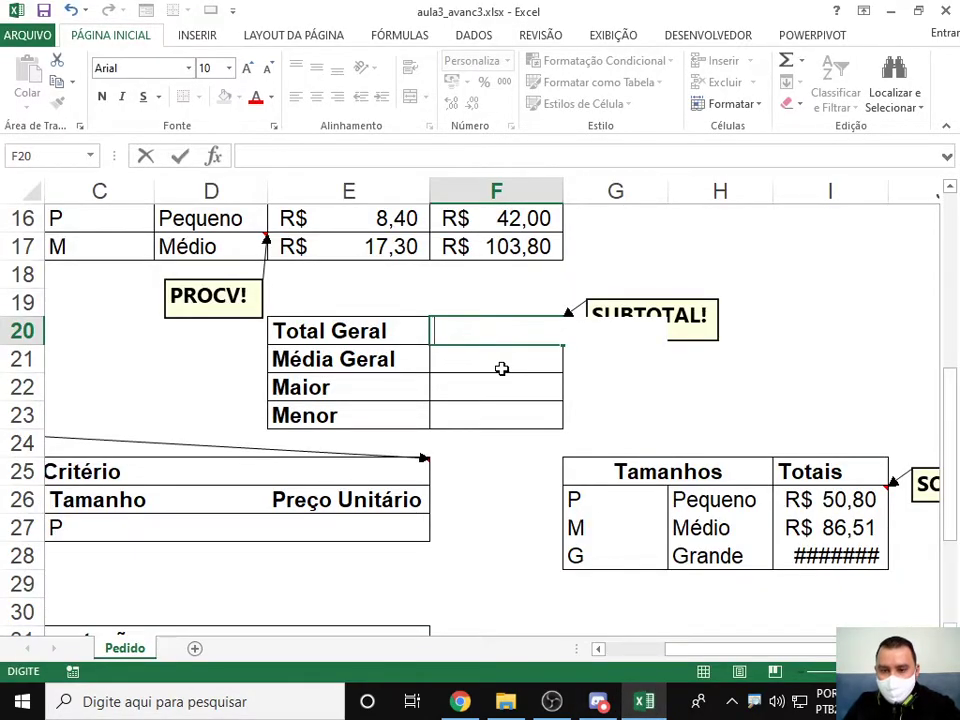
Start a SUBTOTAL formula in the Total Geral cell F20, leaving its arguments empty.
text(=sub)
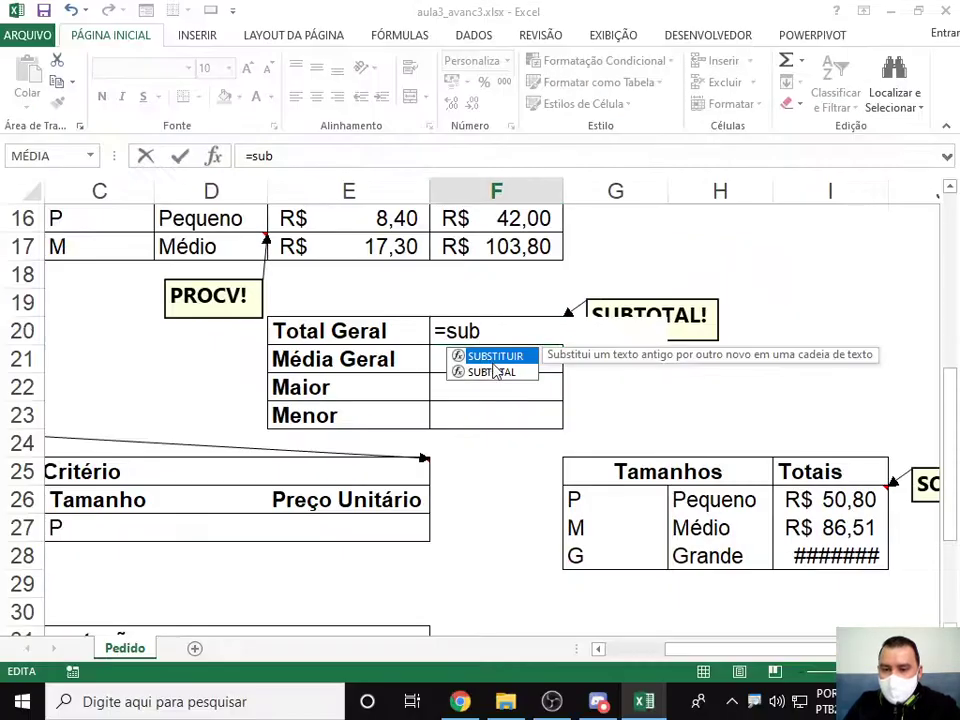
click(492, 372)
click(492, 380)
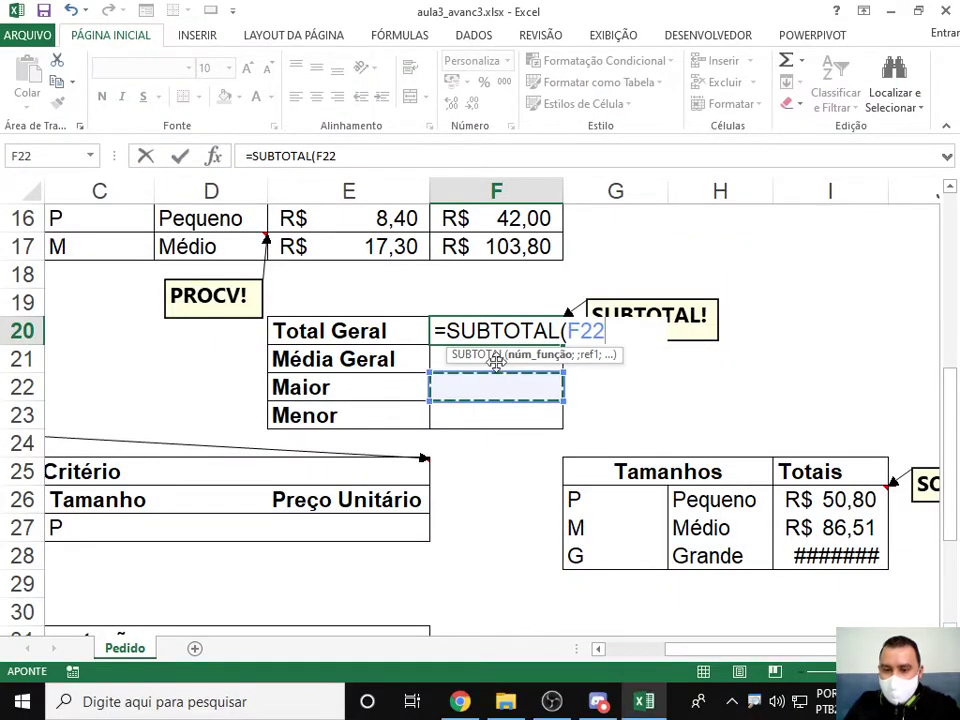
key(BackSpace)
key(BackSpace)
key(BackSpace)
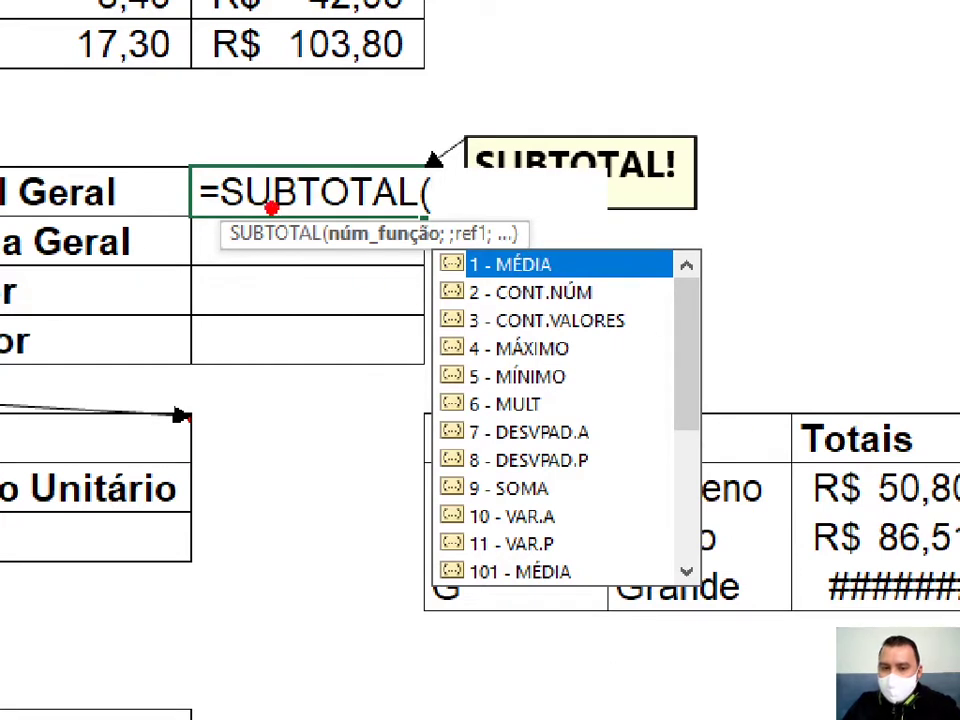
Frame the SUBTOTAL syntax in red and mark the 9 - SOMA option on the magnified screen, and exit the magnifier.
mouse_move(174, 170)
mouse_down()
mouse_move(535, 288)
mouse_move(784, 257)
mouse_move(738, 268)
mouse_up()
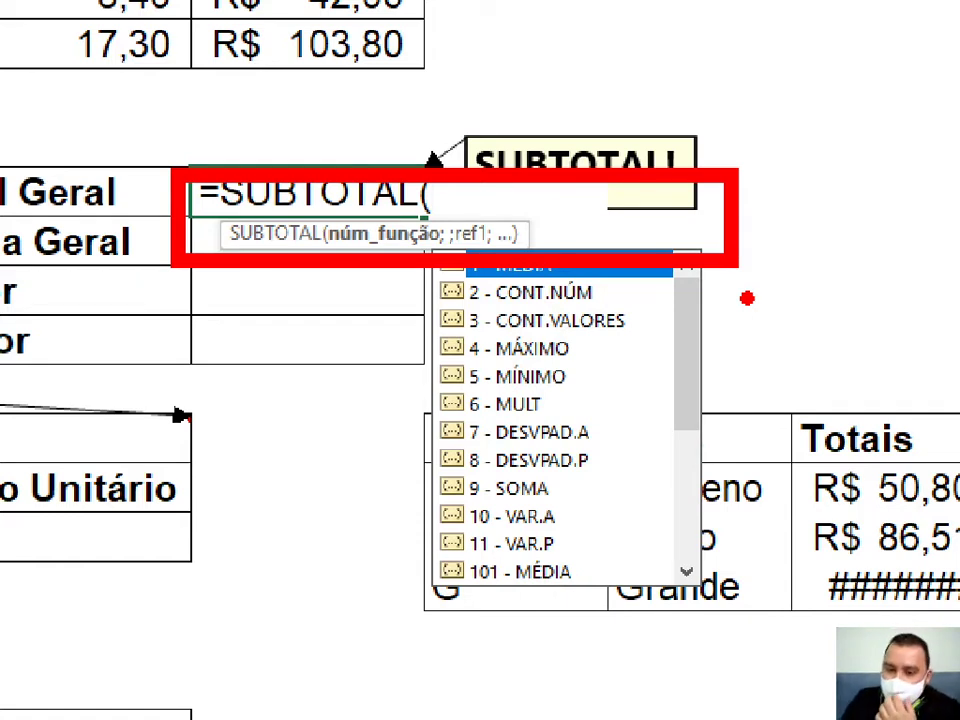
drag(420, 474, 483, 497)
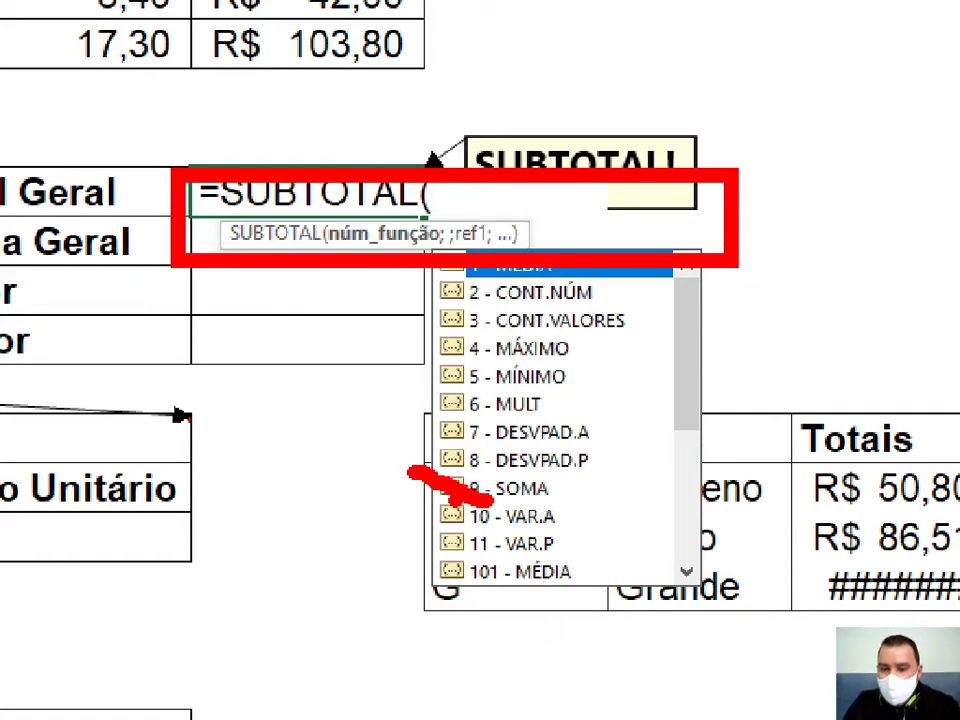
key(Escape)
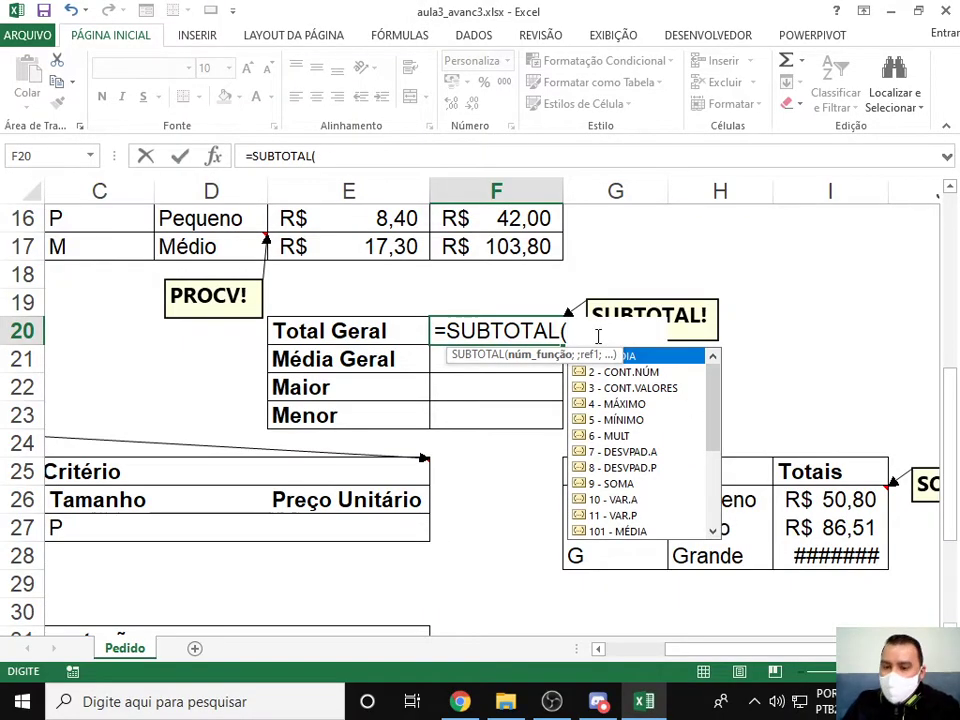
Complete the Total Geral formula in F20 as =SUBTOTAL(9;total) using the Preço Total values F4:F17, and auto-fit column F.
text(9)
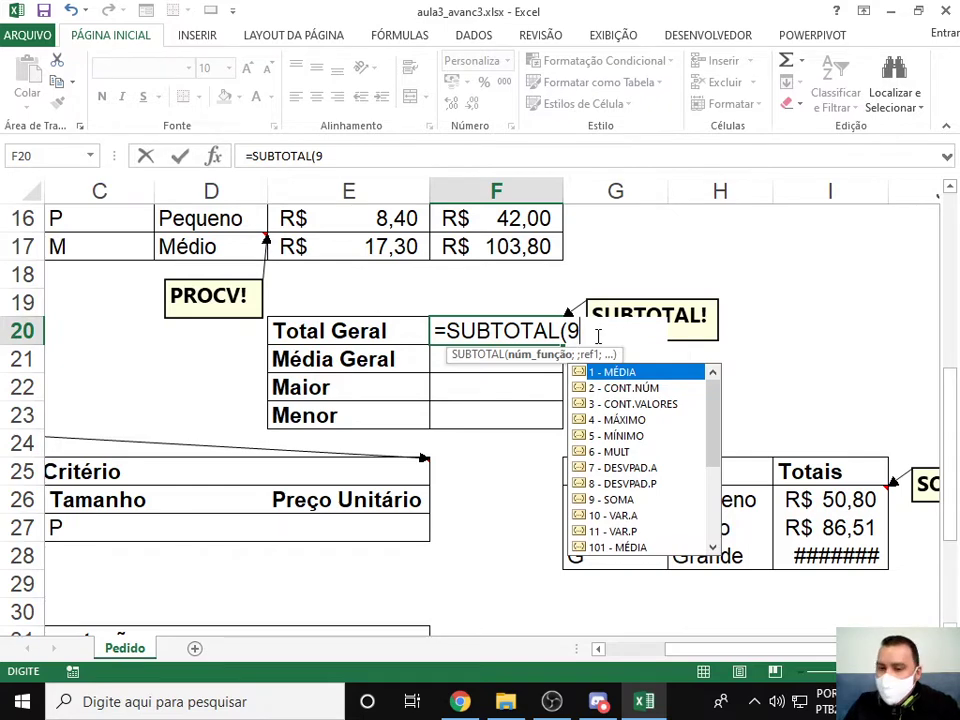
click(625, 503)
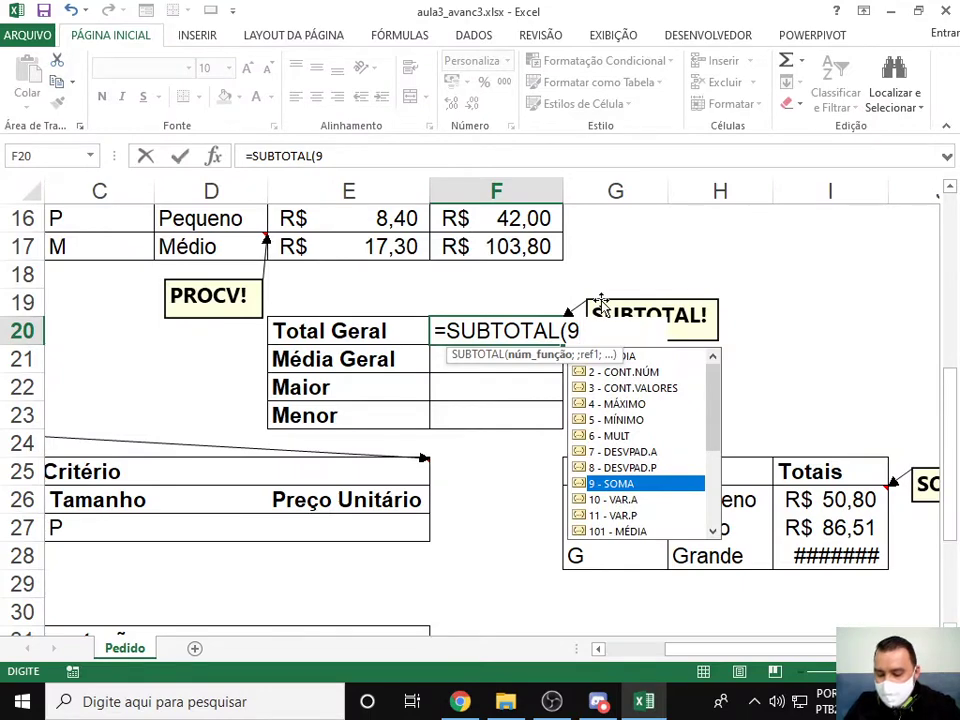
text(;)
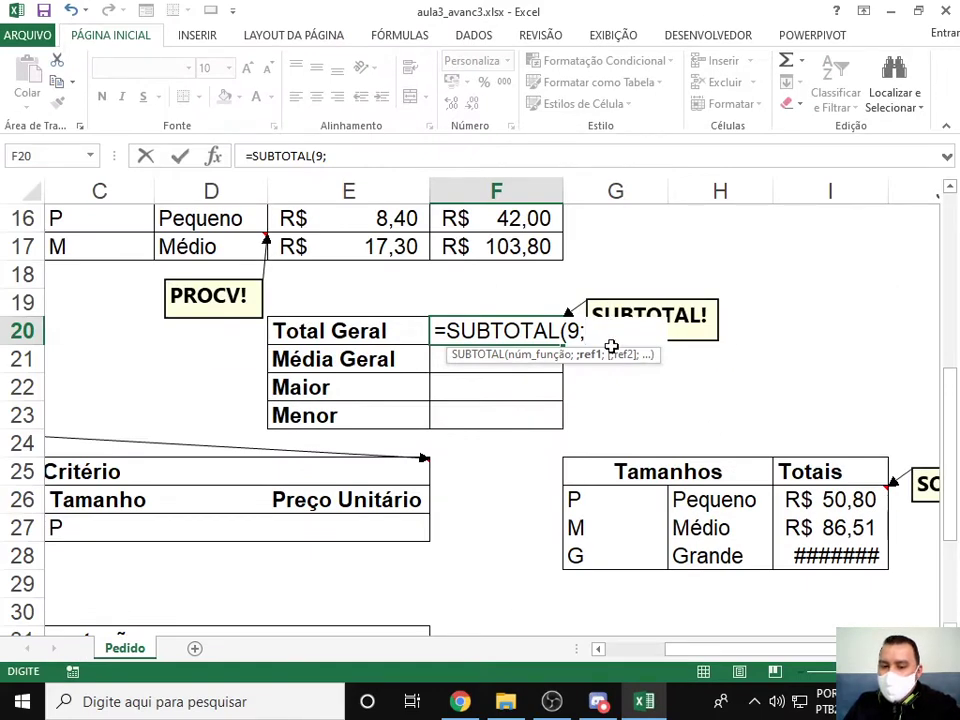
scroll(602, 371, up, 5)
drag(538, 304, 520, 590)
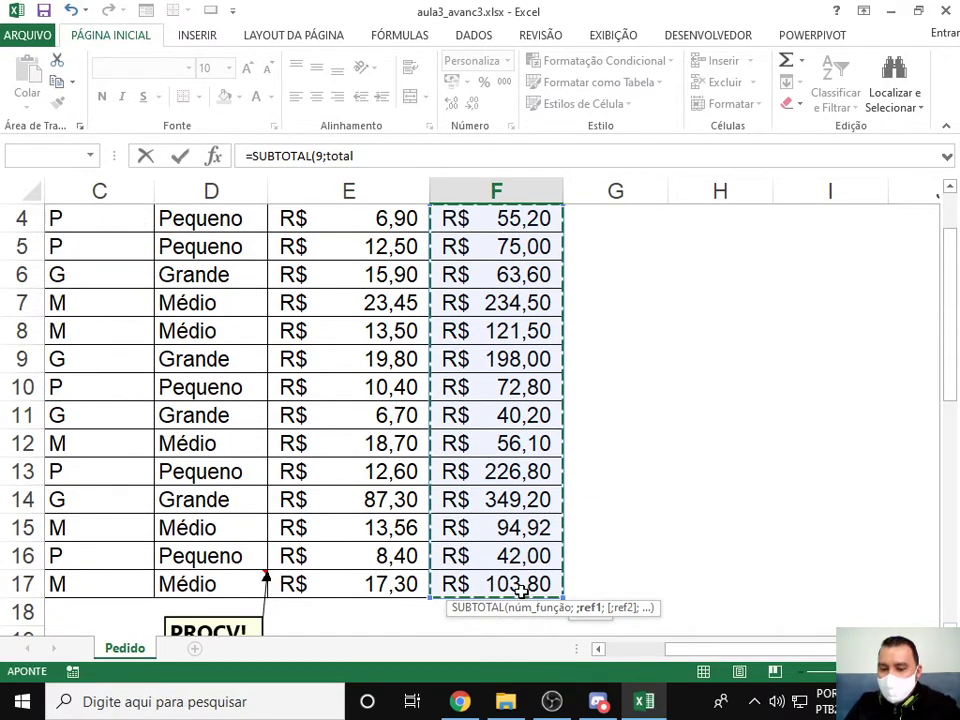
scroll(620, 500, down, 4)
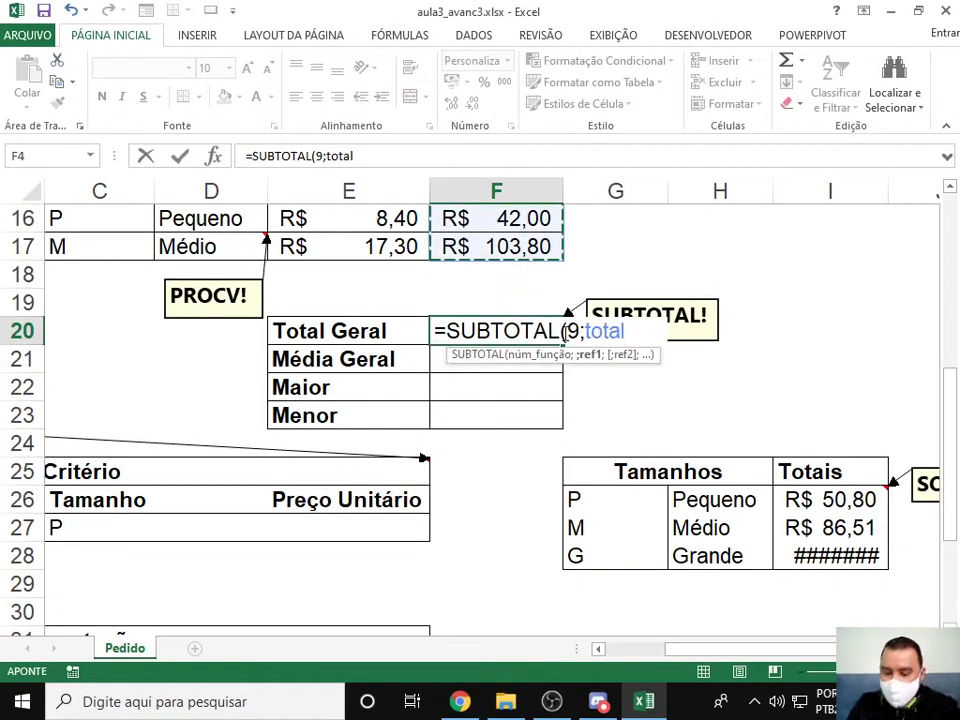
text())
key(ctrl+Return)
key(Return)
key(Up)
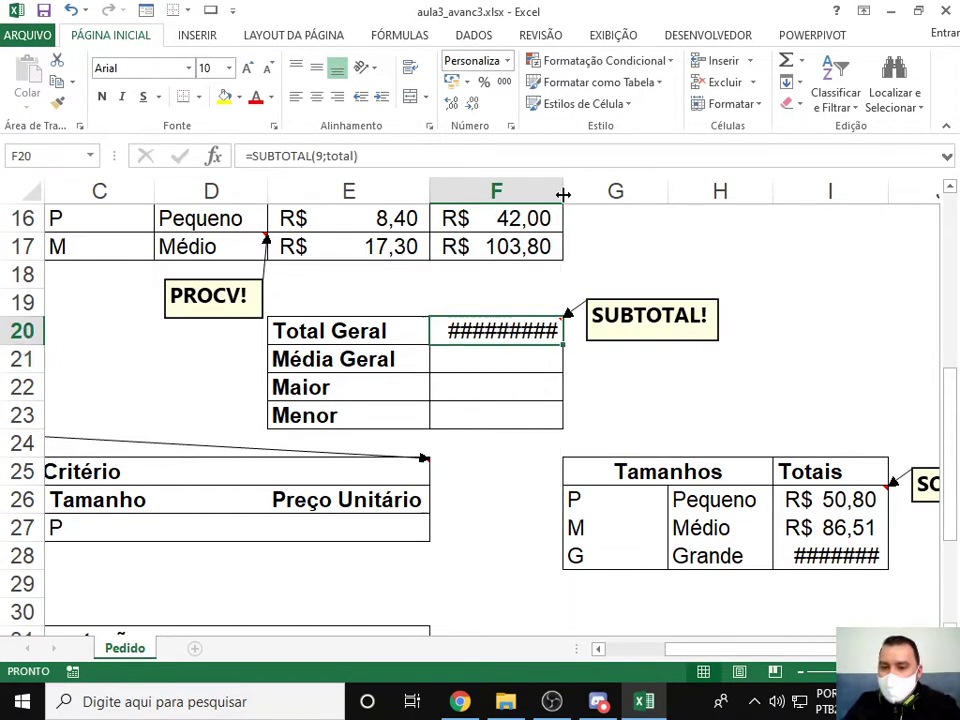
double_click(563, 195)
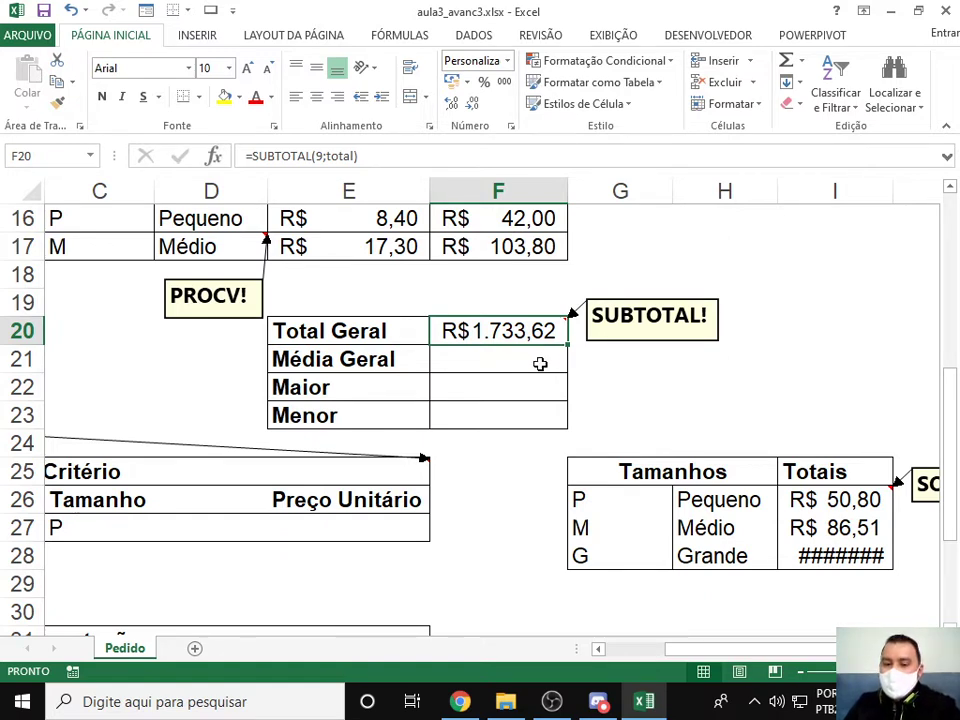
Start a SUBTOTAL formula in the Média Geral cell F21 and frame the 1 - MÉDIA option on the magnified screen.
click(540, 363)
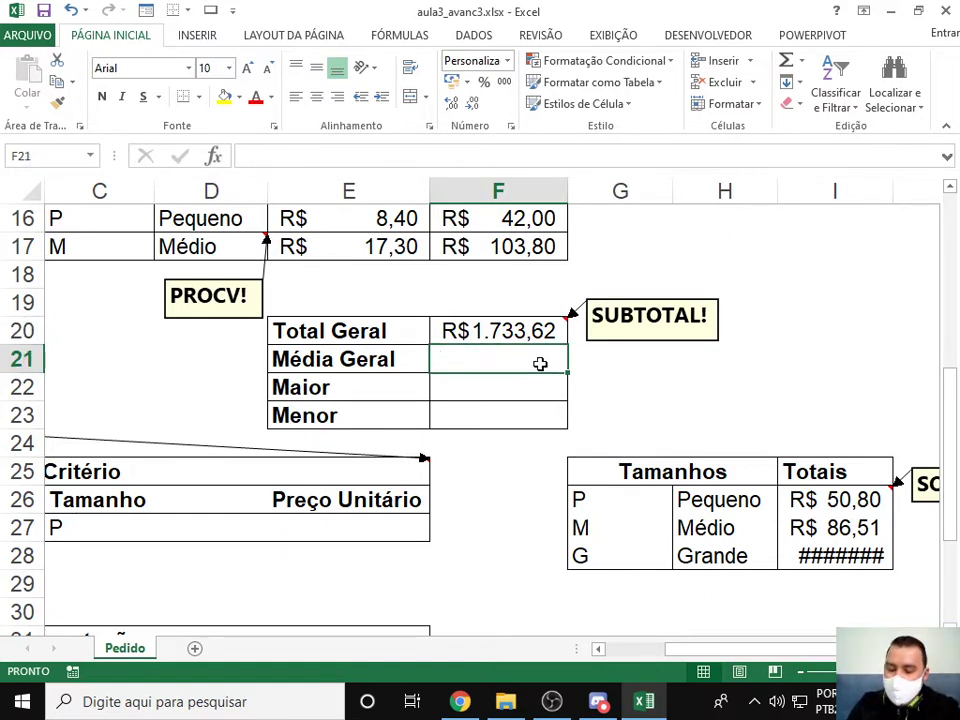
text(=)
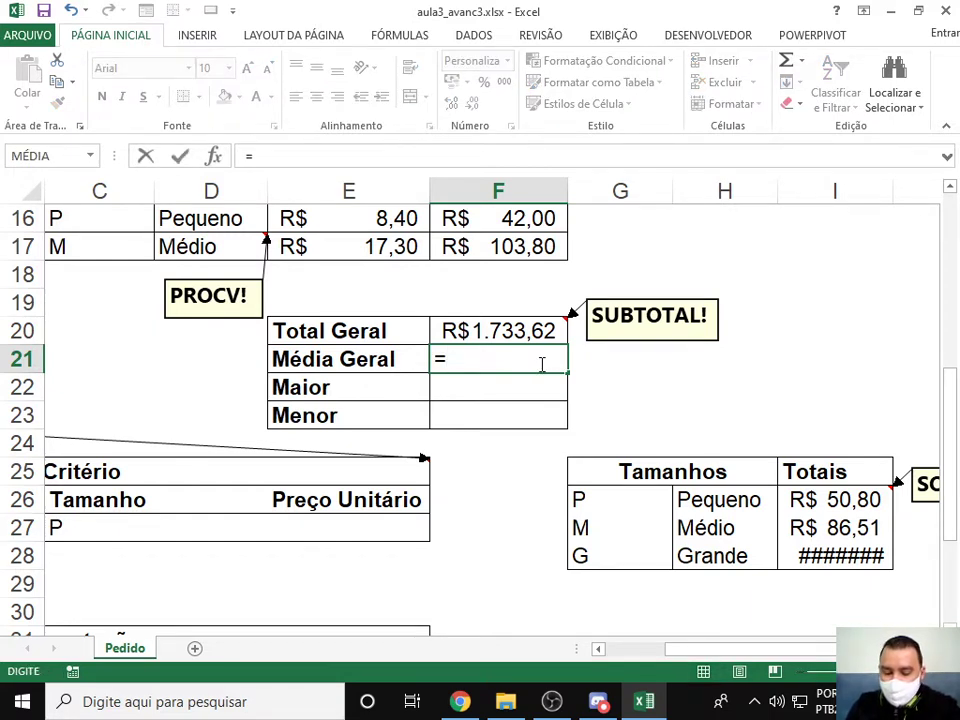
text(su)
double_click(527, 403)
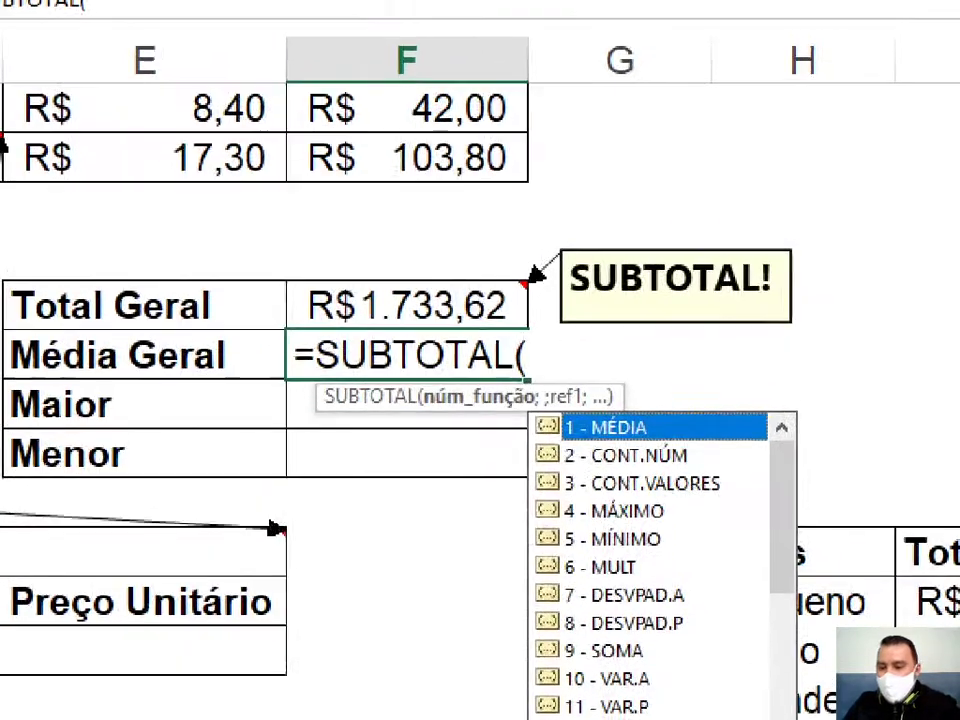
mouse_move(519, 408)
mouse_down()
mouse_move(566, 450)
mouse_move(818, 468)
mouse_up()
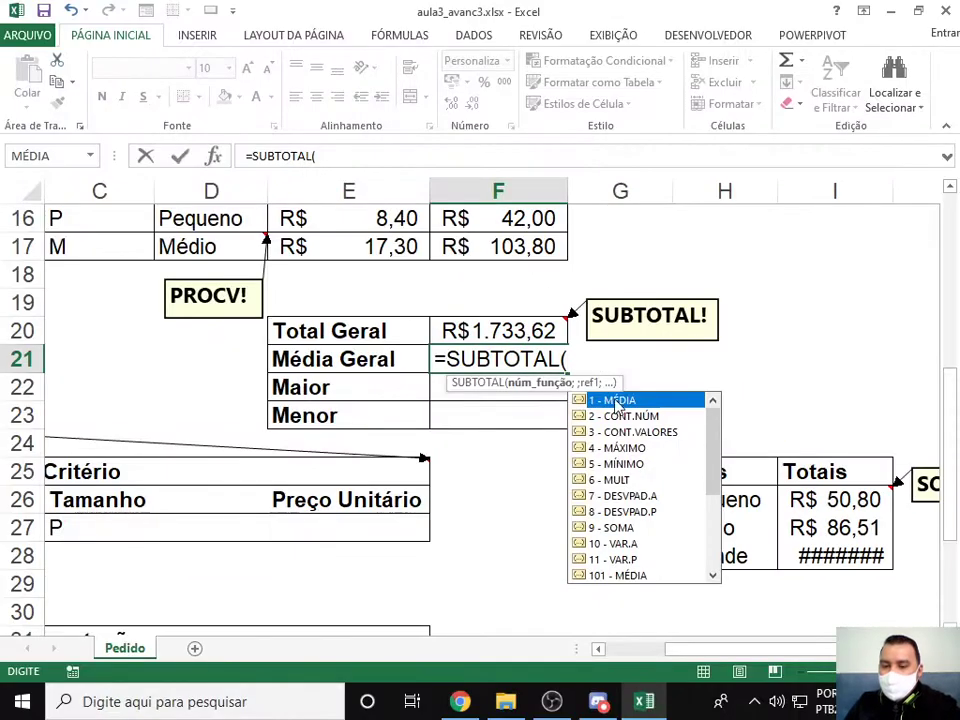
Complete the Média Geral formula as =SUBTOTAL(1;total) over F4:F17, marking the entered function number on the magnified screen along the way.
text(1)
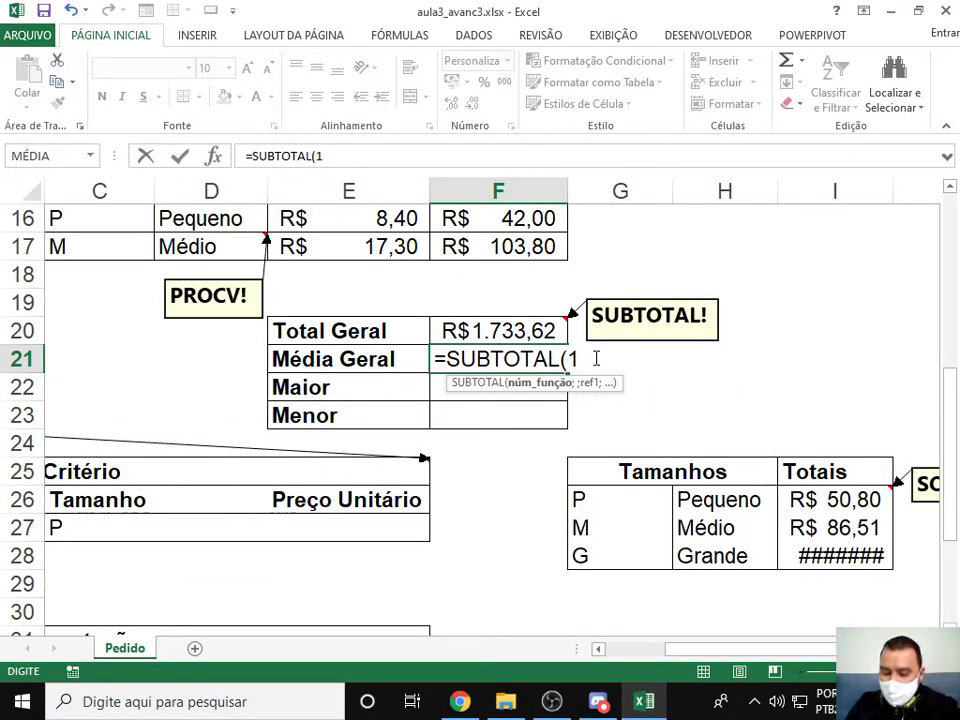
text(;)
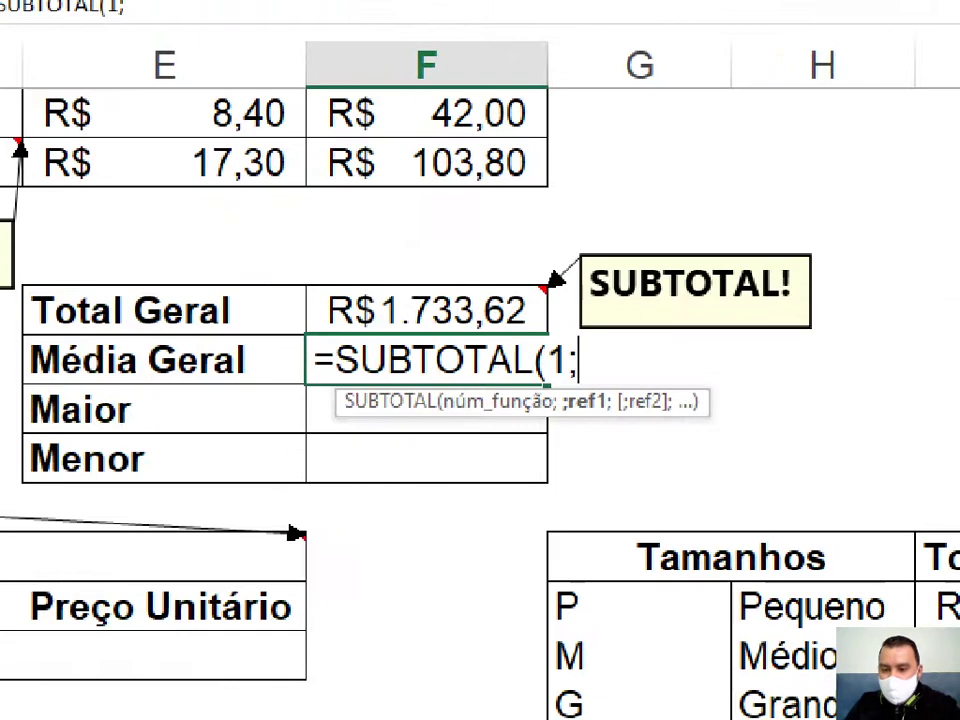
drag(553, 364, 642, 404)
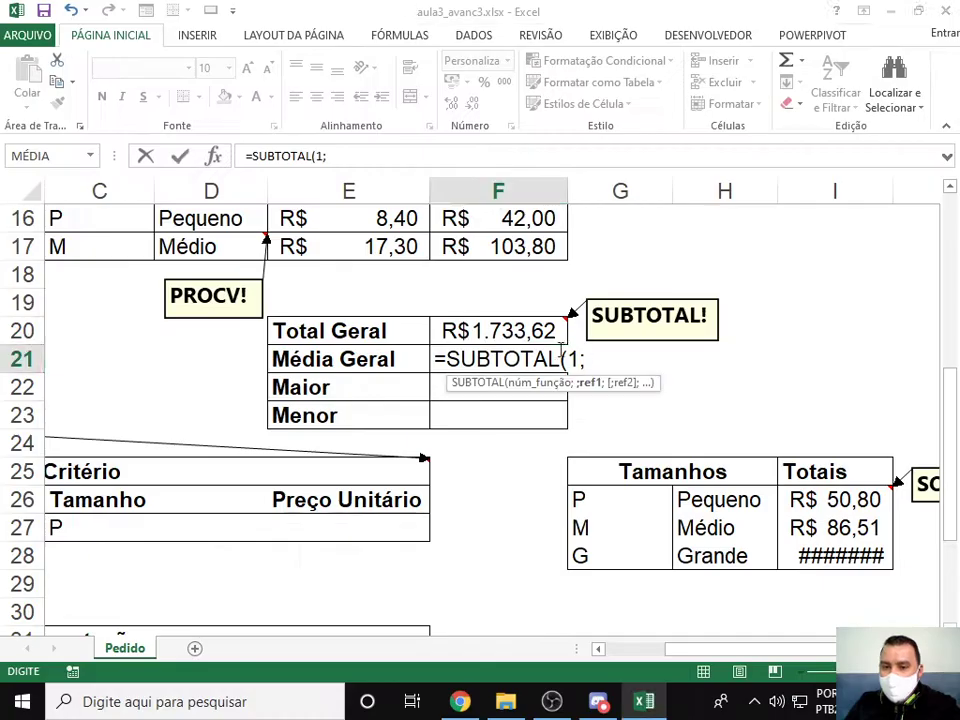
scroll(482, 257, up, 5)
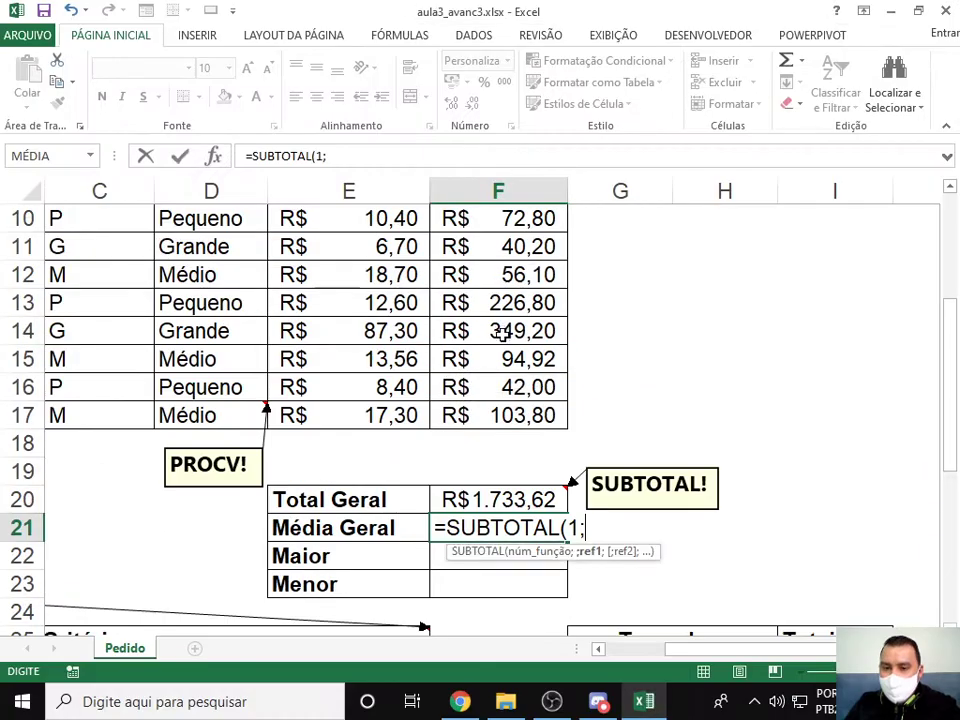
drag(530, 300, 540, 582)
scroll(619, 420, down, 3)
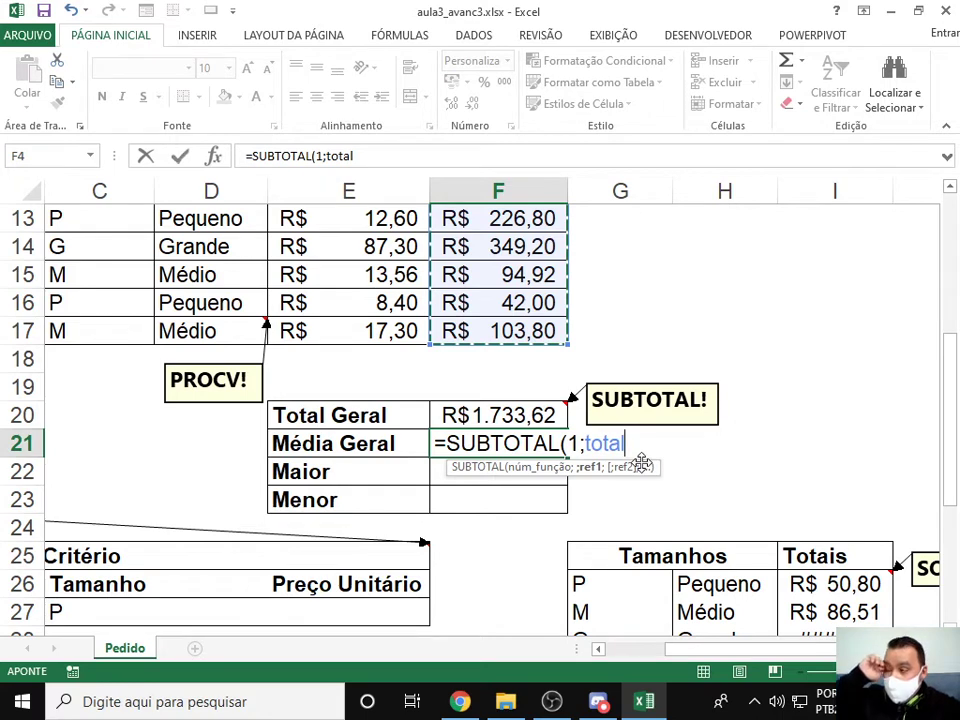
text())
key(Return)
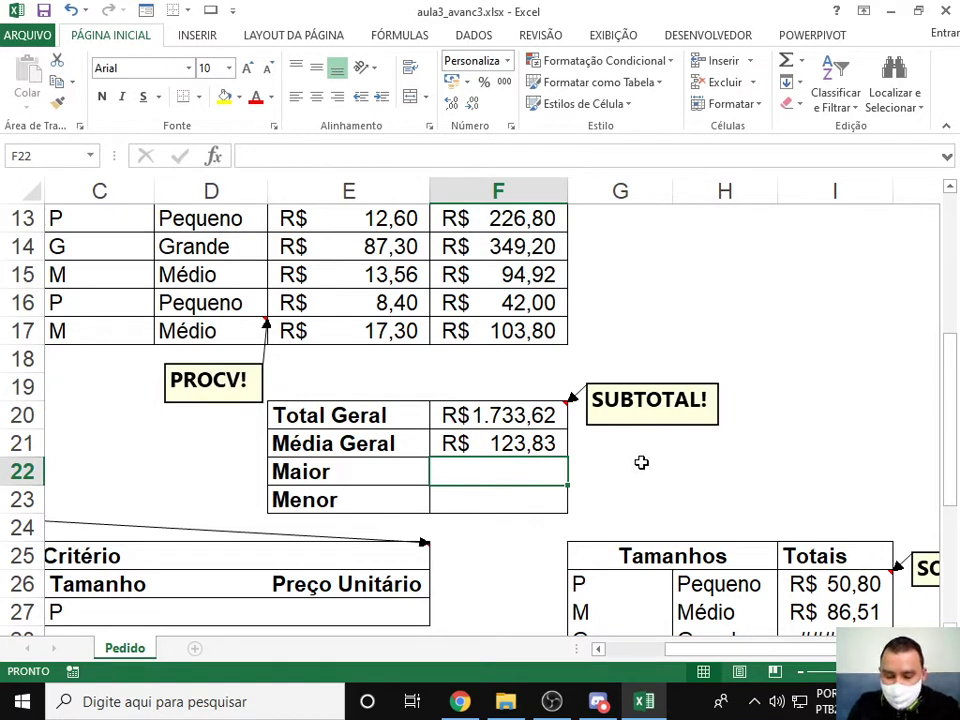
Start a SUBTOTAL formula in the Maior cell F22 and frame the 4 - MÁXIMO option on the magnified screen.
text(=su)
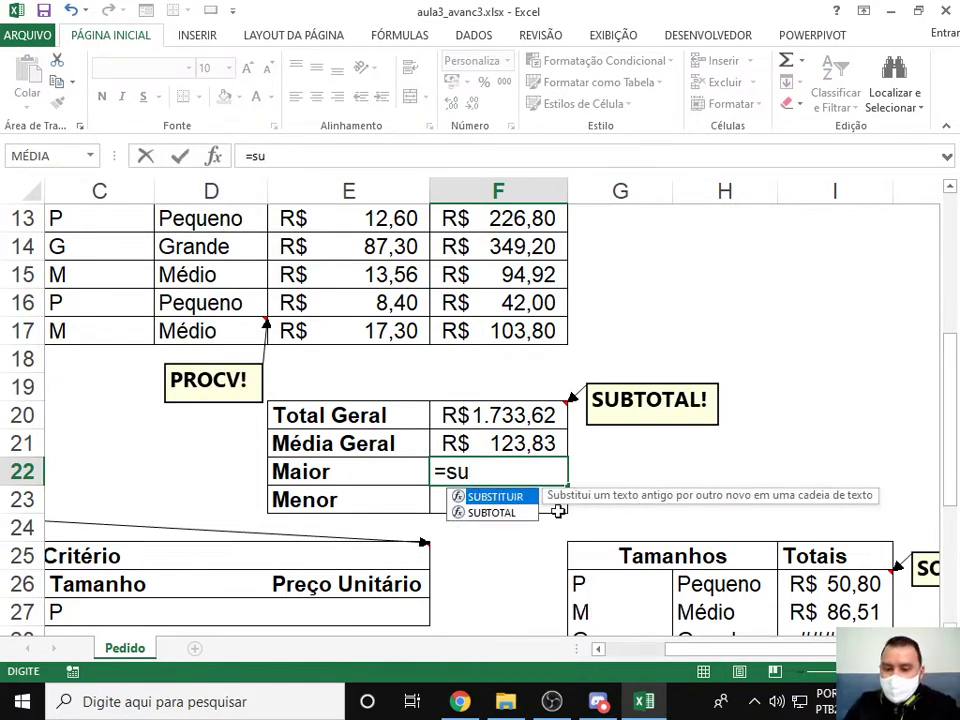
double_click(514, 513)
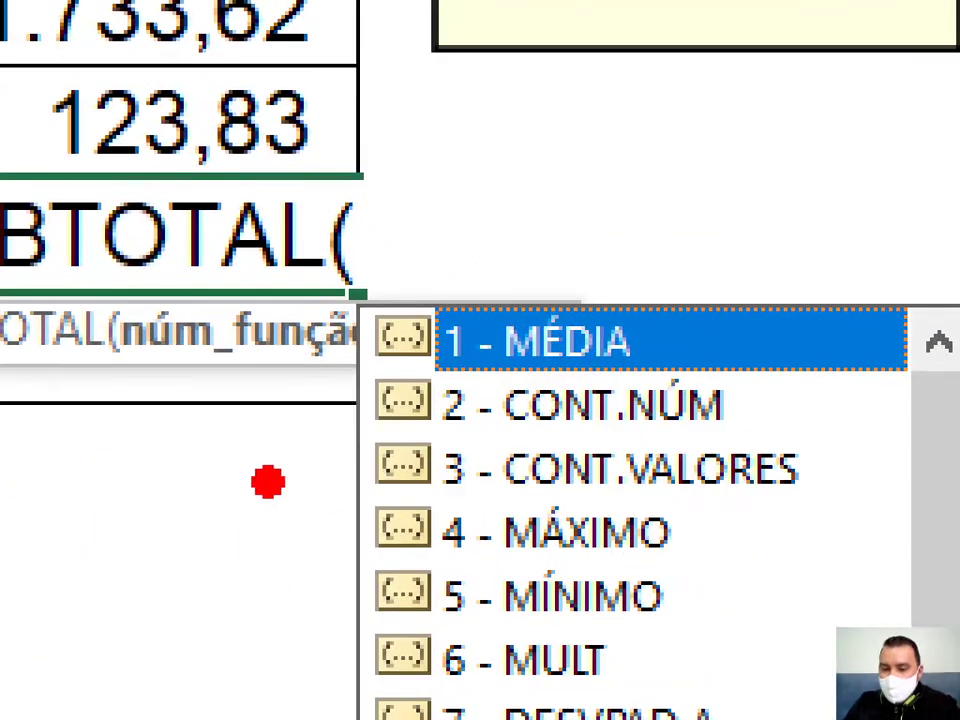
mouse_move(267, 499)
mouse_down()
mouse_move(450, 606)
mouse_move(742, 597)
mouse_up()
key(Escape)
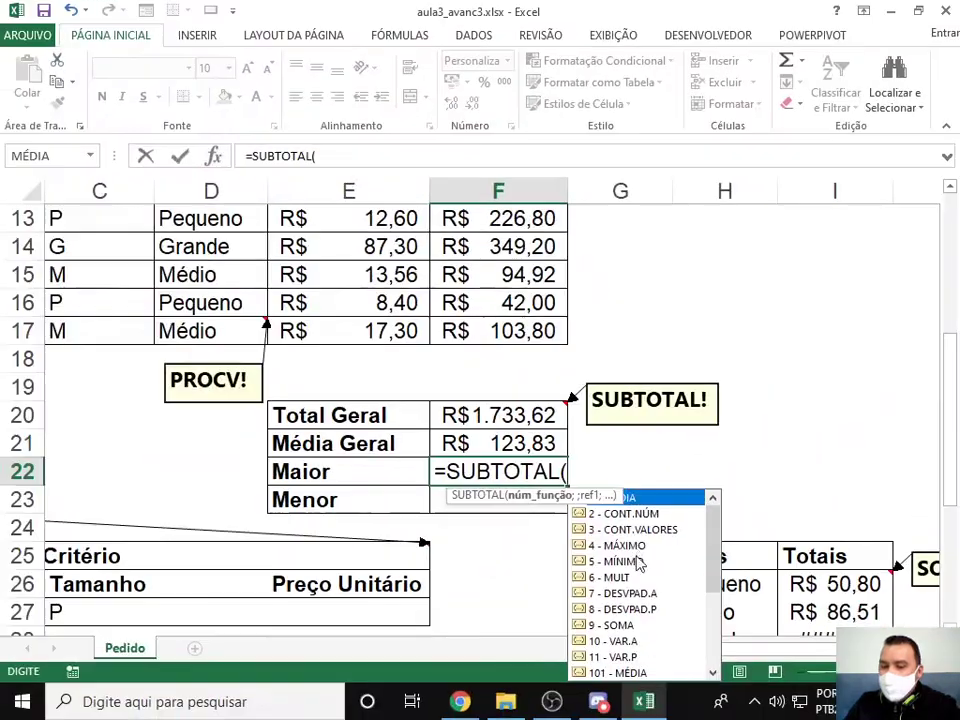
Complete the Maior formula in F22 as =SUBTOTAL(4;total), referencing the Preço Total values F4:F17.
text(4)
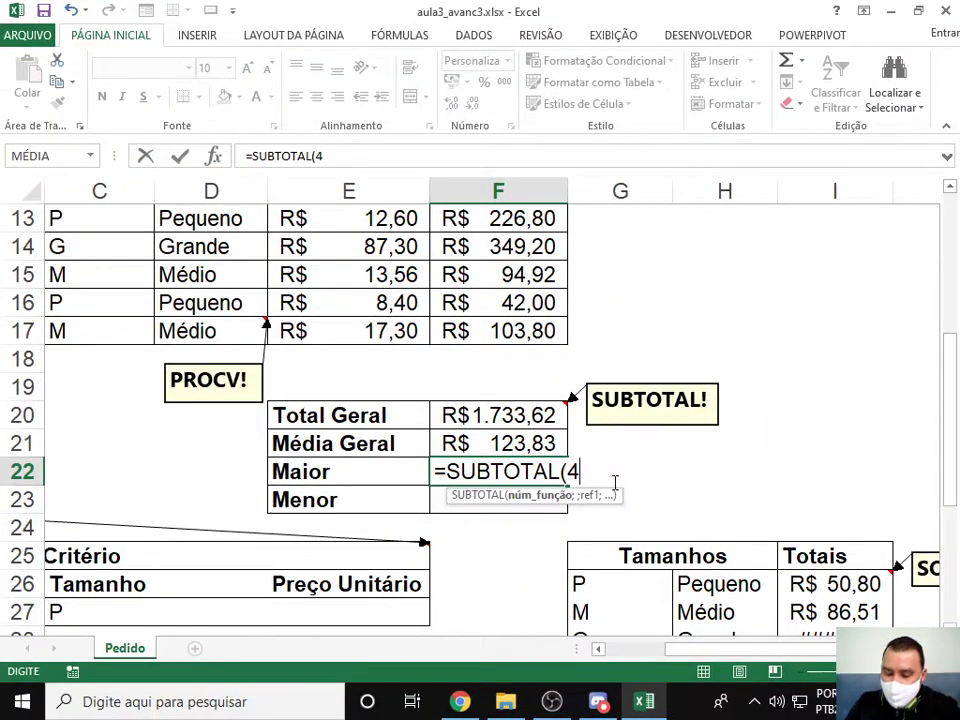
text(;)
scroll(570, 392, up, 4)
drag(540, 304, 516, 576)
scroll(531, 561, down, 6)
scroll(555, 540, up, 2)
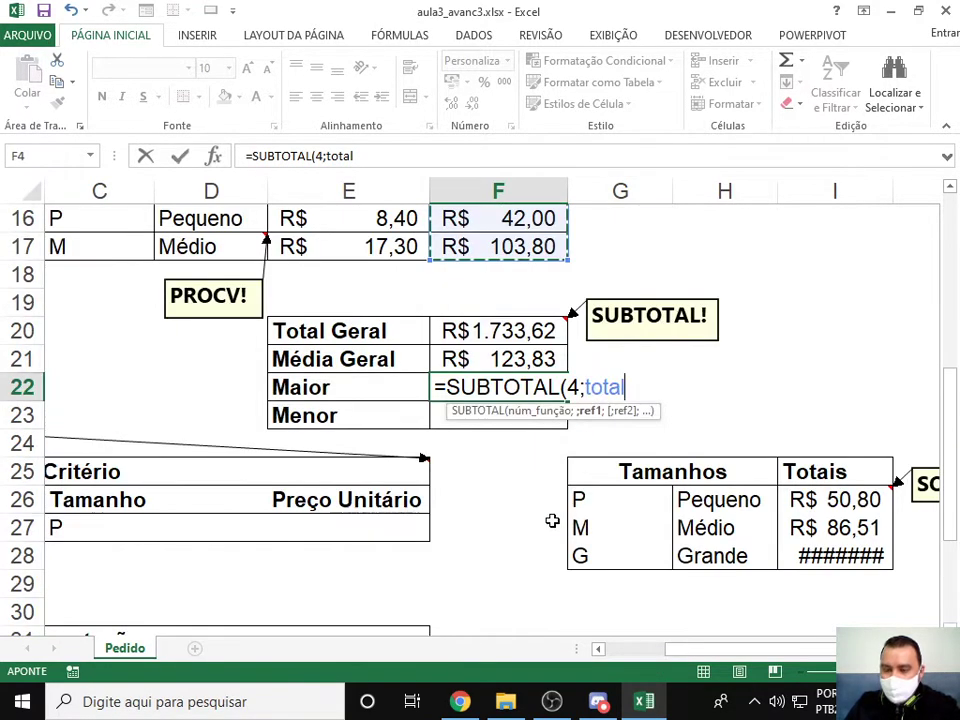
text())
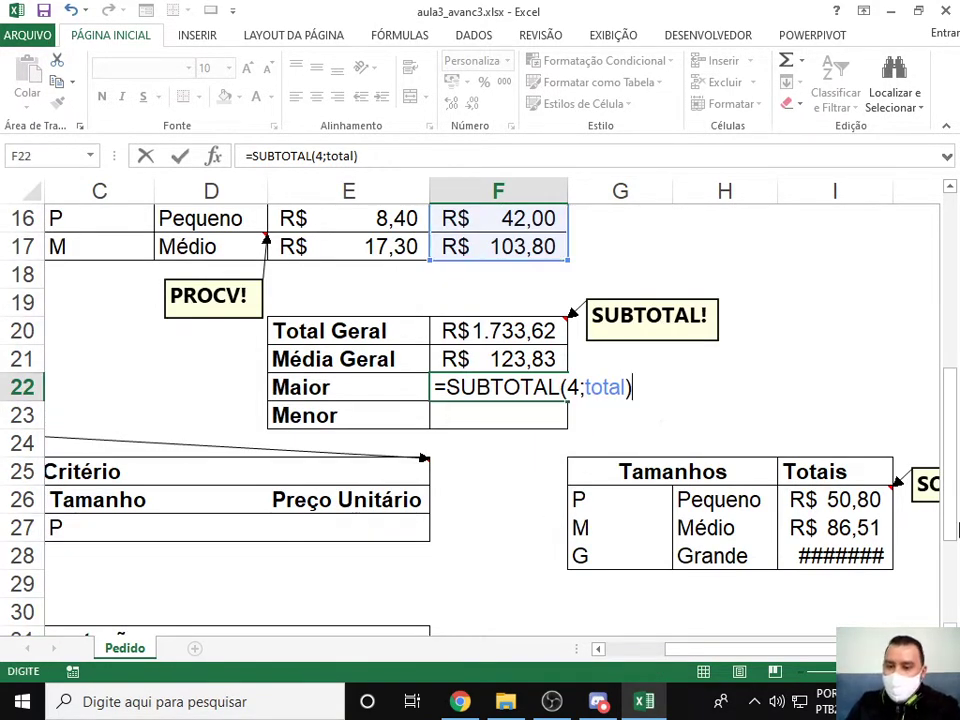
key(Return)
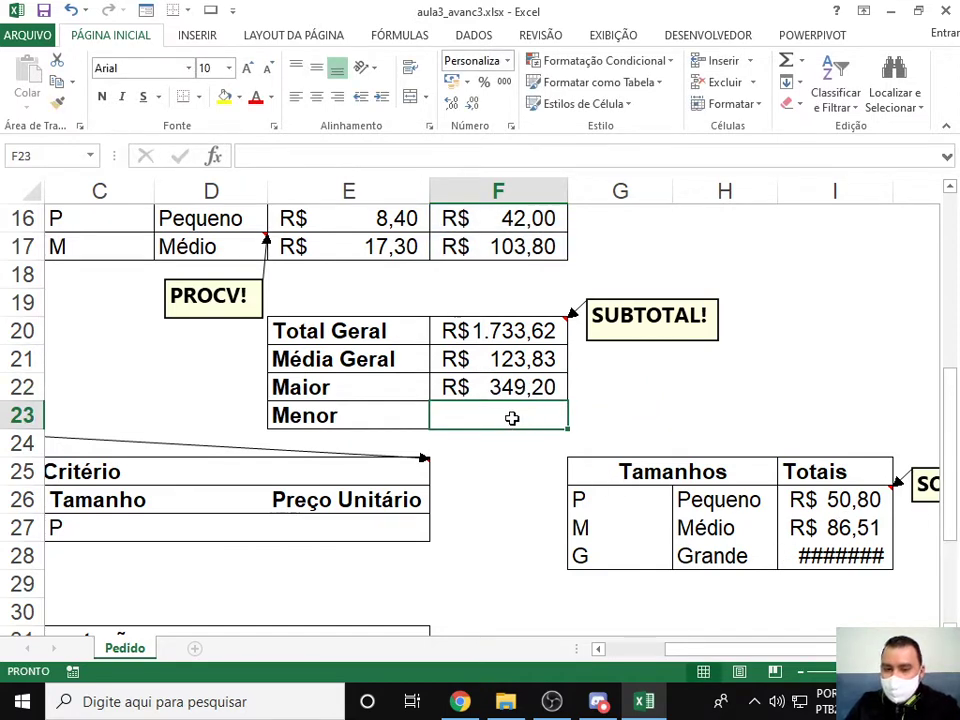
Enter =SUBTOTAL(5;total) in the Menor cell F23, choosing 5 - MÍNIMO and referencing the Preço Total values F4:F17.
text(=)
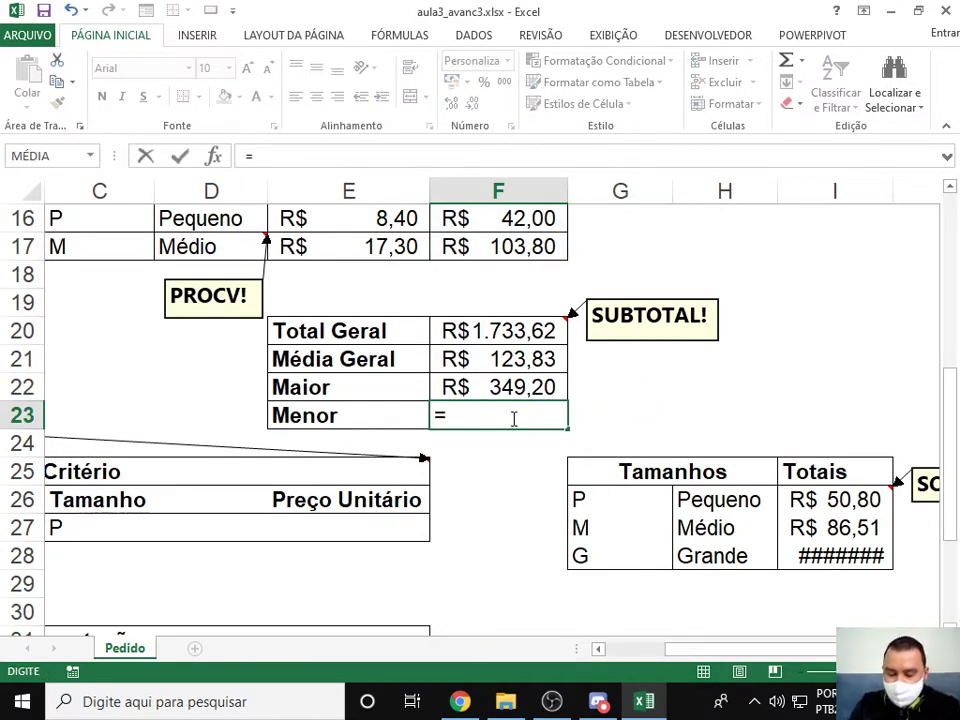
text(sub)
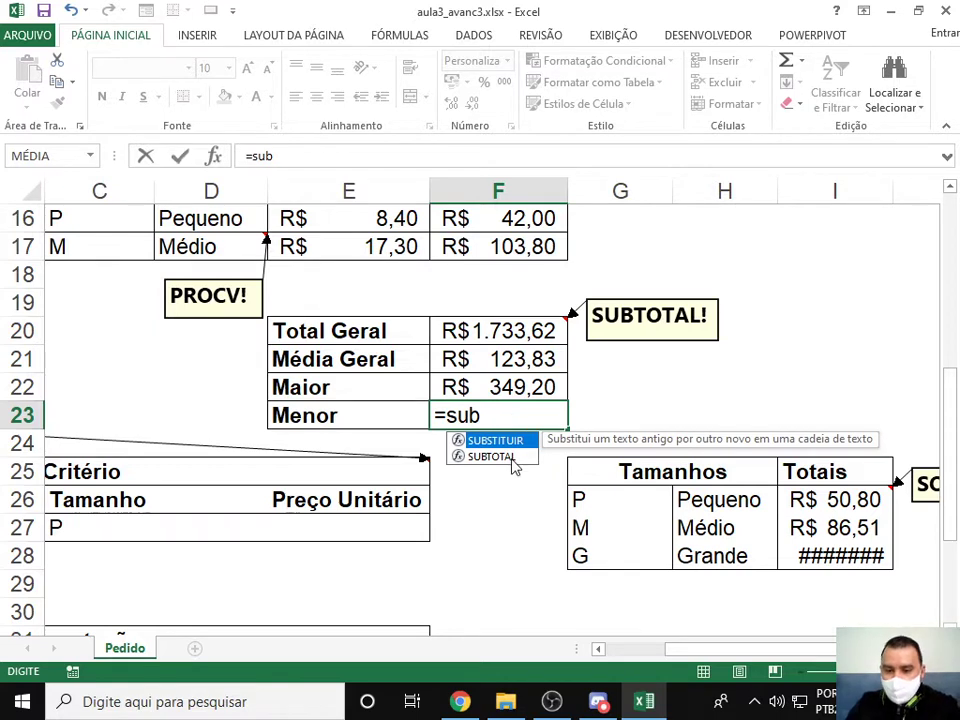
click(512, 458)
double_click(500, 457)
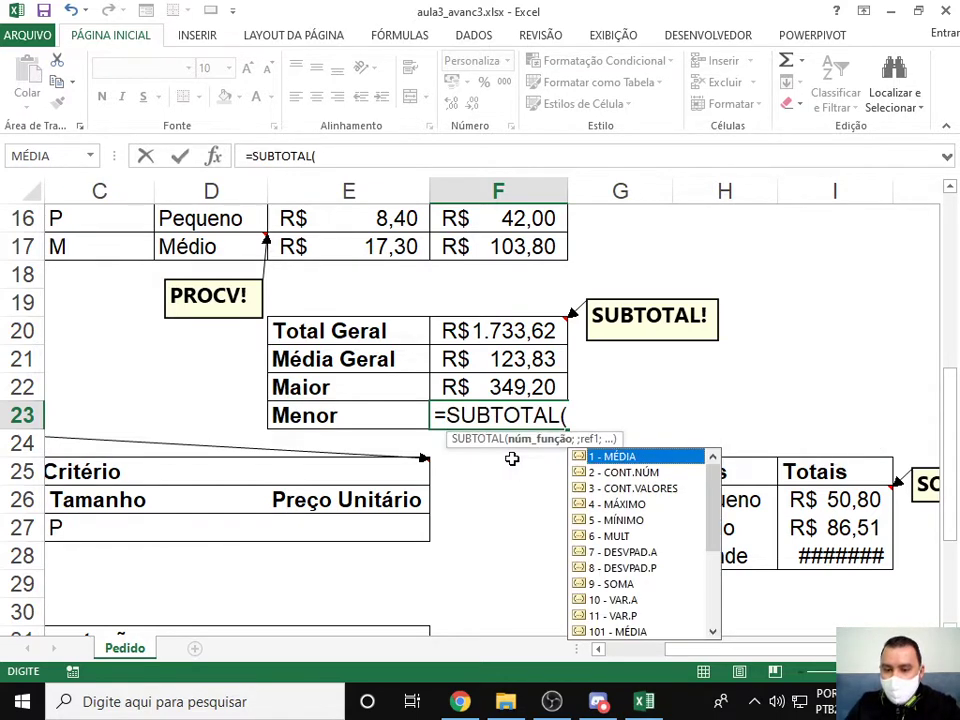
double_click(620, 520)
text(;)
scroll(552, 418, up, 5)
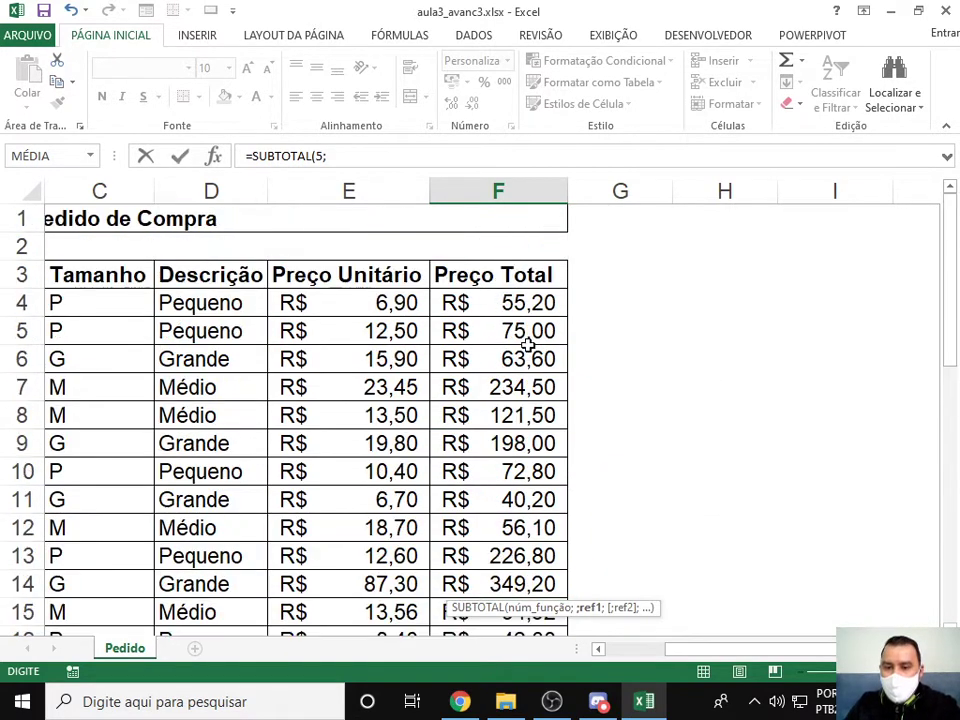
drag(529, 304, 538, 583)
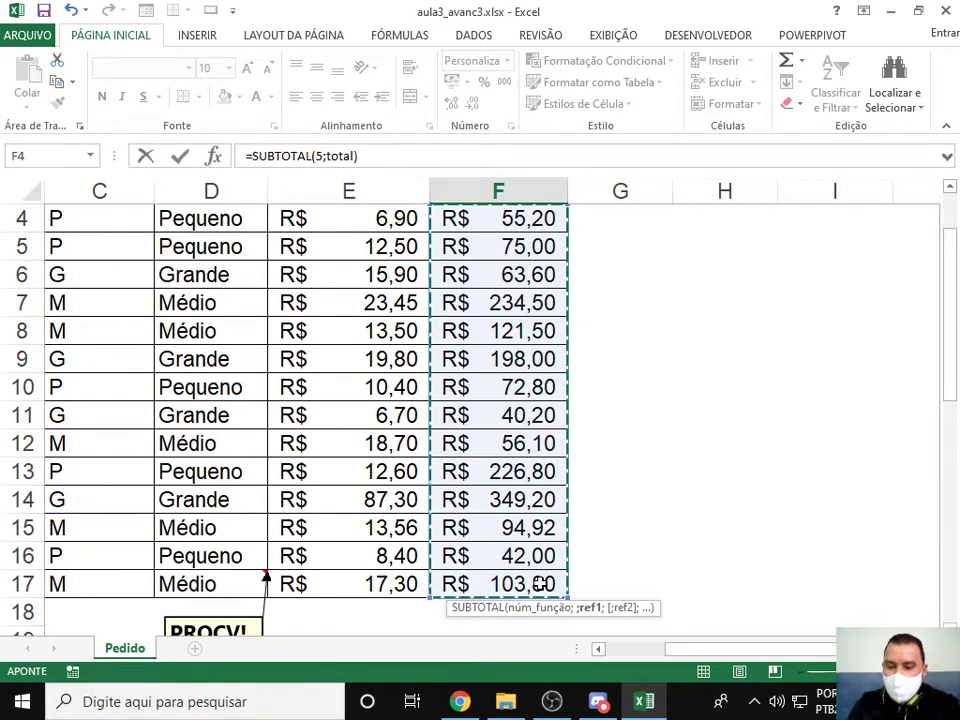
key(Return)
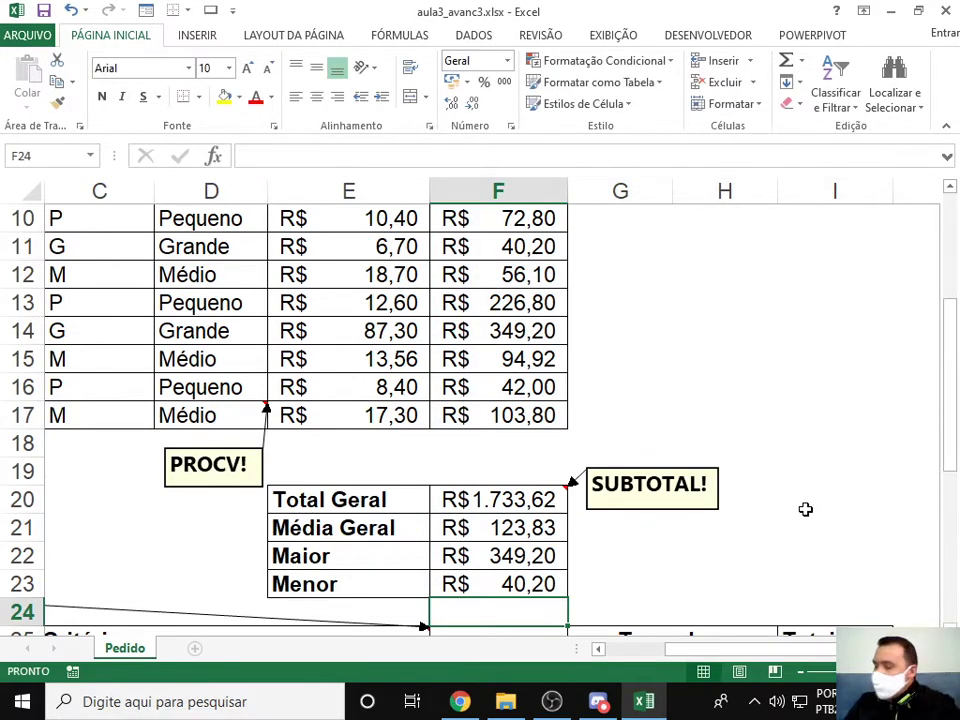
Review the SOMASE formulas in the Totais cells I26:I28 of the Tamanhos table and auto-fit column I.
scroll(805, 509, down, 2)
click(822, 499)
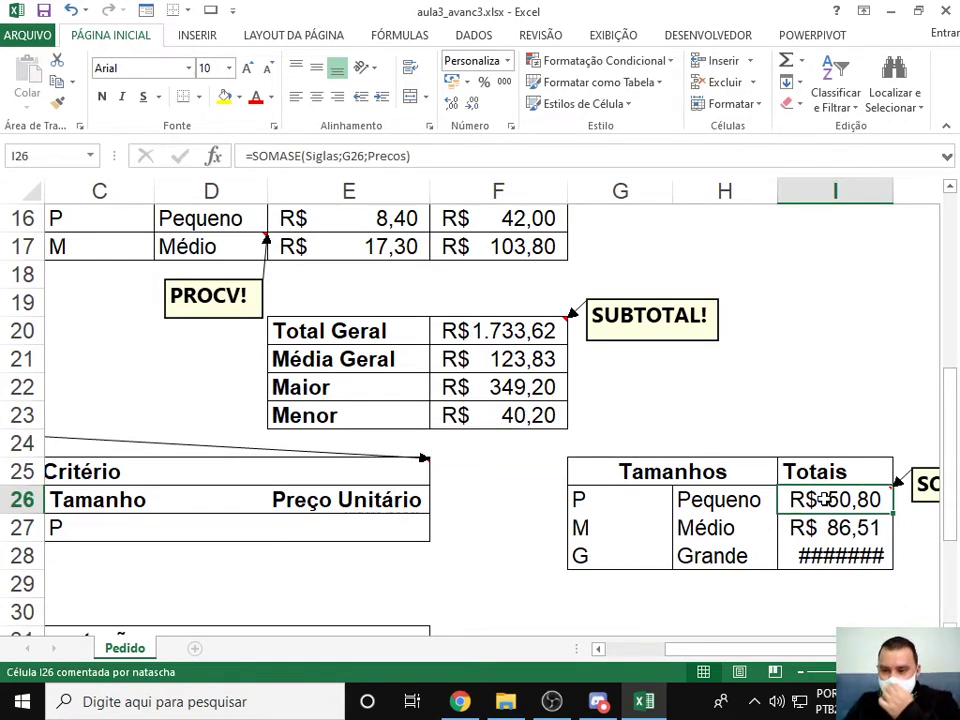
click(828, 554)
scroll(843, 503, right, 1)
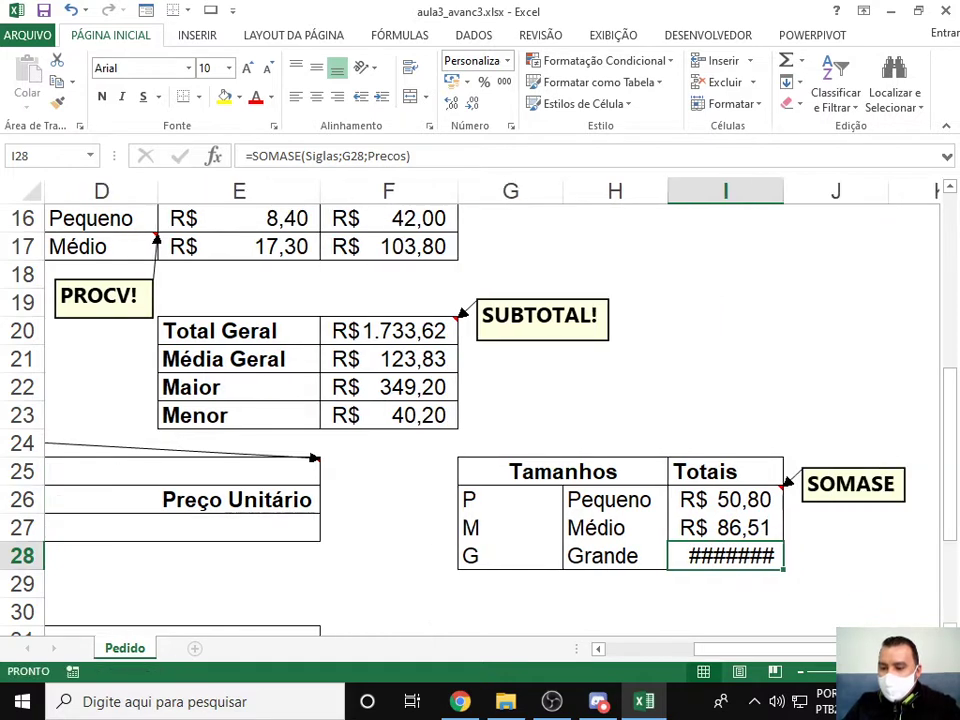
click(737, 502)
click(662, 499)
click(693, 499)
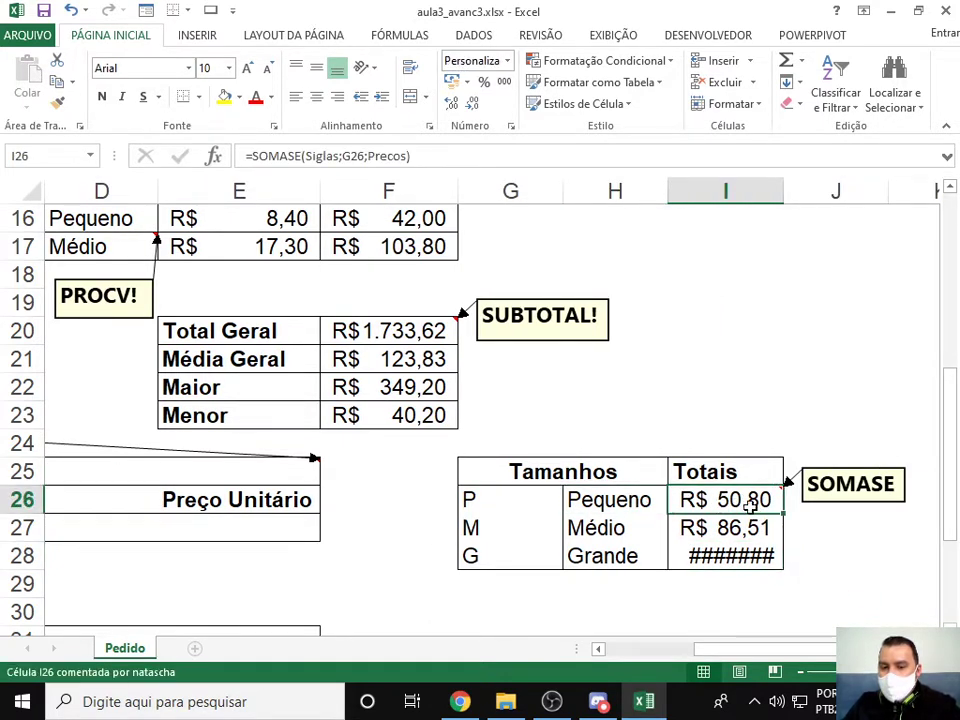
click(690, 527)
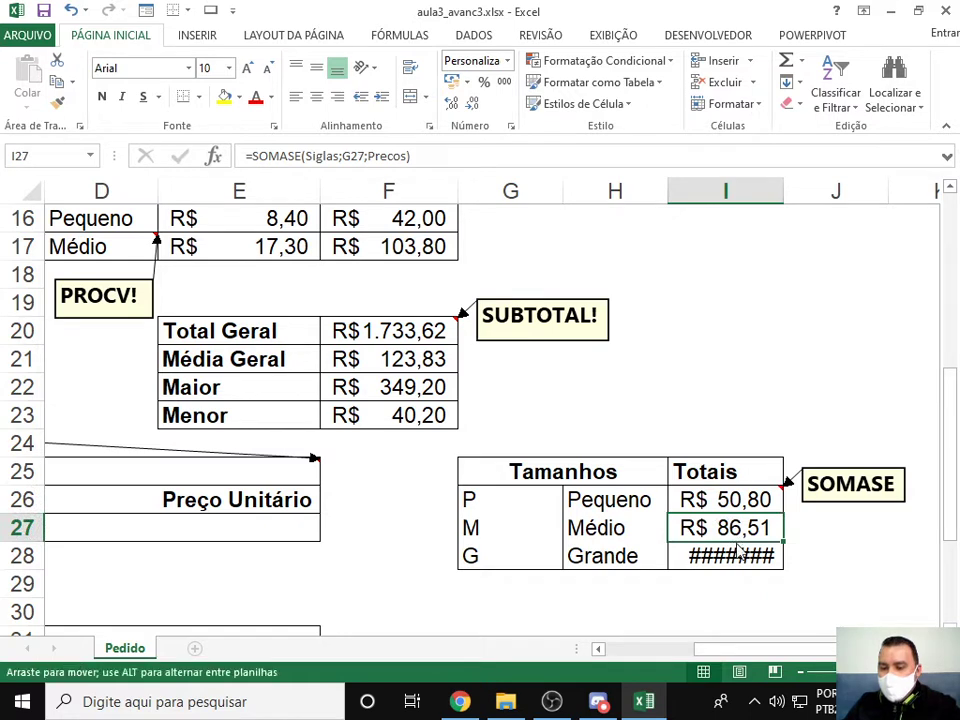
double_click(783, 190)
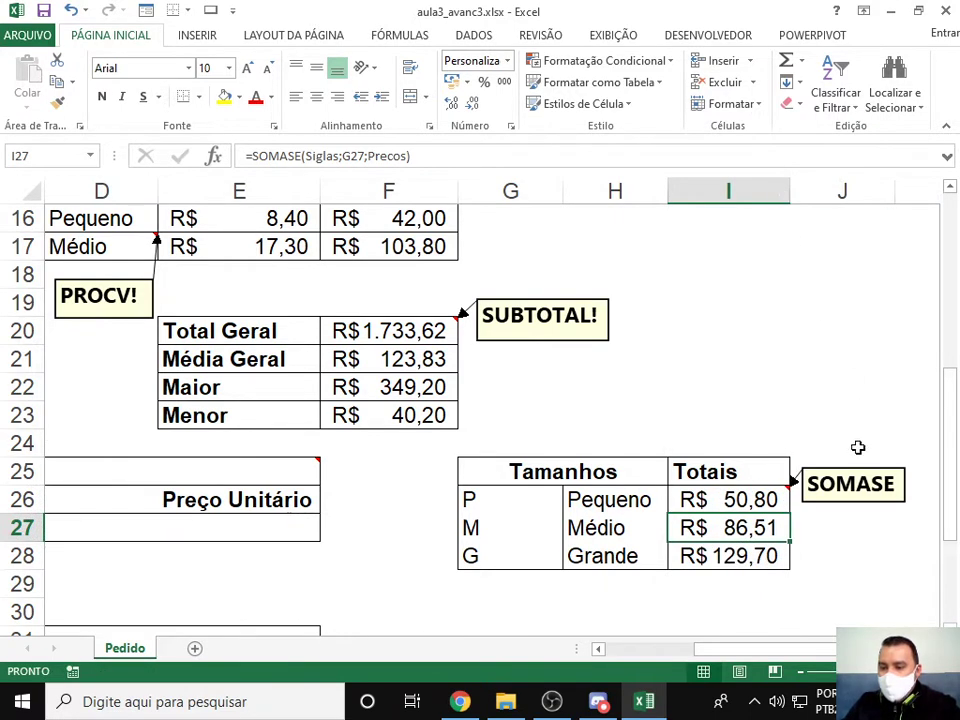
Review the SOMASE formula in the Totais cell I26 and the Preço Total values in F4:F17.
double_click(770, 505)
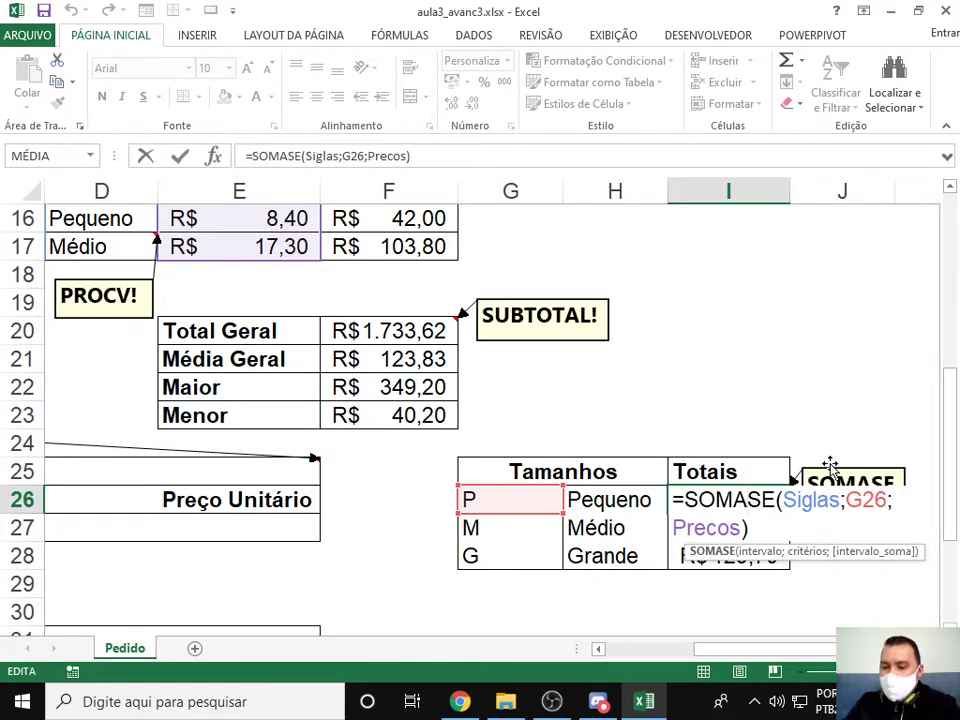
key(ctrl+Return)
scroll(476, 409, up, 5)
drag(405, 302, 439, 583)
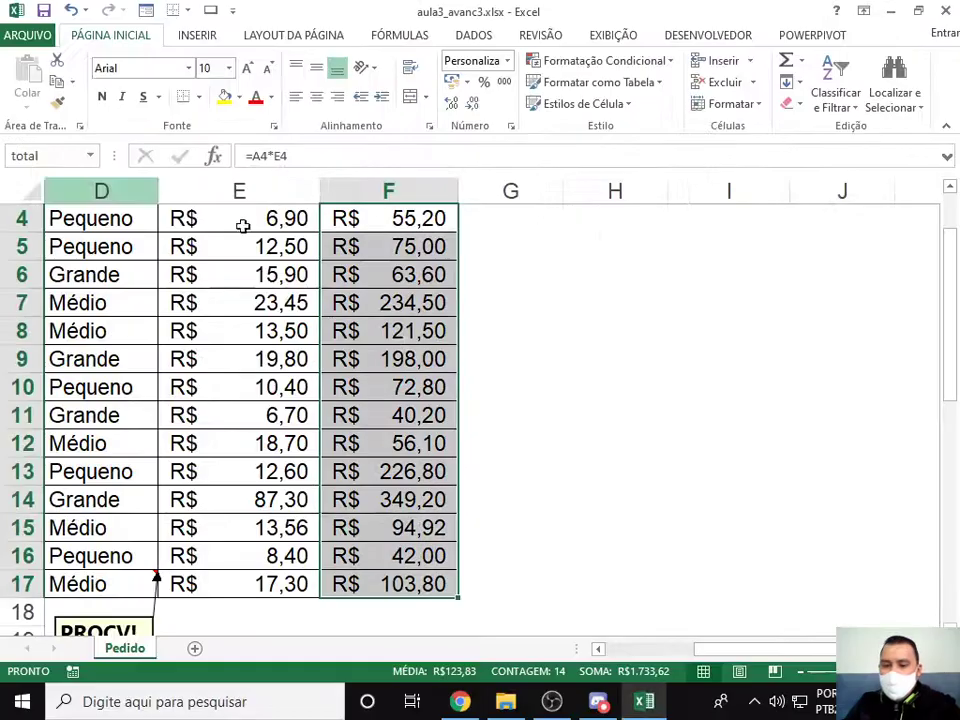
scroll(460, 455, down, 2)
scroll(538, 533, down, 2)
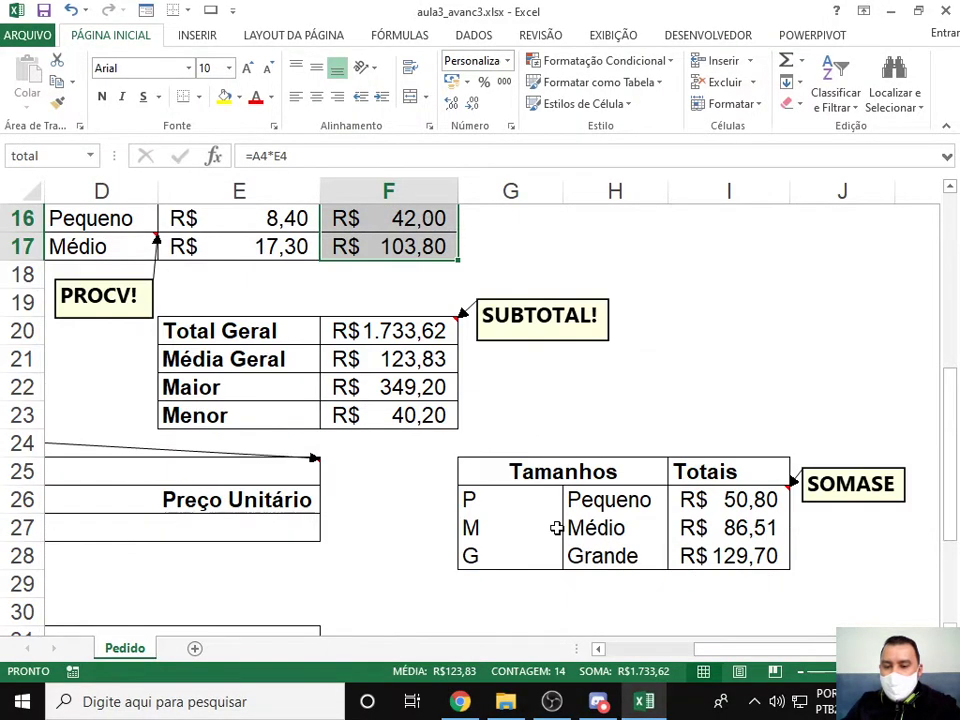
Examine the size codes and descriptions in the Tamanhos table and the ranges referenced by the SOMASE formula in I26.
click(511, 500)
click(540, 527)
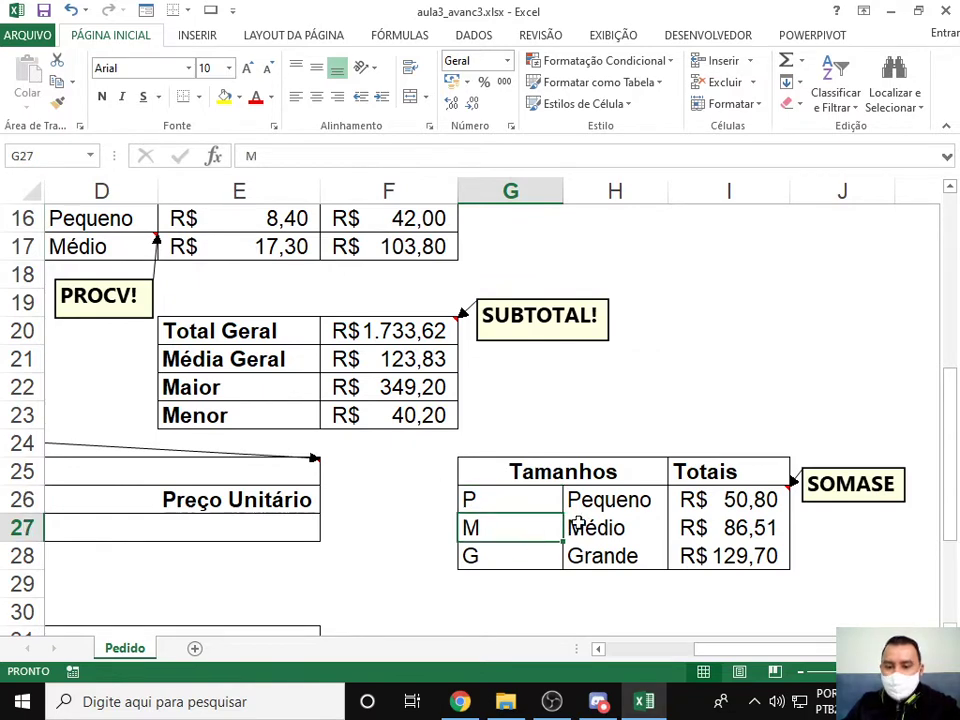
click(570, 500)
click(615, 552)
click(749, 506)
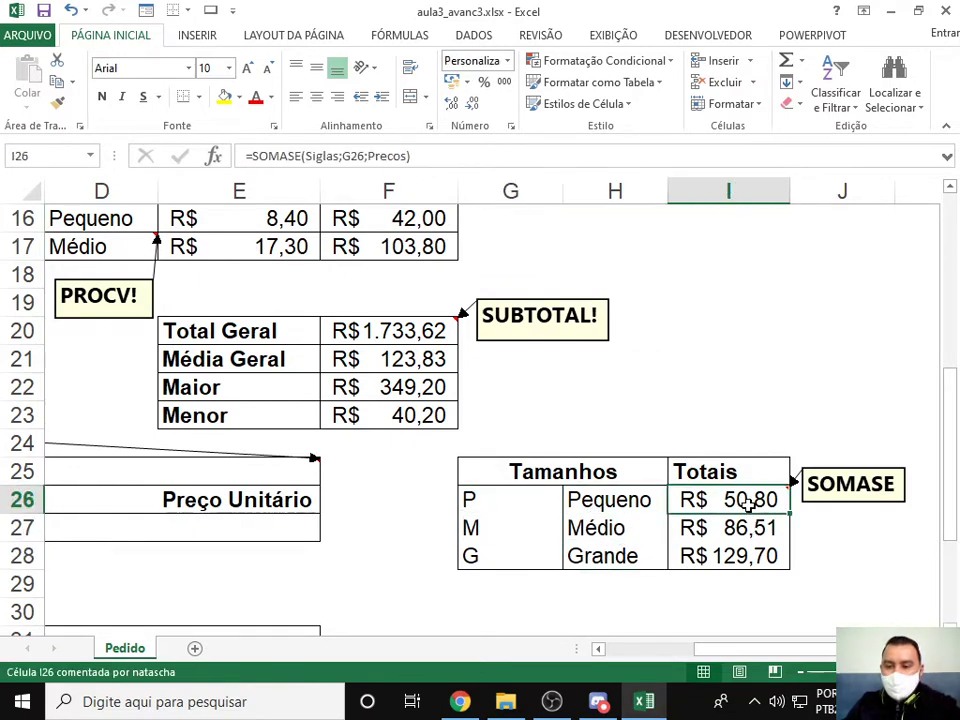
double_click(749, 506)
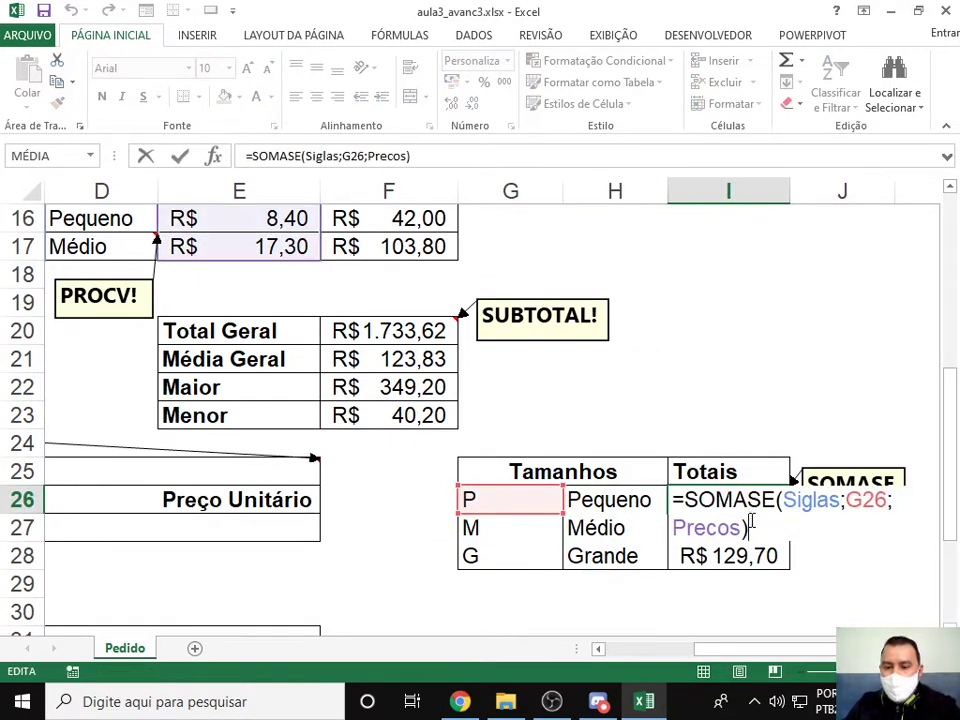
scroll(437, 445, up, 5)
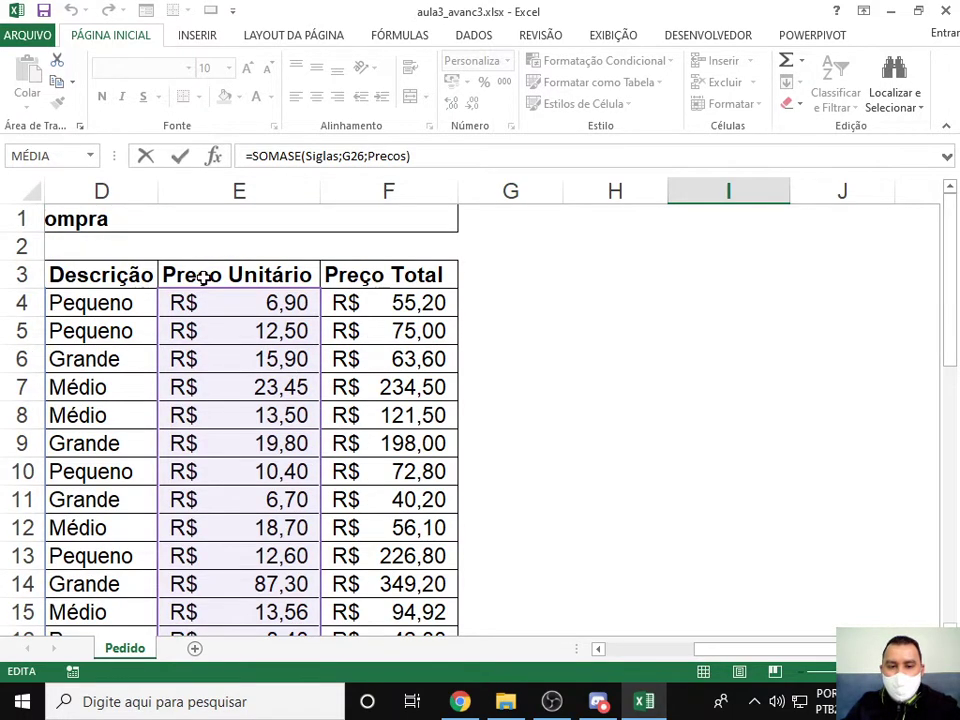
key(Escape)
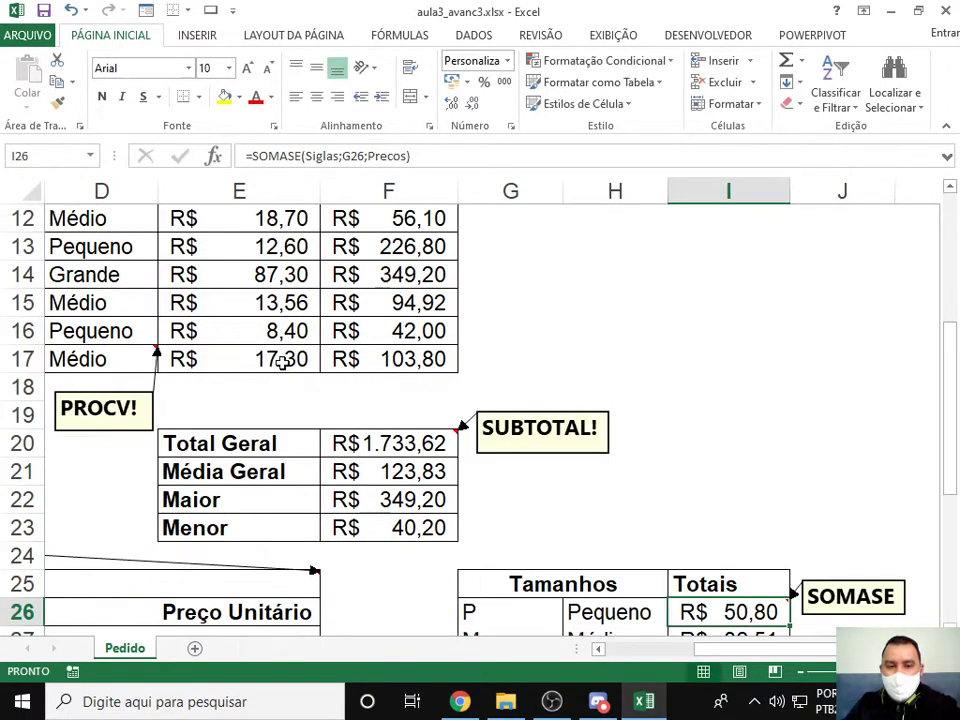
Examine the Preço Unitário range E4:E17, the Descrição range D4:D17 and the Tamanho range C4:C17 in the order table.
drag(253, 361, 227, 262)
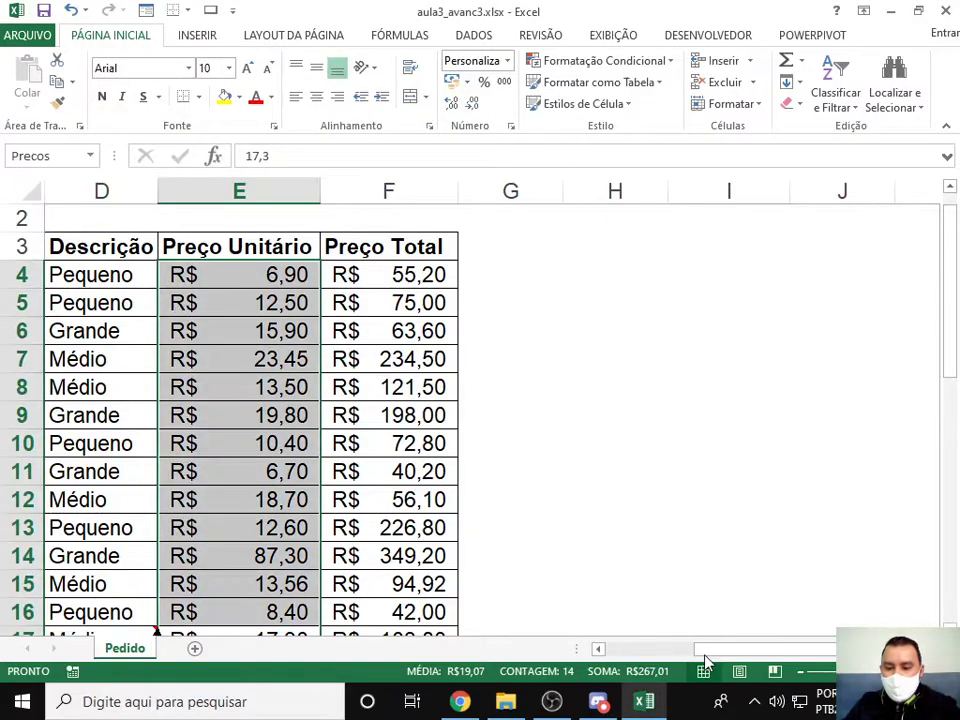
drag(703, 652, 638, 652)
drag(546, 277, 554, 584)
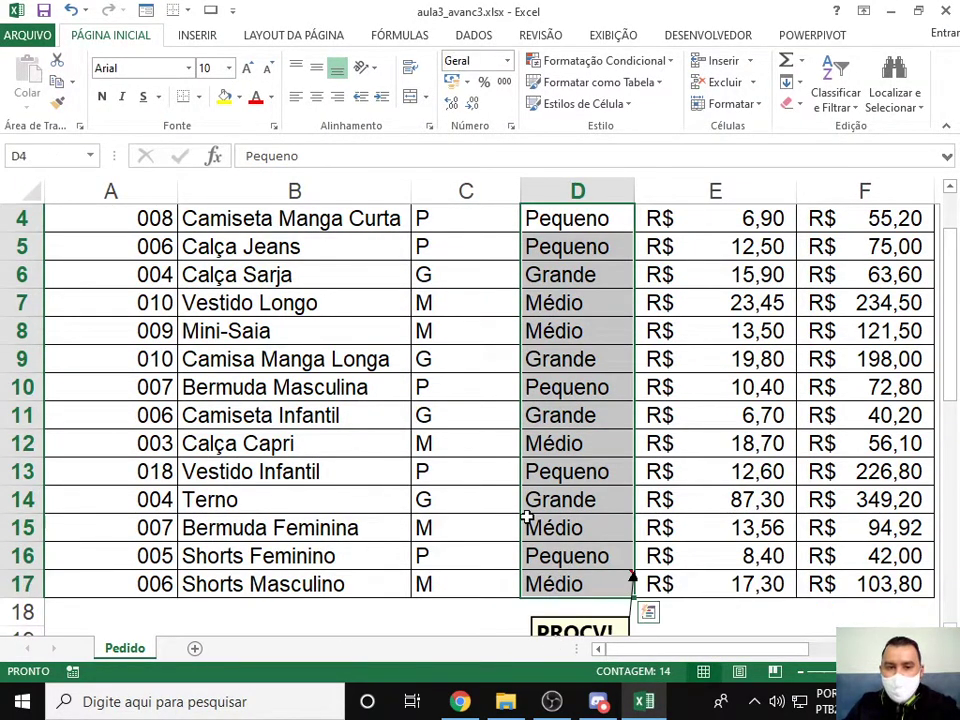
drag(459, 583, 455, 266)
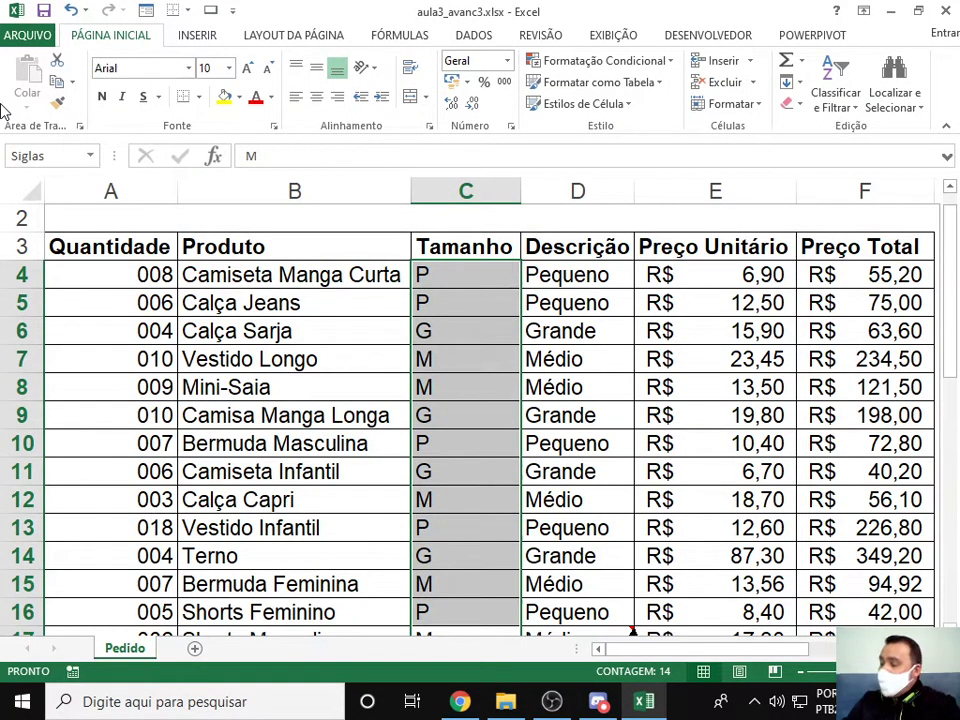
Look over the order and Tamanhos tables, and frame the Classificar e Filtrar command on the magnified screen.
scroll(495, 320, down, 1)
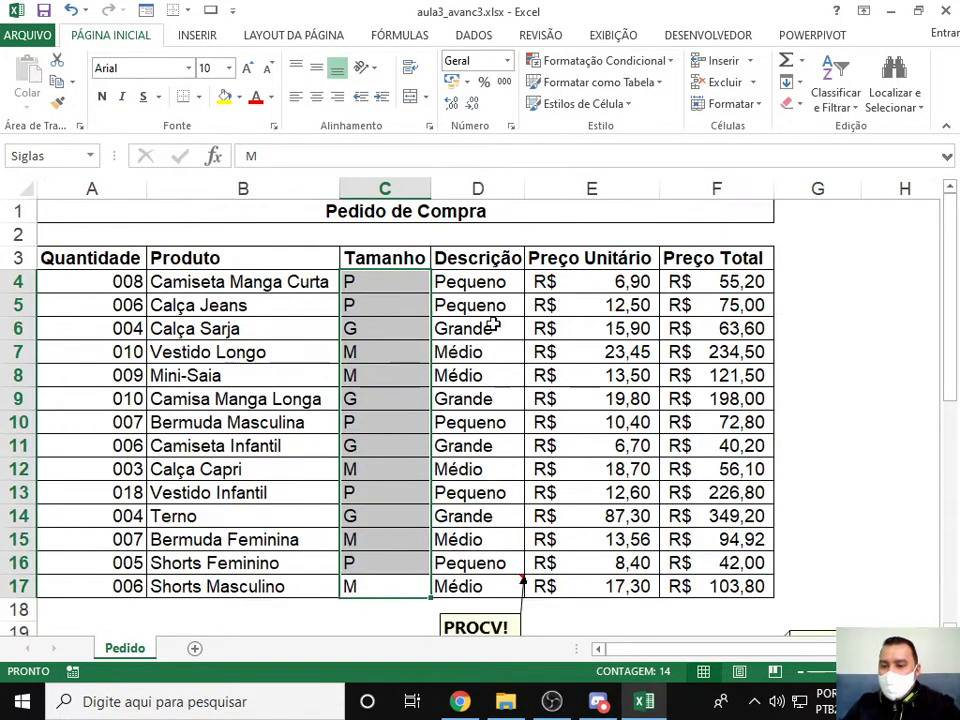
scroll(873, 543, down, 2)
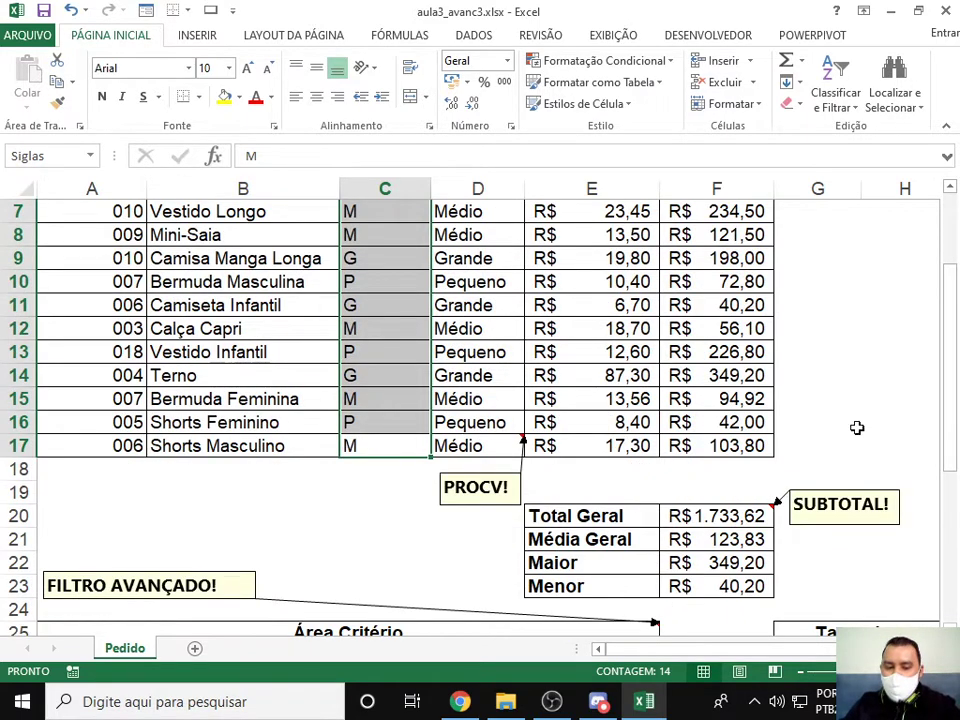
scroll(783, 540, down, 2)
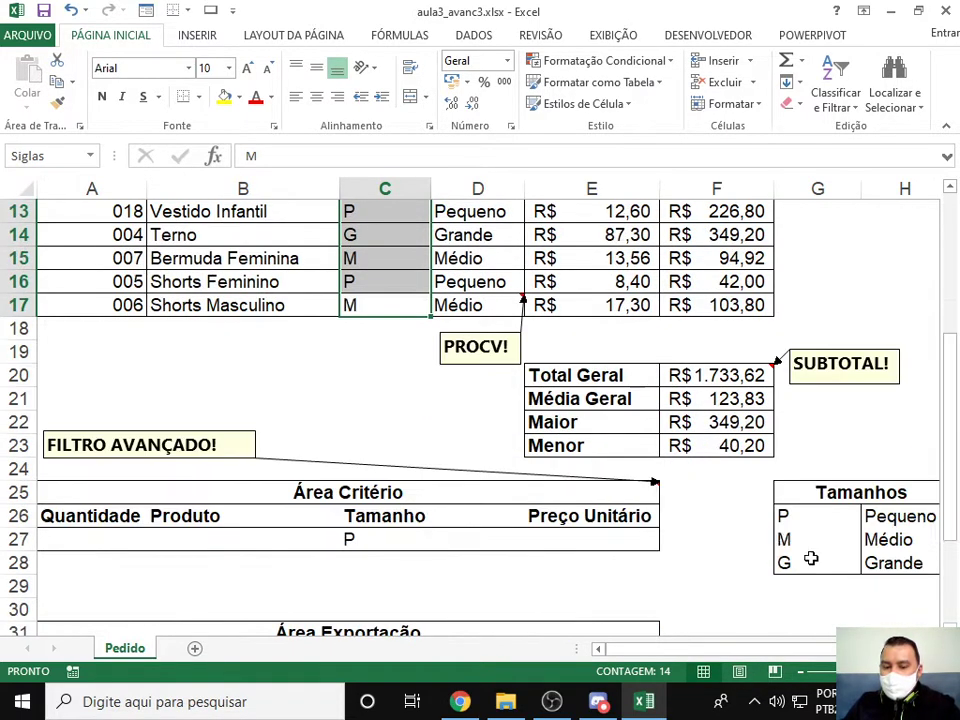
scroll(626, 354, up, 4)
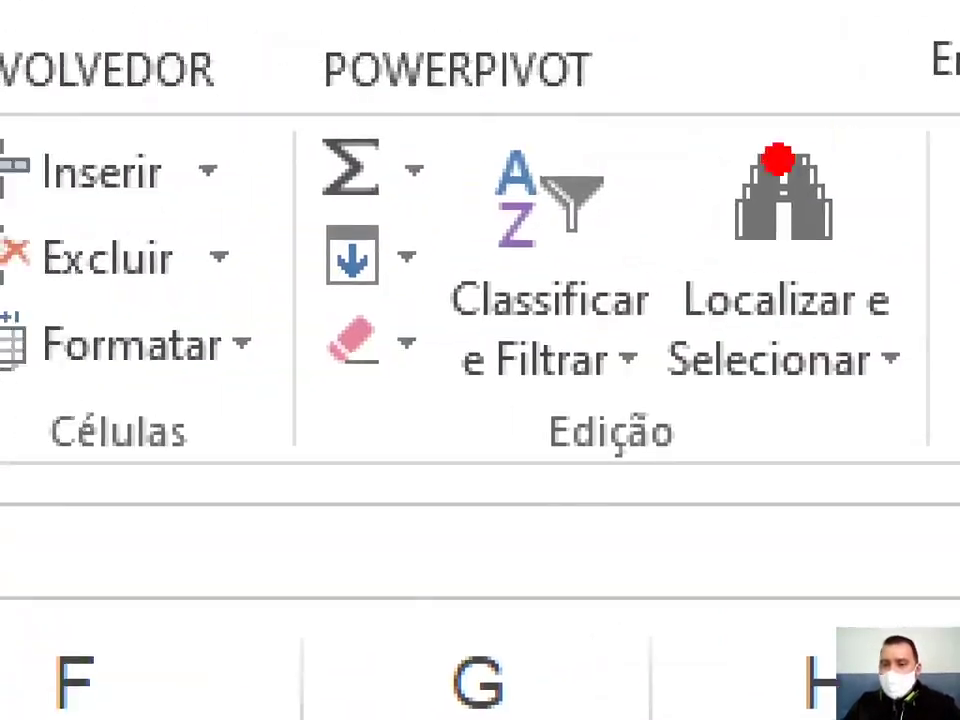
mouse_move(279, 5)
mouse_down()
mouse_move(450, 221)
mouse_move(613, 357)
mouse_up()
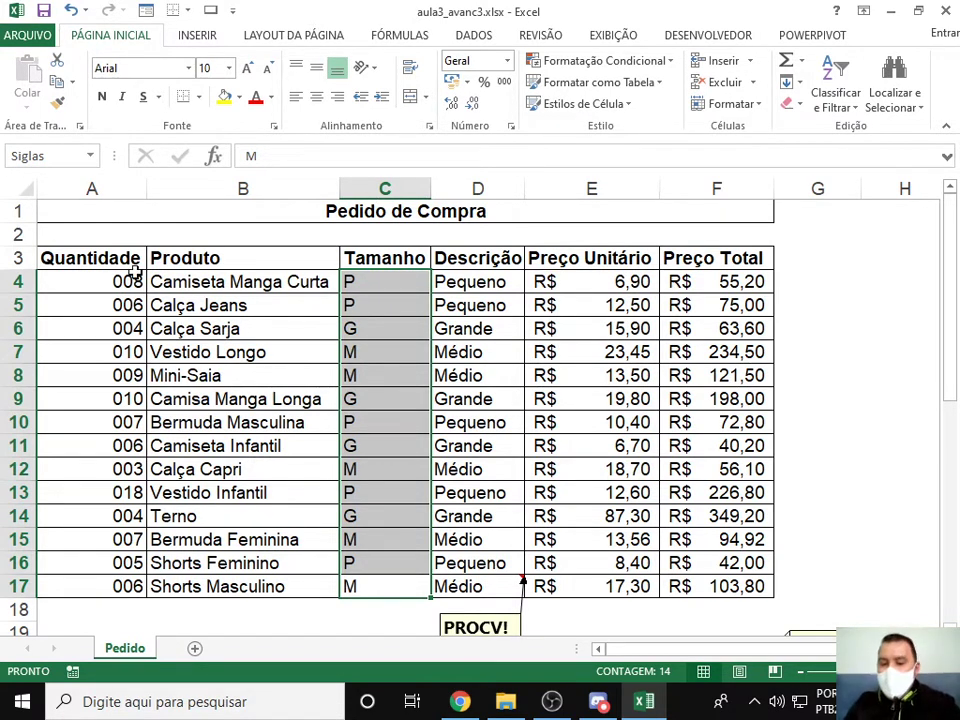
Look over the data rows of the Pedido de Compra table, highlighting A4:F15.
click(162, 345)
drag(69, 281, 715, 562)
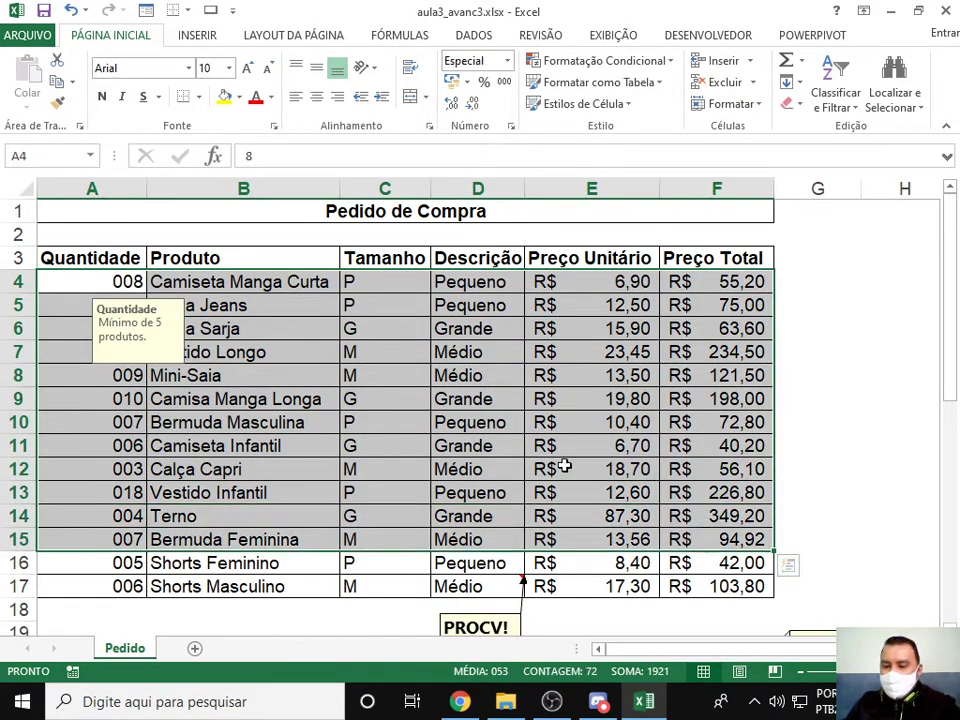
click(300, 283)
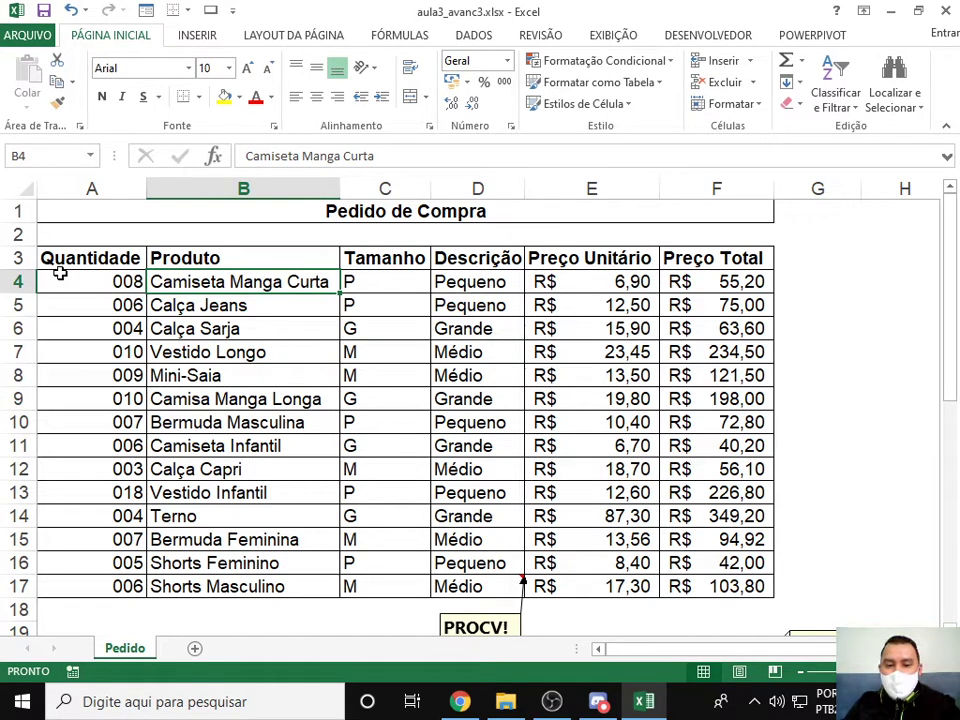
scroll(372, 297, up, 2)
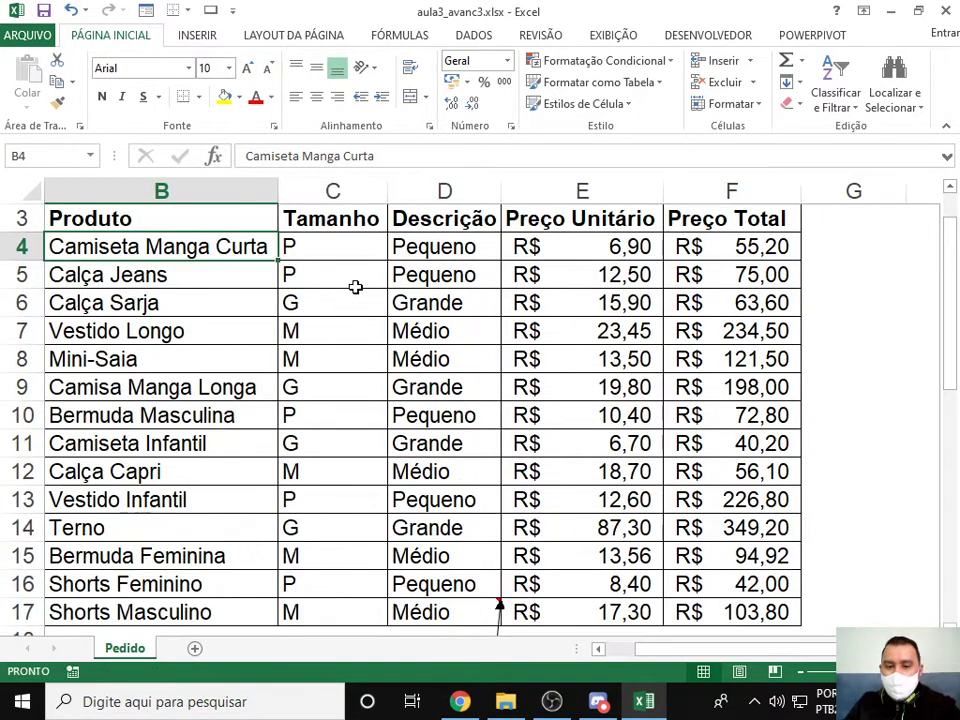
scroll(355, 287, down, 3)
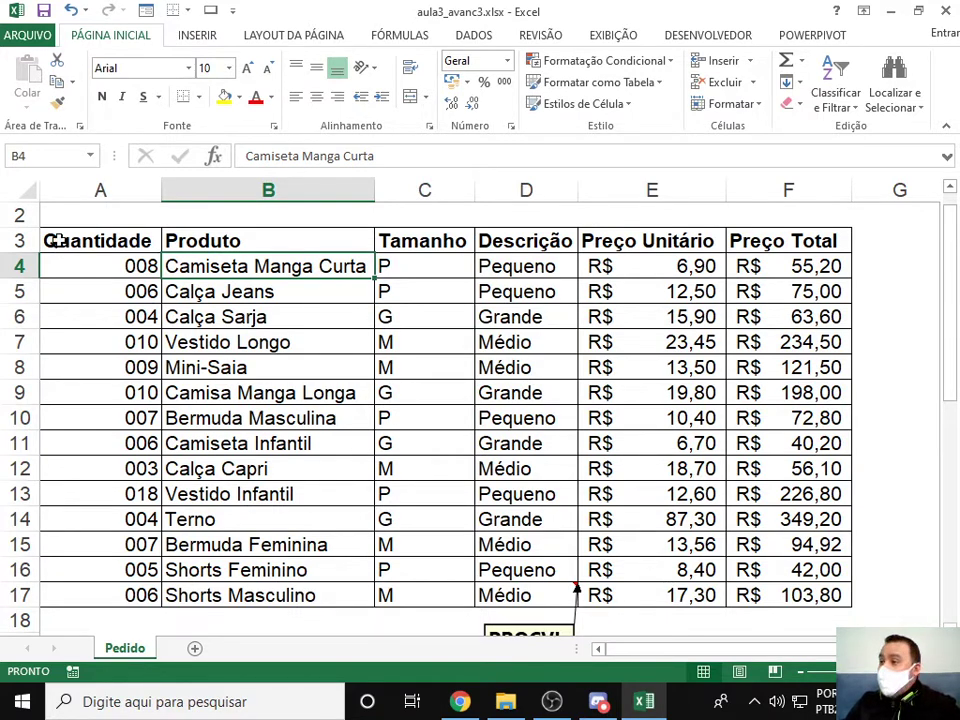
Apply a Filtro to the order table A3:F17, including its header row.
drag(62, 235, 775, 592)
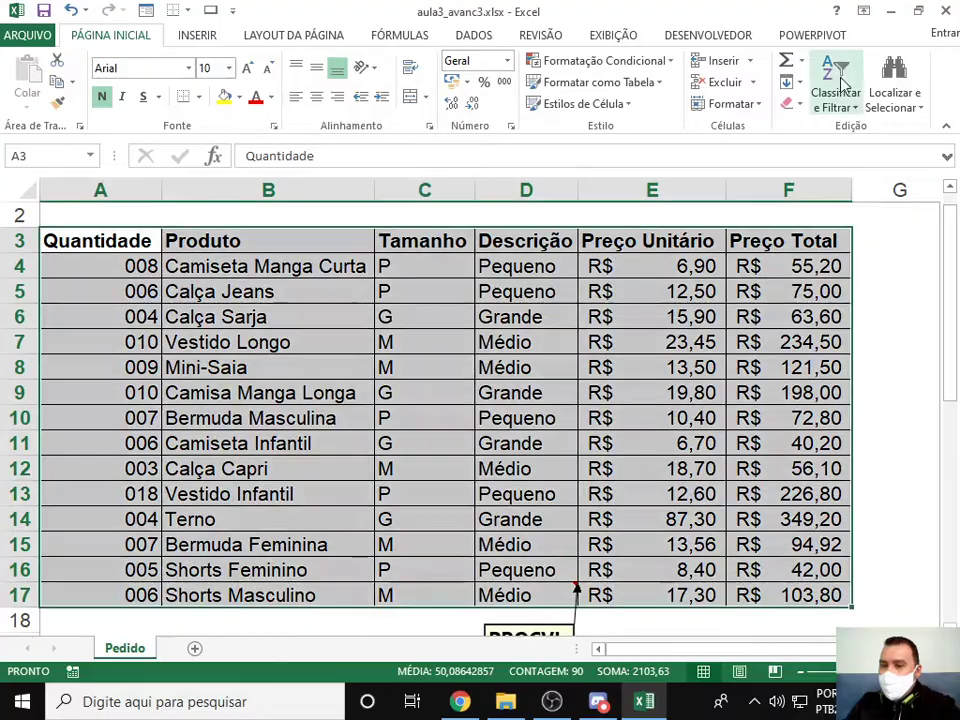
click(845, 82)
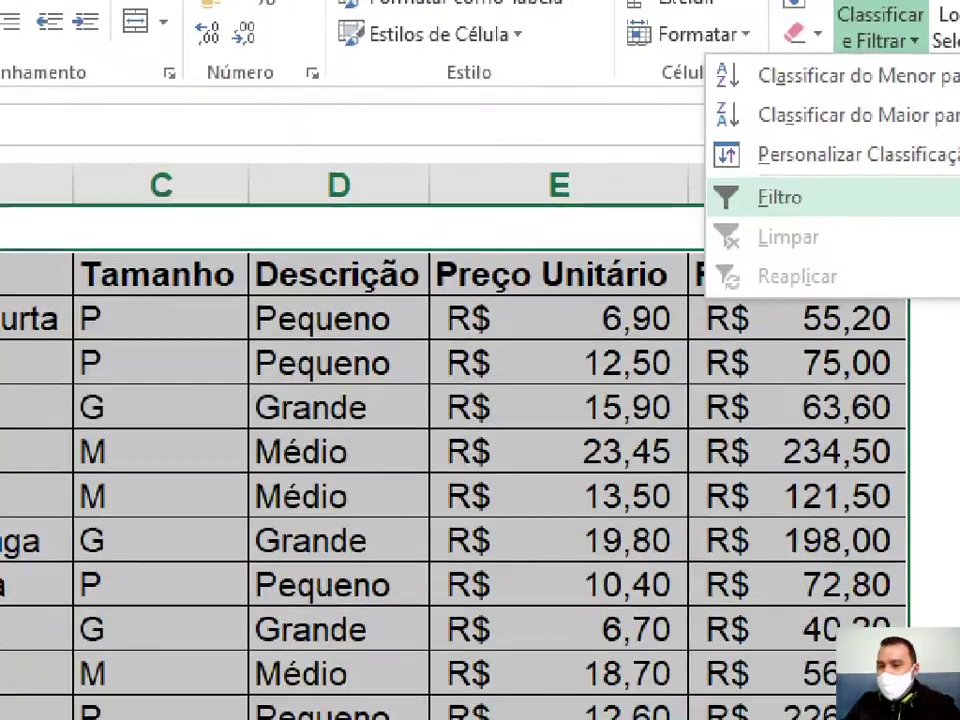
key(Escape)
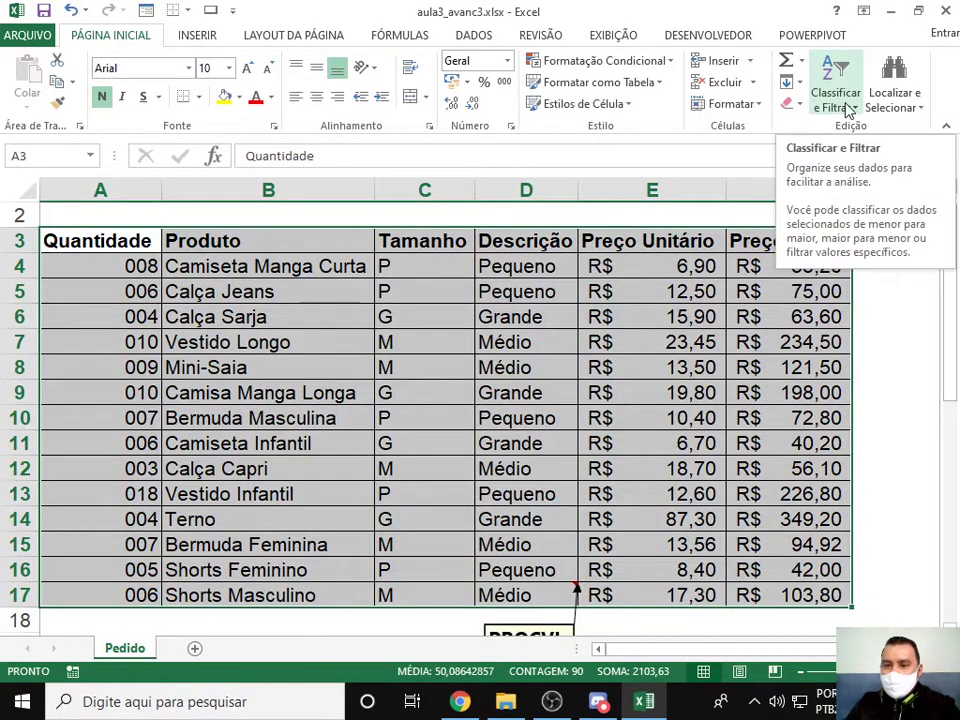
click(848, 108)
click(806, 196)
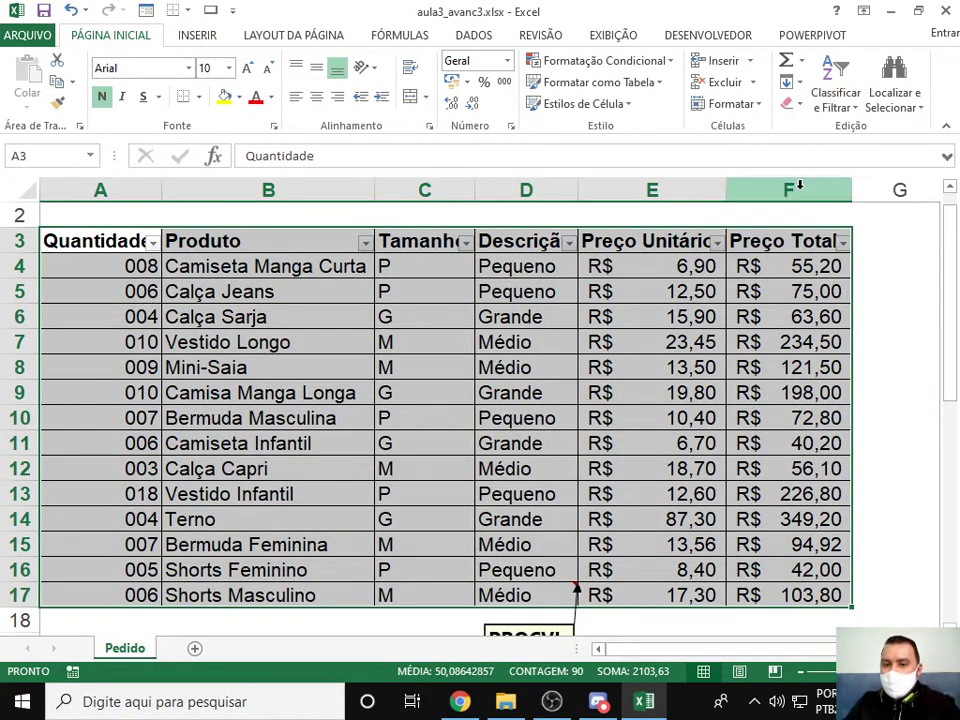
click(417, 312)
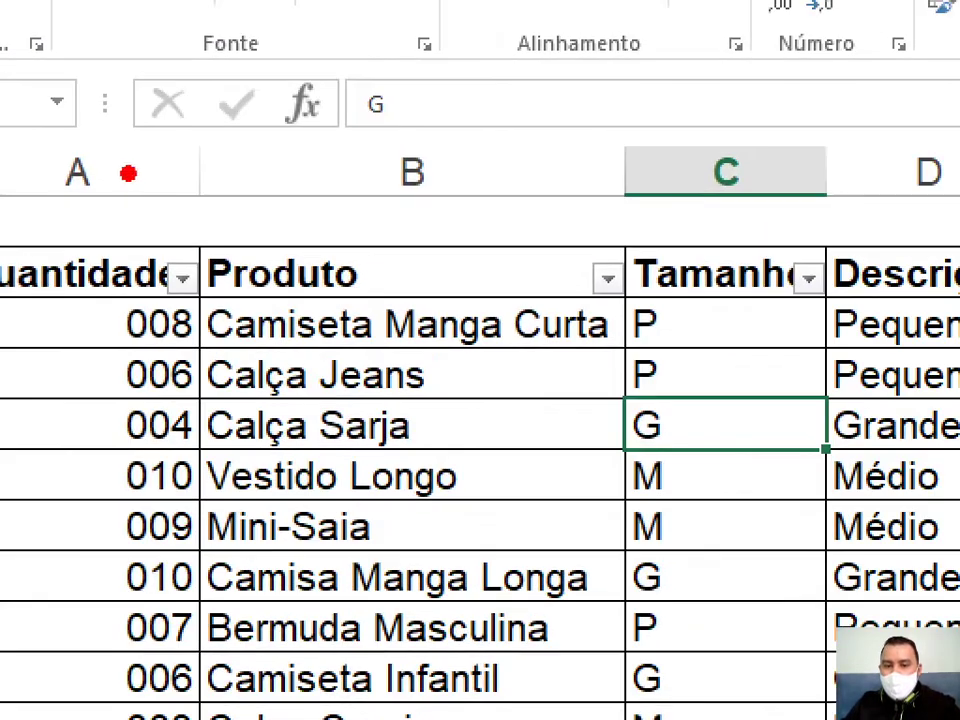
Frame the filter arrows of the Quantidade, Produto and Tamanho headers on the magnified screen.
drag(189, 186, 315, 285)
drag(236, 343, 268, 339)
mouse_move(564, 222)
mouse_down()
mouse_move(624, 326)
mouse_move(655, 333)
mouse_up()
mouse_move(762, 228)
mouse_down()
mouse_move(818, 321)
mouse_move(871, 339)
mouse_up()
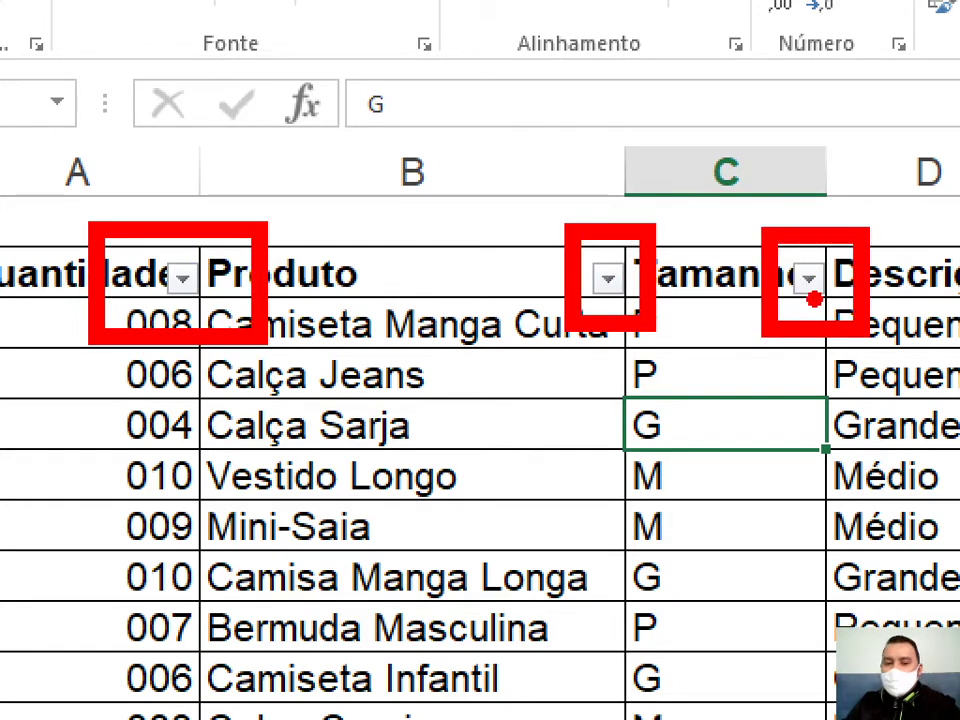
key(Escape)
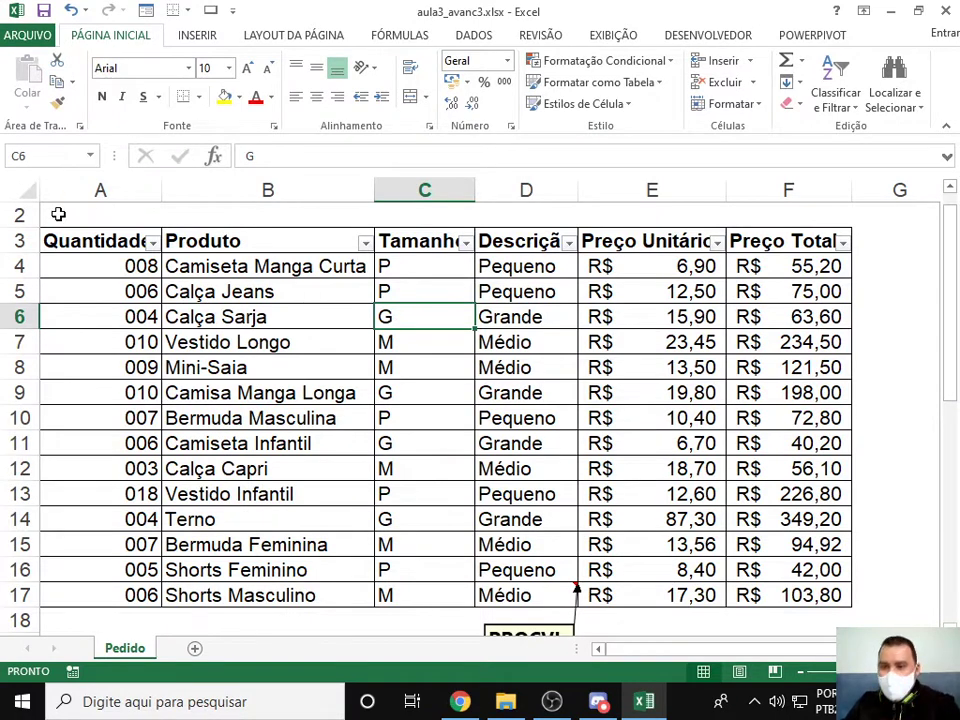
View the filter options of the Quantidade and Produto columns.
click(152, 243)
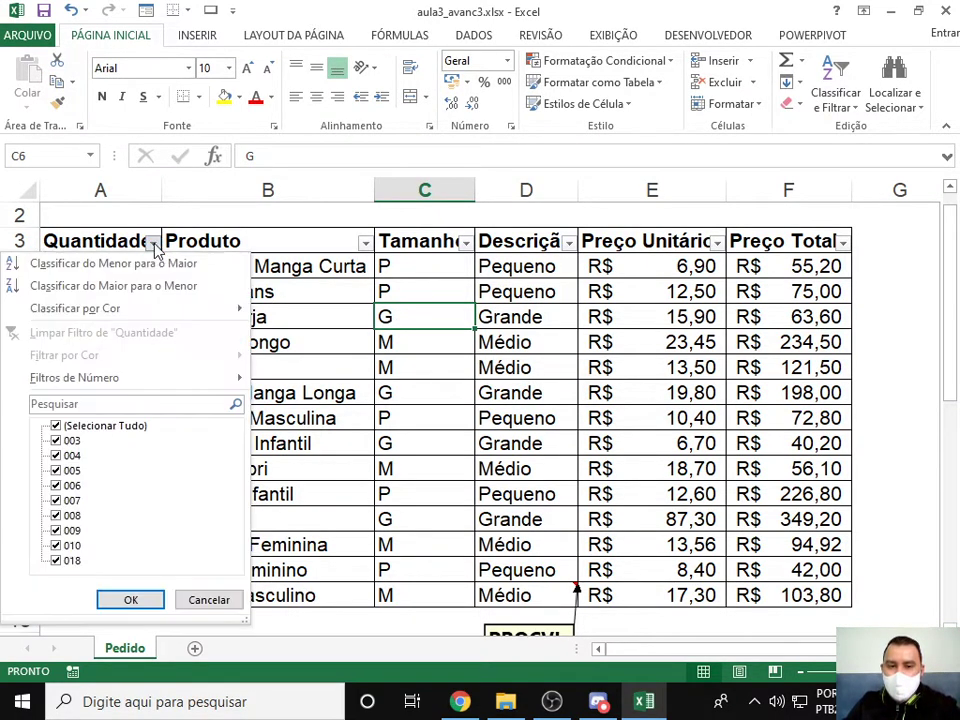
key(Escape)
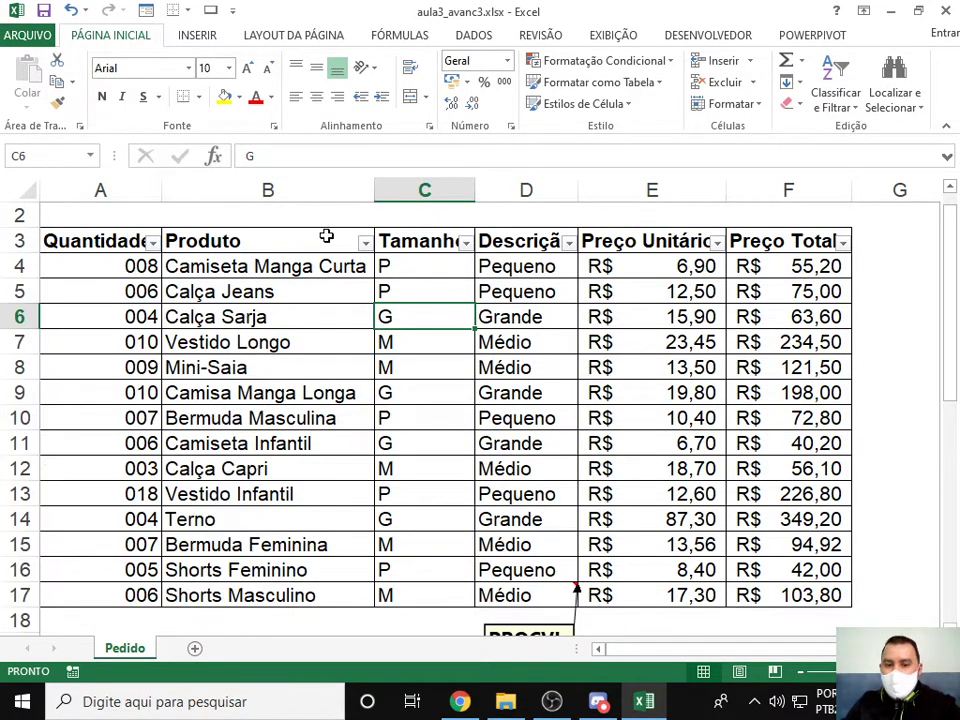
click(365, 243)
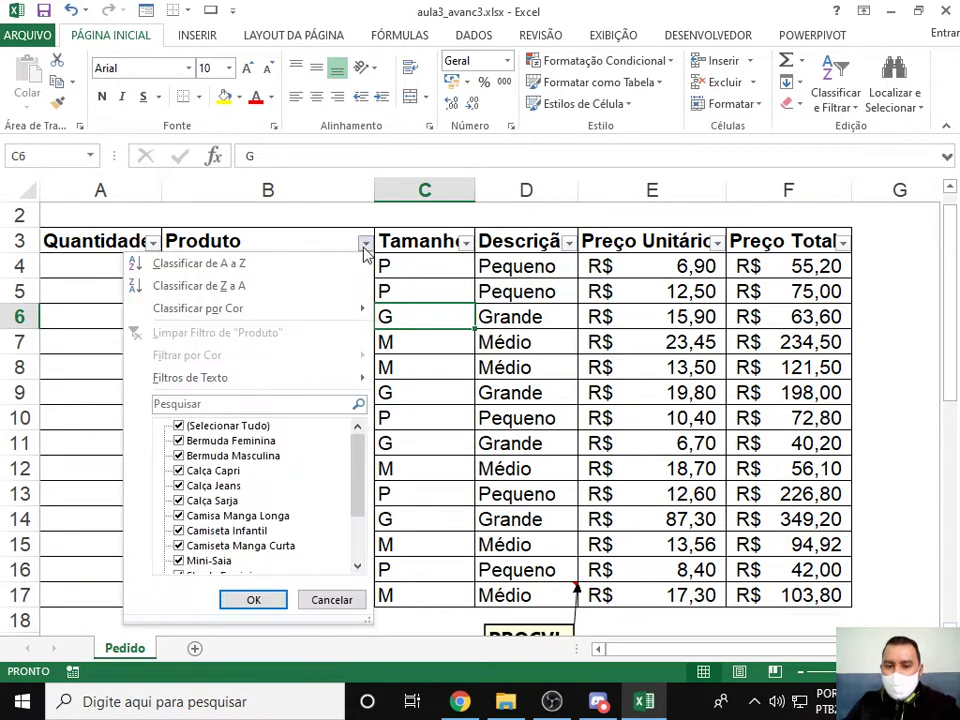
Examine the Tamanho column's filter options, framing the G, M and P checkboxes on the magnified screen.
click(466, 244)
click(466, 244)
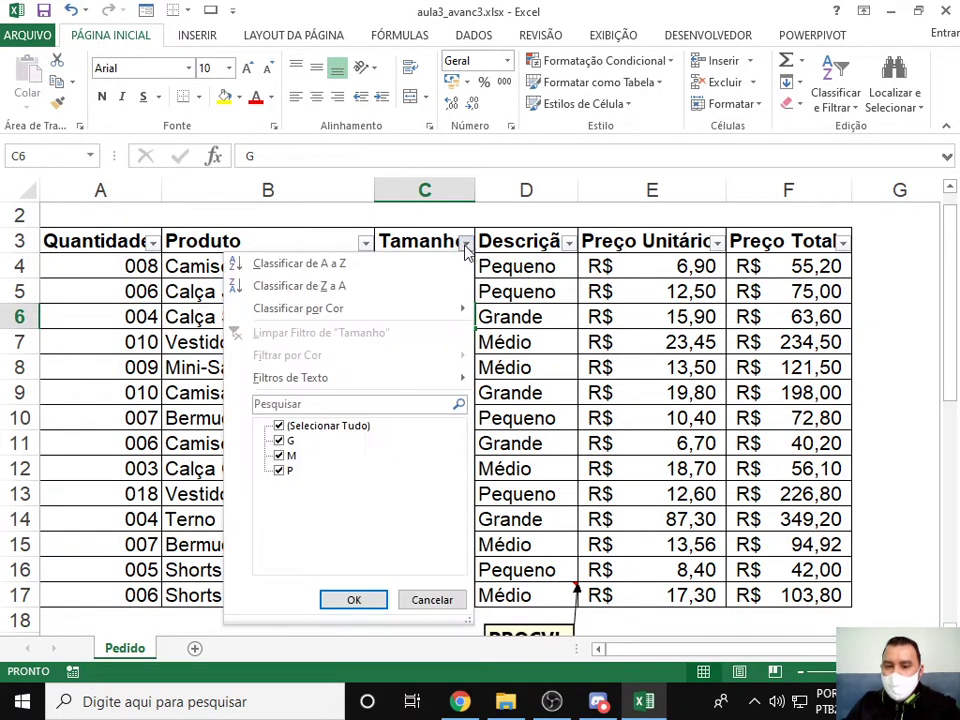
click(466, 244)
click(466, 244)
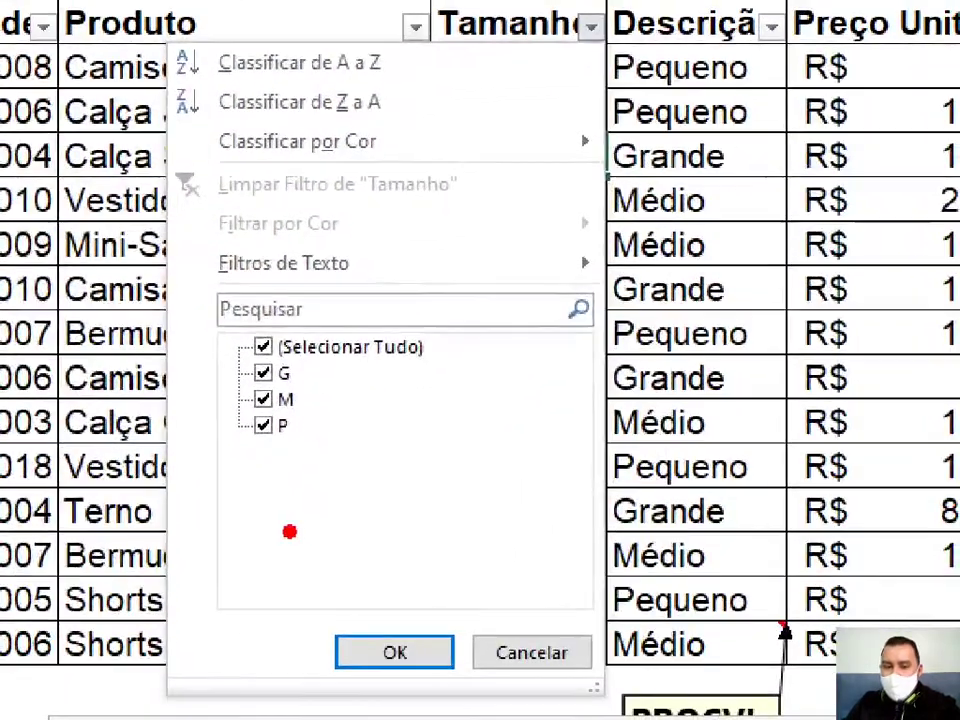
mouse_move(178, 306)
mouse_down()
mouse_move(281, 440)
mouse_move(374, 466)
mouse_up()
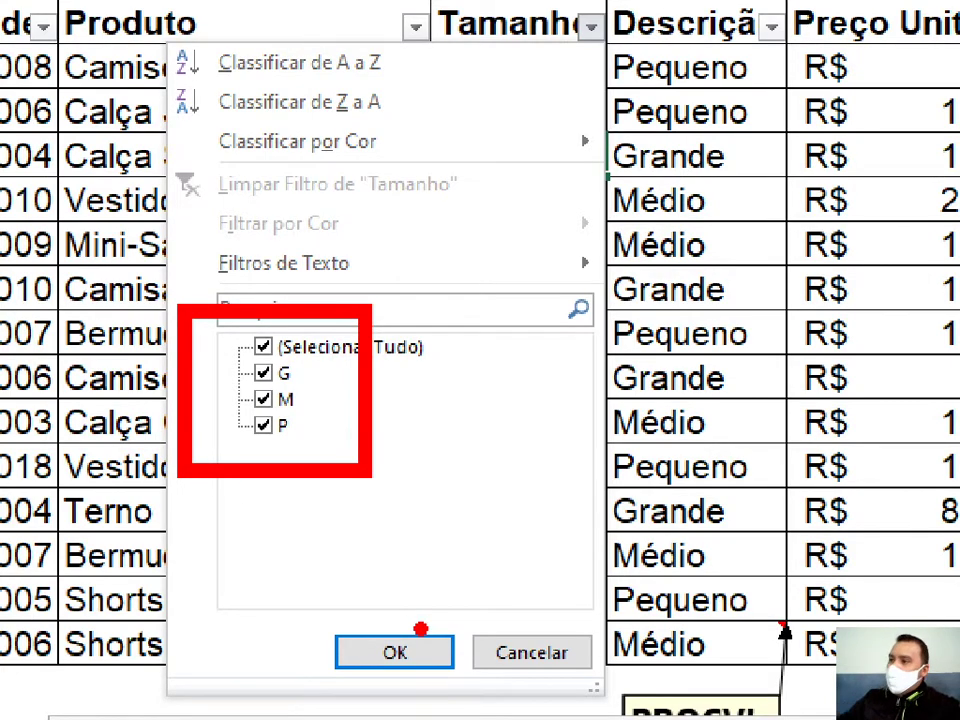
click(392, 650)
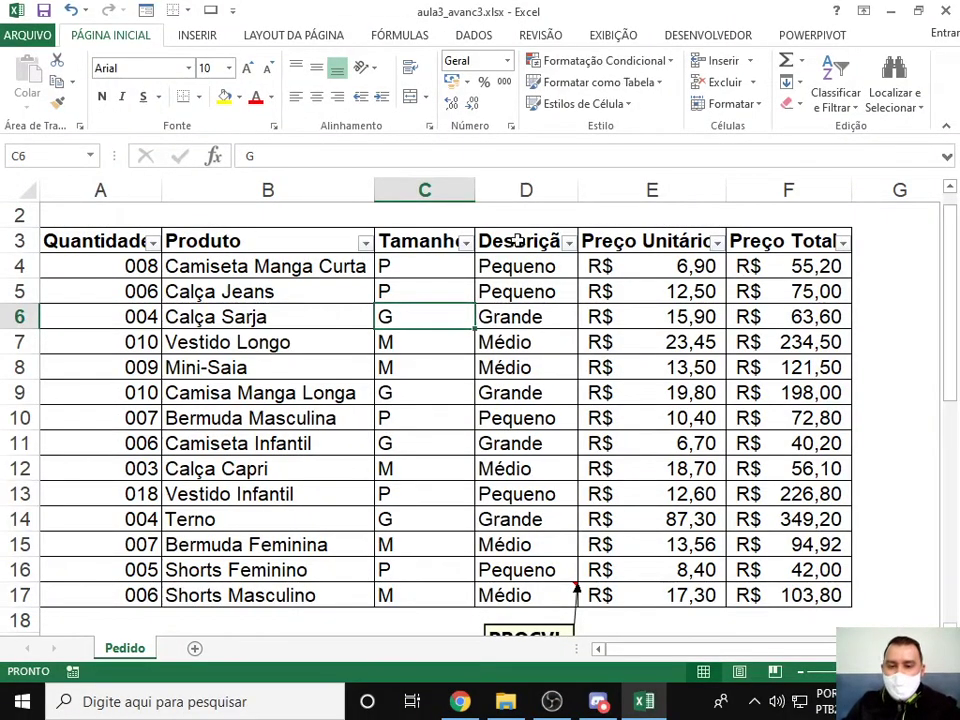
click(465, 243)
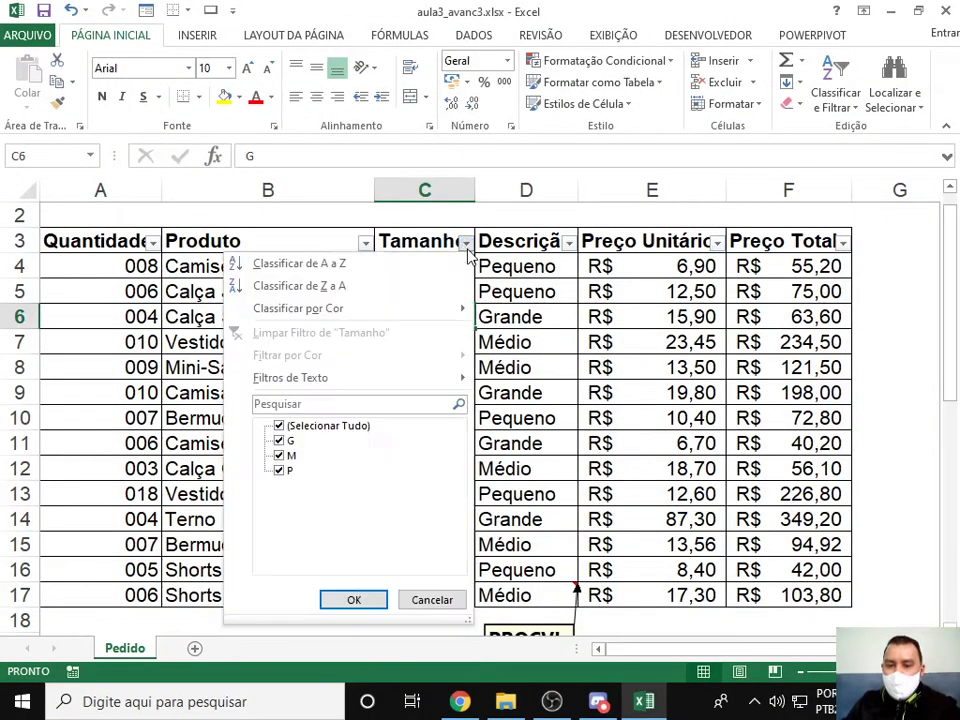
click(284, 441)
click(288, 455)
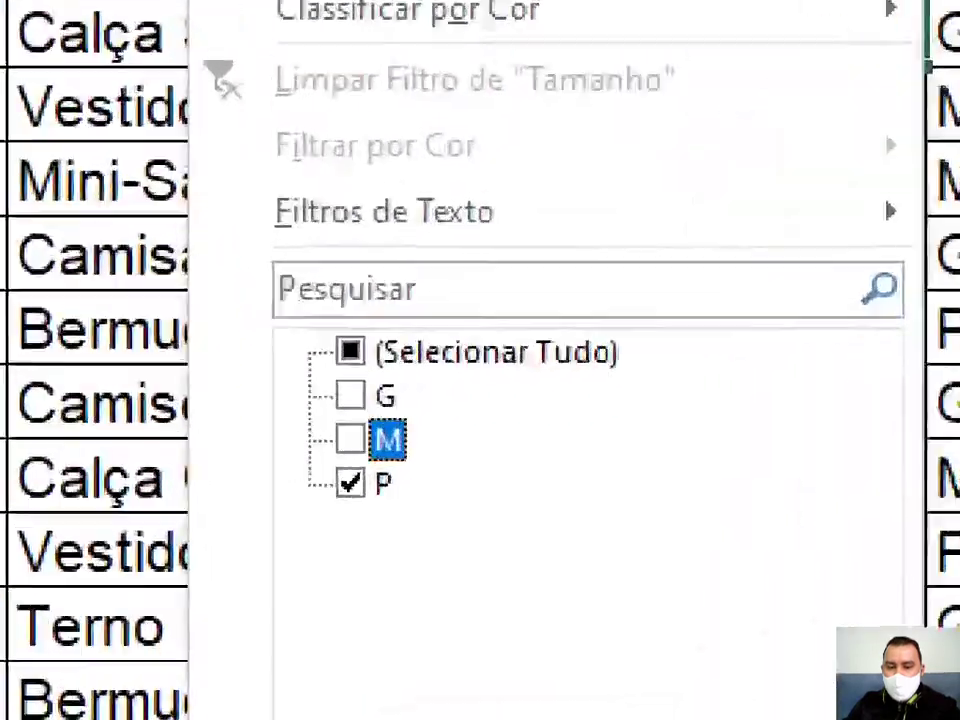
drag(273, 432, 555, 562)
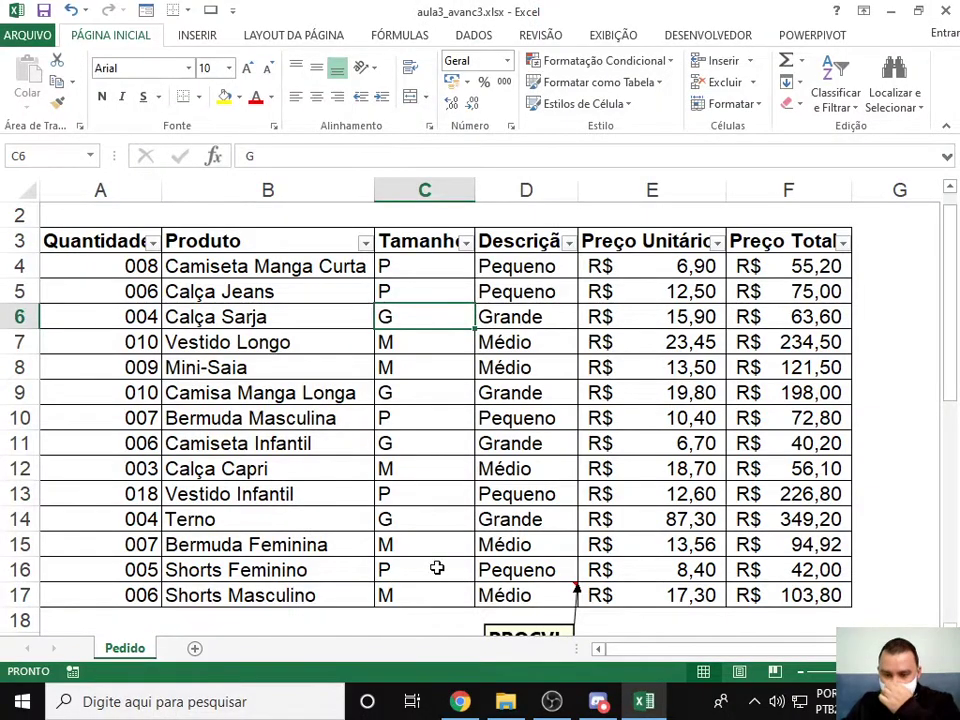
Filter the order table by the Tamanho column to show only the rows with size P.
click(465, 243)
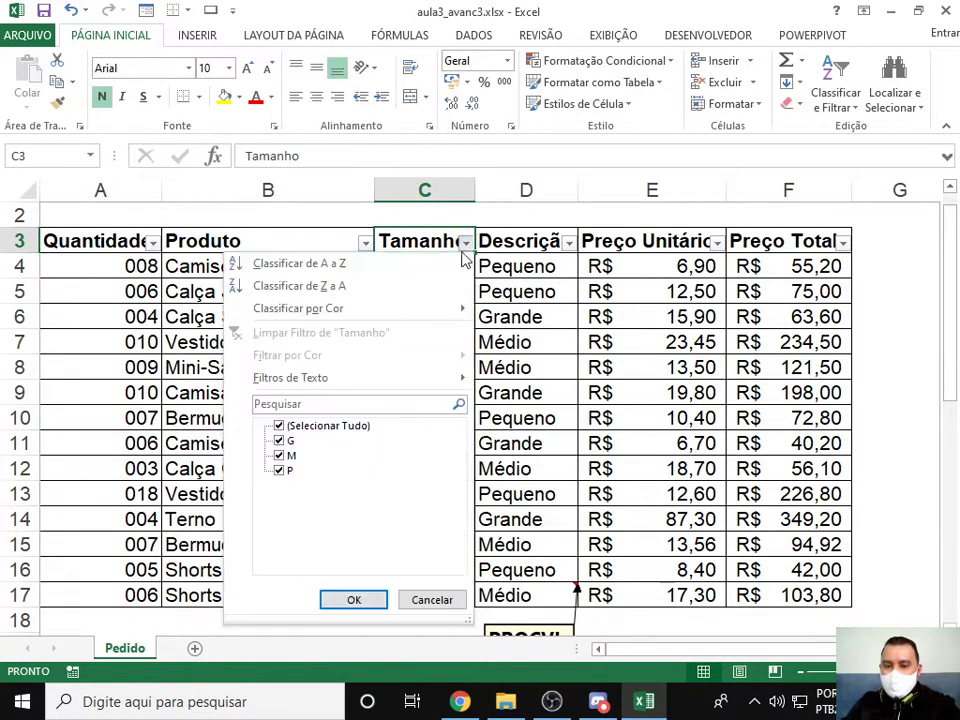
click(279, 426)
click(279, 470)
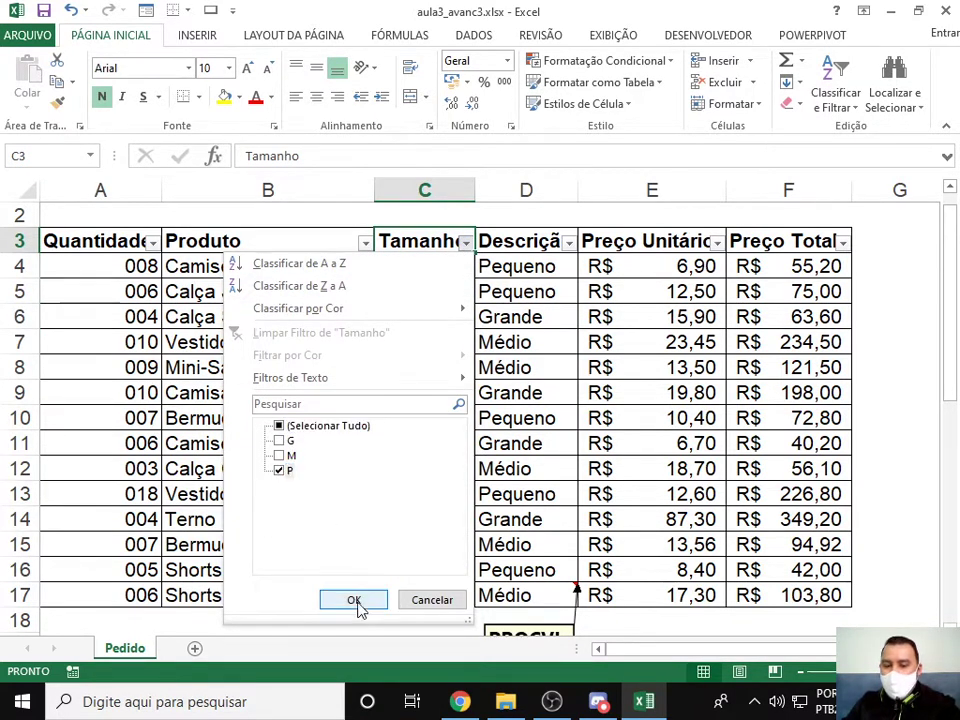
click(353, 600)
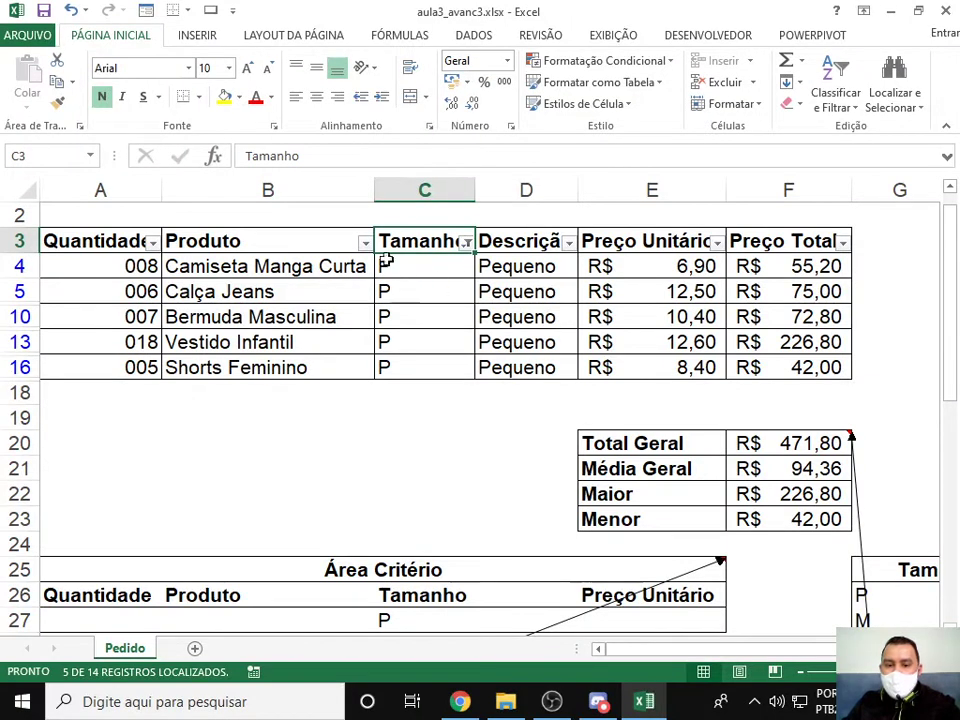
Reset the Tamanho column's filter to include all sizes, removing the restriction to P.
click(466, 243)
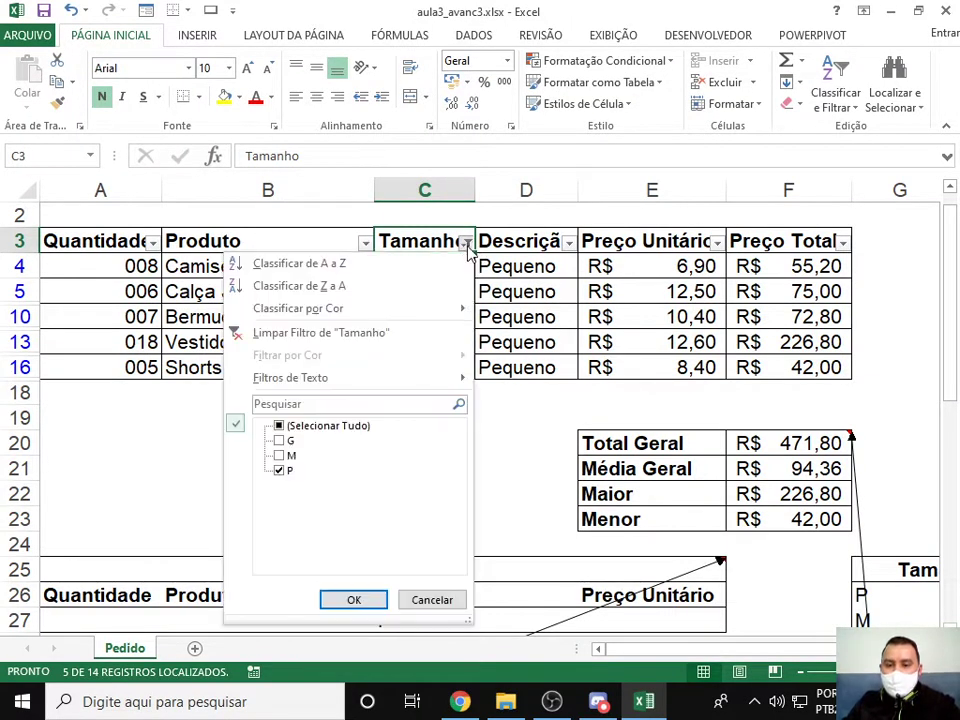
click(286, 427)
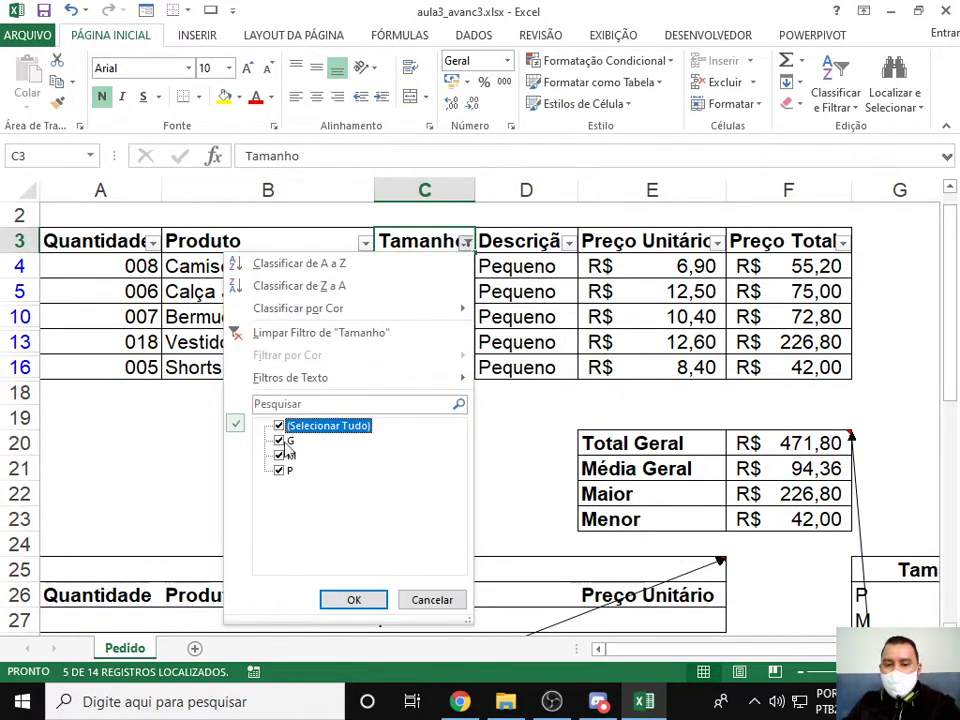
click(354, 599)
Filter the order table by the Tamanho column to show only the rows with size G.
click(466, 243)
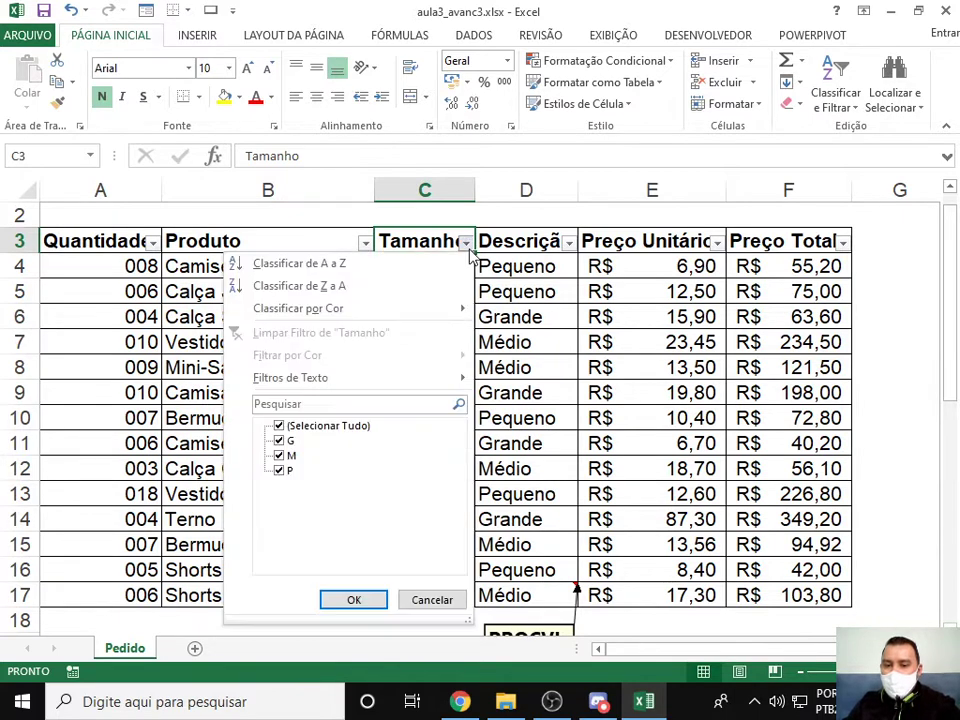
click(281, 427)
click(279, 440)
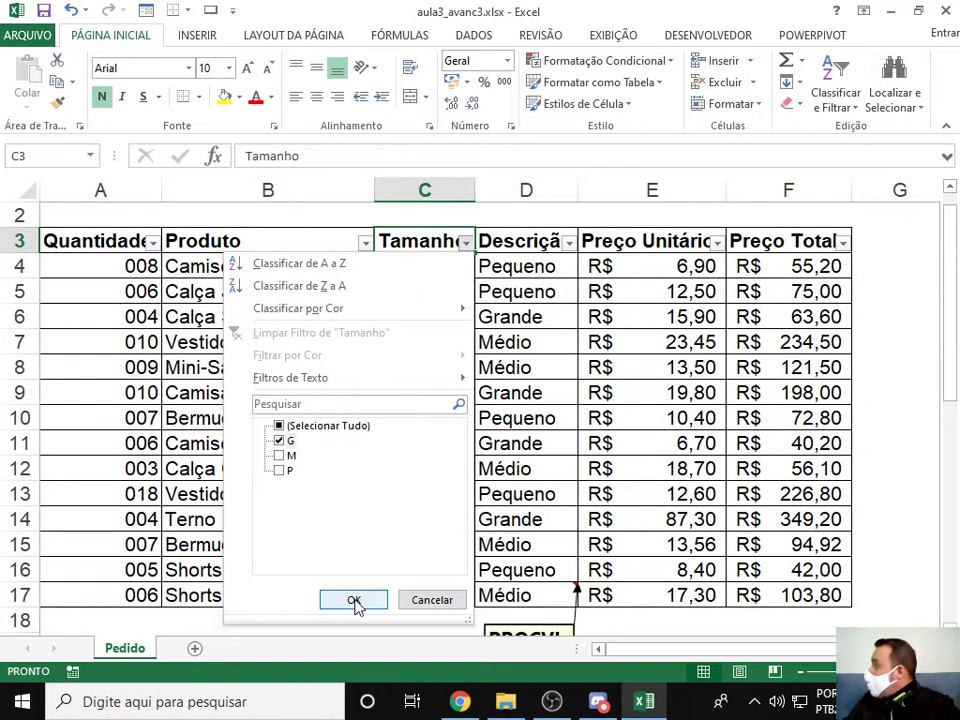
click(354, 600)
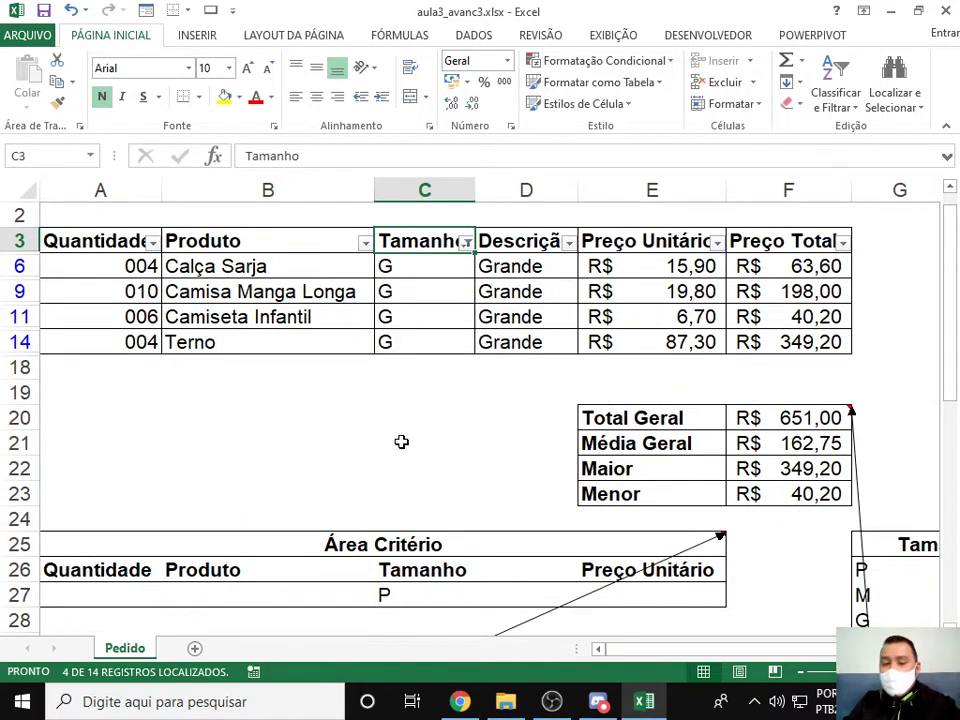
Include all sizes in the Tamanho column's filter again, removing the restriction to G.
click(466, 243)
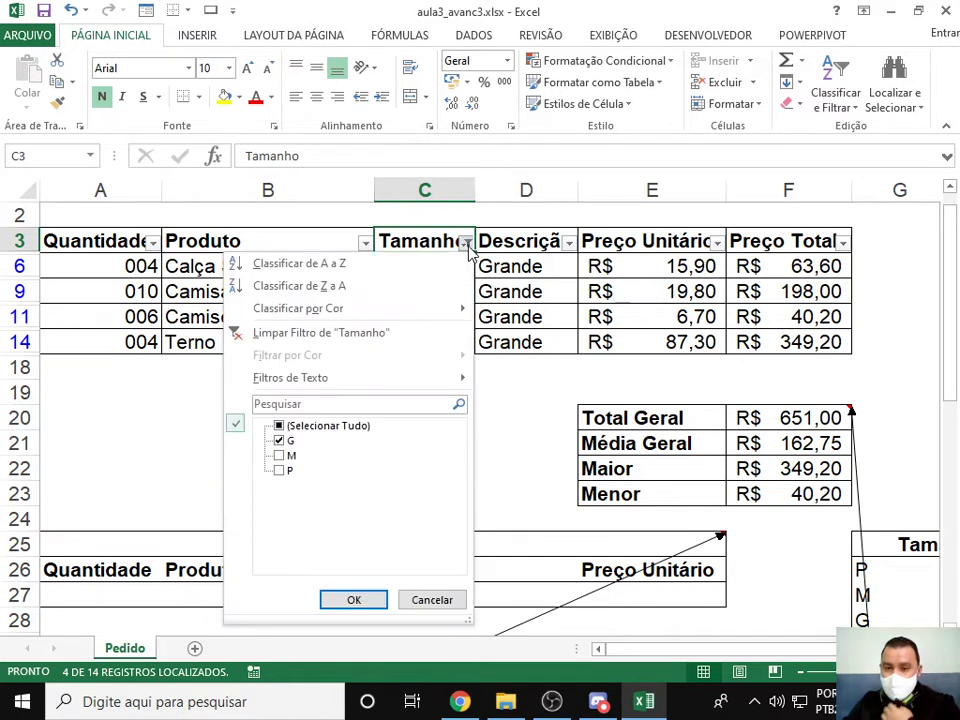
click(295, 430)
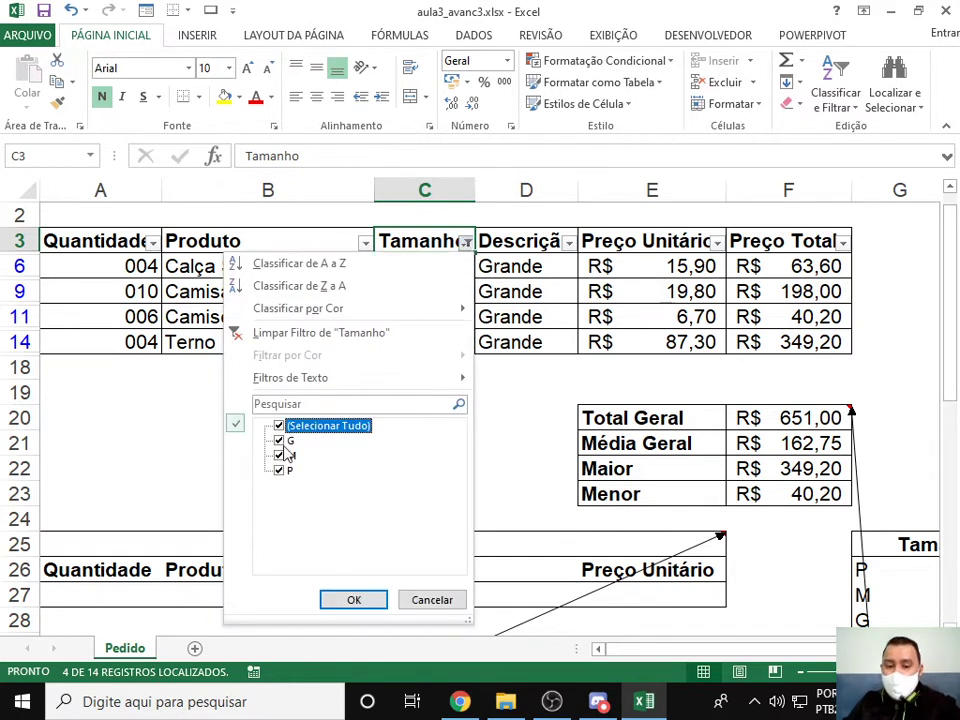
click(360, 604)
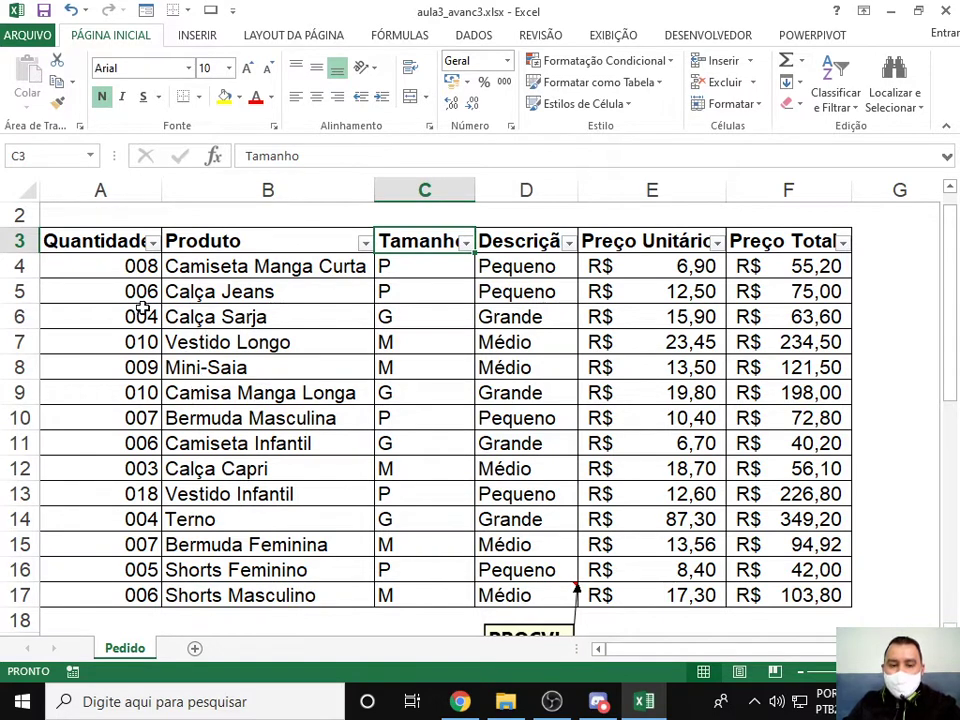
Filter the order table by the Quantidade column to show only the rows with quantity 006.
click(152, 243)
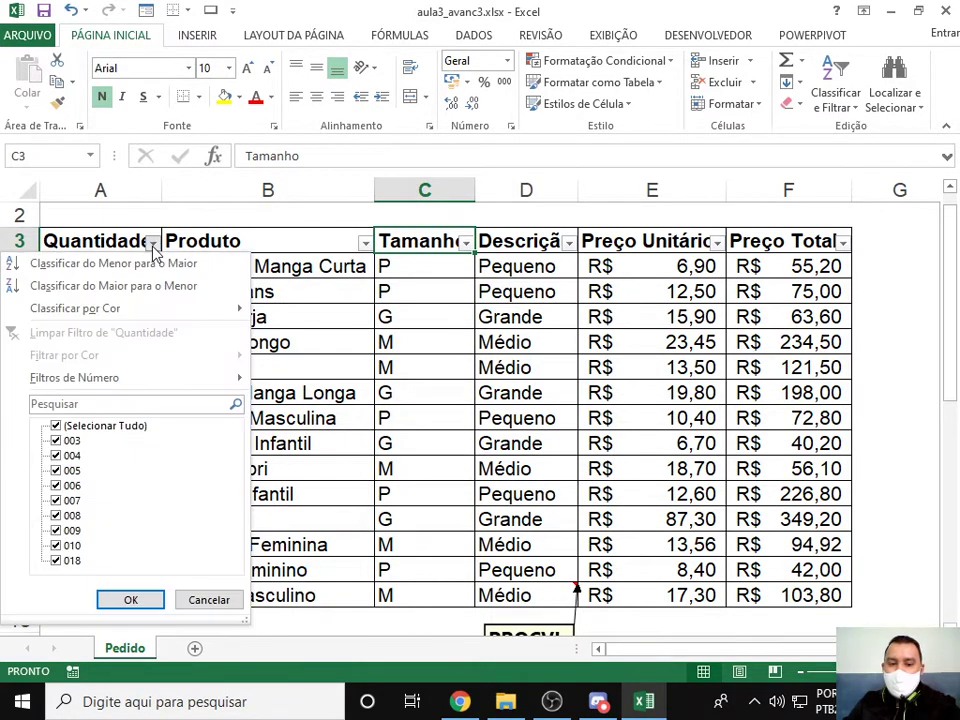
click(56, 426)
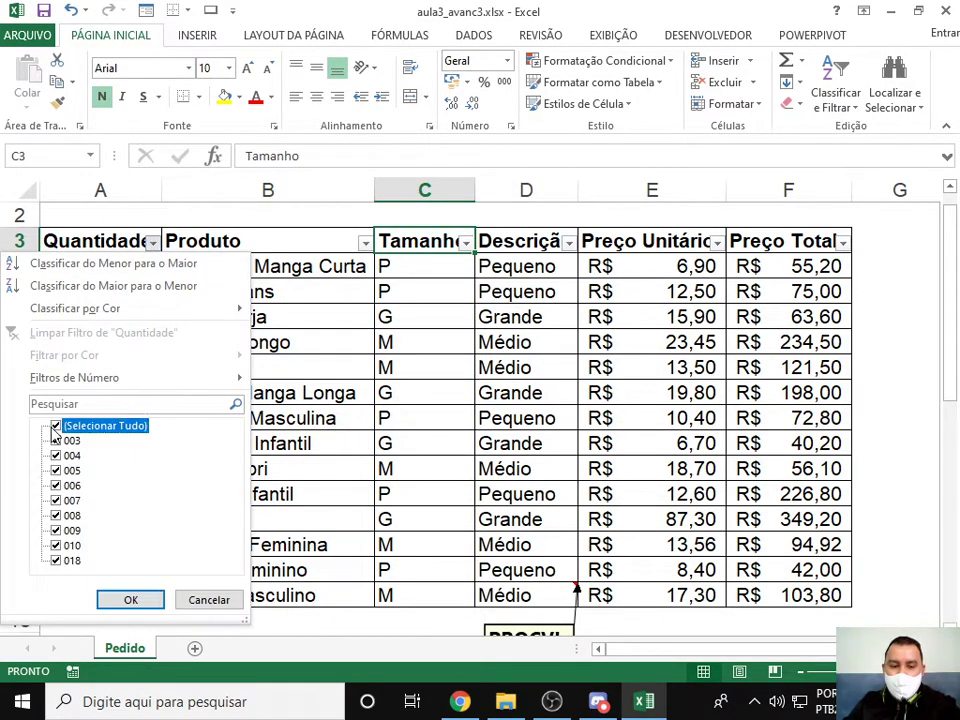
click(57, 486)
click(131, 600)
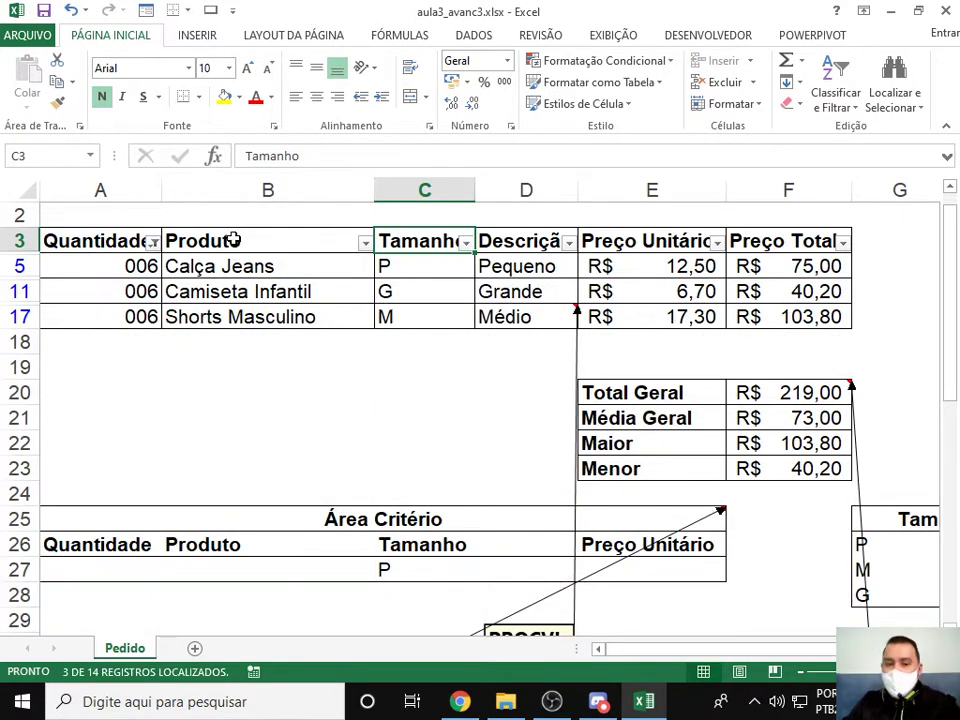
Reset the Quantidade column's filter to include all quantities in the order table.
click(152, 243)
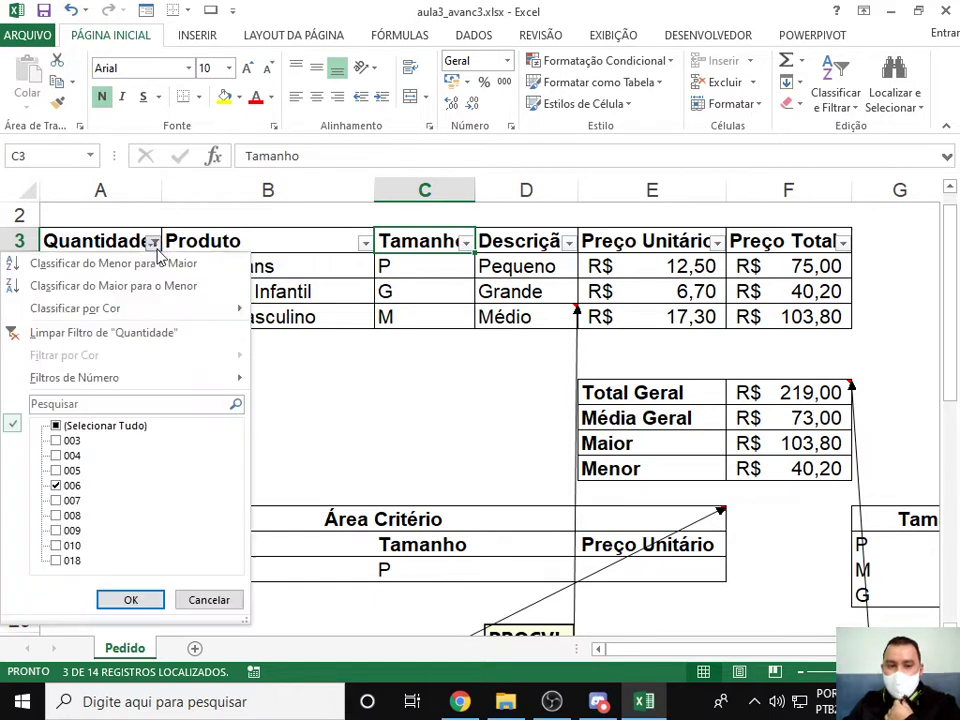
click(93, 428)
click(131, 600)
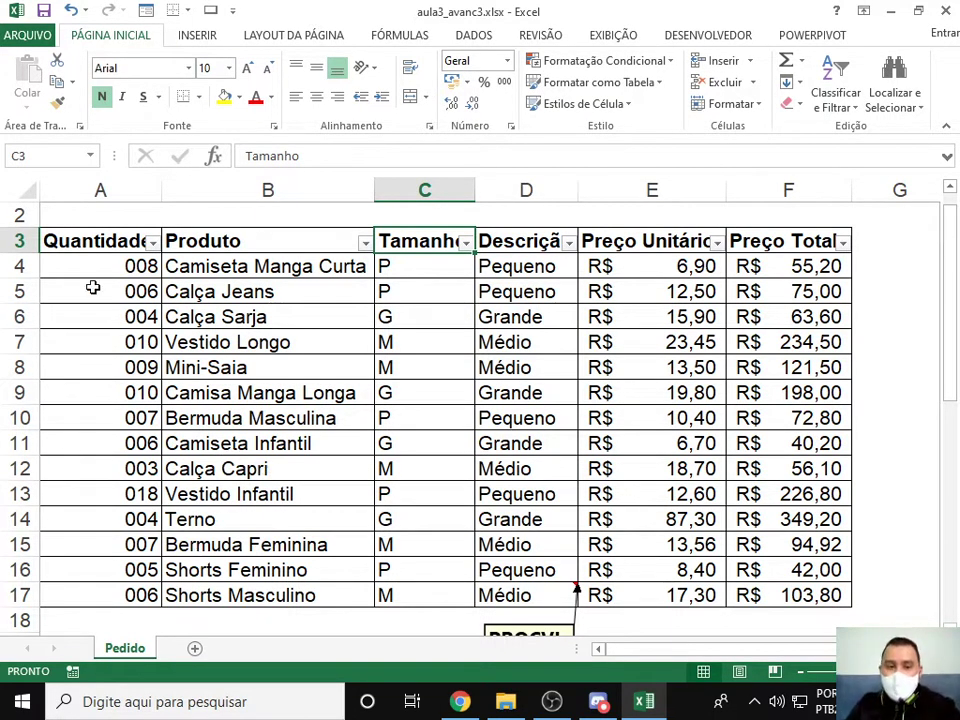
Sort the order table A3:F17, including its header row, by Quantidade from smallest to largest.
scroll(77, 292, up, 1)
drag(44, 267, 793, 540)
click(852, 100)
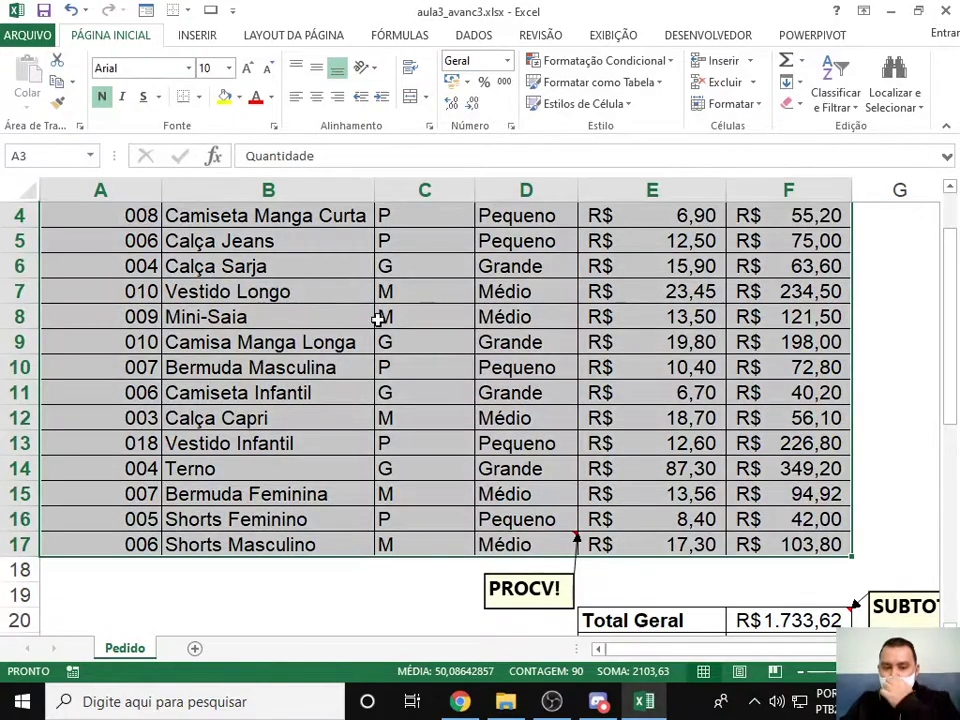
scroll(330, 315, up, 1)
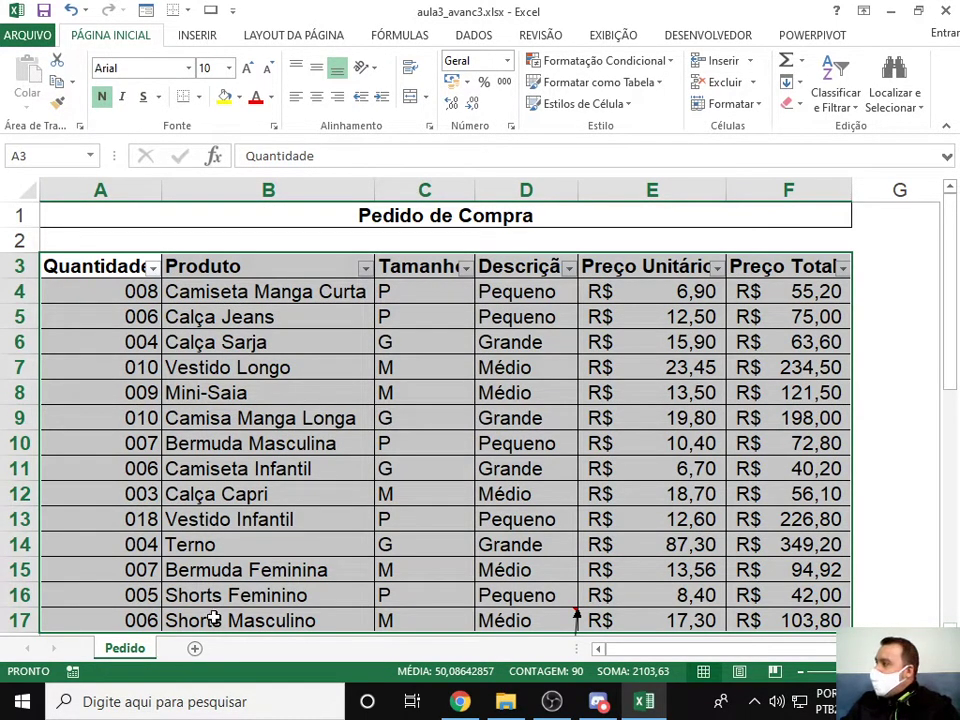
click(856, 108)
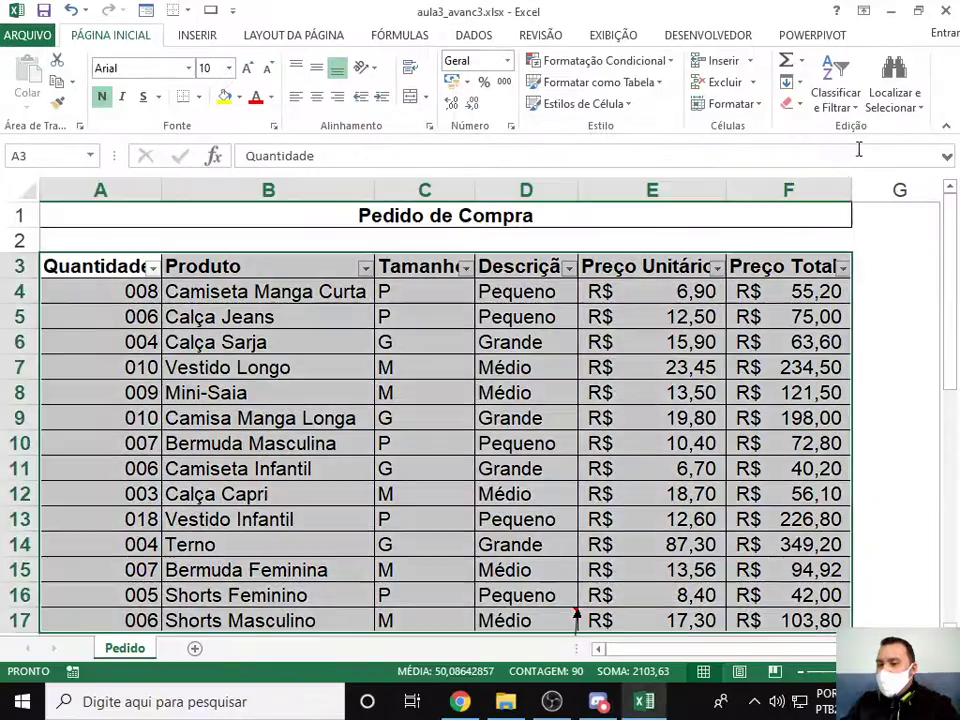
click(832, 95)
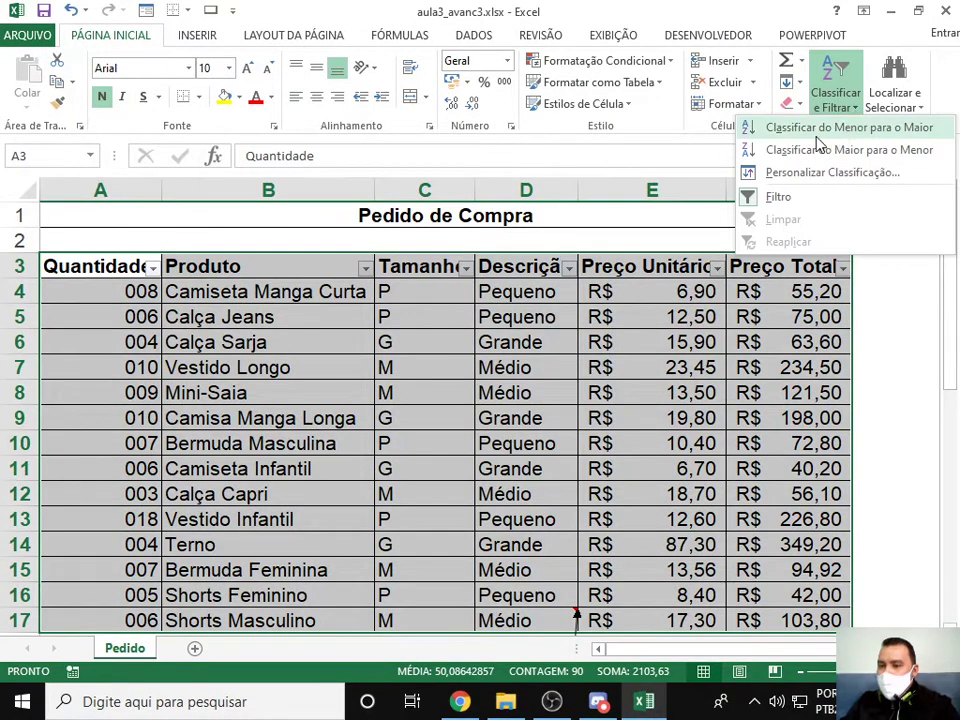
click(818, 131)
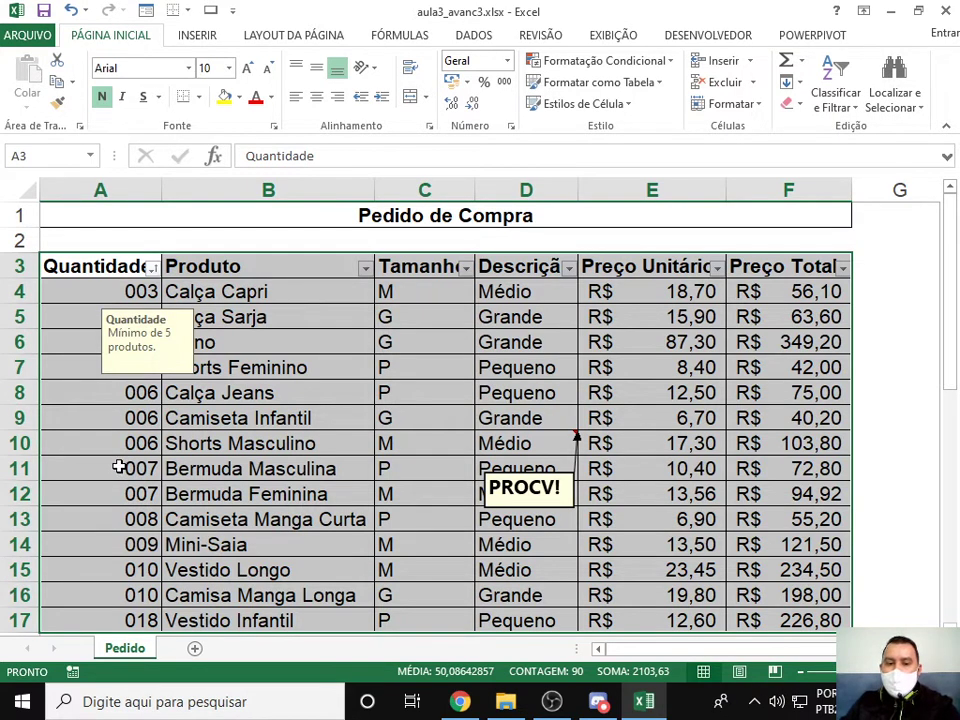
click(100, 392)
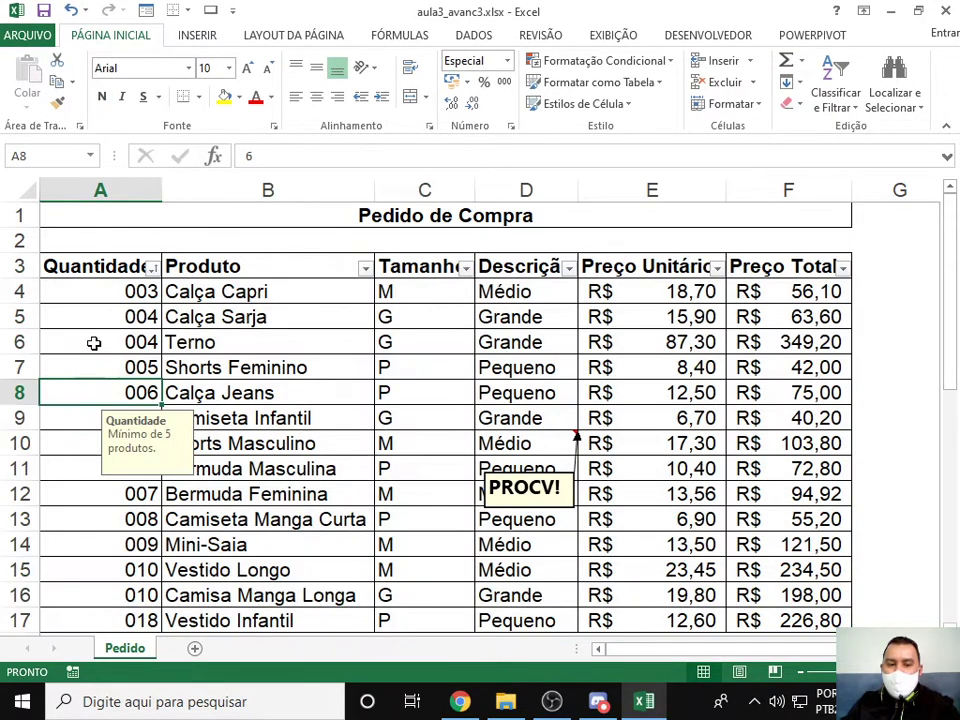
drag(111, 311, 90, 358)
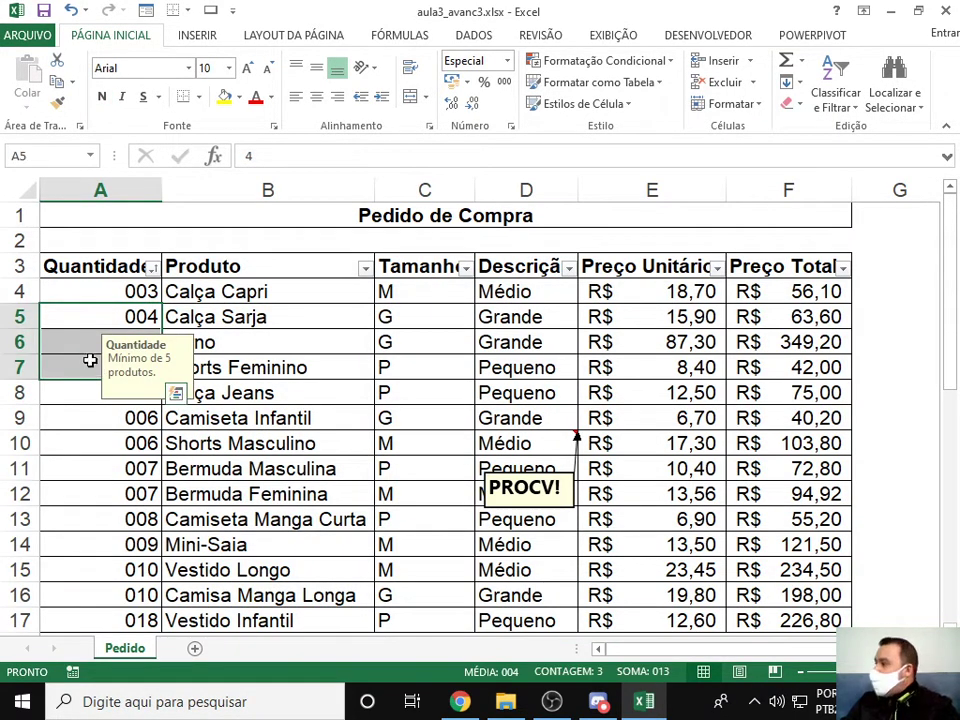
Apply a custom sort to the order table A3:F17, ordering it by Produto on Valores from A to Z.
drag(60, 266, 767, 613)
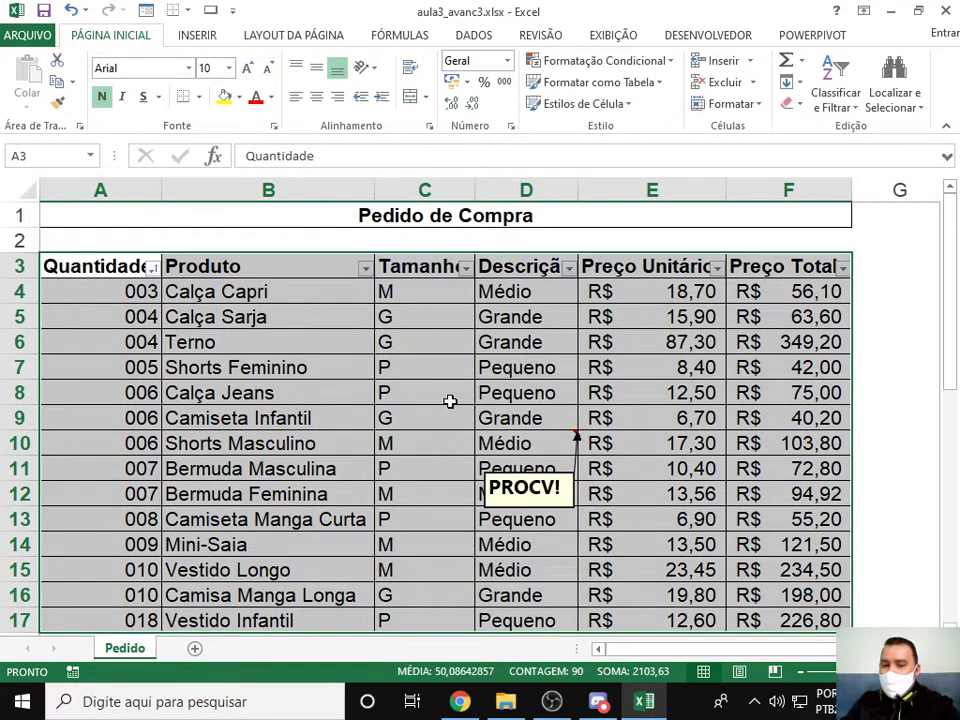
click(918, 106)
click(853, 107)
click(853, 107)
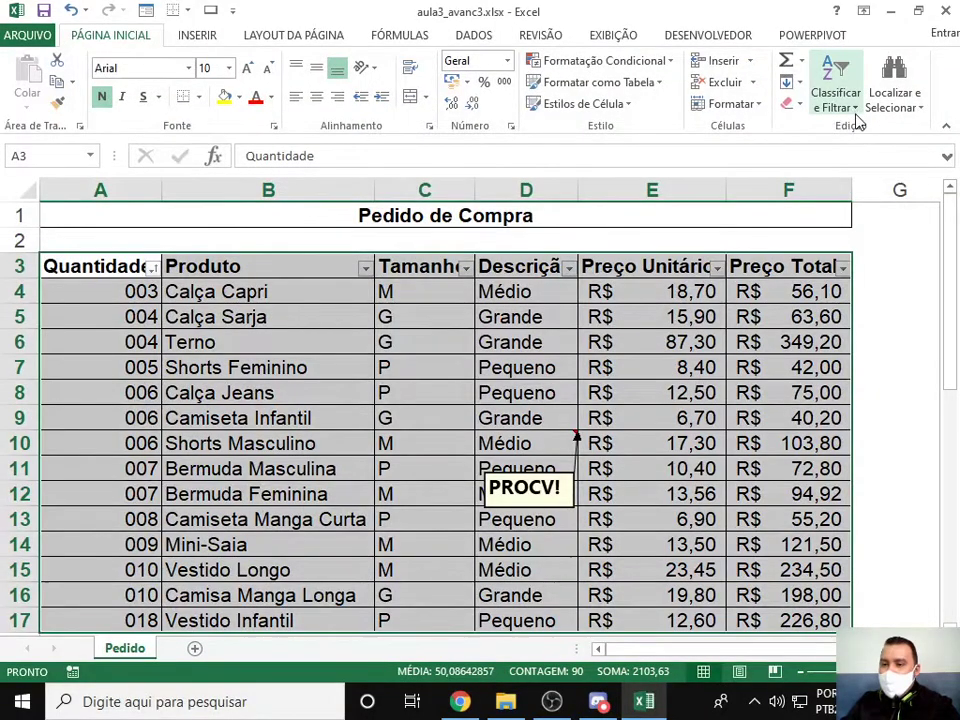
click(852, 110)
click(833, 174)
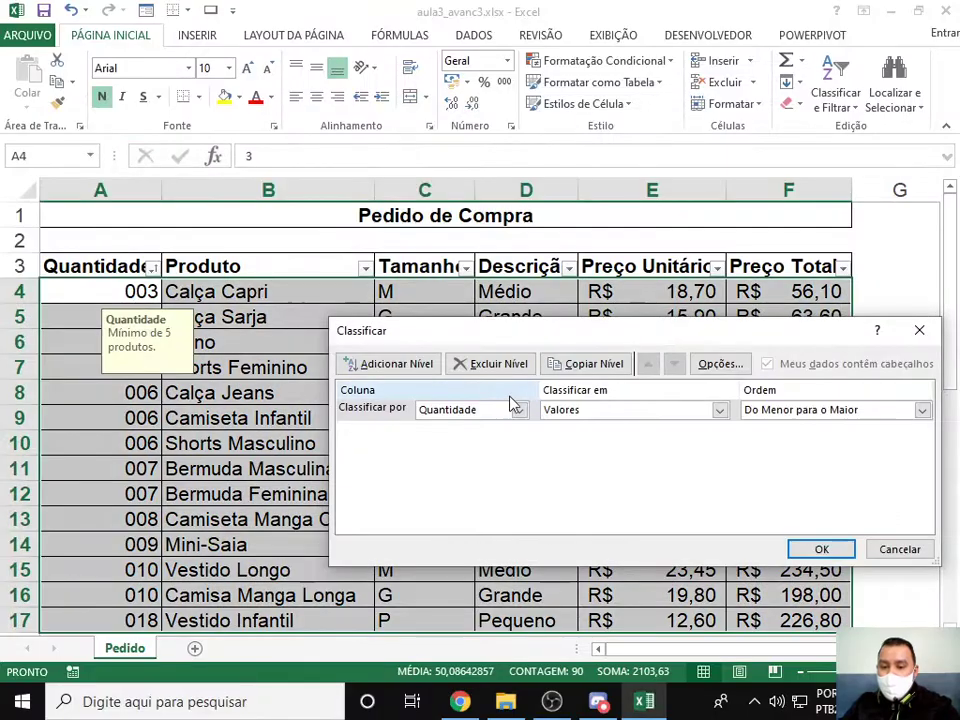
click(519, 409)
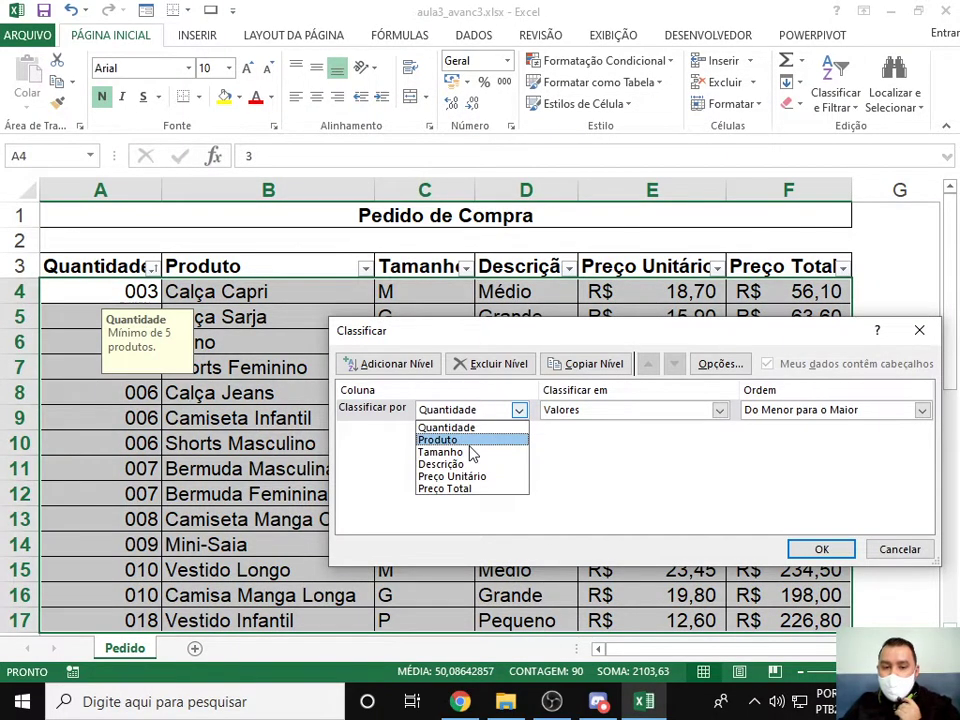
click(466, 440)
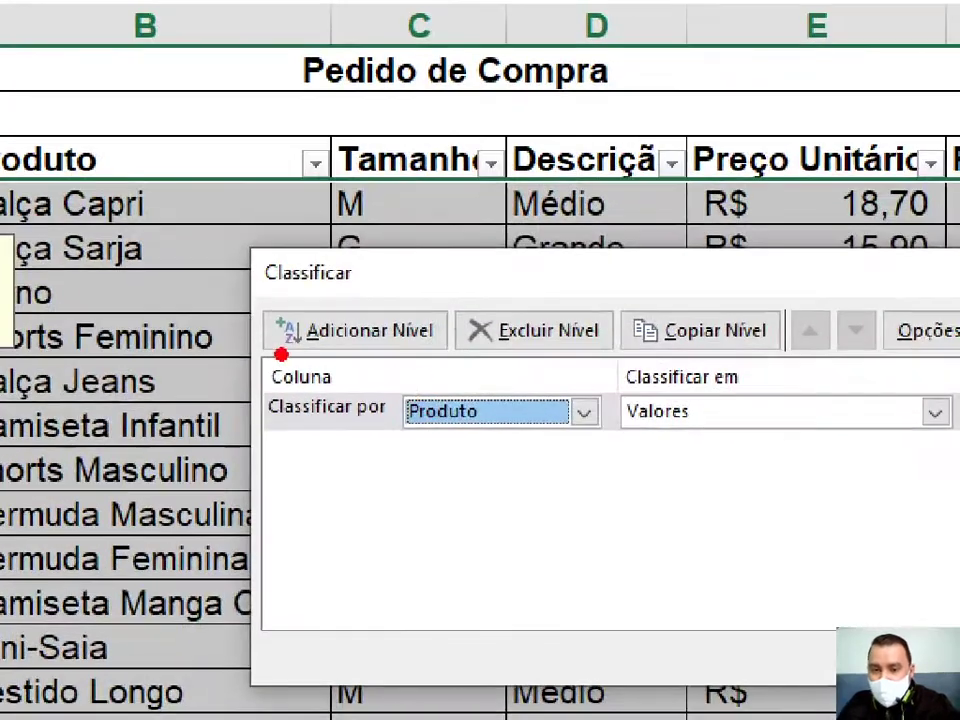
drag(246, 371, 624, 464)
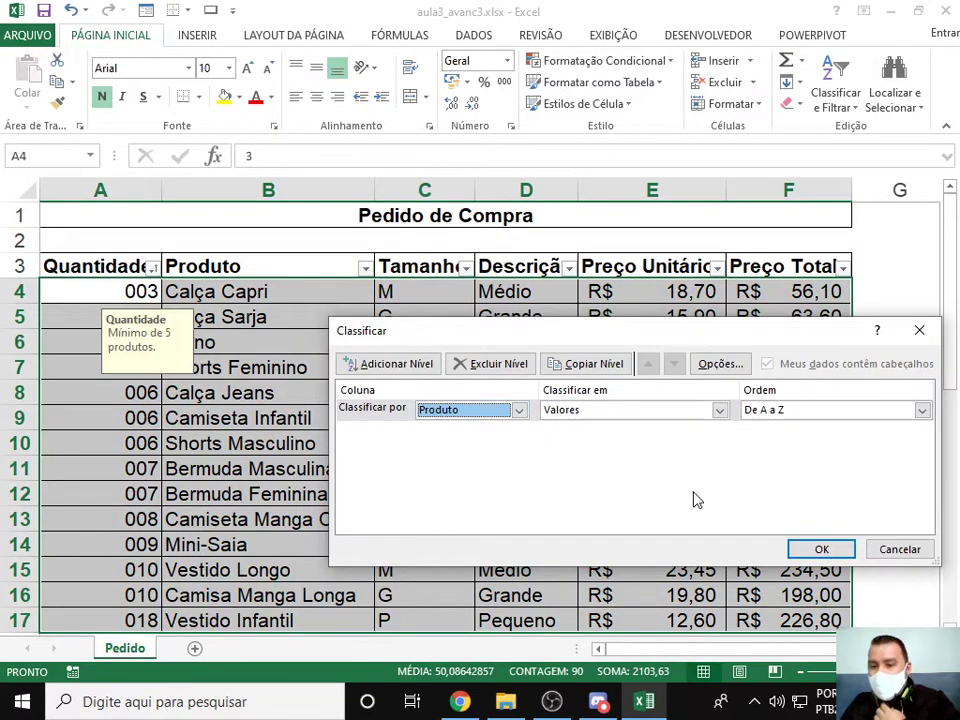
click(822, 549)
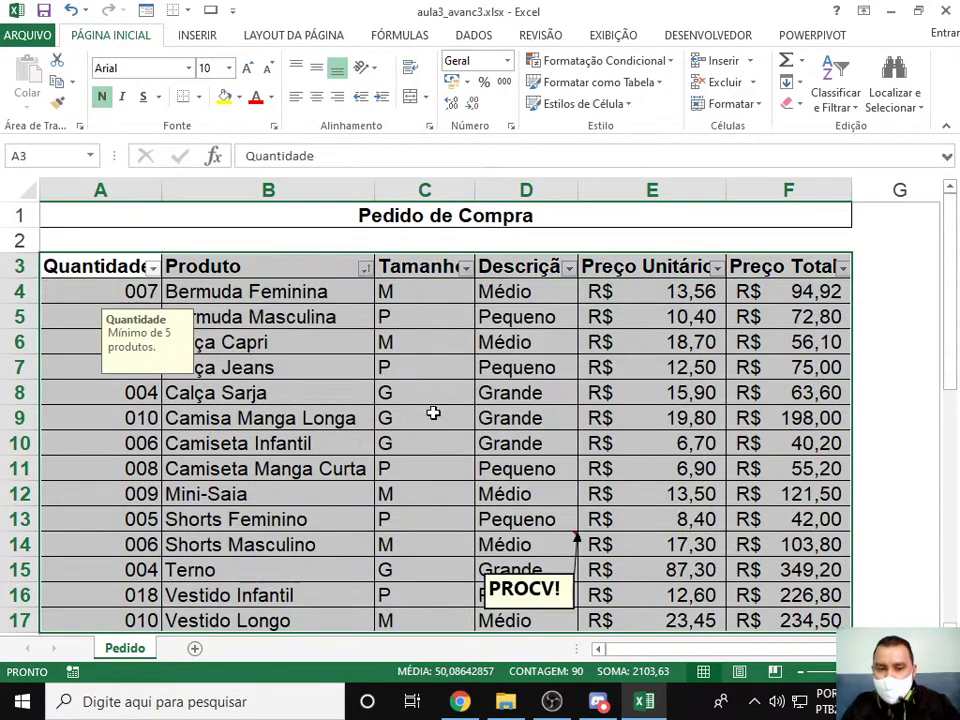
click(242, 392)
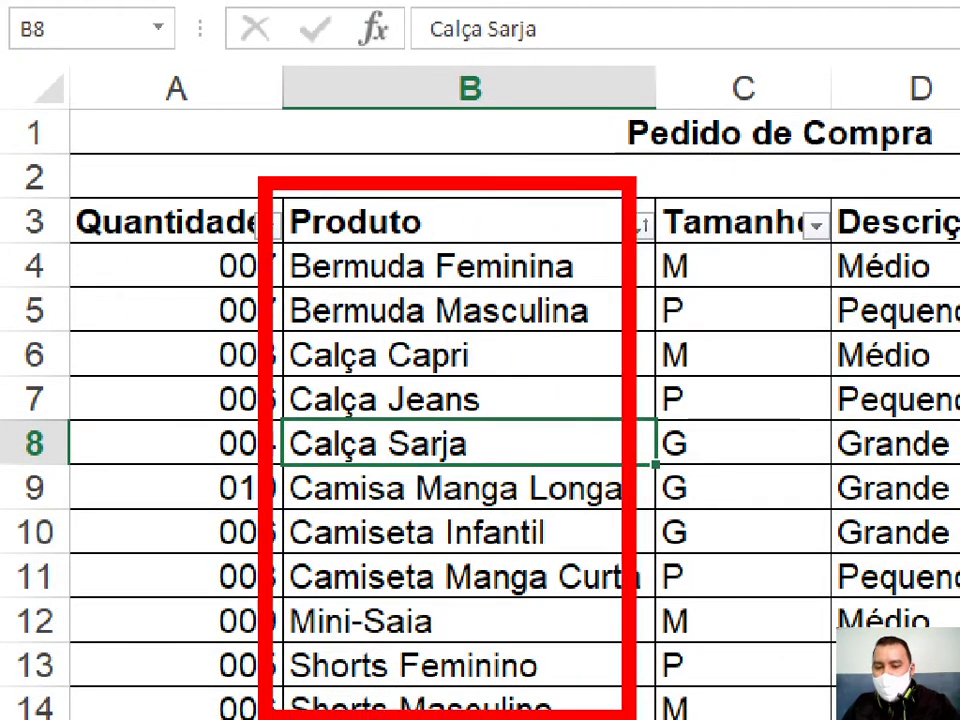
scroll(71, 405, down, 1)
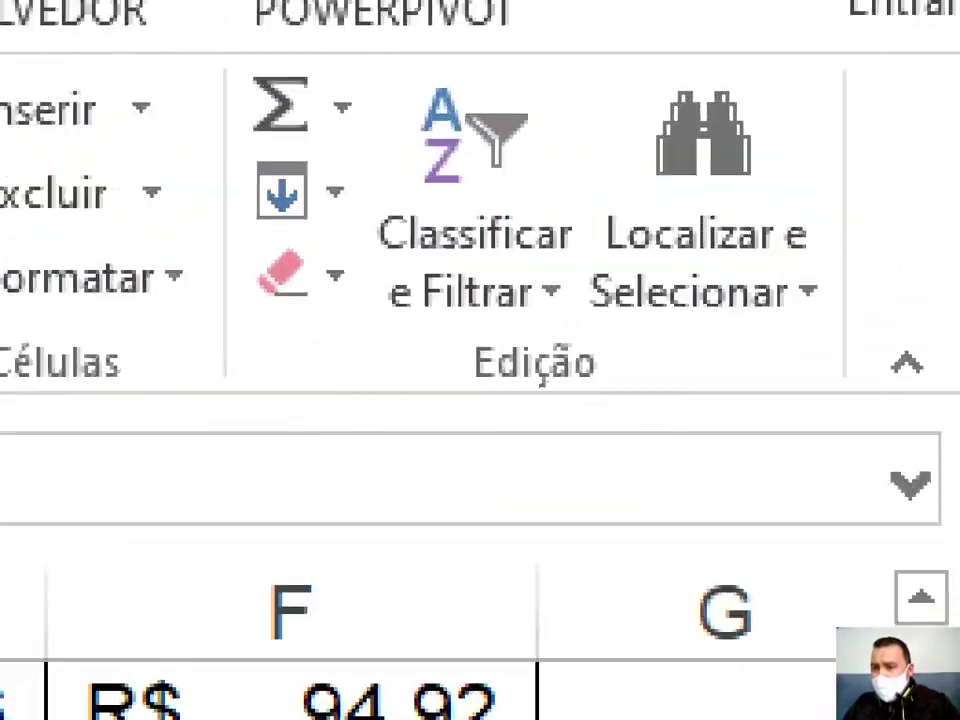
Find all cells containing "calça sarja" in the Pedido sheet, then close the search.
mouse_move(530, 44)
mouse_down()
mouse_move(625, 395)
mouse_move(913, 395)
mouse_up()
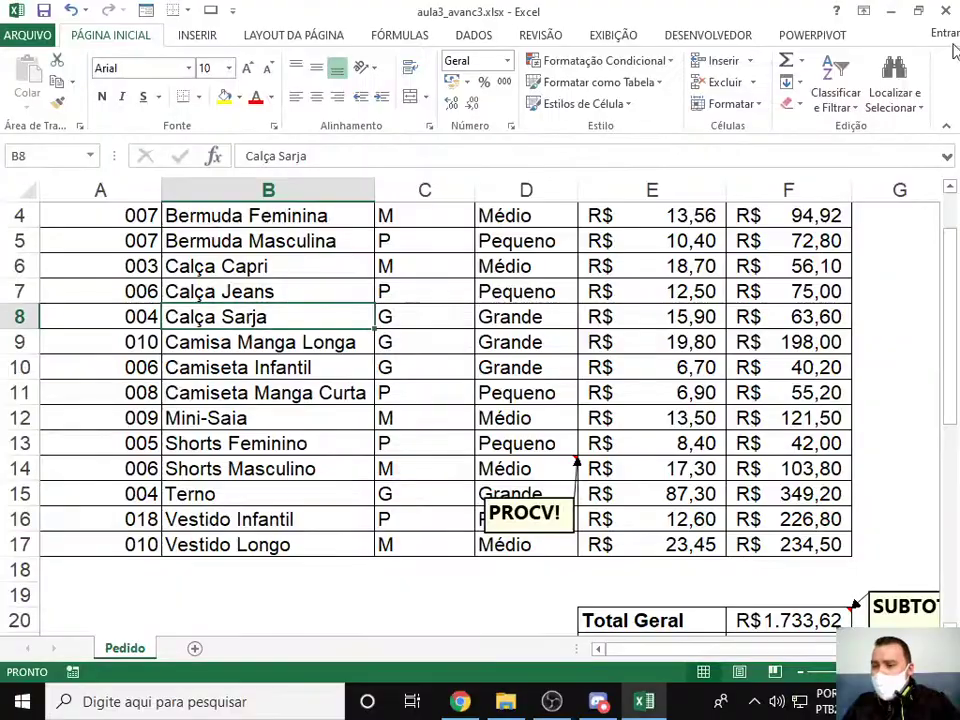
click(745, 262)
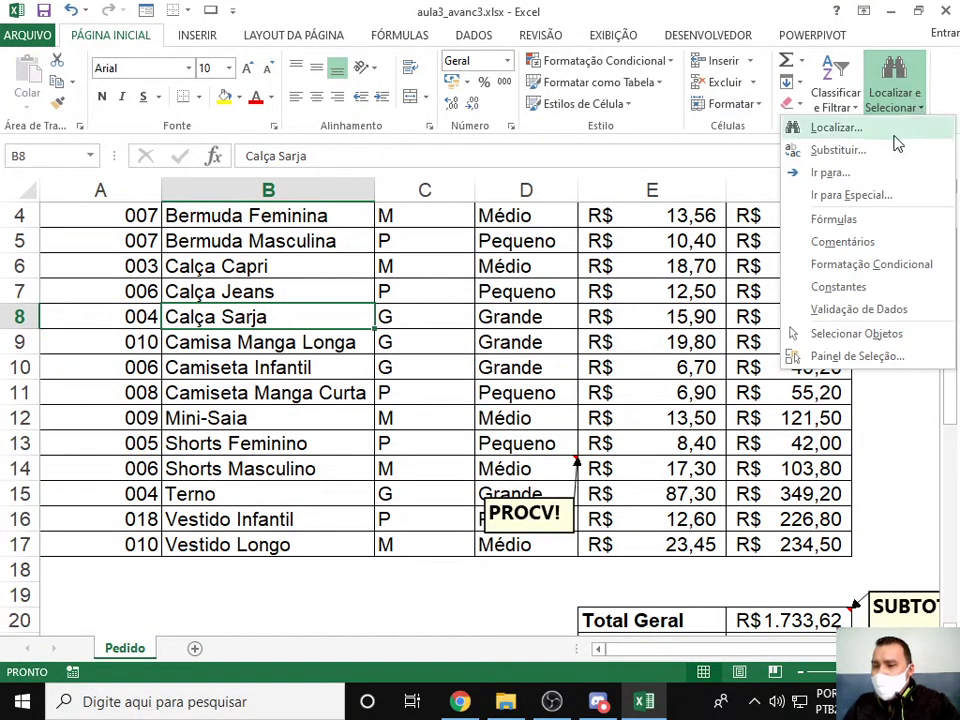
click(893, 132)
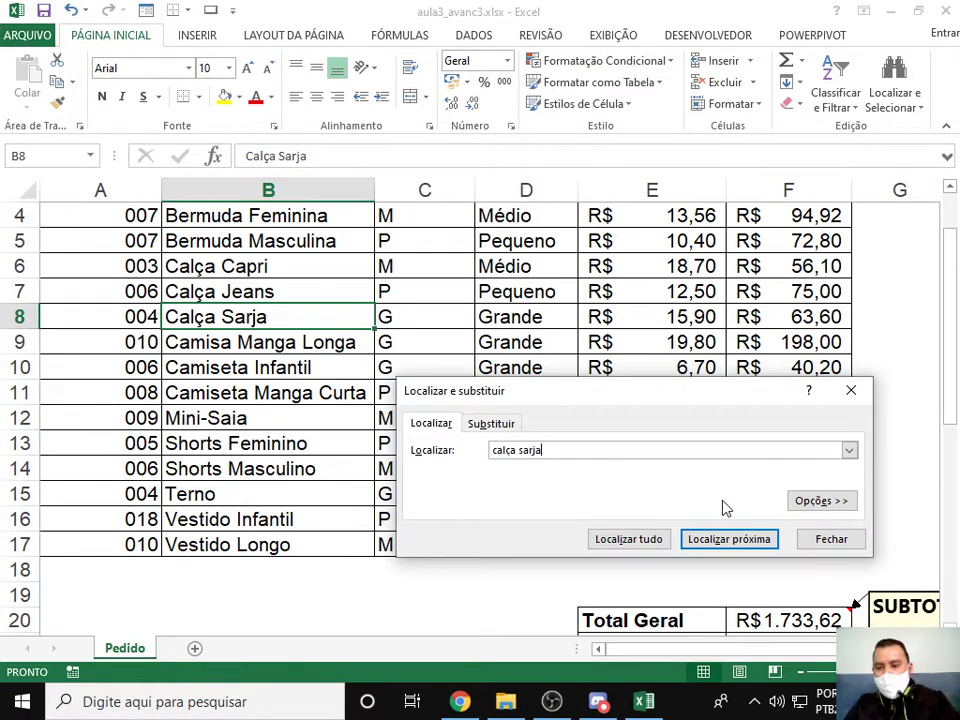
click(628, 540)
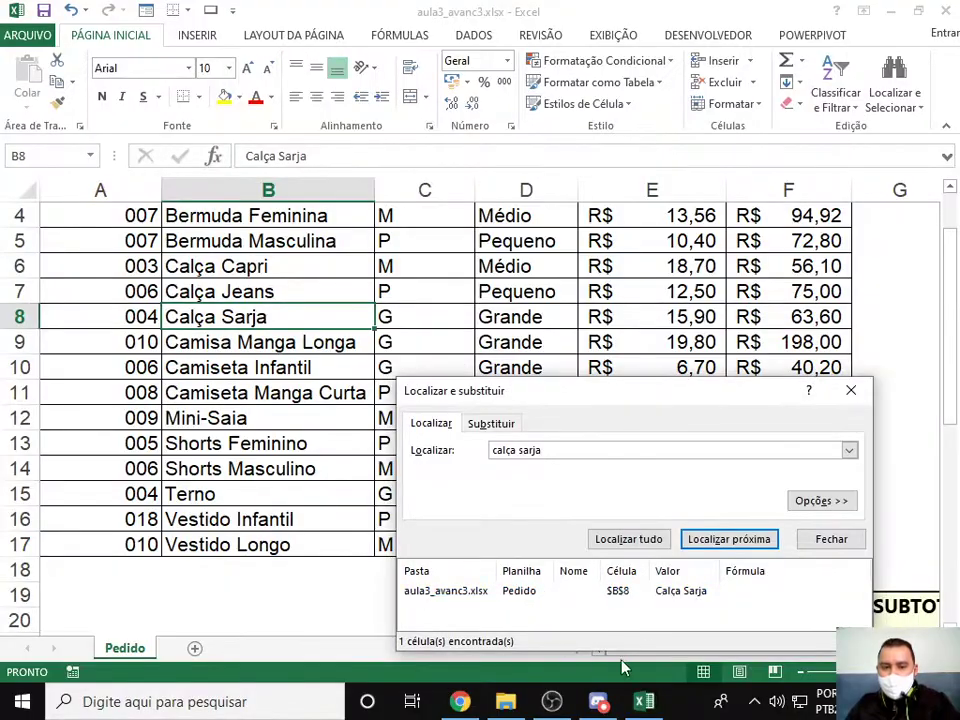
click(630, 543)
click(630, 543)
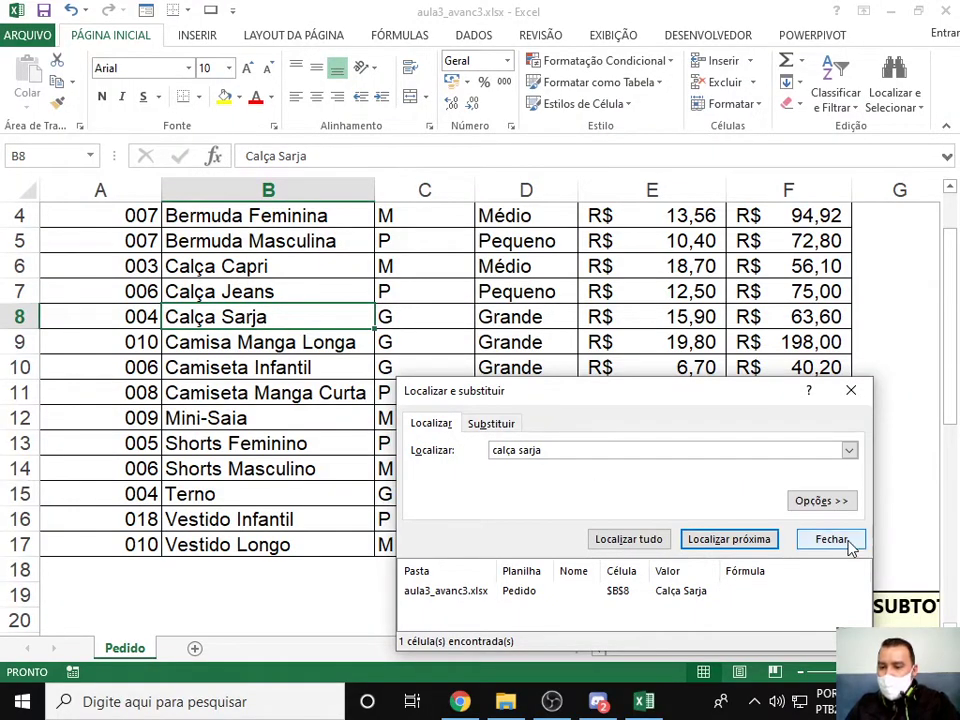
click(846, 545)
scroll(797, 537, down, 3)
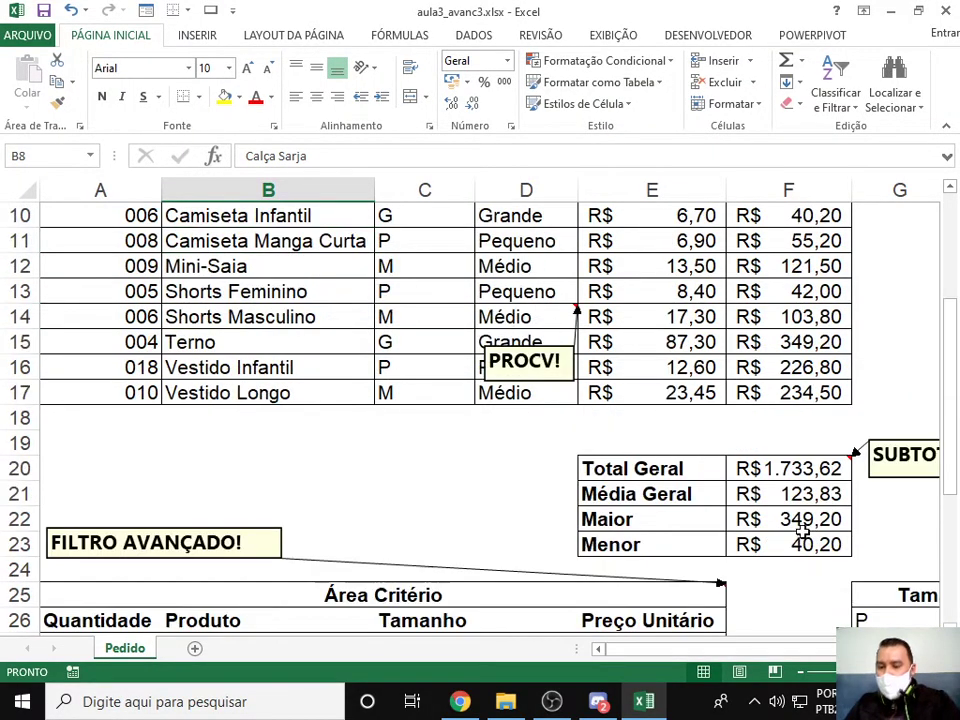
scroll(795, 537, up, 2)
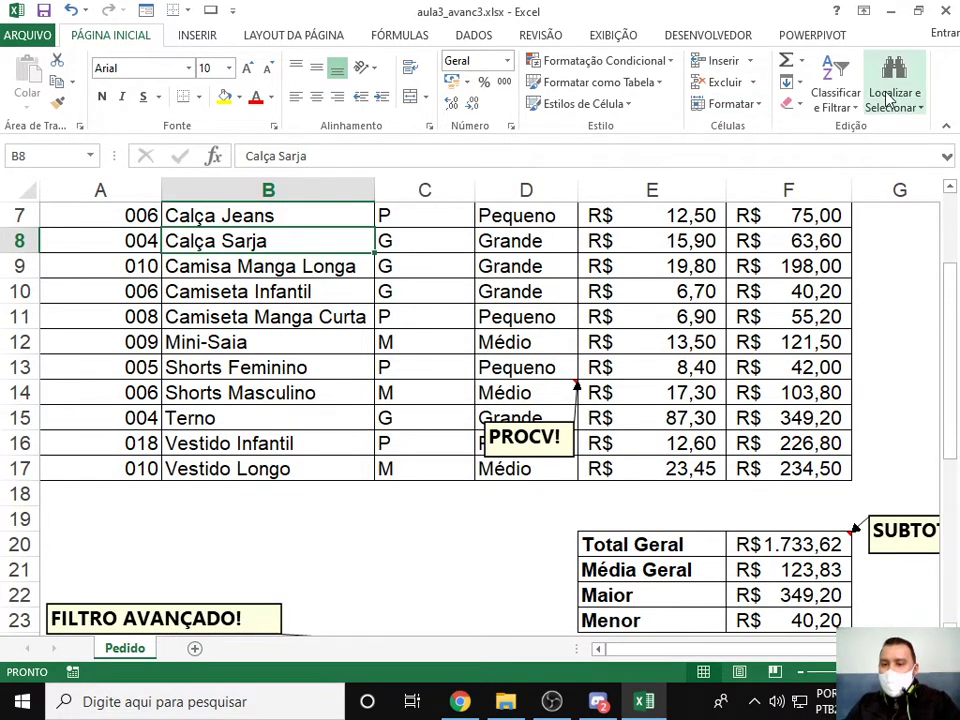
scroll(624, 436, up, 2)
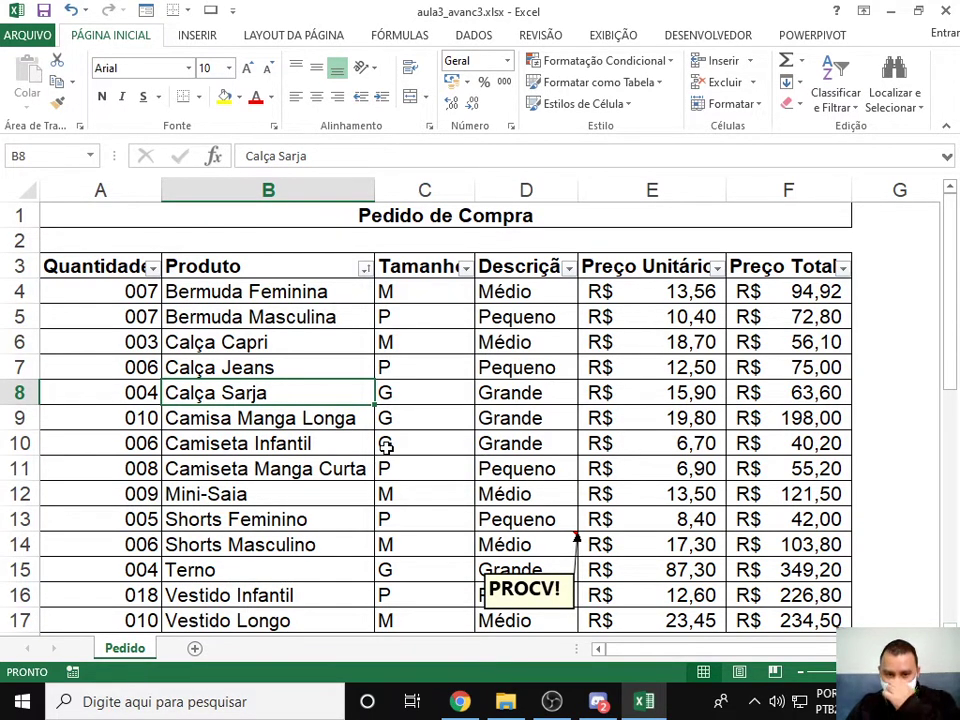
scroll(343, 422, down, 2)
scroll(354, 364, up, 2)
Try a clustered column chart (Colunas Agrupadas) of the Quantidade and Produto columns, A3:B17, chosen from all the chart types.
drag(71, 276, 253, 519)
scroll(144, 343, up, 2)
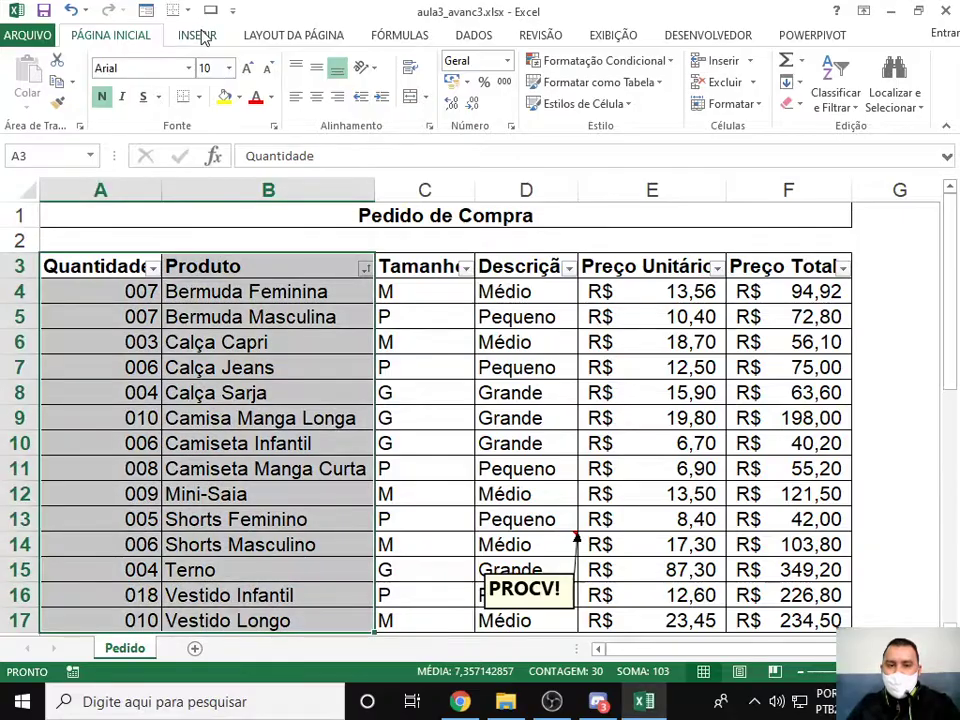
click(198, 36)
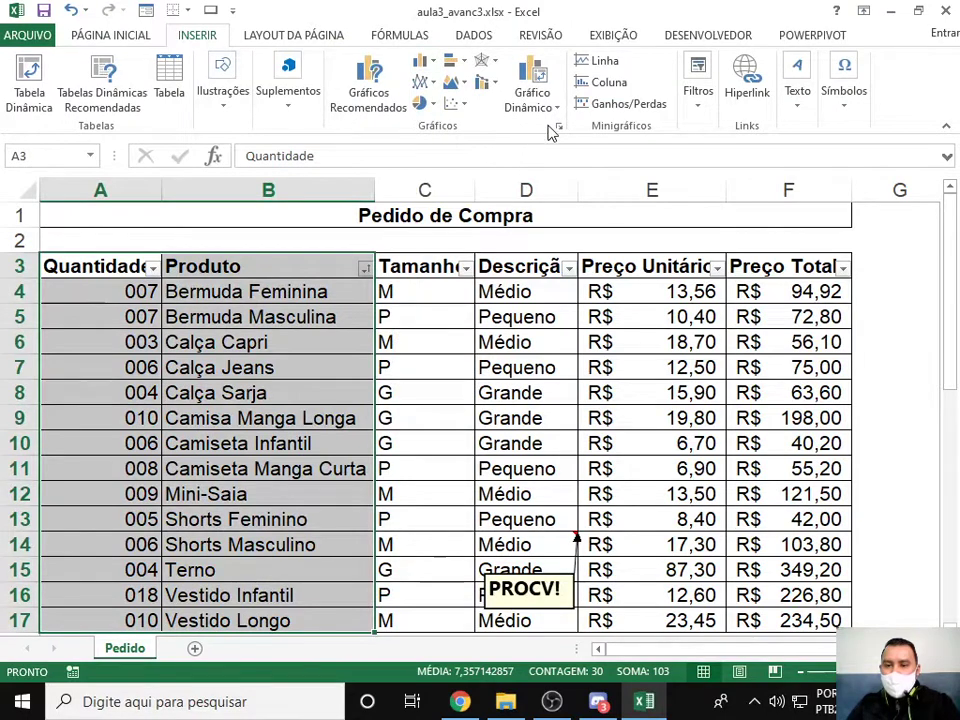
click(558, 128)
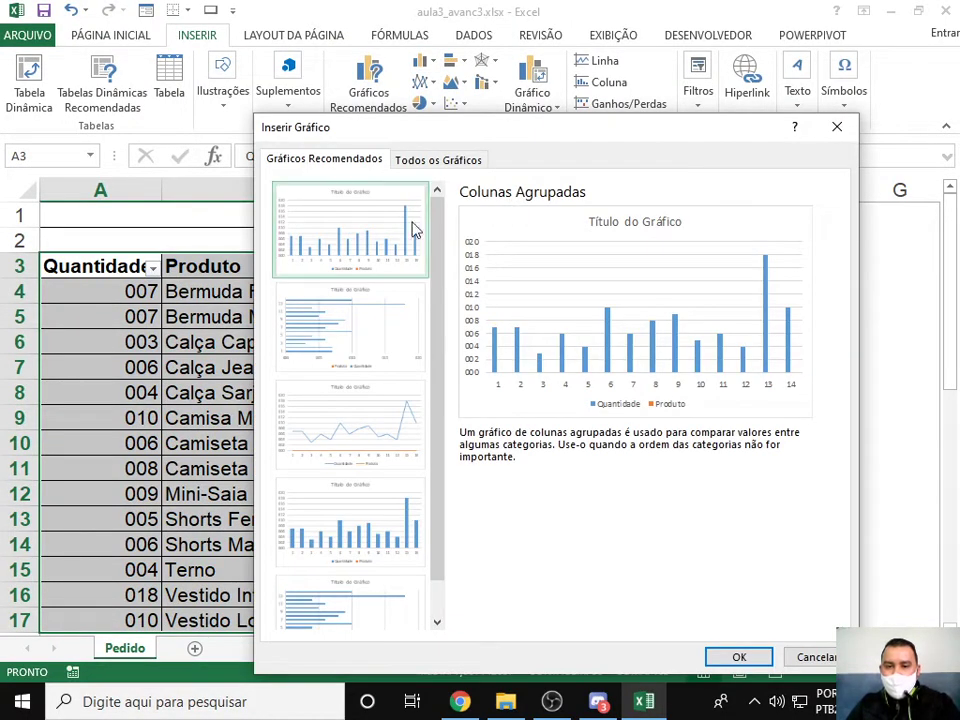
click(375, 345)
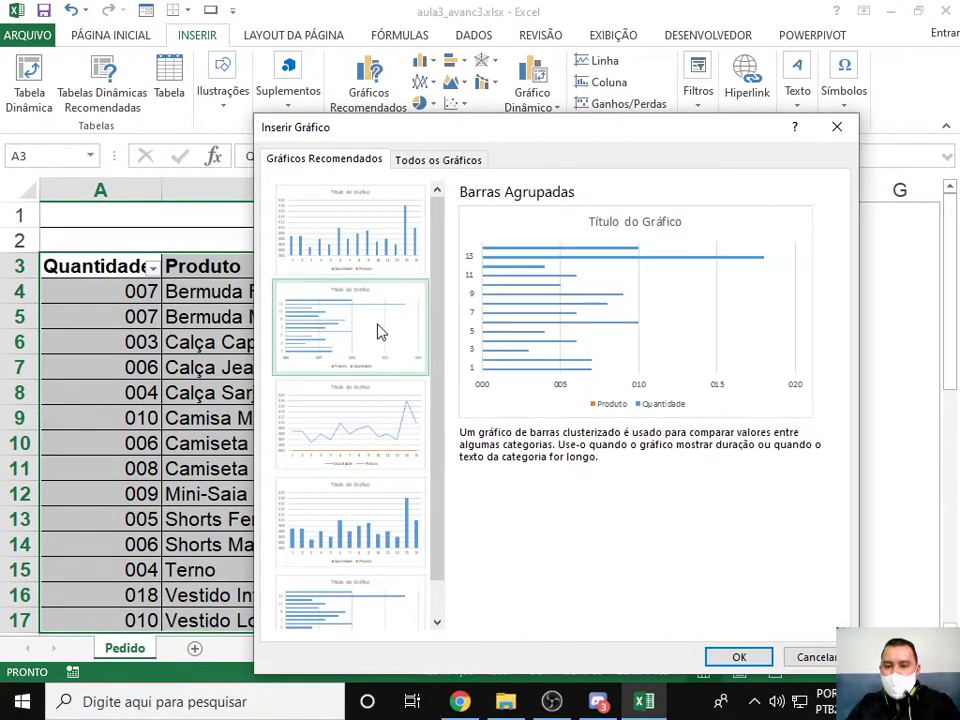
click(363, 250)
click(440, 162)
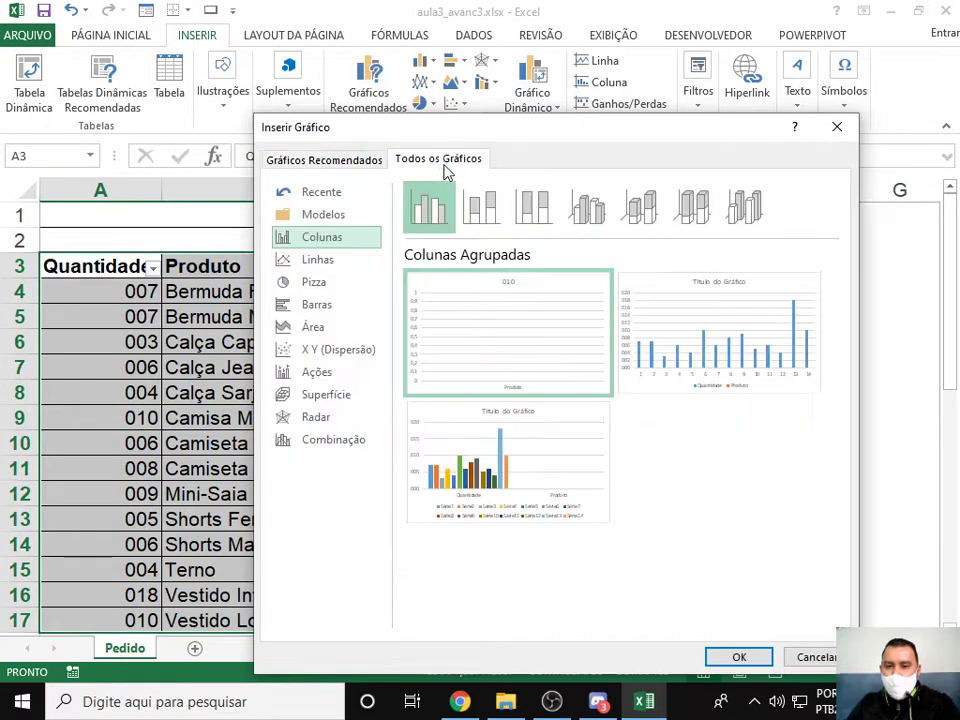
click(332, 261)
click(336, 242)
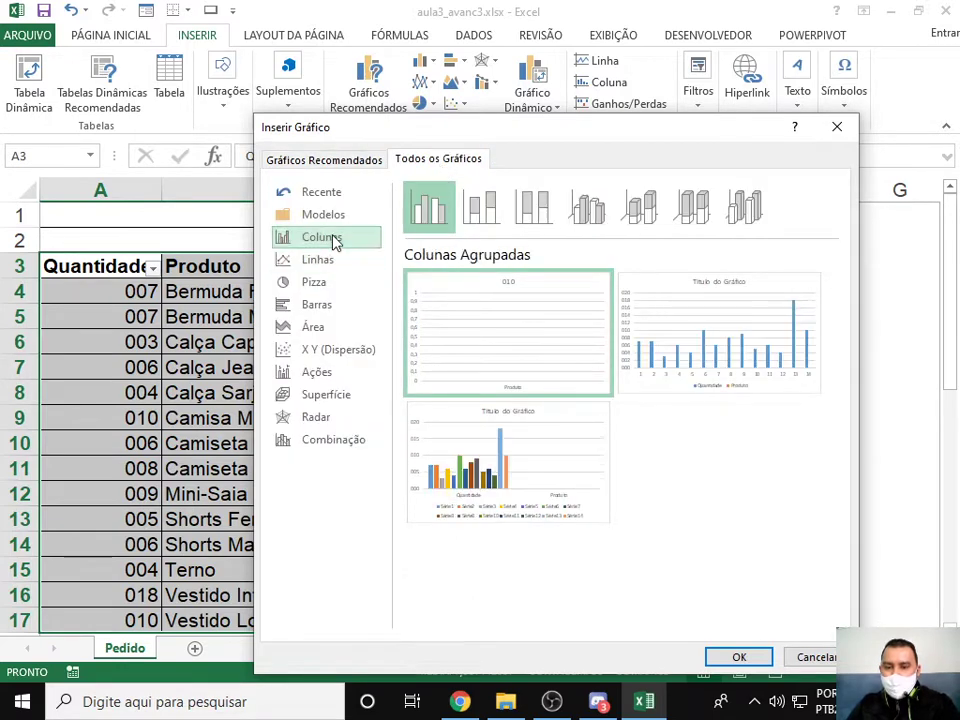
click(738, 657)
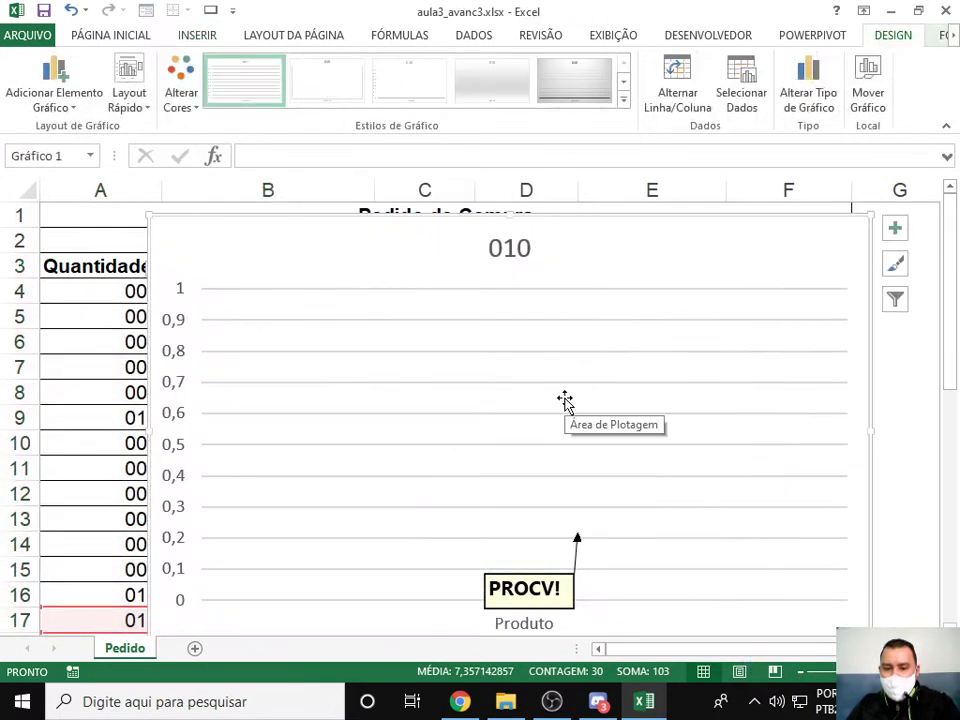
Delete the clustered column chart covering the order table.
scroll(560, 522, down, 4)
scroll(560, 520, up, 4)
key(Escape)
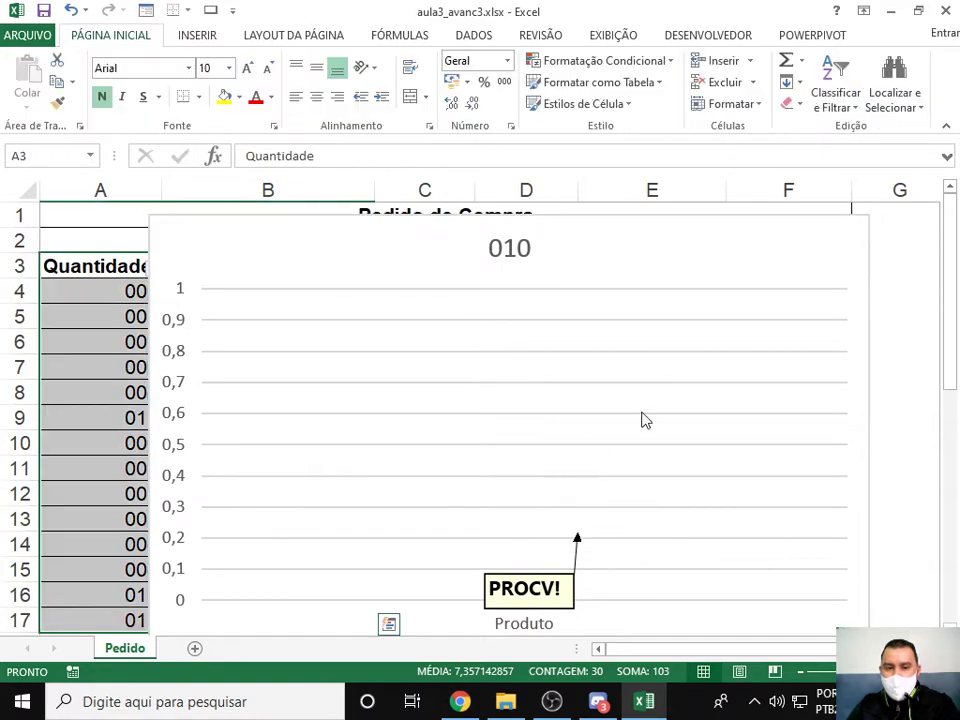
click(752, 260)
key(Delete)
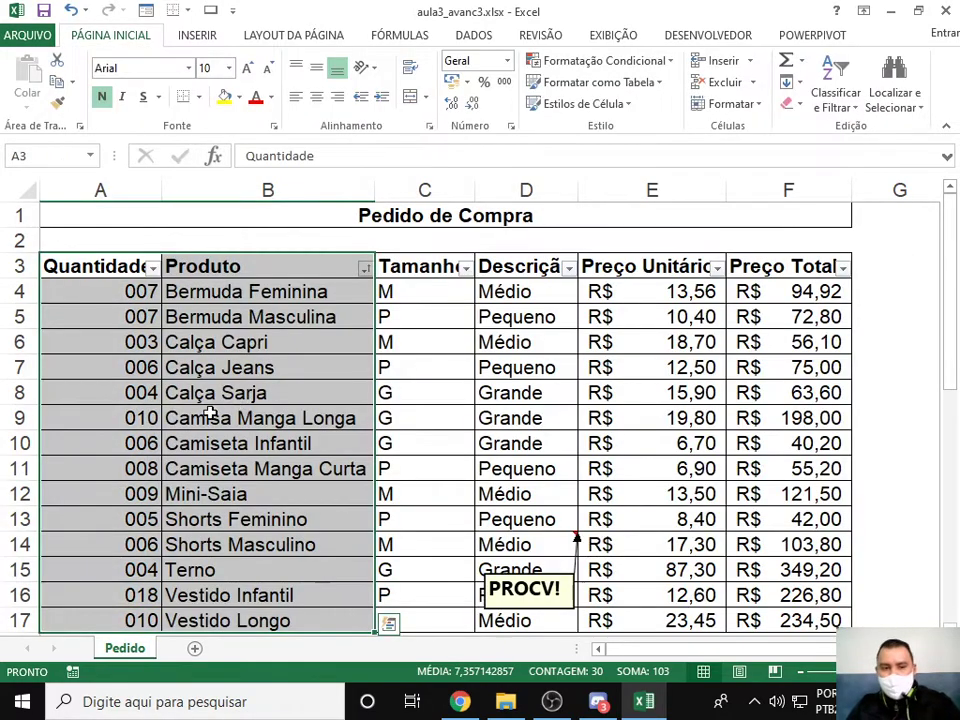
Try again to chart Quantidade and Produto, A3:B17, as a 2D clustered column chart.
scroll(57, 428, down, 2)
scroll(71, 427, up, 2)
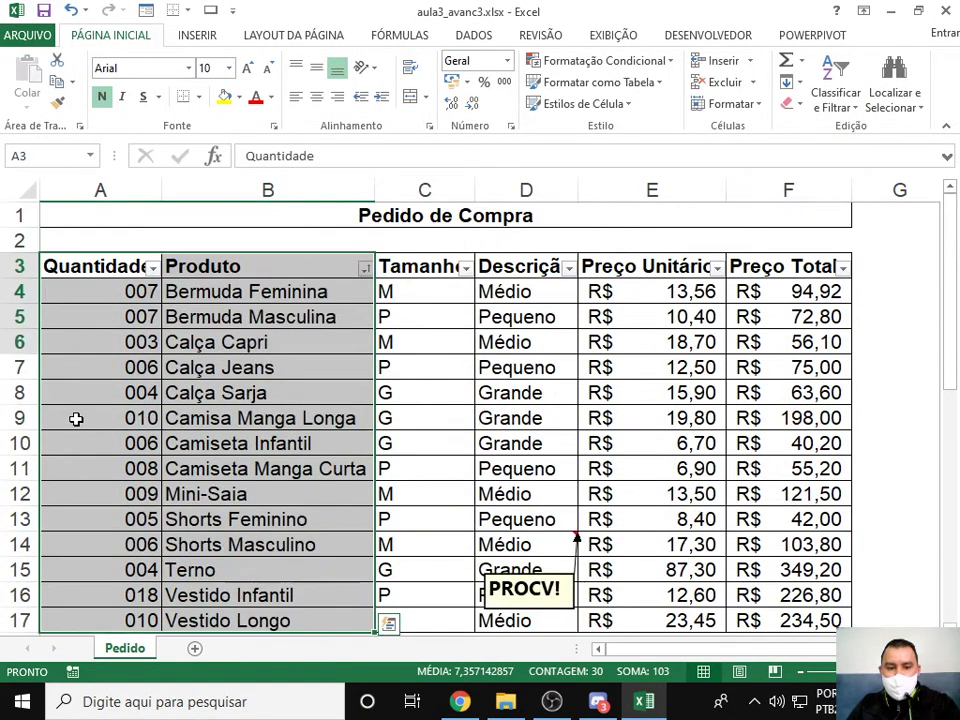
click(197, 35)
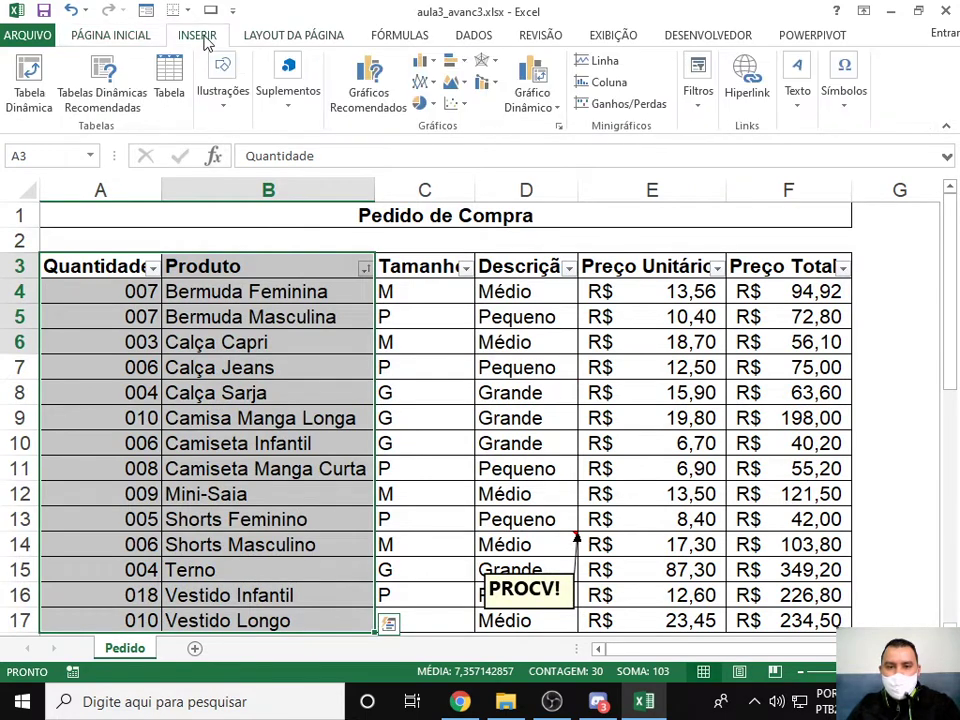
click(428, 68)
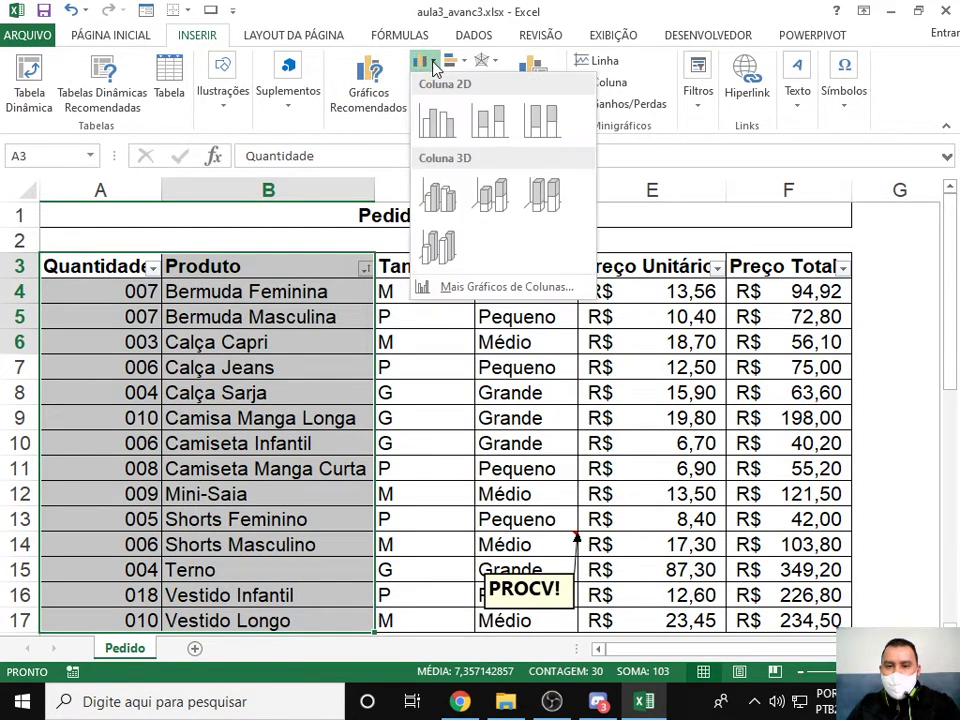
click(435, 118)
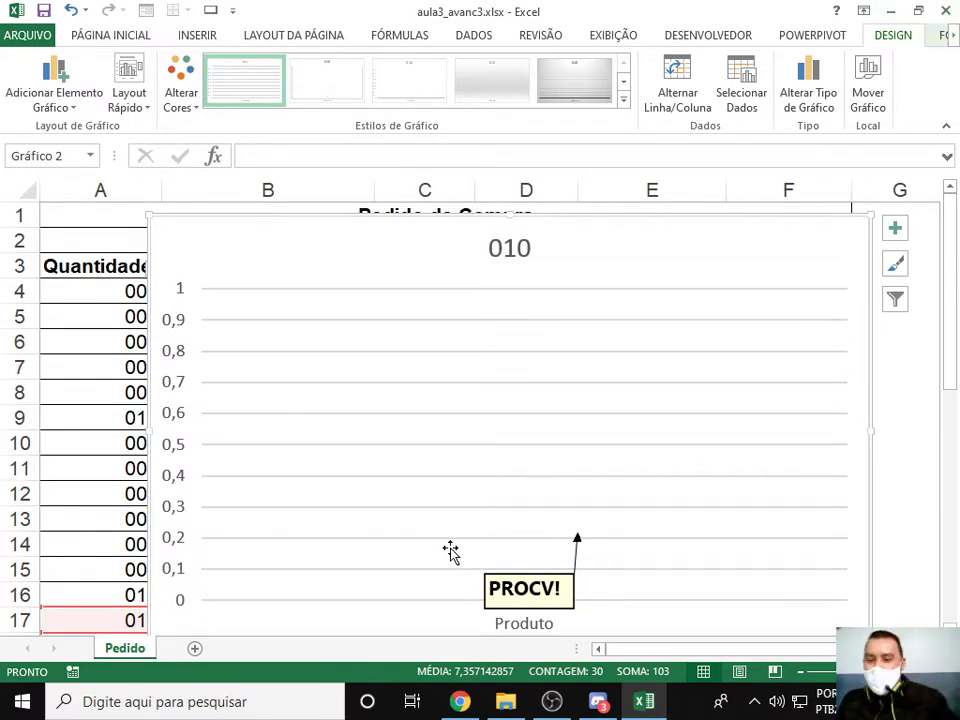
Delete the second column chart and clear the A3:B17 selection.
scroll(771, 317, down, 1)
click(735, 272)
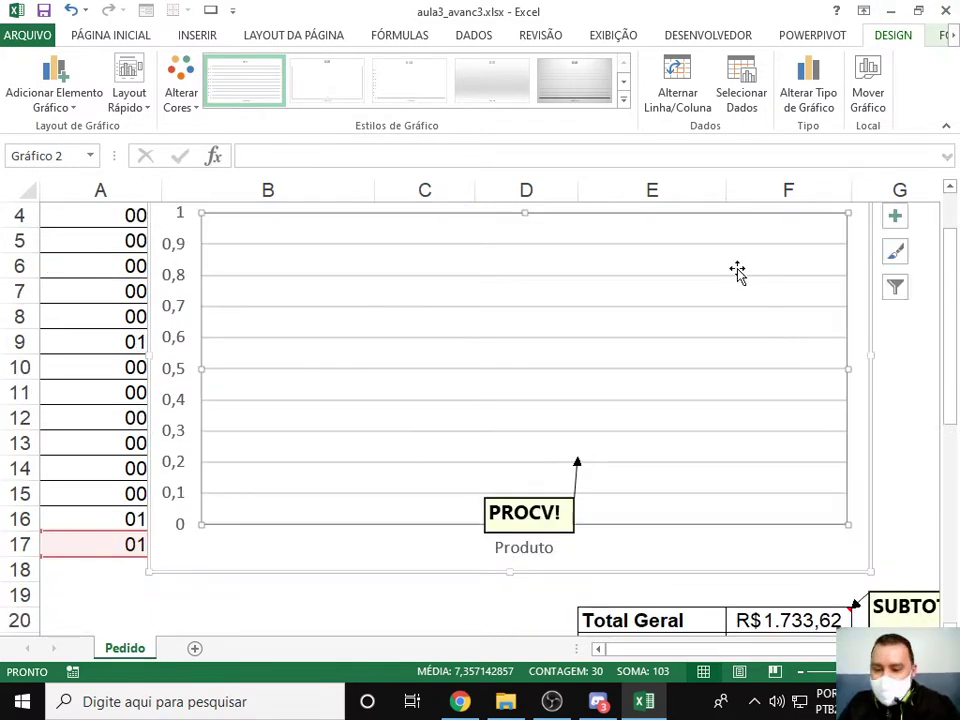
scroll(707, 261, up, 1)
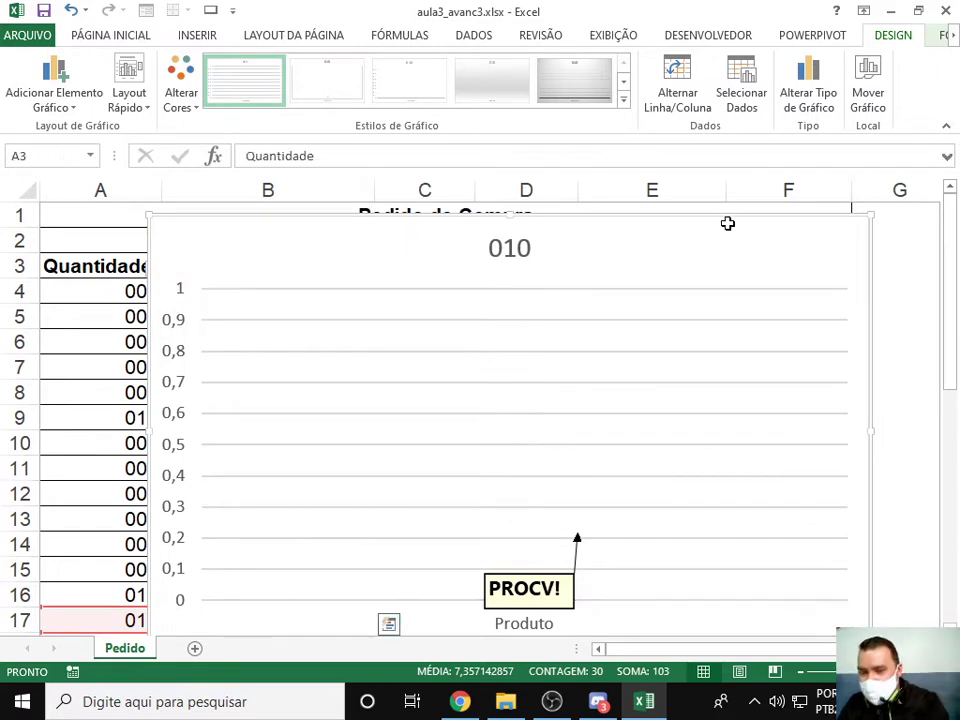
key(Delete)
click(253, 393)
click(81, 290)
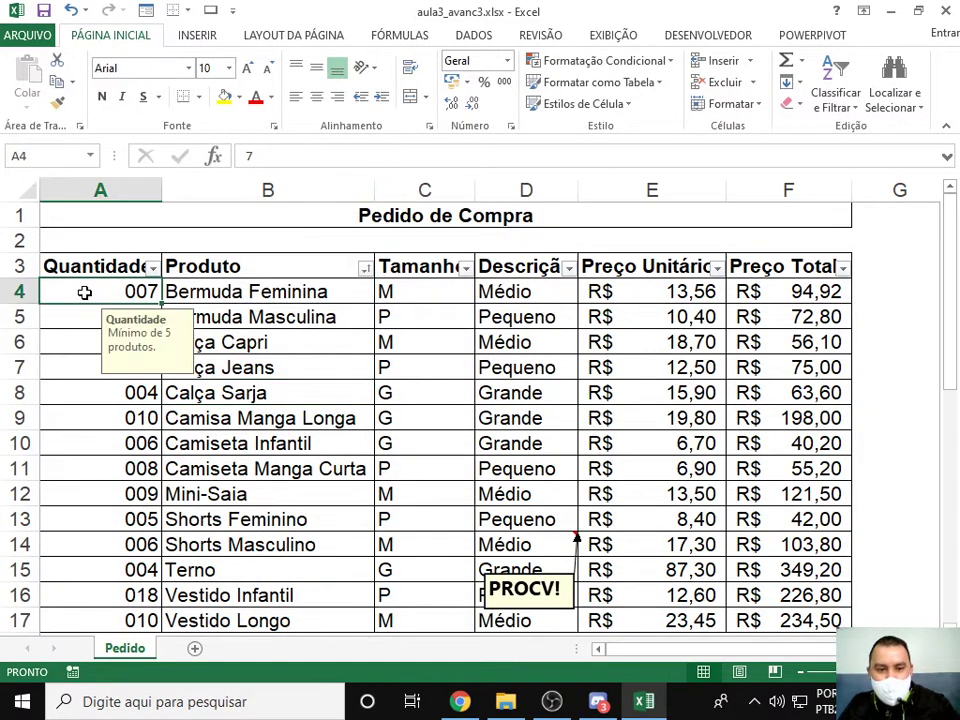
Turn off the filter on the order table A3:F17 and clear the selection.
drag(63, 265, 788, 547)
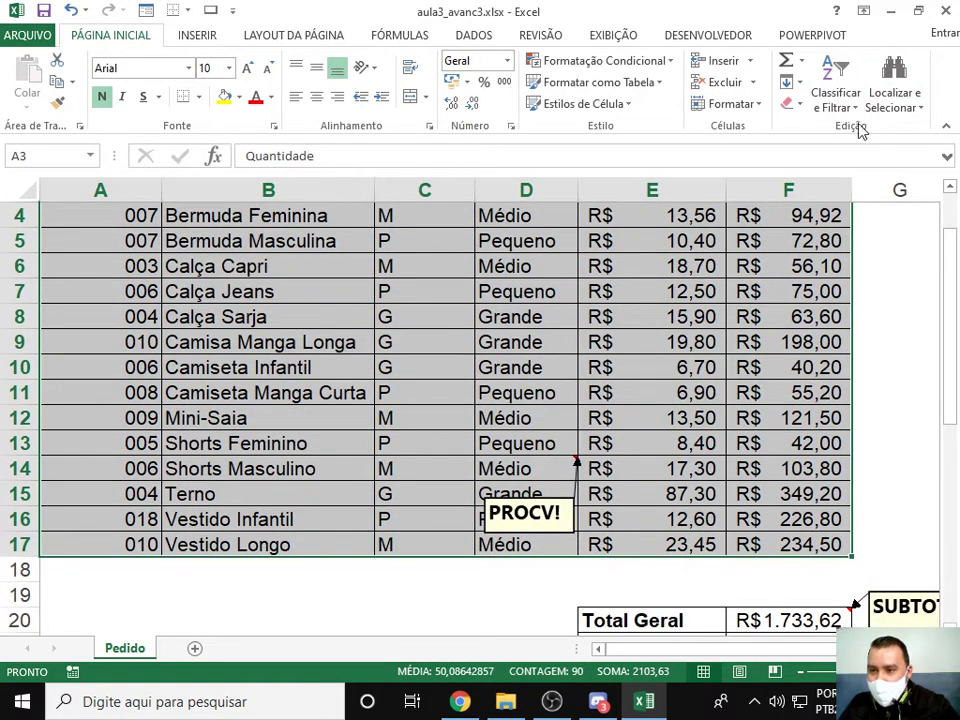
click(836, 98)
key(Escape)
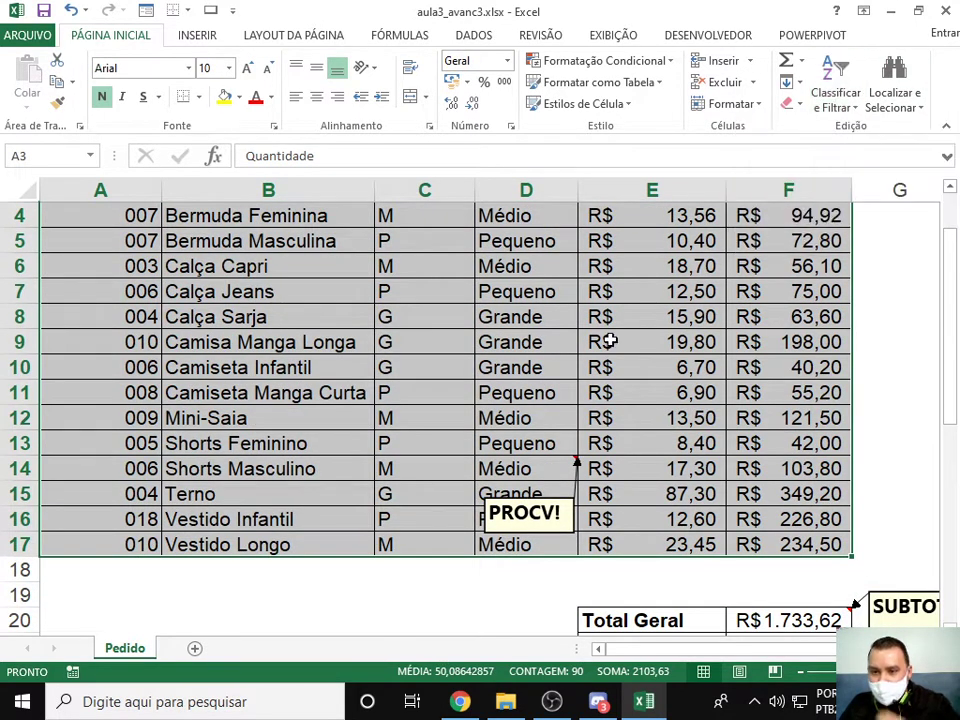
click(420, 345)
Try a 2D clustered column chart of A3:B17 with the table's filter turned off.
scroll(170, 350, up, 1)
drag(64, 268, 281, 510)
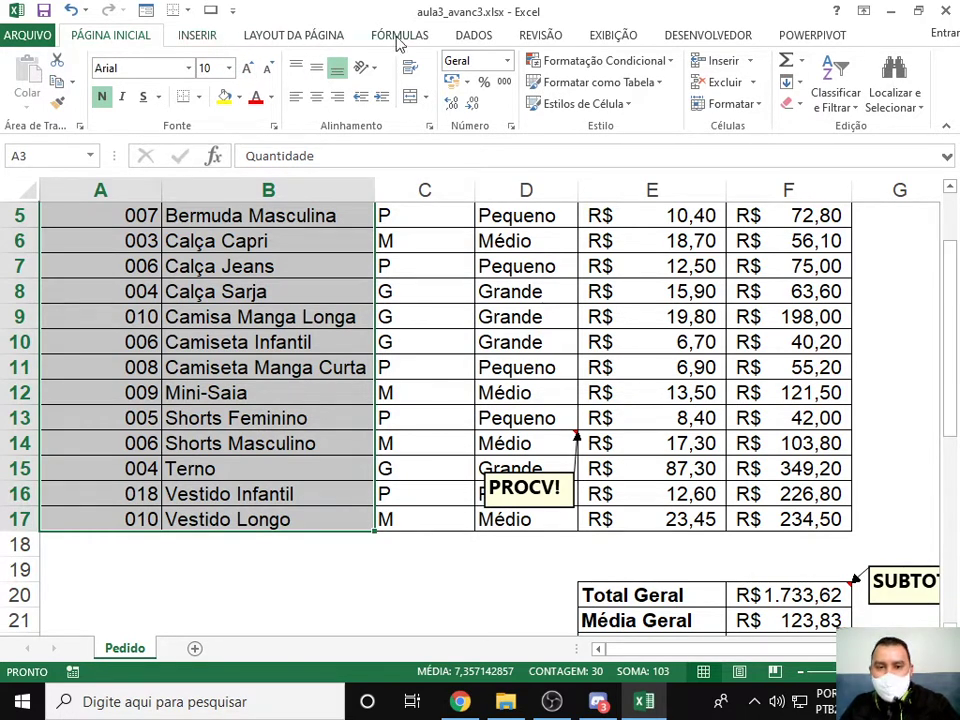
click(198, 35)
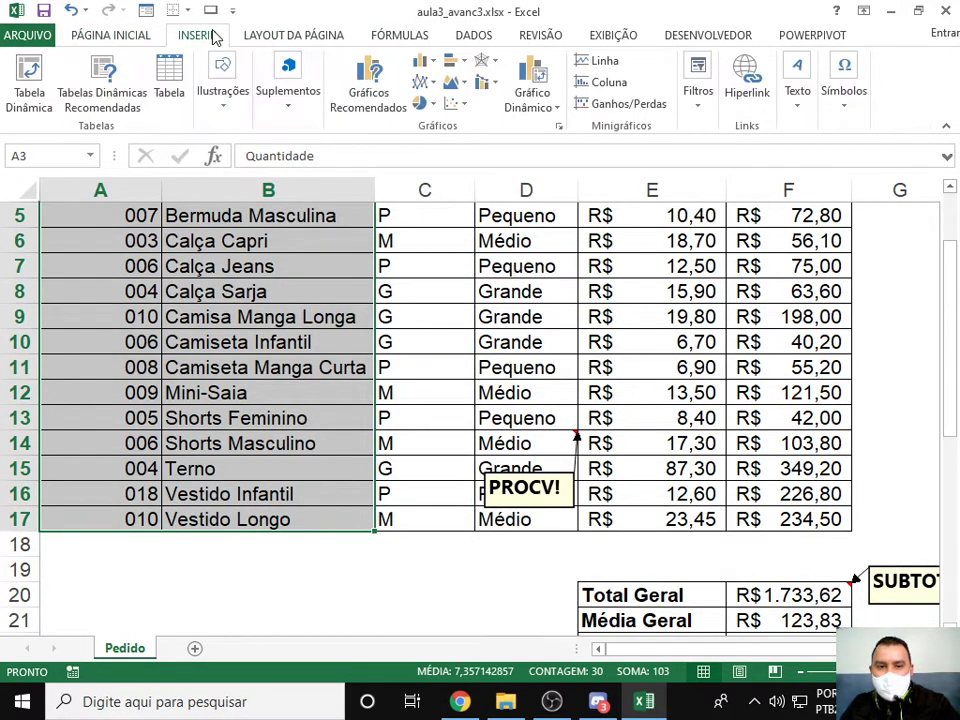
click(433, 72)
click(437, 122)
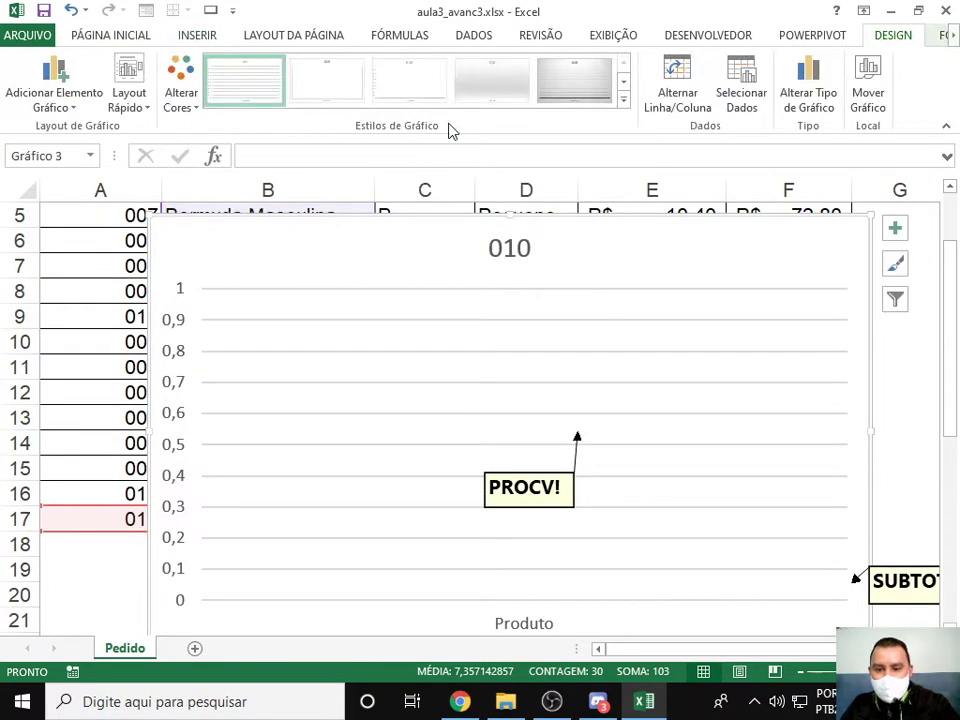
Delete the column chart made from the Quantidade and Produto columns.
scroll(548, 395, down, 2)
key(Escape)
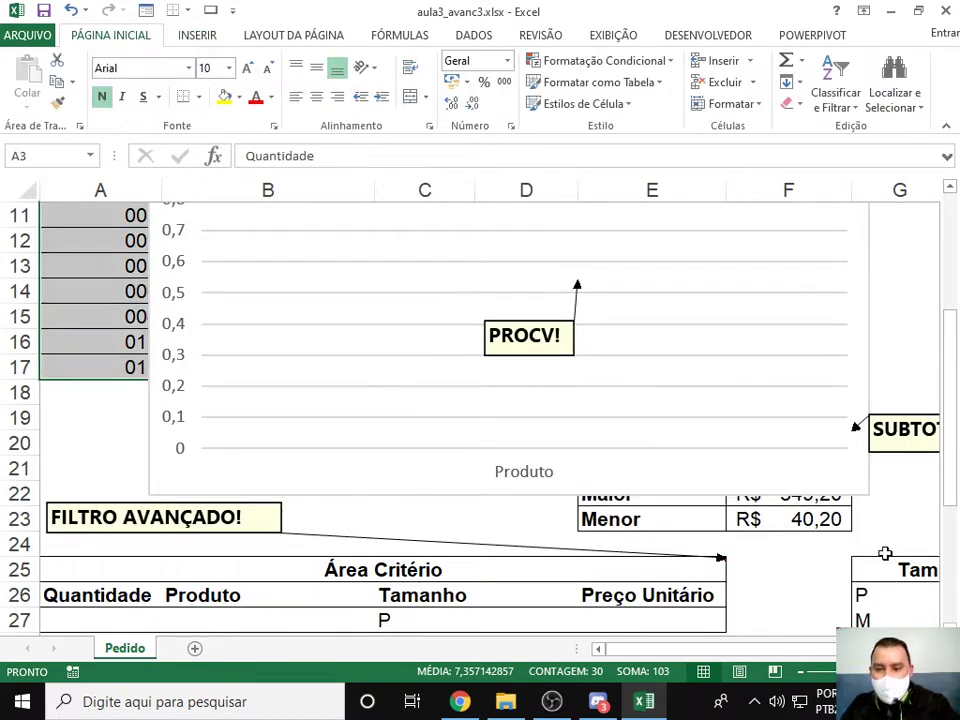
click(788, 402)
key(Delete)
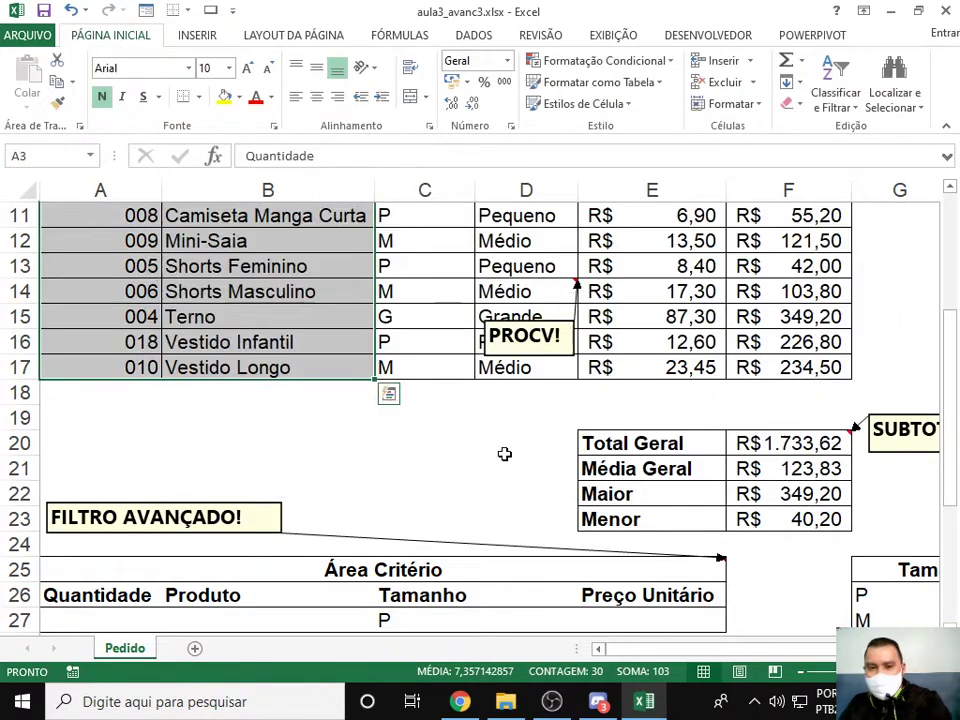
Insert a 2D clustered column chart of Preço Total by Produto, using the ranges B3:B17 and F3:F17.
scroll(516, 450, up, 3)
drag(257, 268, 279, 519)
ctrl+scroll(775, 350, up, 2)
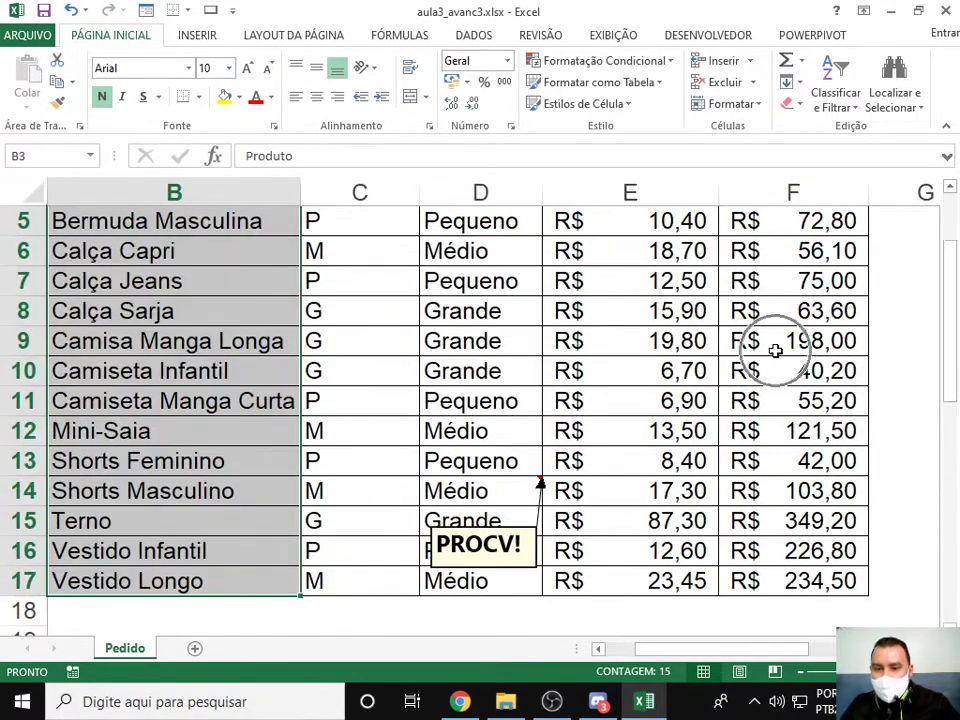
ctrl+scroll(775, 350, down, 2)
ctrl+drag(729, 210, 727, 539)
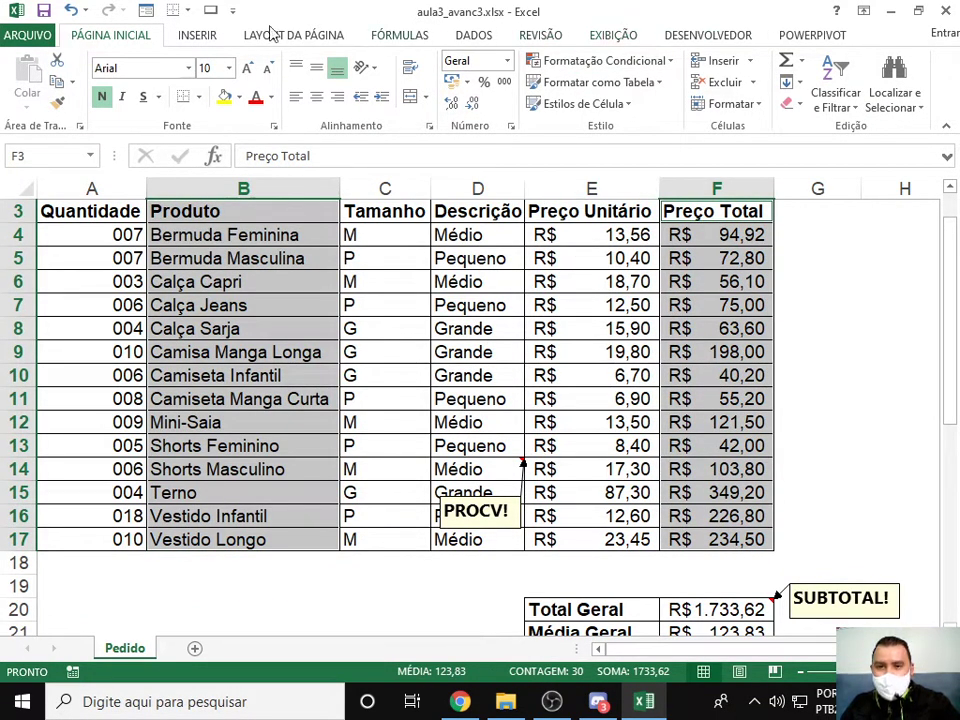
click(200, 35)
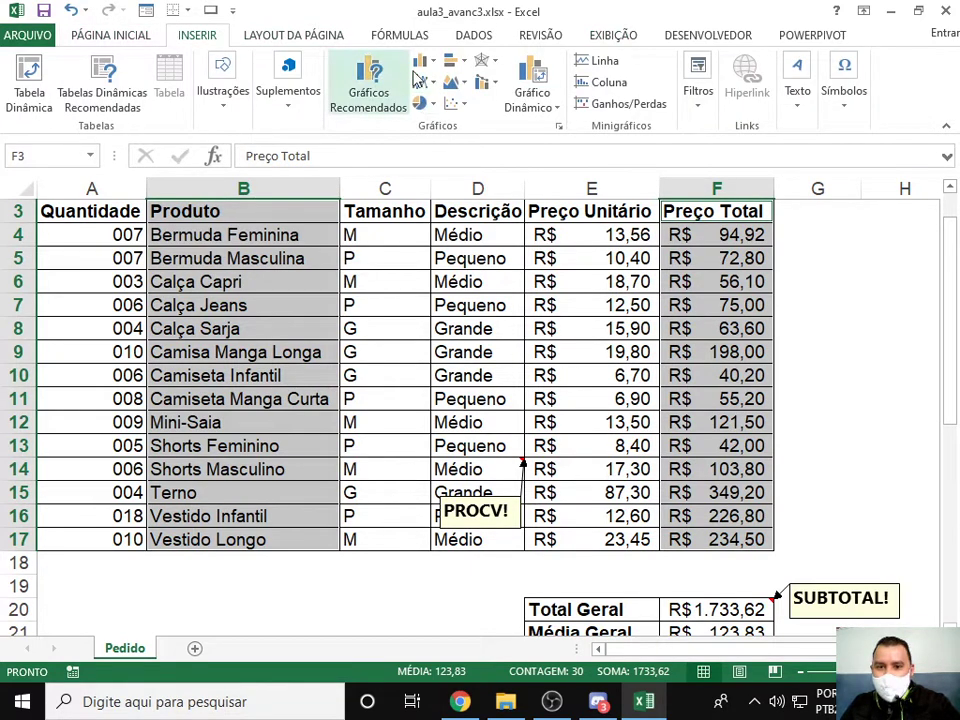
click(425, 63)
click(437, 122)
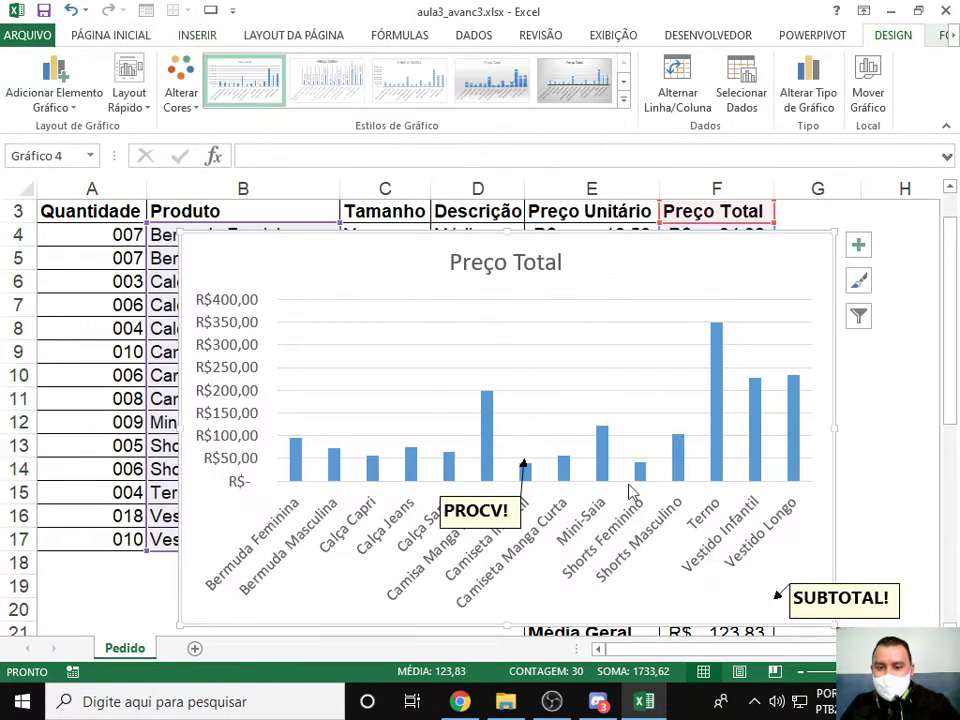
Move the Preço Total column chart from the Pedido sheet to a new chart sheet named Gráf1.
scroll(700, 480, down, 2)
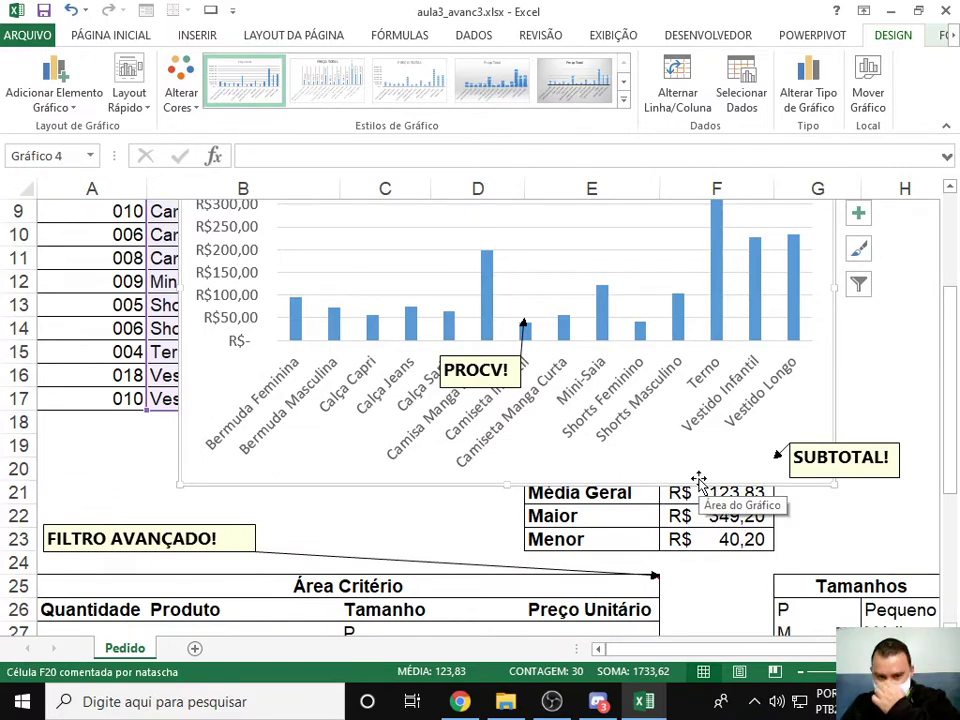
scroll(696, 484, up, 3)
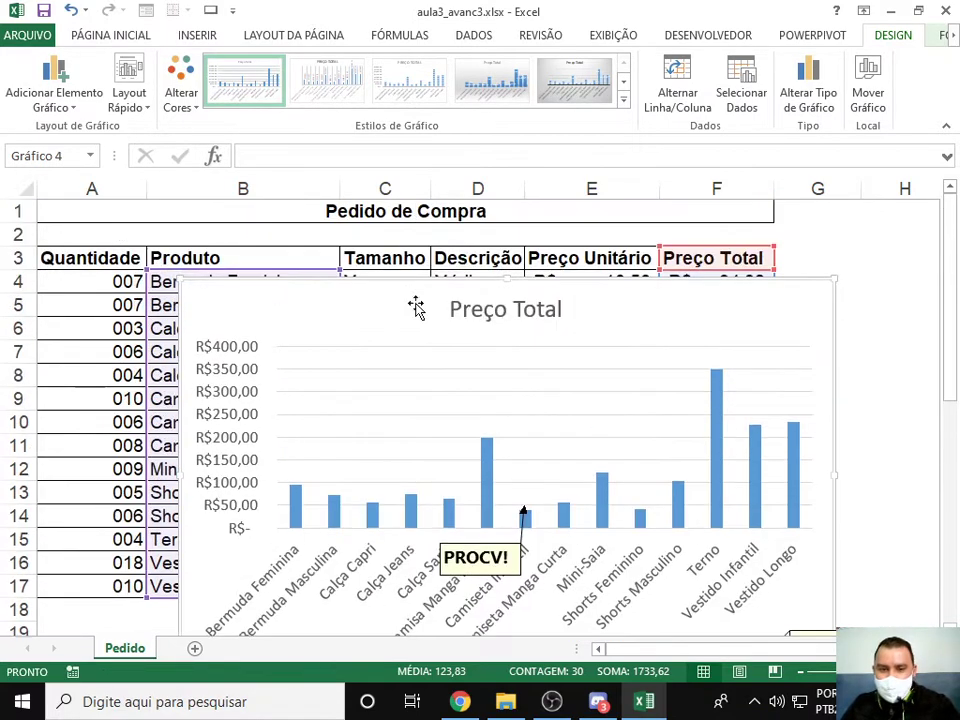
drag(305, 277, 355, 255)
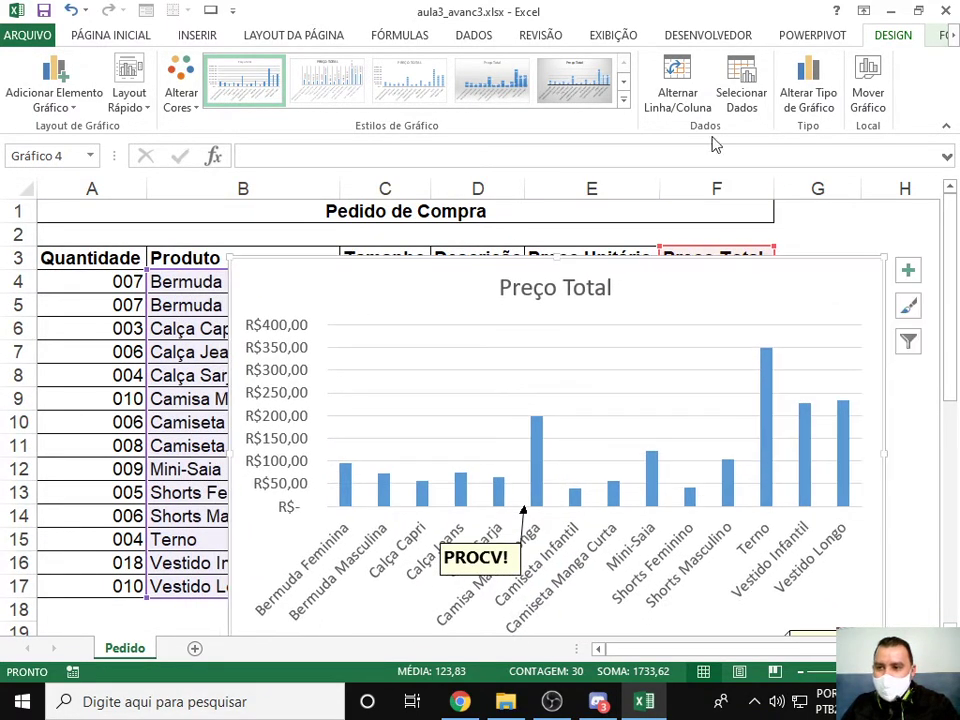
click(868, 90)
click(731, 504)
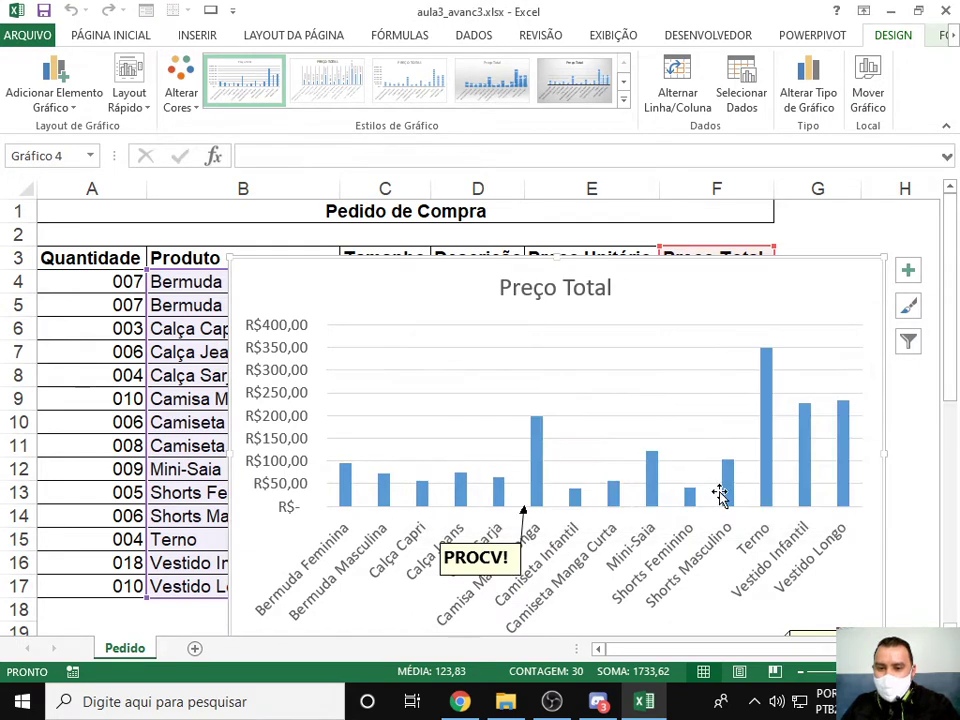
click(868, 90)
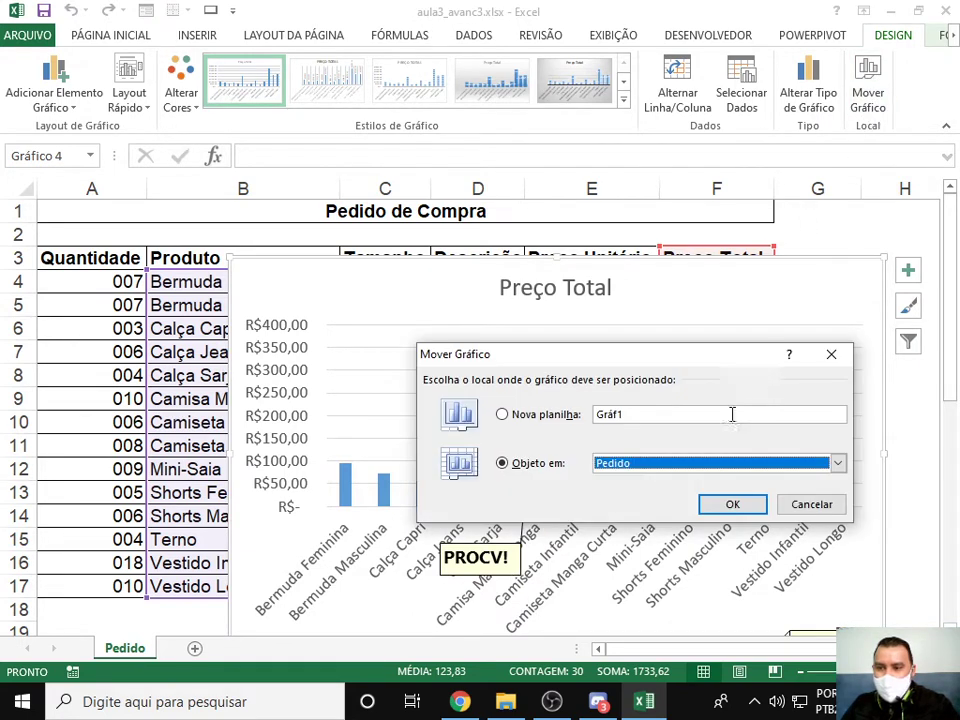
click(540, 414)
click(731, 504)
scroll(302, 568, down, 1)
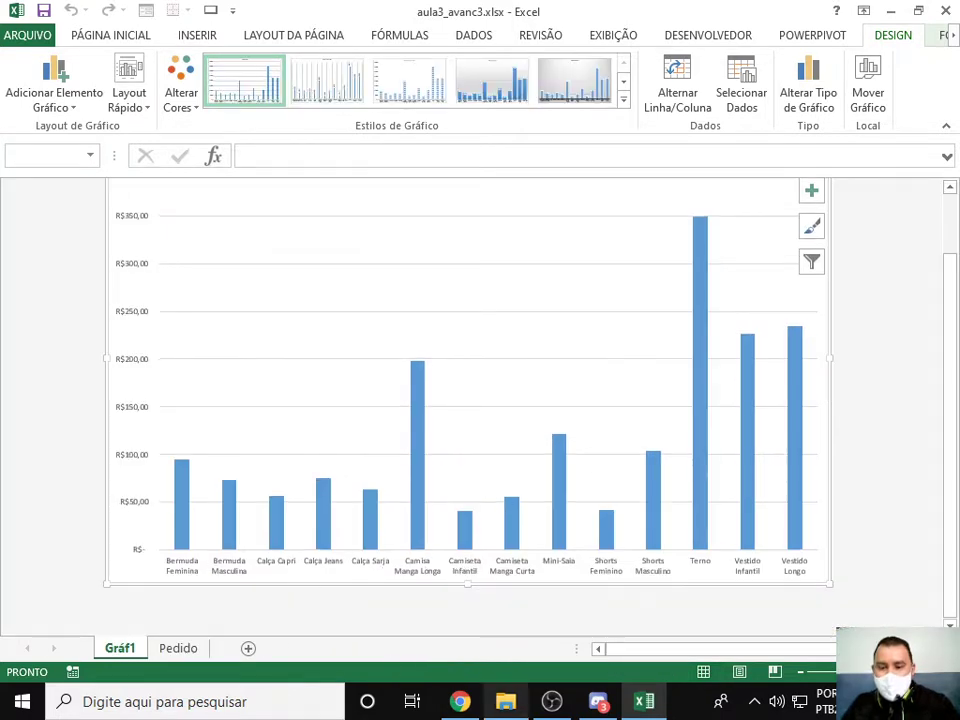
Switch to Discord, review the recent messages in the geral channel and close the ended transmission.
click(598, 701)
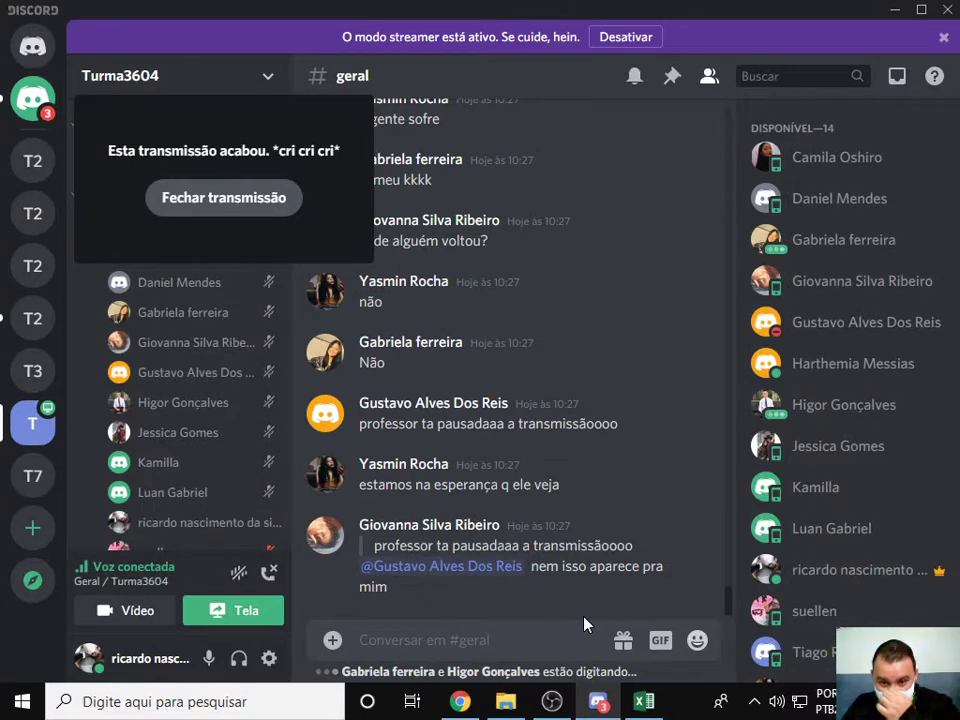
scroll(490, 402, up, 1)
scroll(490, 402, up, 2)
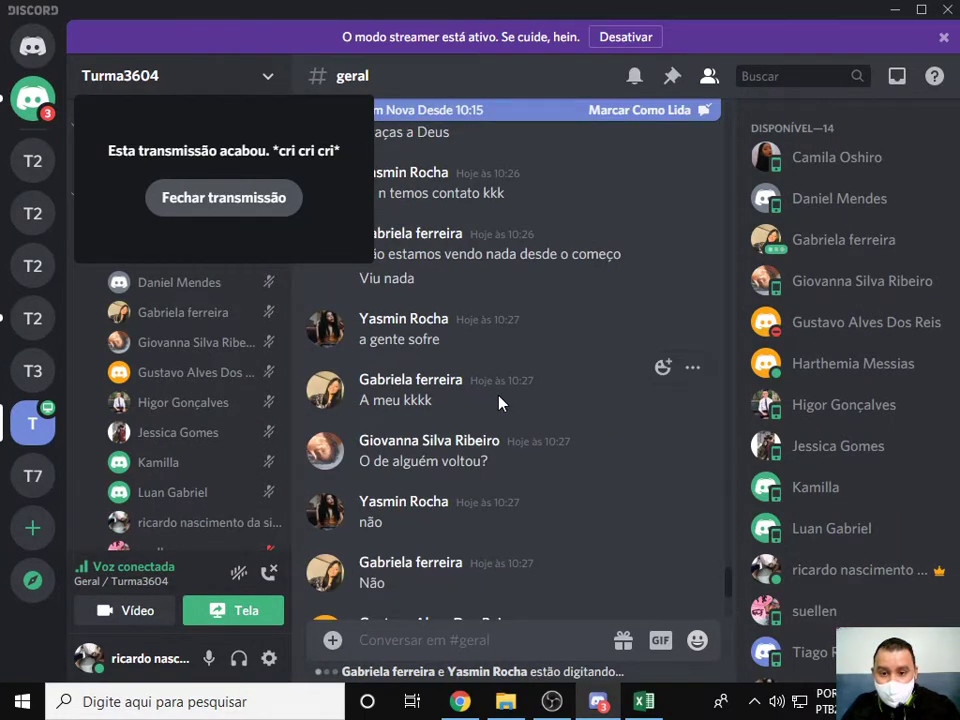
scroll(499, 403, up, 1)
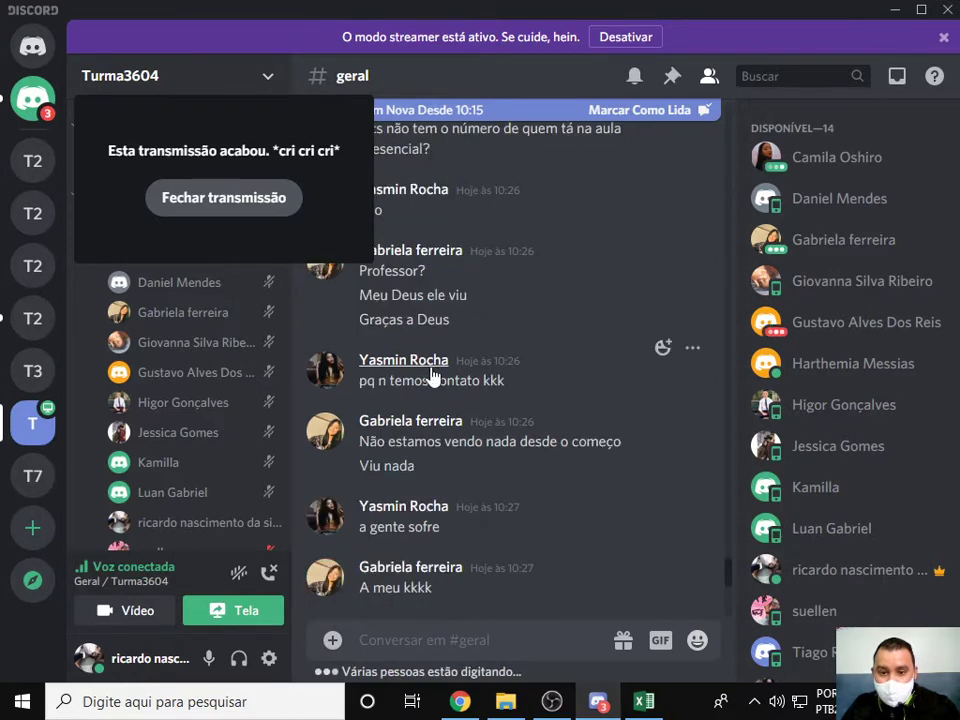
scroll(435, 373, up, 3)
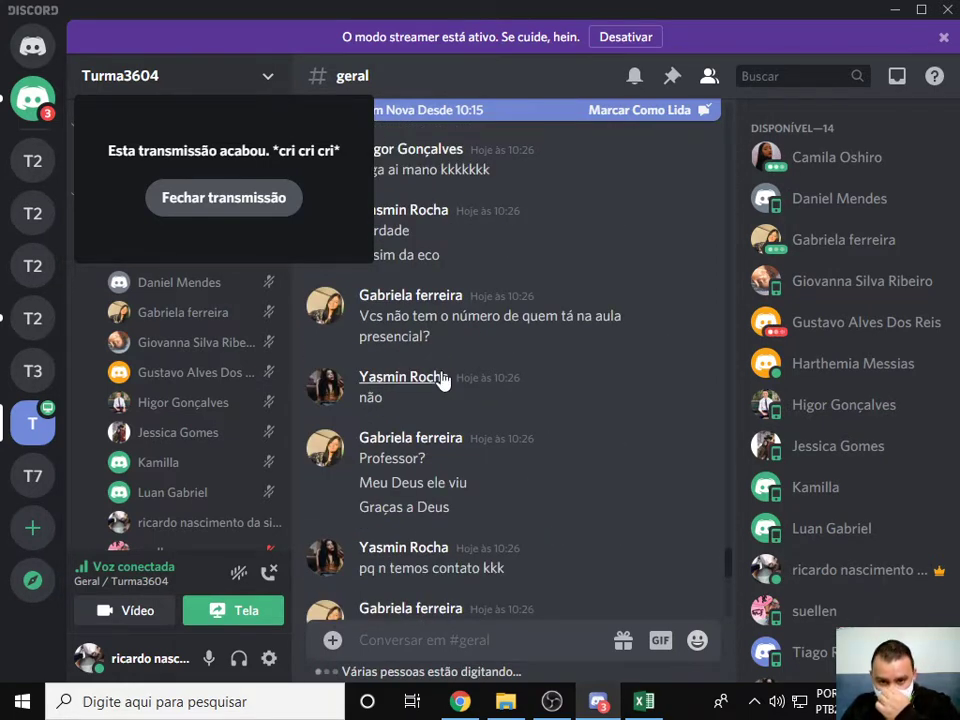
scroll(440, 380, down, 6)
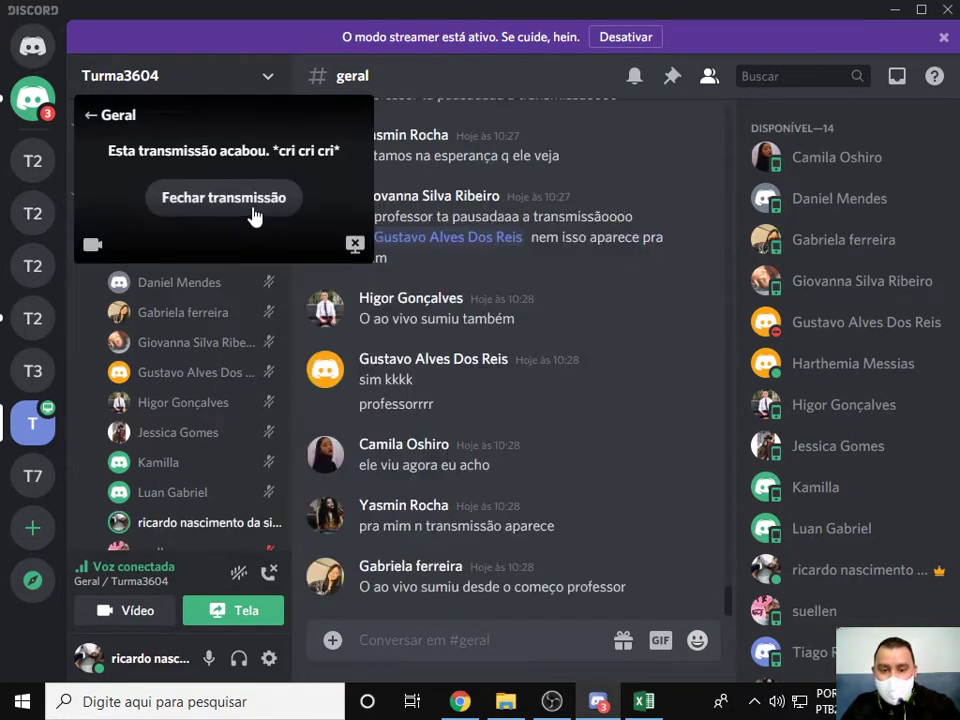
click(224, 198)
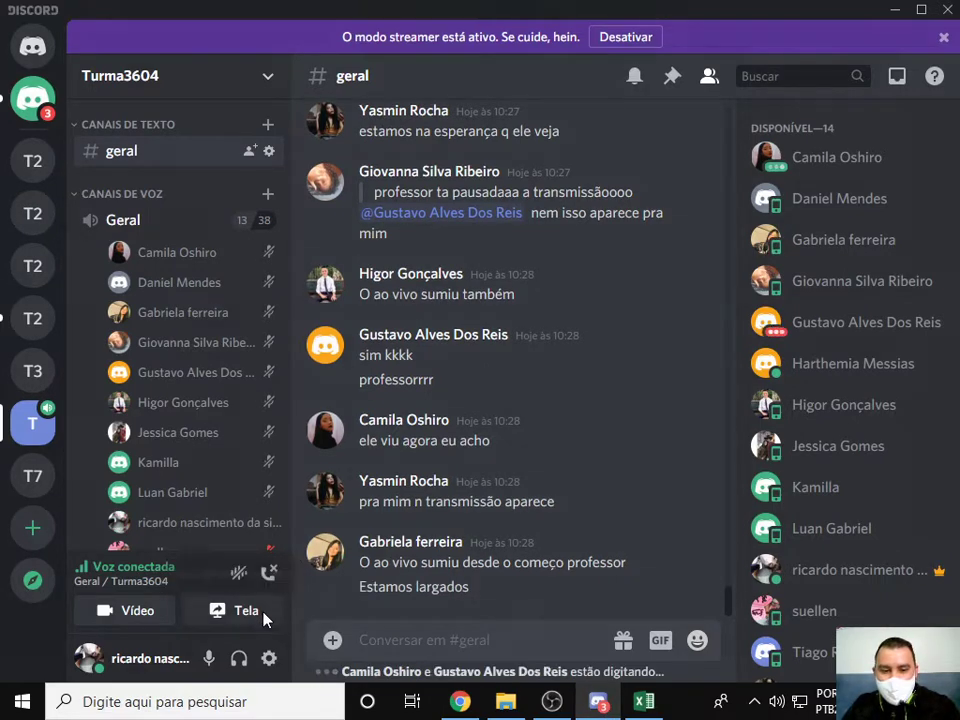
Share Screen 1 live in the Geral voice channel and check the replies in the geral text channel.
click(265, 620)
click(400, 247)
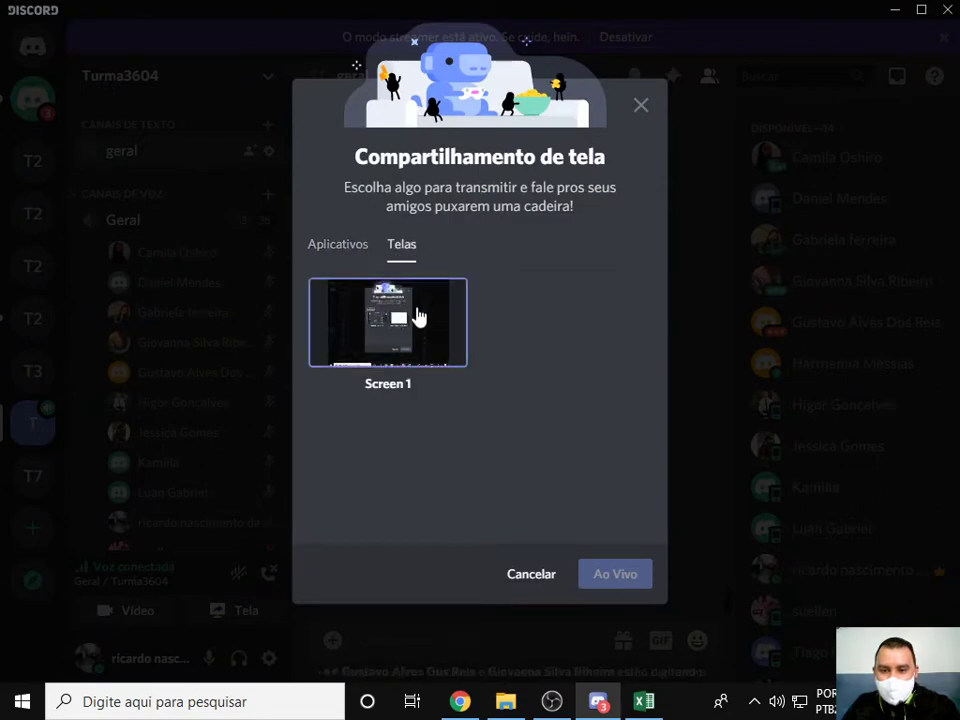
click(414, 317)
click(626, 560)
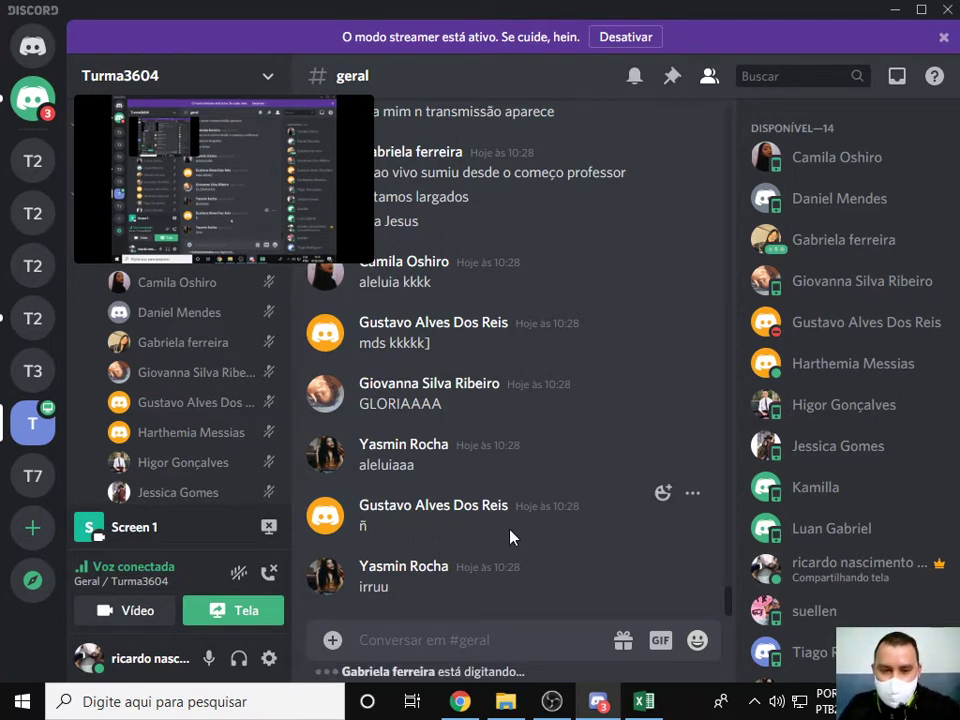
click(482, 641)
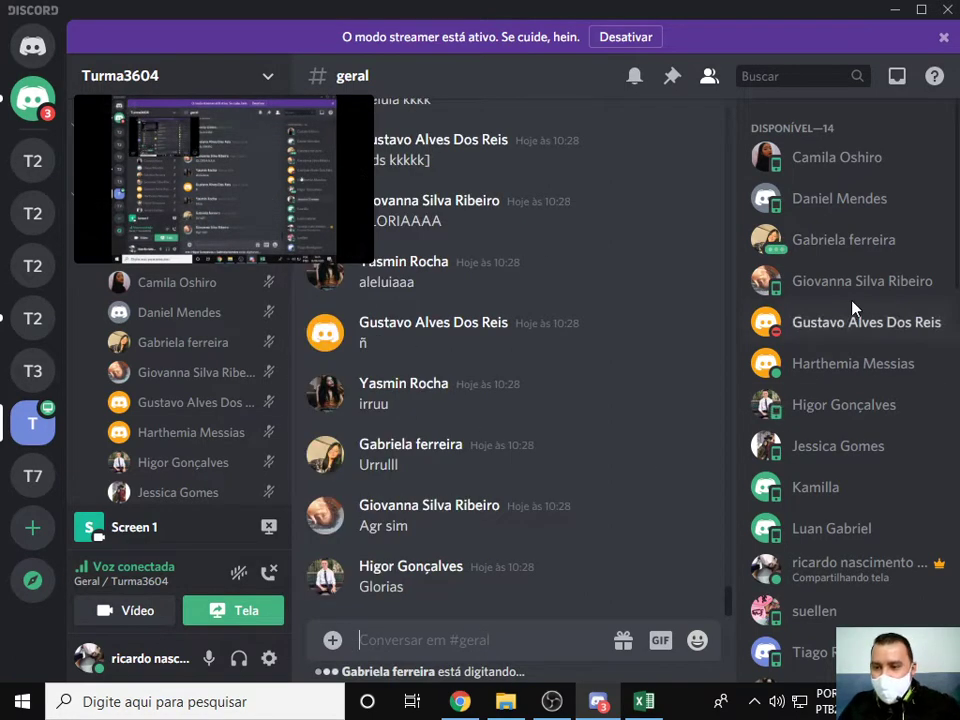
scroll(840, 323, down, 2)
scroll(360, 500, up, 3)
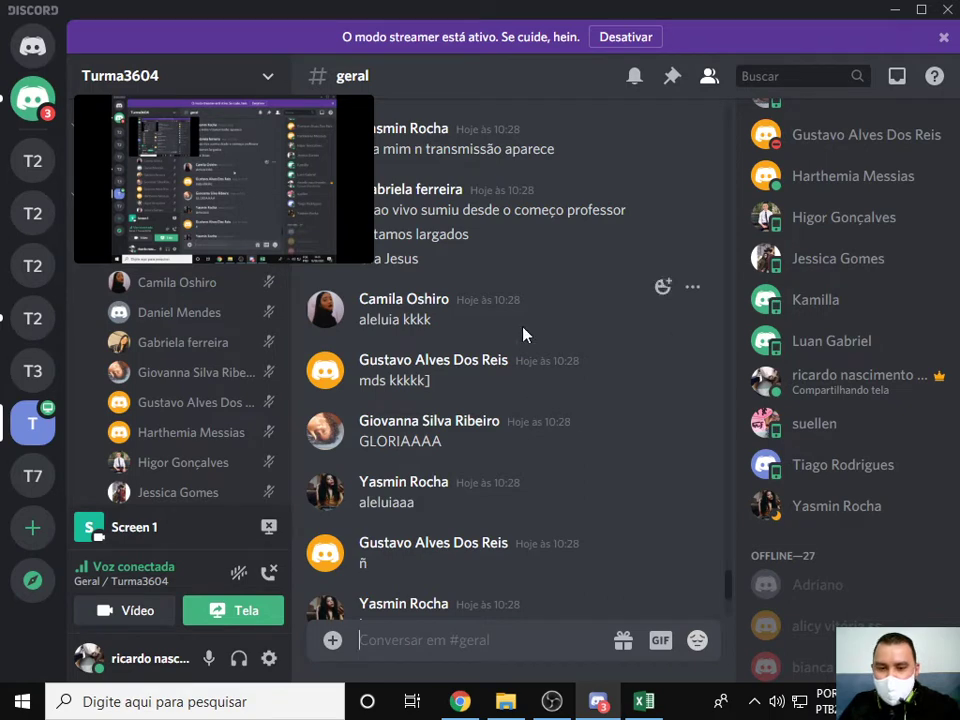
Switch back to Excel and permanently delete the Gráf1 chart sheet.
click(645, 705)
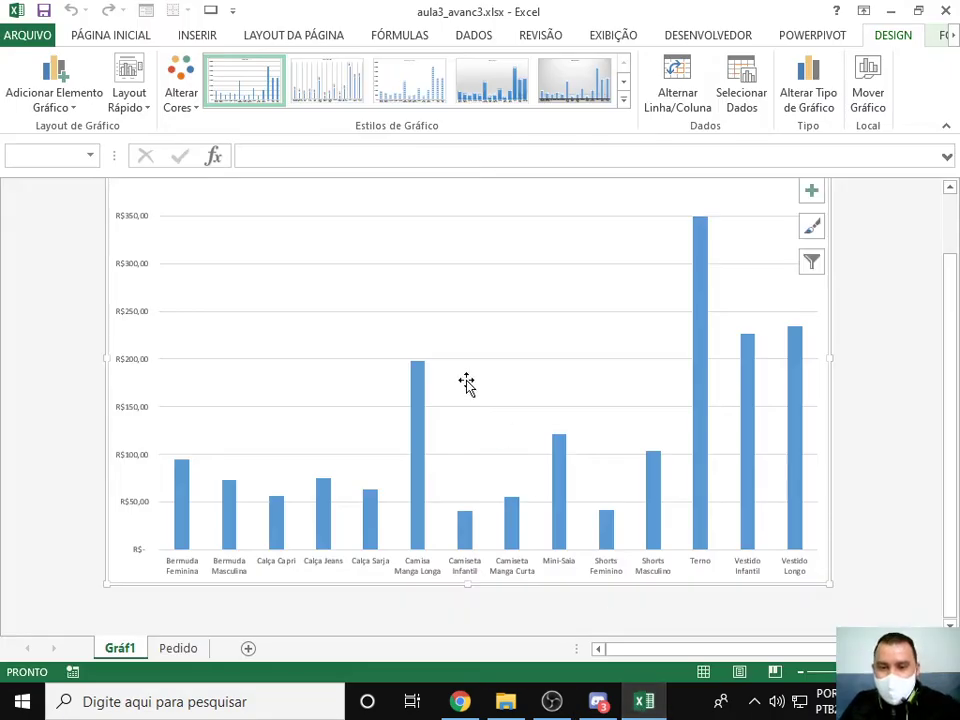
right_click(135, 648)
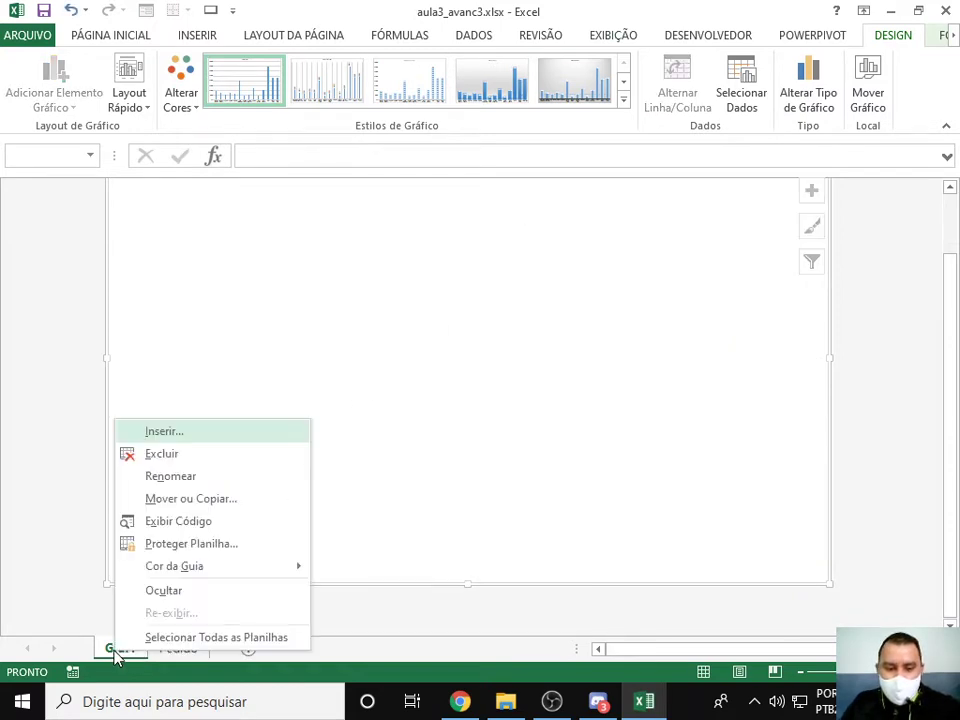
click(175, 455)
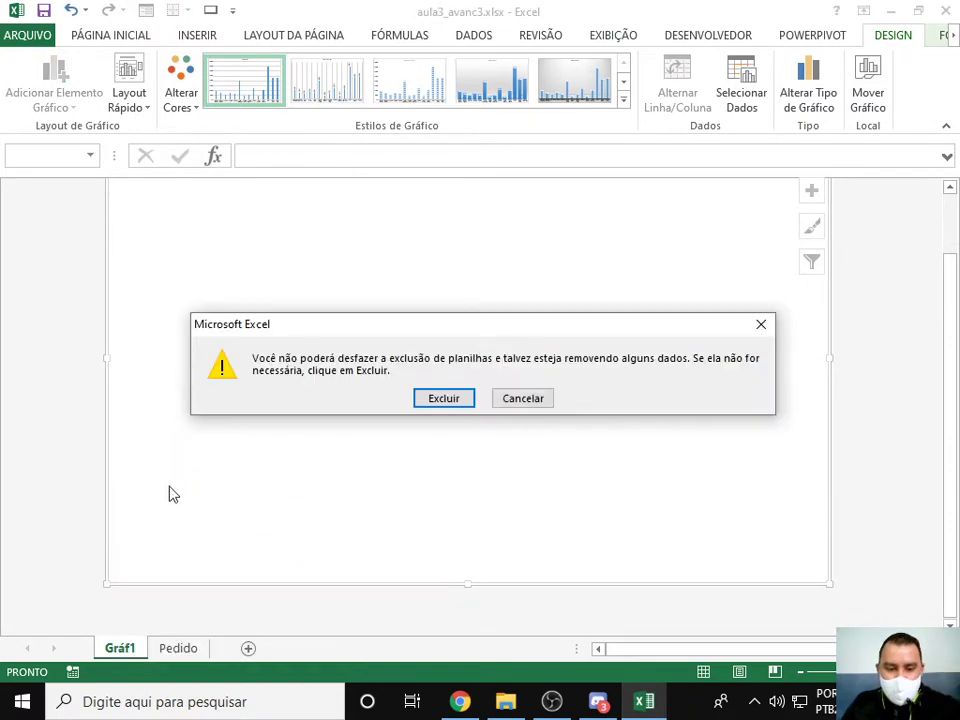
click(444, 400)
click(385, 447)
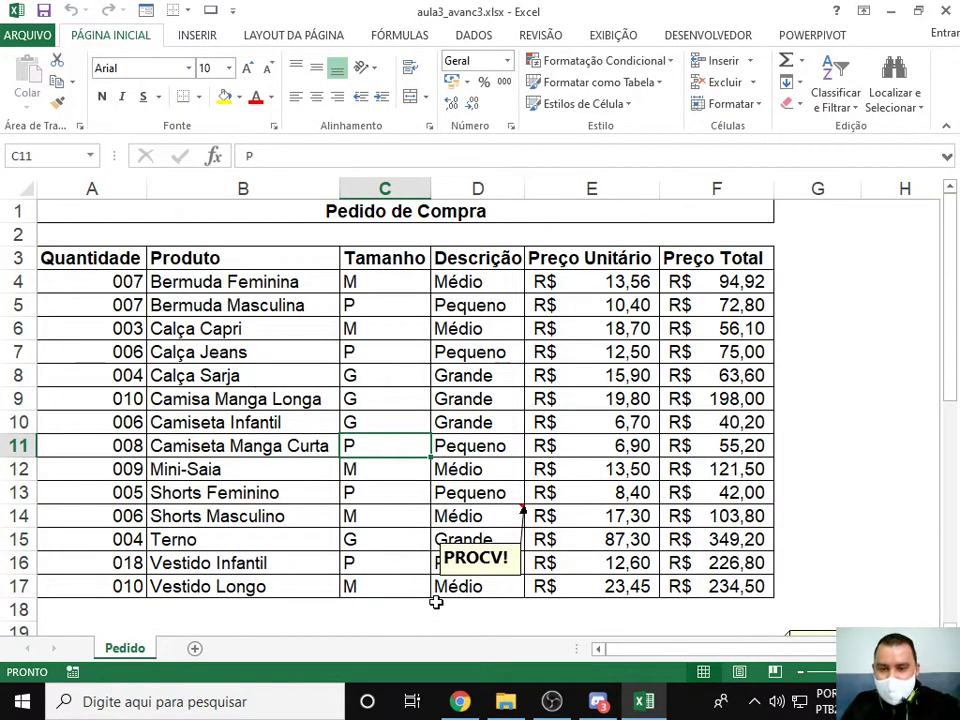
scroll(462, 580, down, 2)
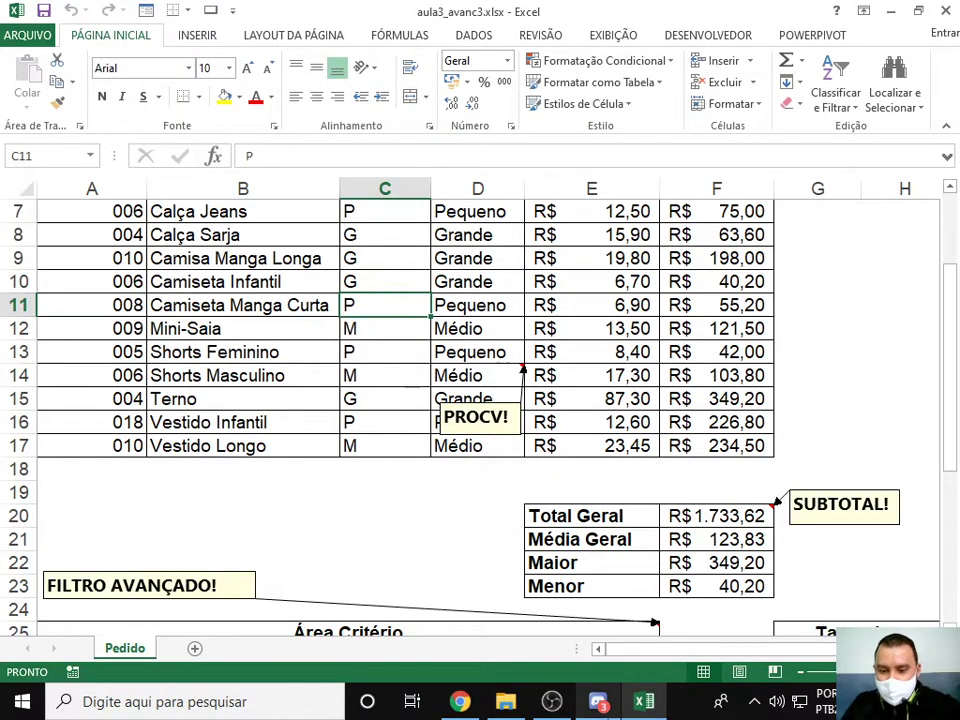
Switch to Discord and check the screen share's viewers and the new messages in the geral channel.
click(600, 704)
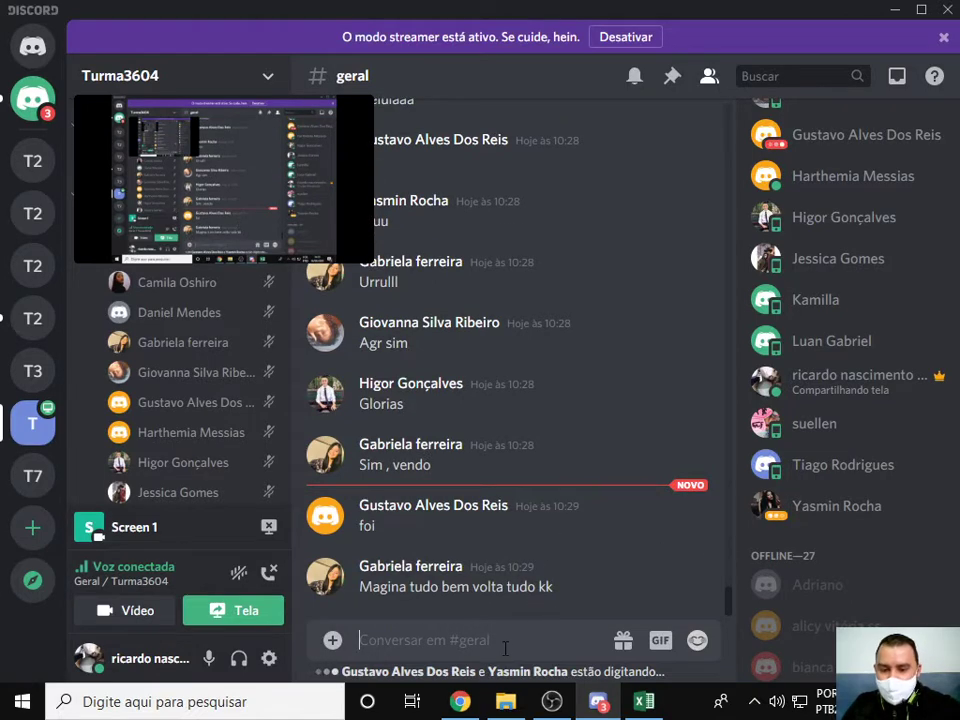
mouse_move(130, 250)
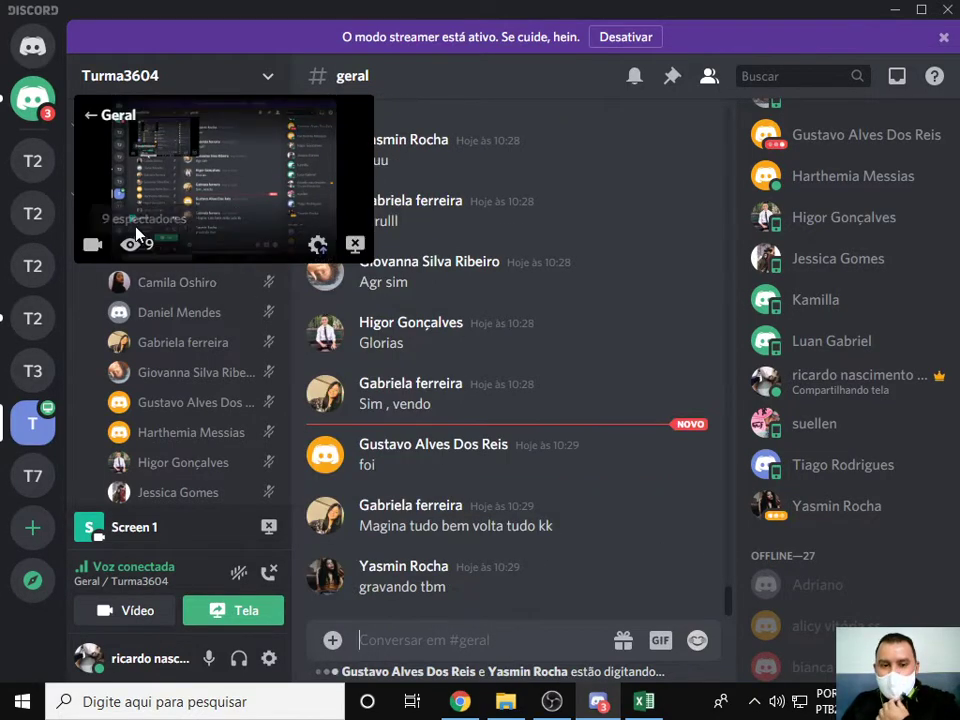
click(640, 700)
click(632, 684)
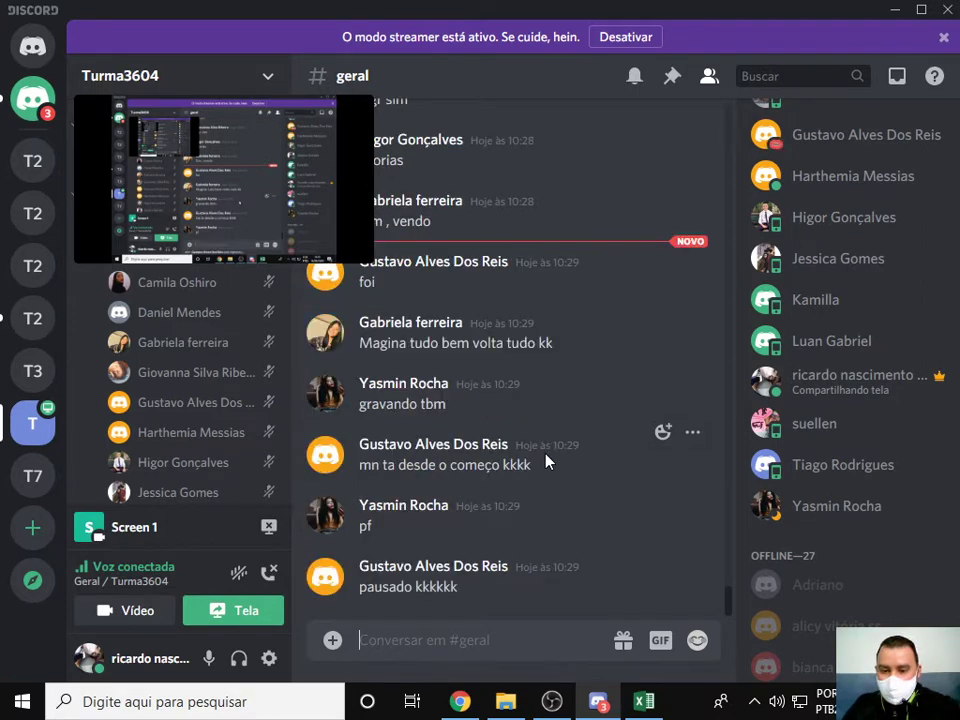
click(550, 650)
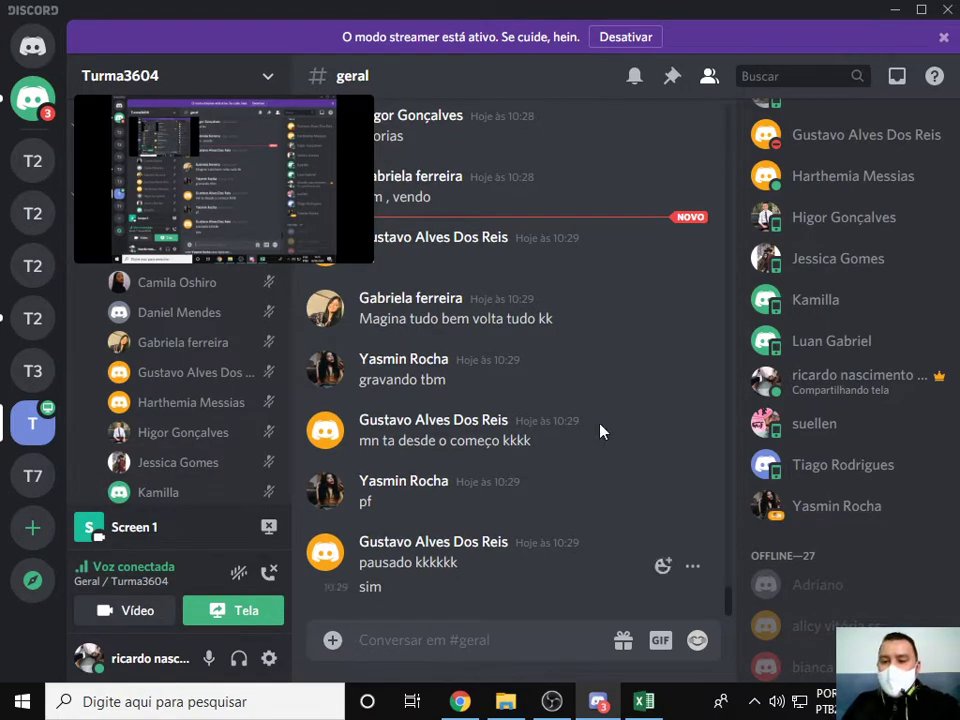
scroll(795, 500, up, 3)
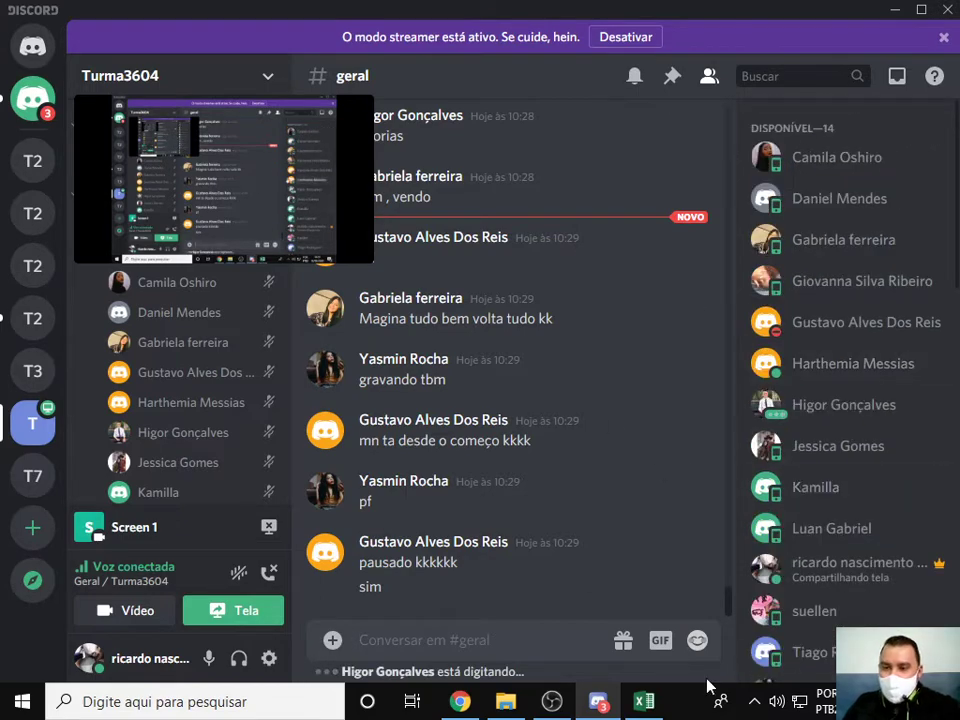
Switch back to Excel and clear the Total Geral, Média Geral, Maior and Menor results in F20:F23.
click(643, 701)
scroll(650, 480, up, 2)
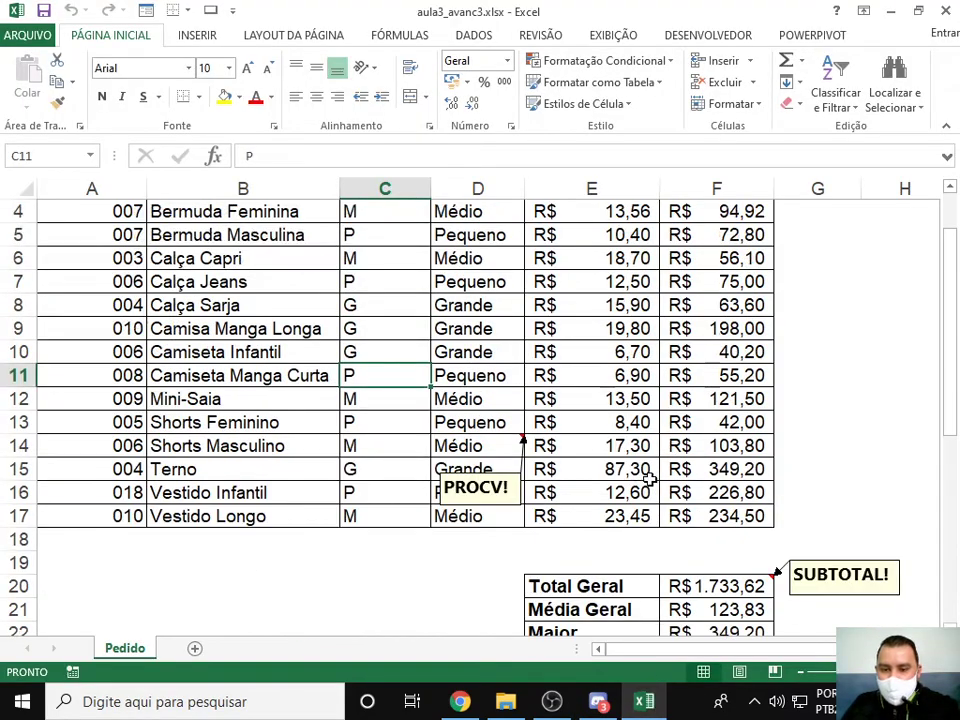
scroll(610, 465, down, 4)
drag(720, 376, 754, 450)
key(Delete)
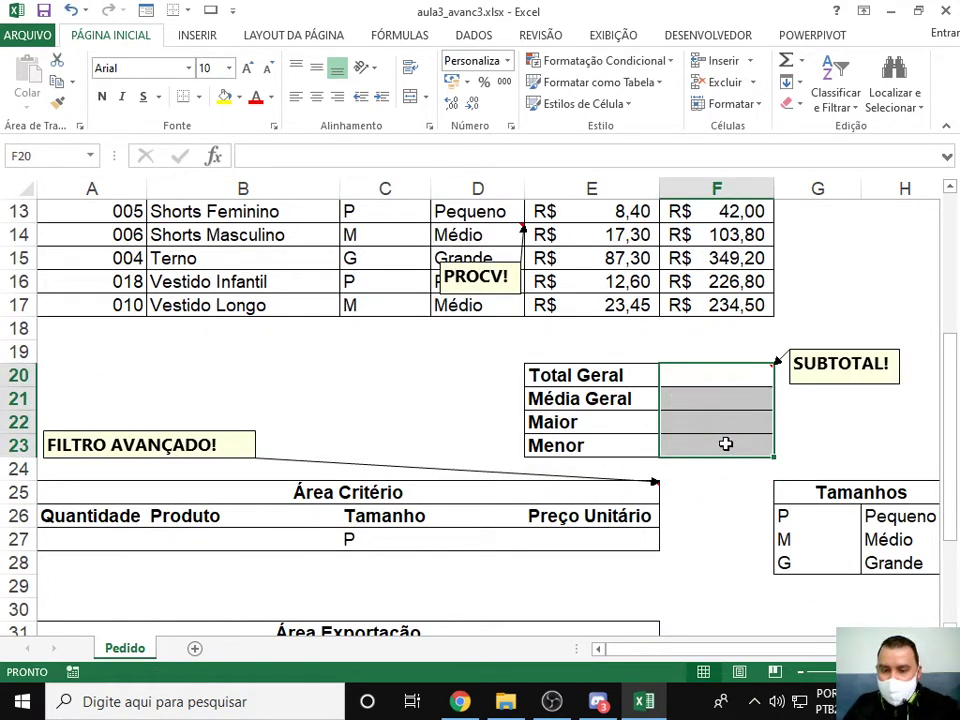
Begin a SUBTOTAL formula in the Total Geral cell F20 and point out the function and its argument list.
scroll(709, 448, up, 4)
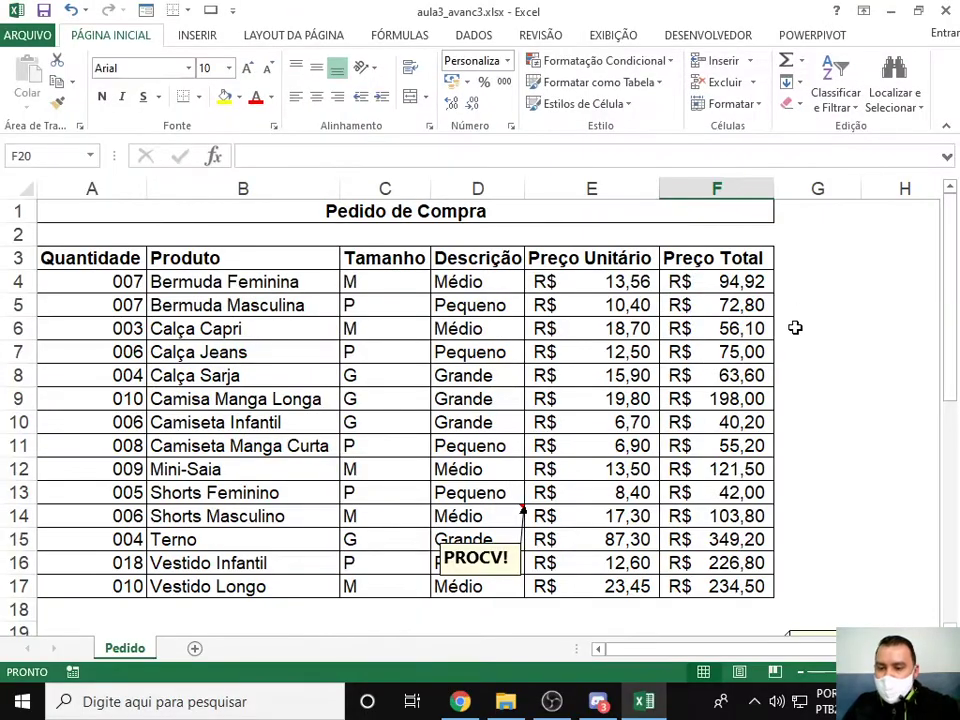
scroll(797, 330, down, 3)
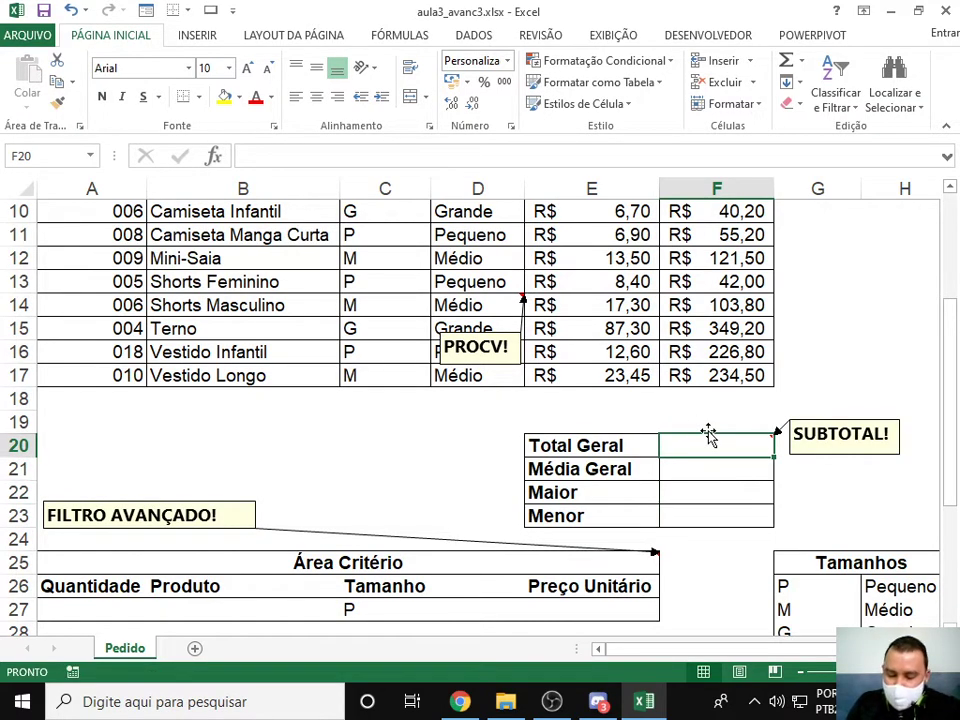
text(=su)
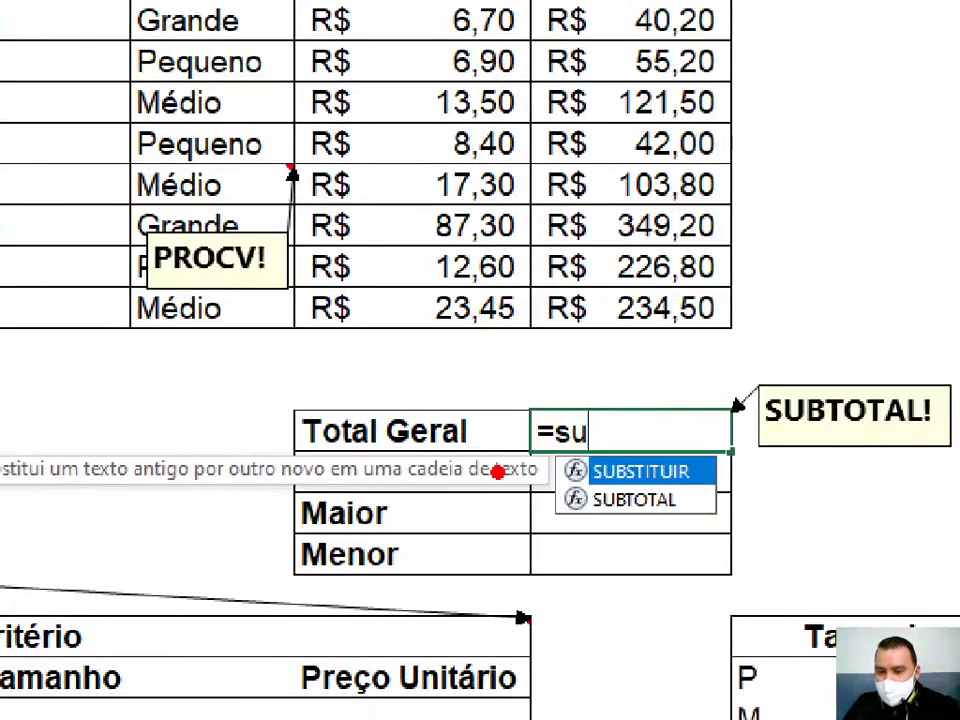
drag(594, 471, 754, 517)
drag(682, 532, 746, 531)
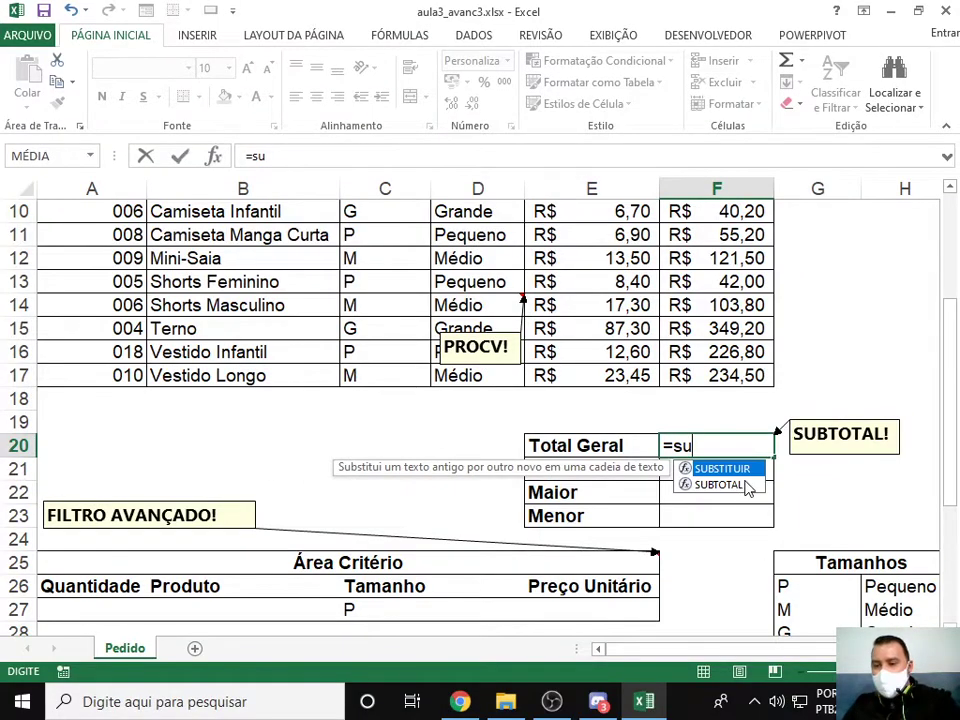
double_click(740, 484)
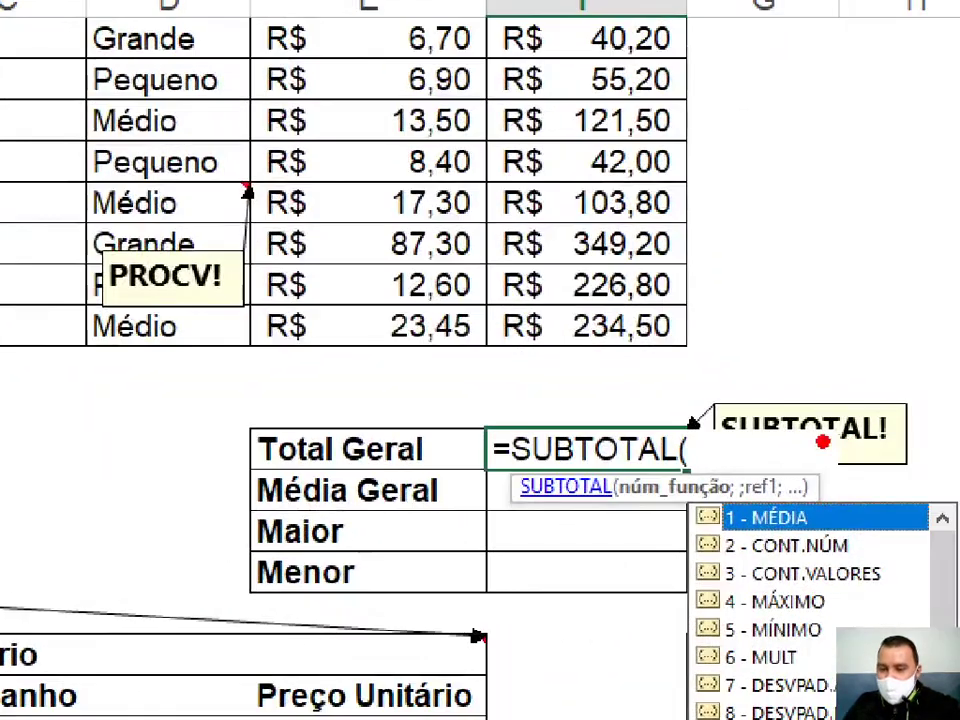
drag(665, 457, 721, 471)
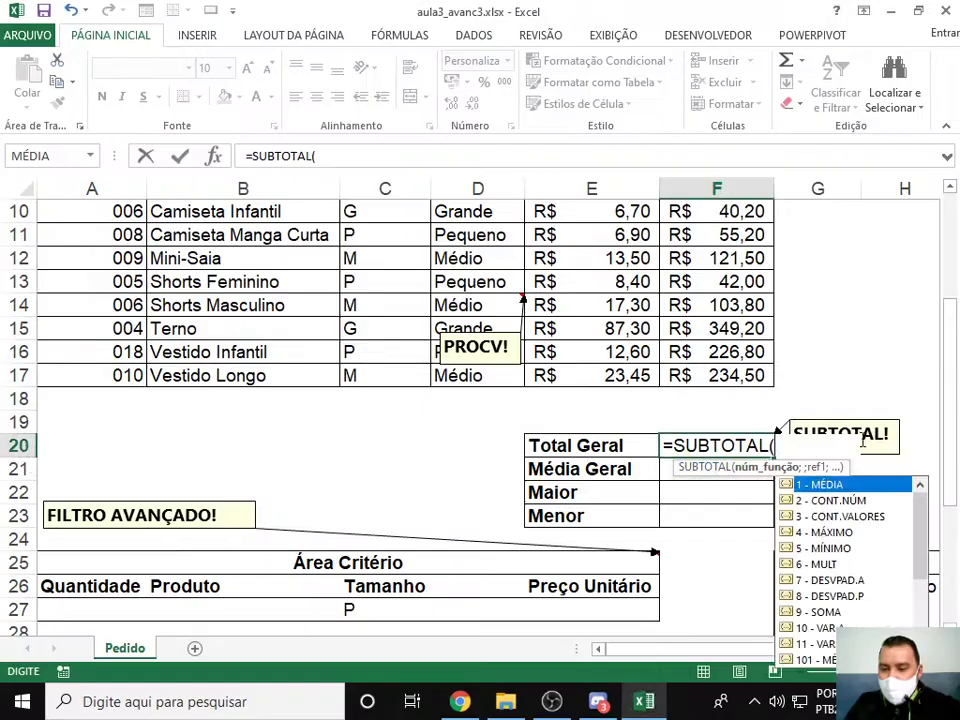
Set the function number of the F20 SUBTOTAL formula to 9 - SOMA and move on to the reference argument.
scroll(955, 470, down, 2)
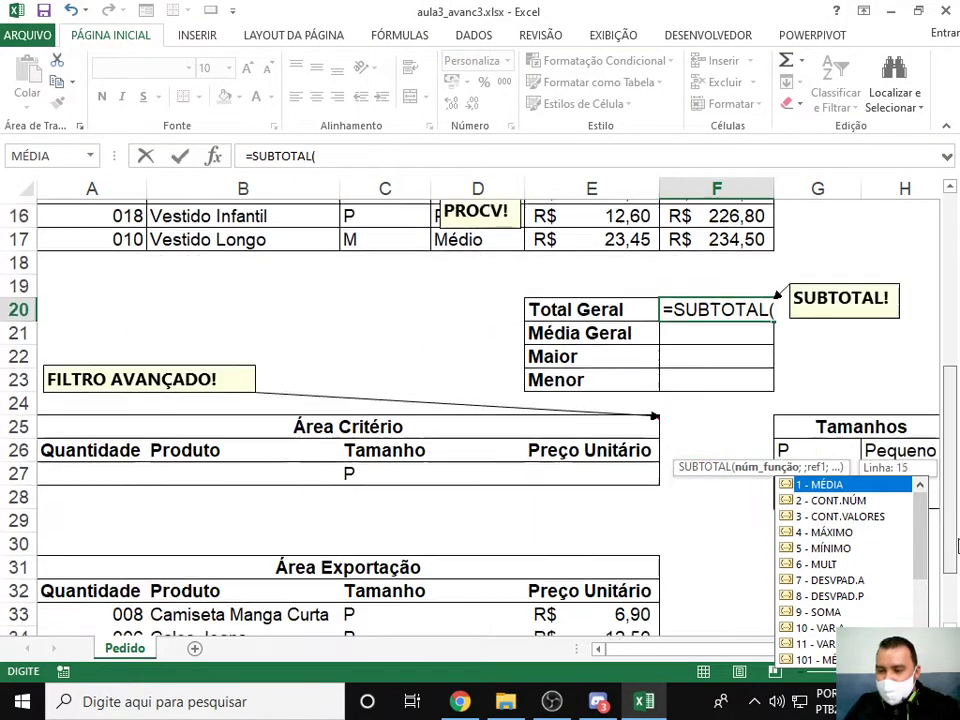
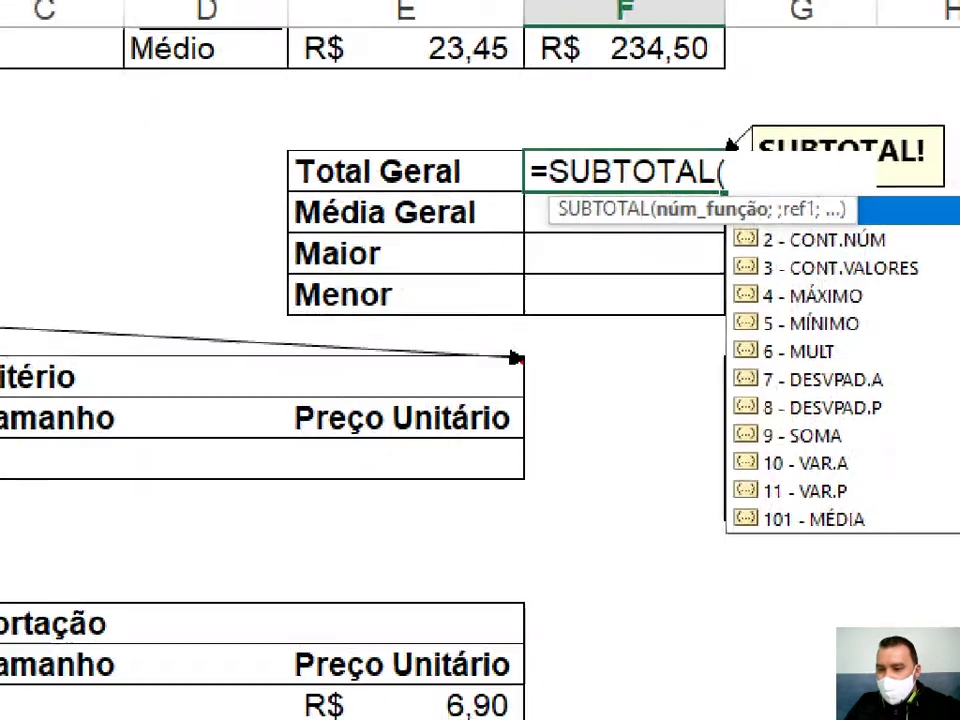
mouse_move(689, 401)
mouse_down()
mouse_move(756, 461)
mouse_move(893, 461)
mouse_up()
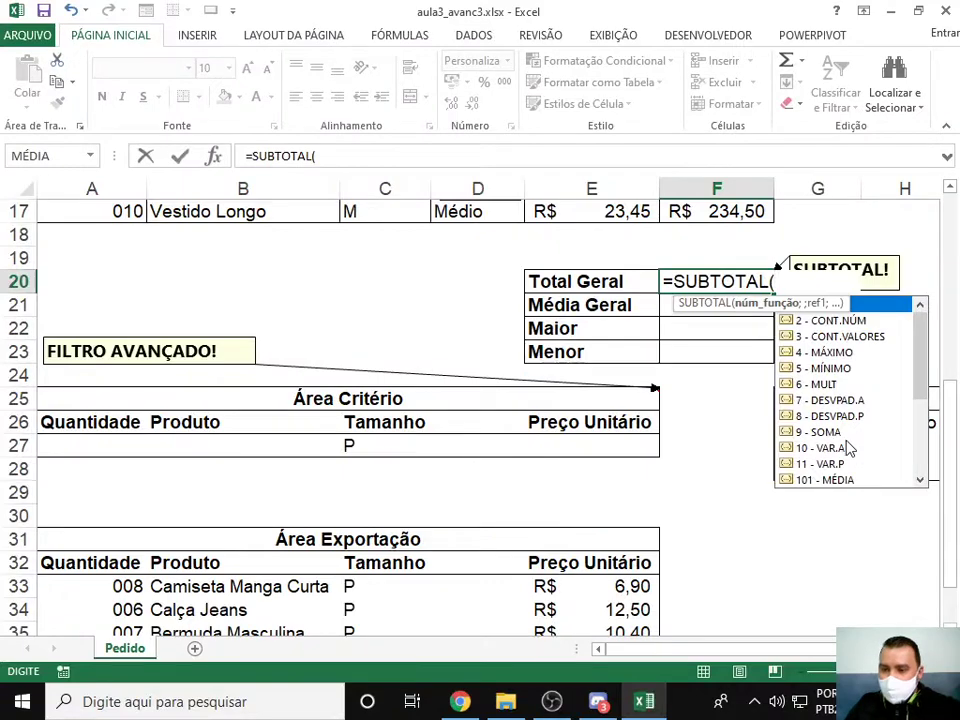
click(815, 442)
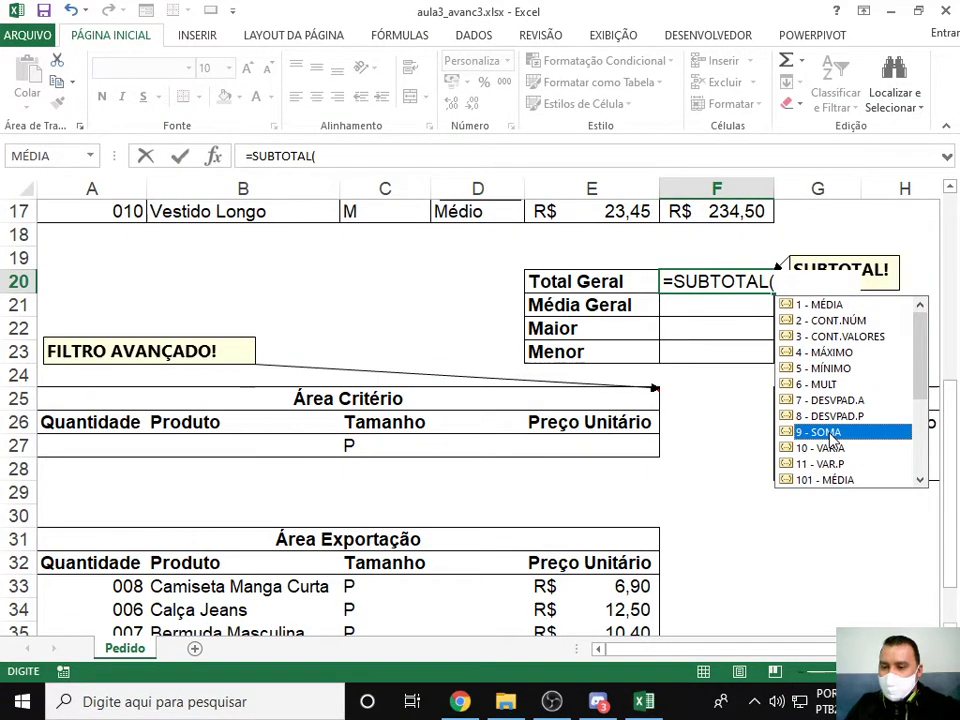
double_click(822, 432)
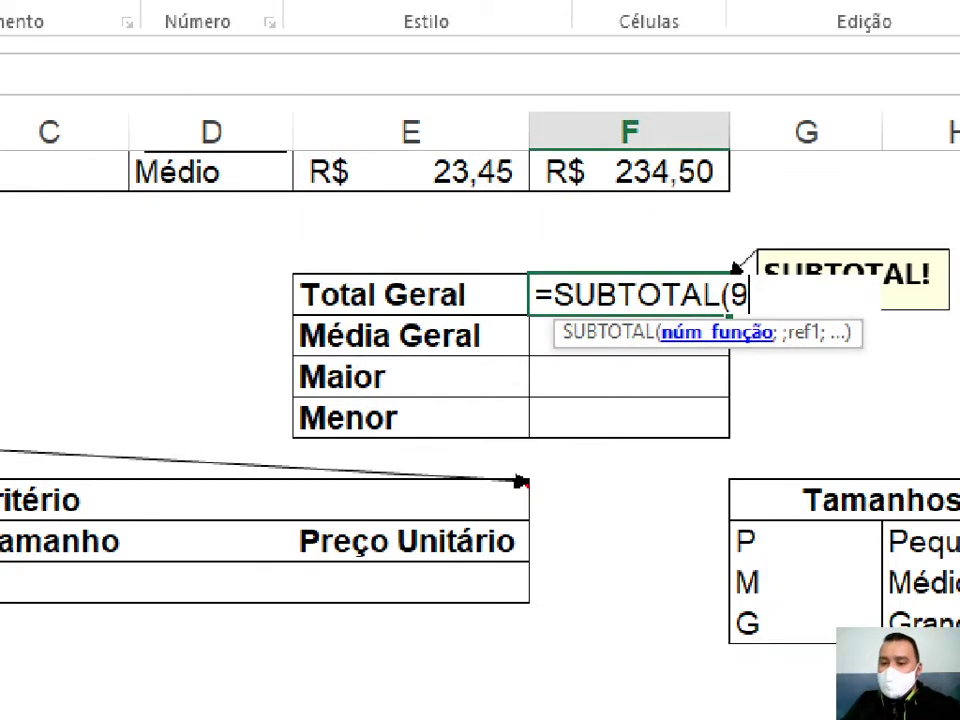
text(;)
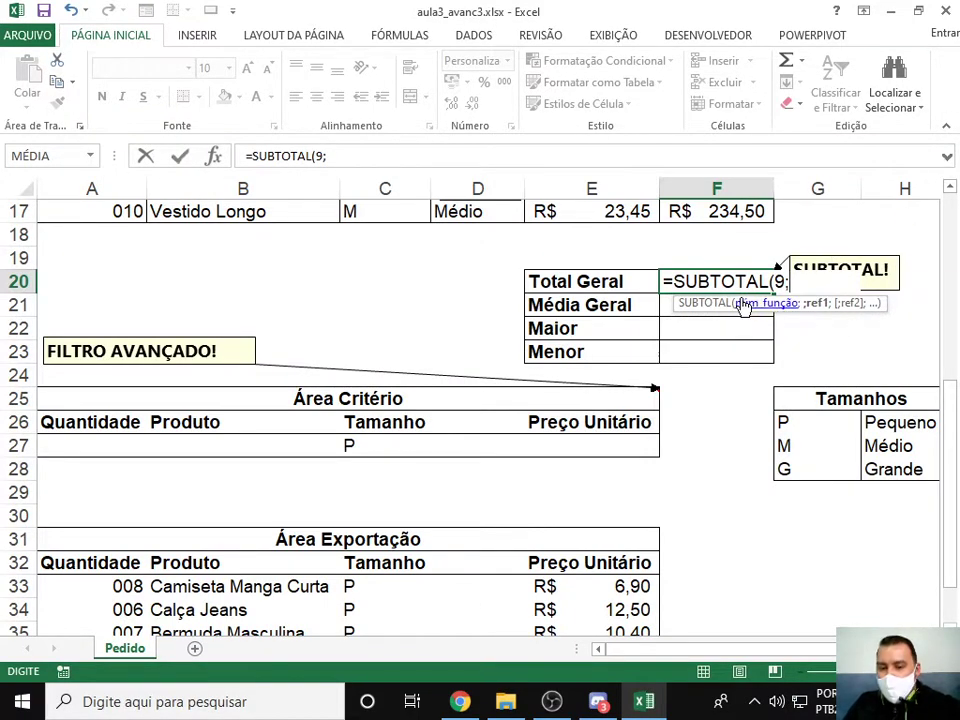
Complete the Total Geral formula in F20 as =SUBTOTAL(9;F4:F16) and check the entered formula.
scroll(766, 289, up, 5)
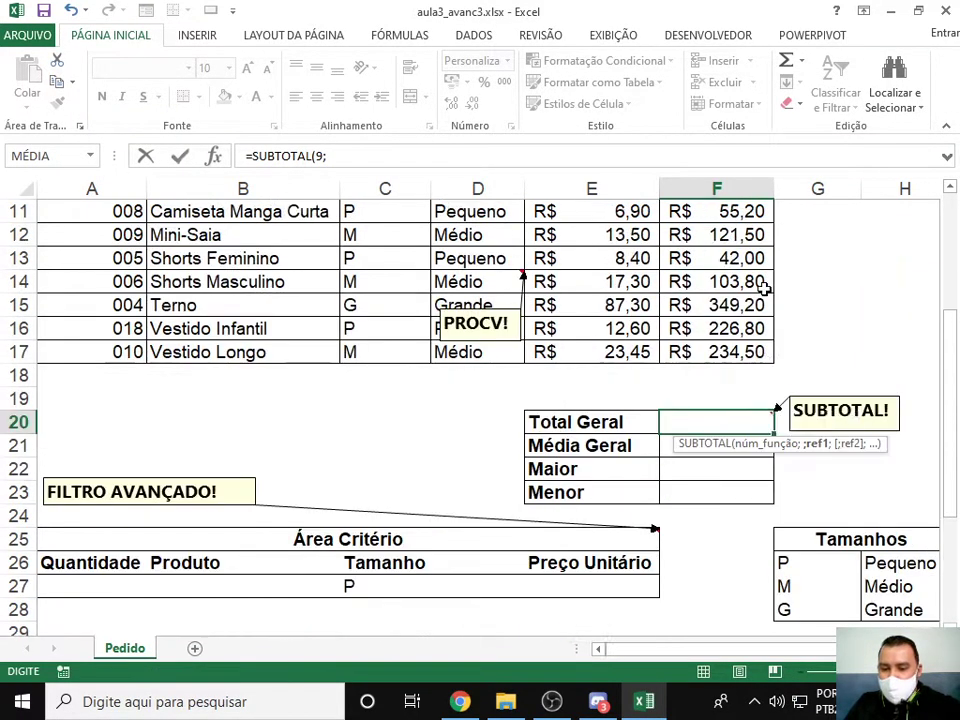
drag(735, 258, 744, 540)
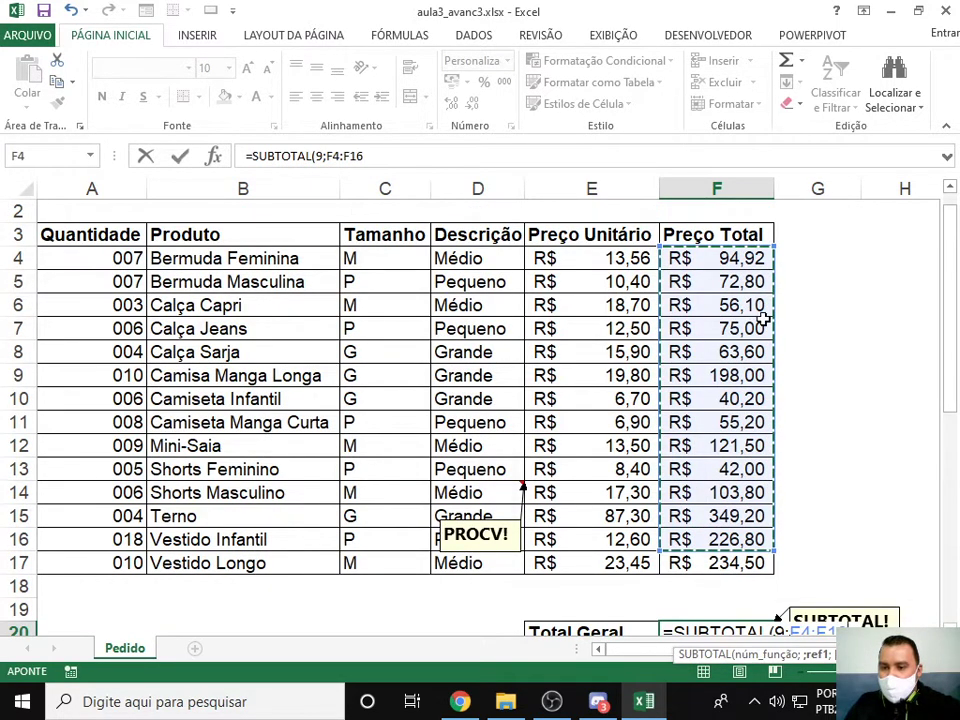
scroll(750, 306, down, 3)
scroll(750, 306, down, 2)
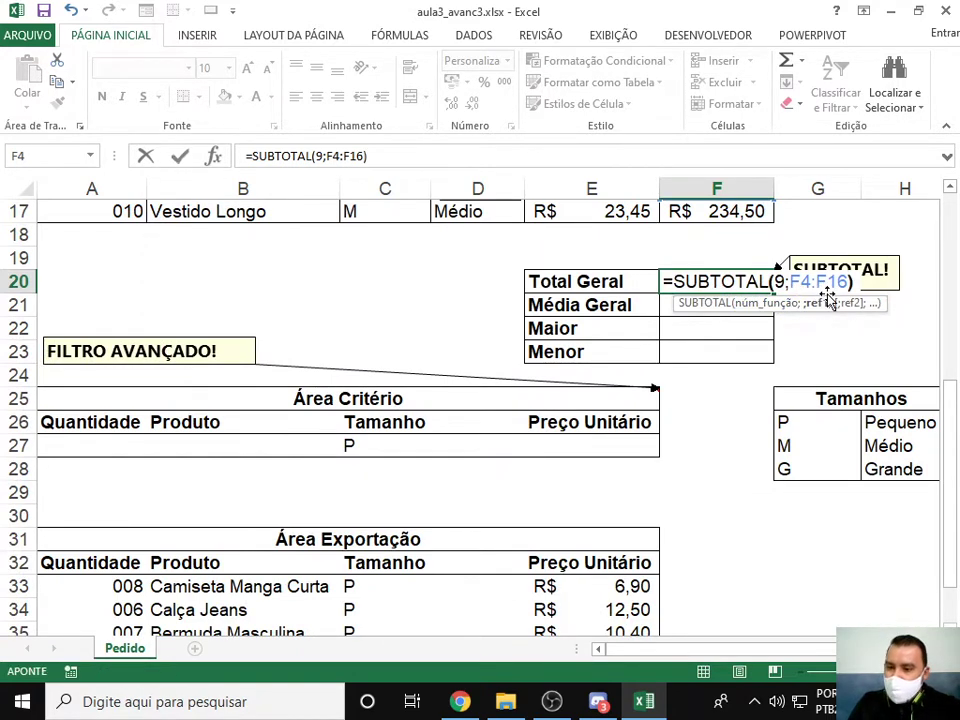
key(Return)
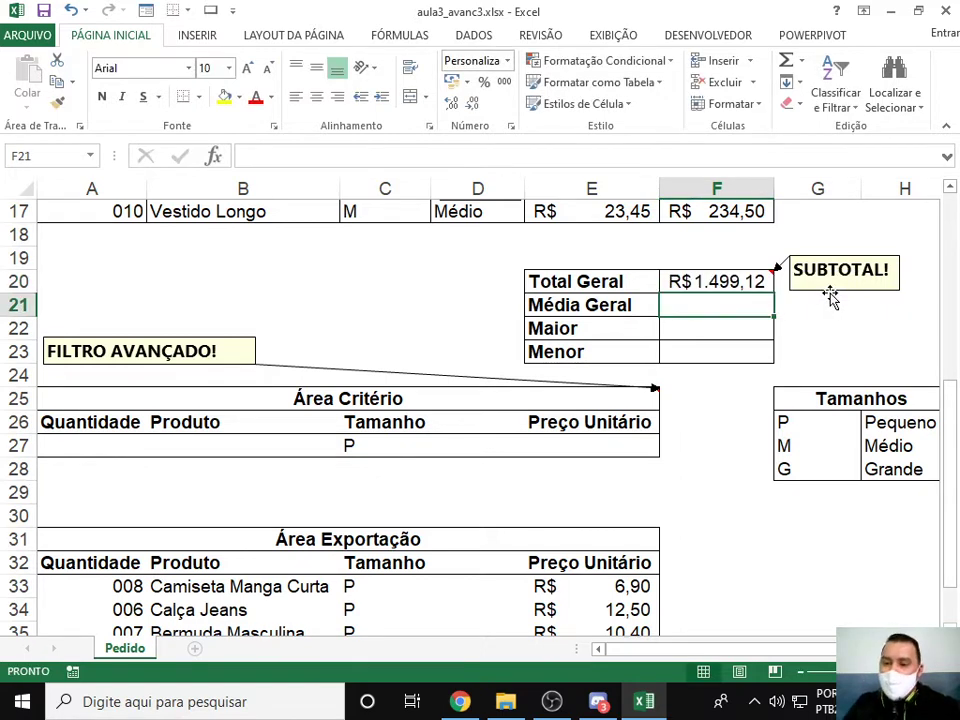
click(735, 284)
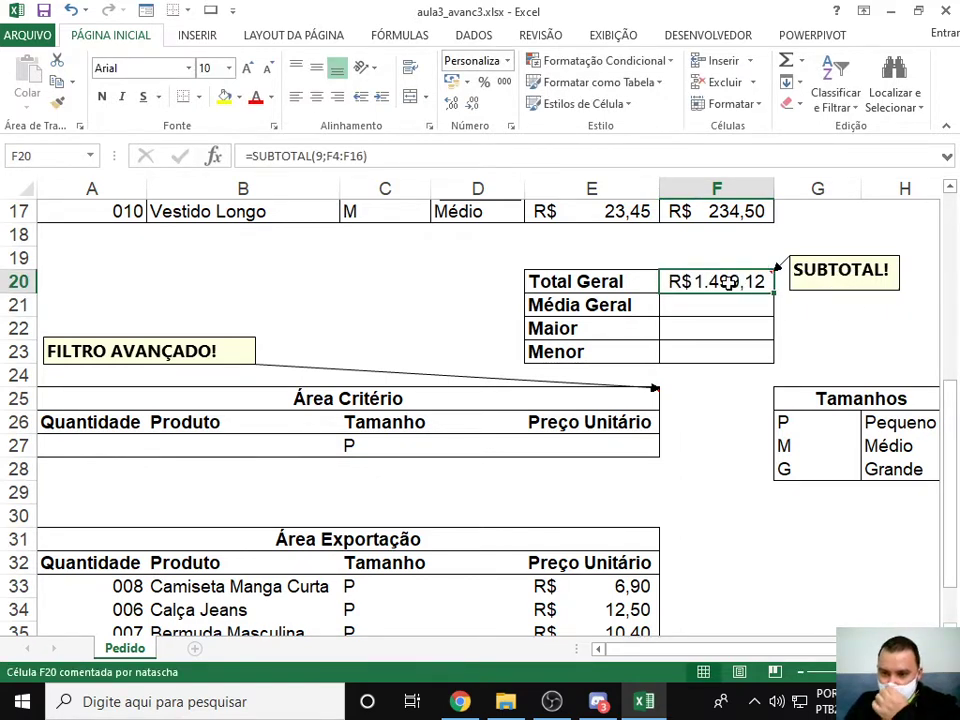
Enter =SUBTOTAL(1;total) in the Média Geral cell F21, using 1 - MÉDIA over the Preço Total values F4:F17.
click(723, 315)
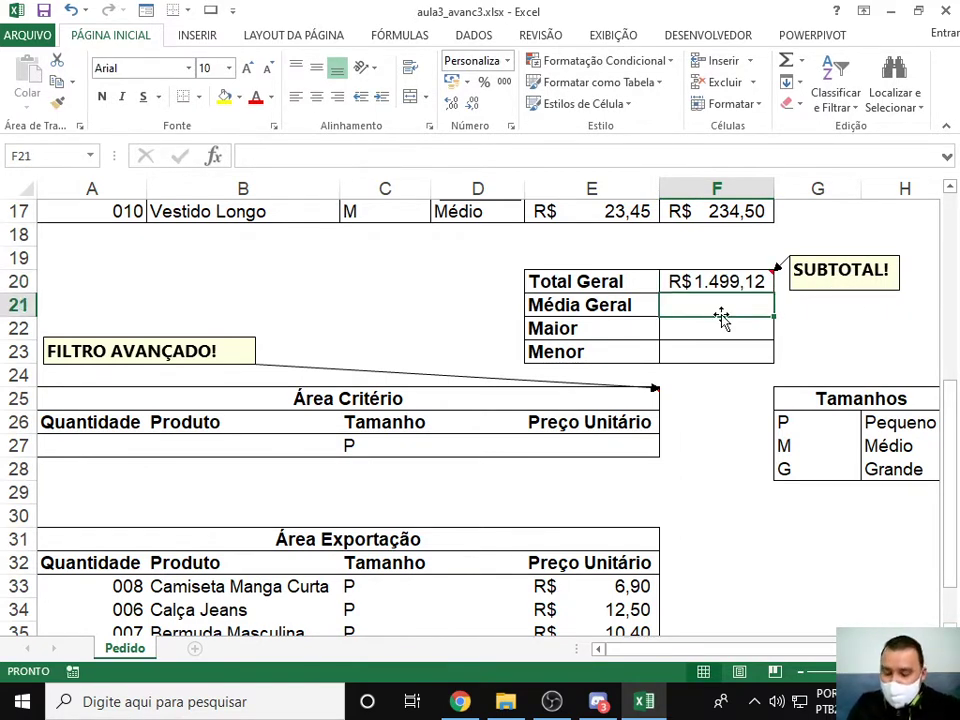
text(=su)
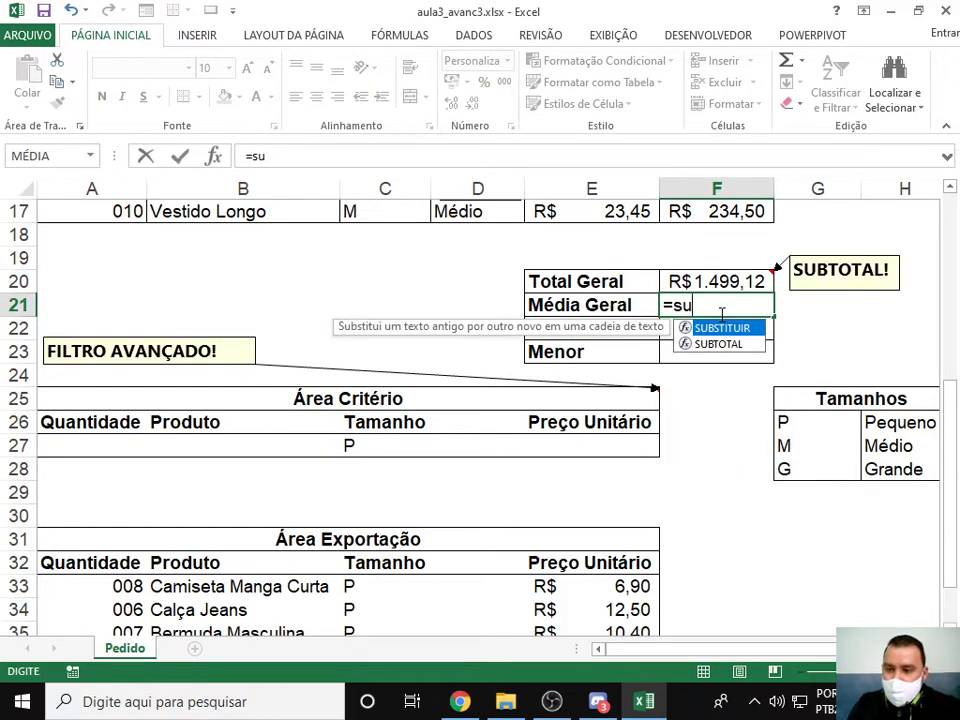
double_click(720, 343)
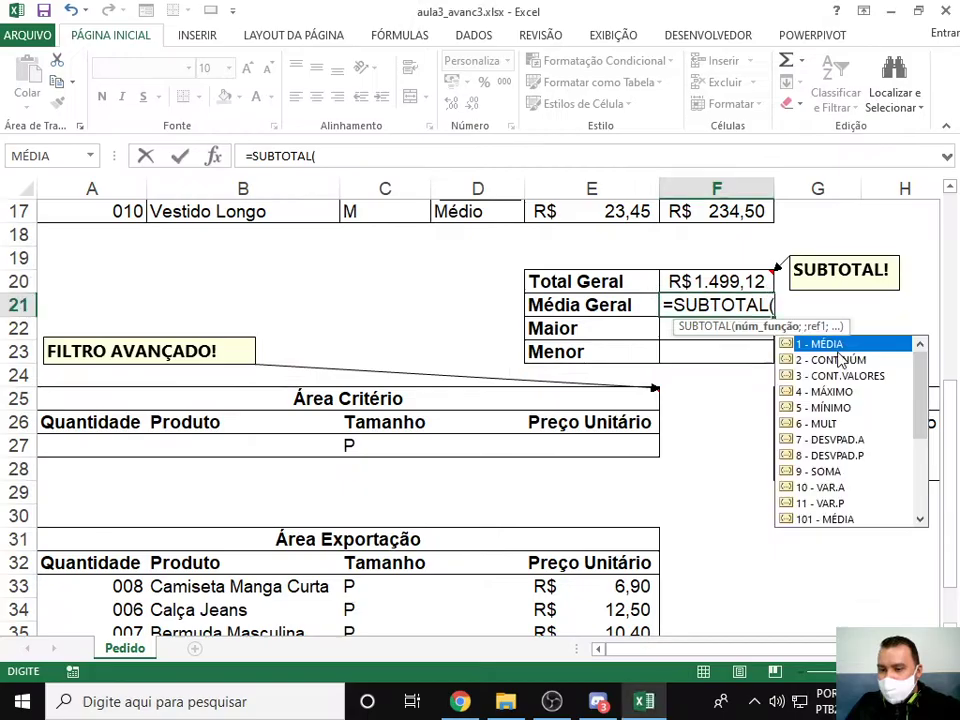
double_click(841, 345)
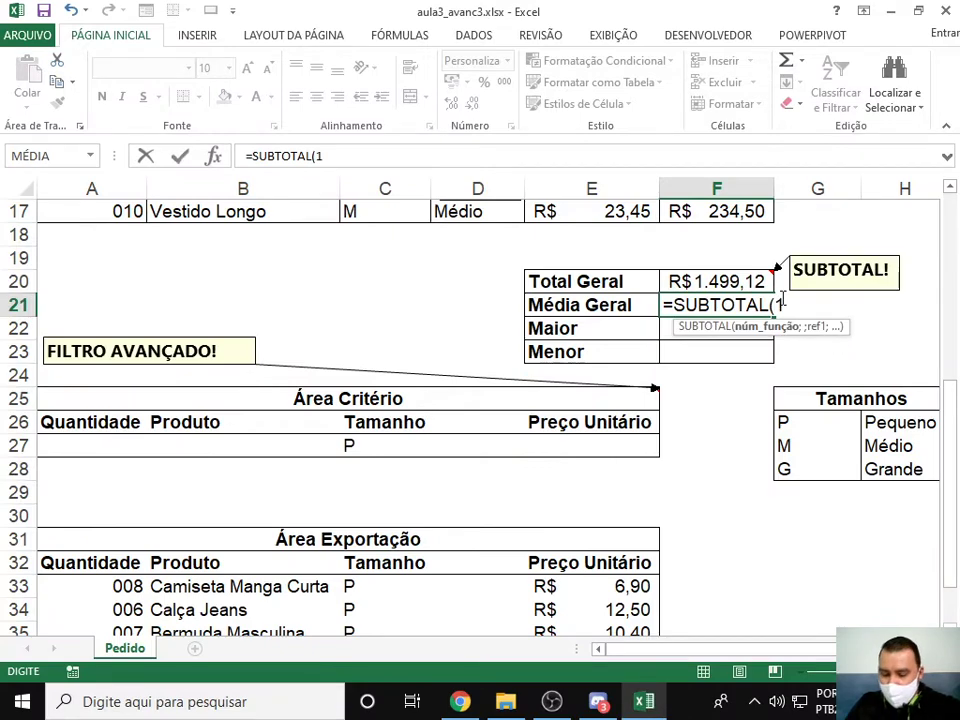
text(;)
scroll(740, 295, up, 5)
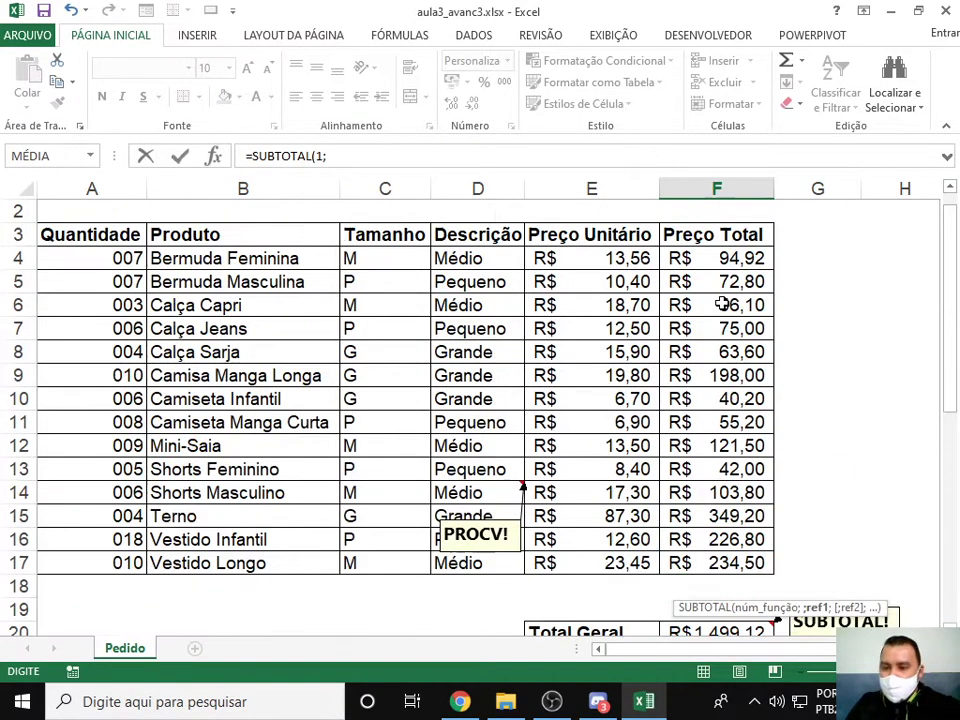
drag(733, 285, 748, 575)
scroll(828, 497, down, 4)
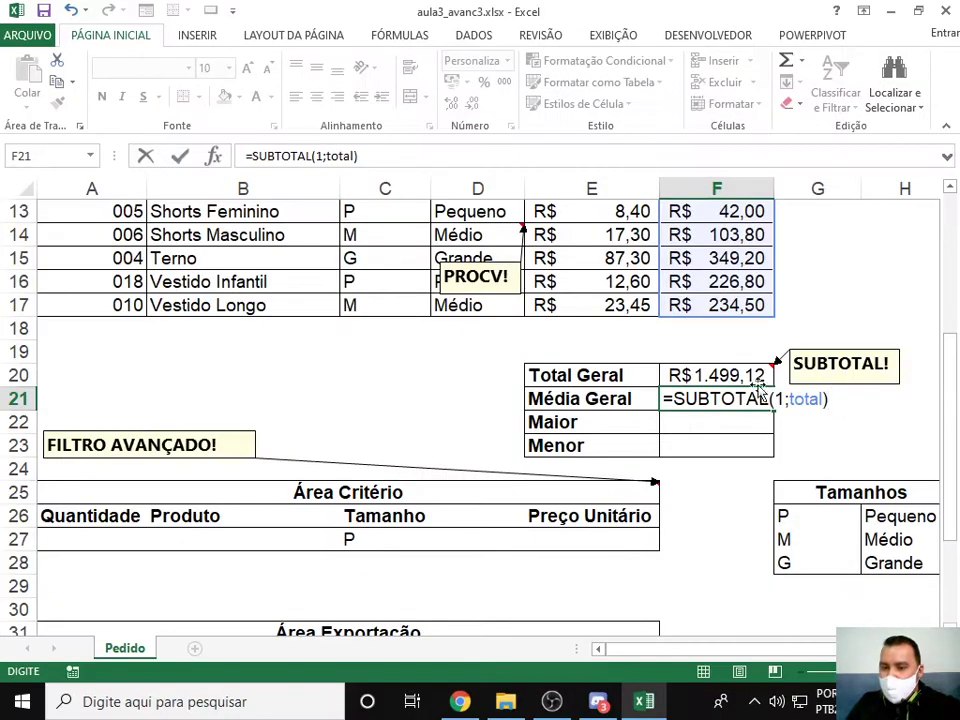
scroll(722, 370, up, 4)
scroll(814, 456, down, 3)
key(Return)
Select the Preço Total values F4:F17 and the Tamanho values C4:C17 in turn to examine their range names.
scroll(814, 443, up, 3)
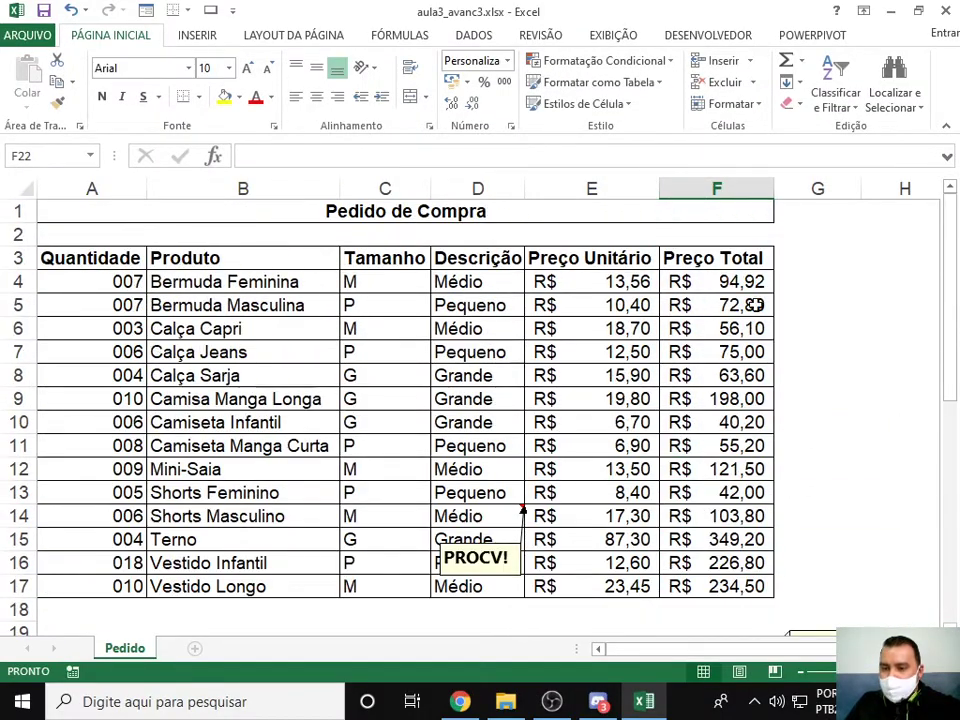
drag(730, 280, 746, 588)
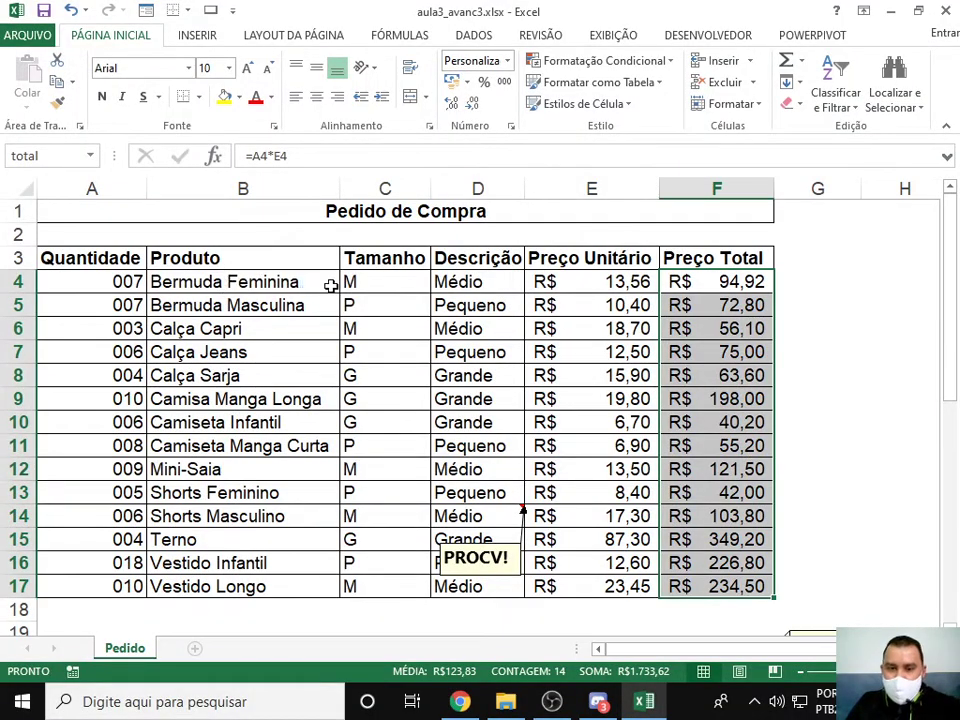
drag(350, 282, 354, 563)
key(shift+Down)
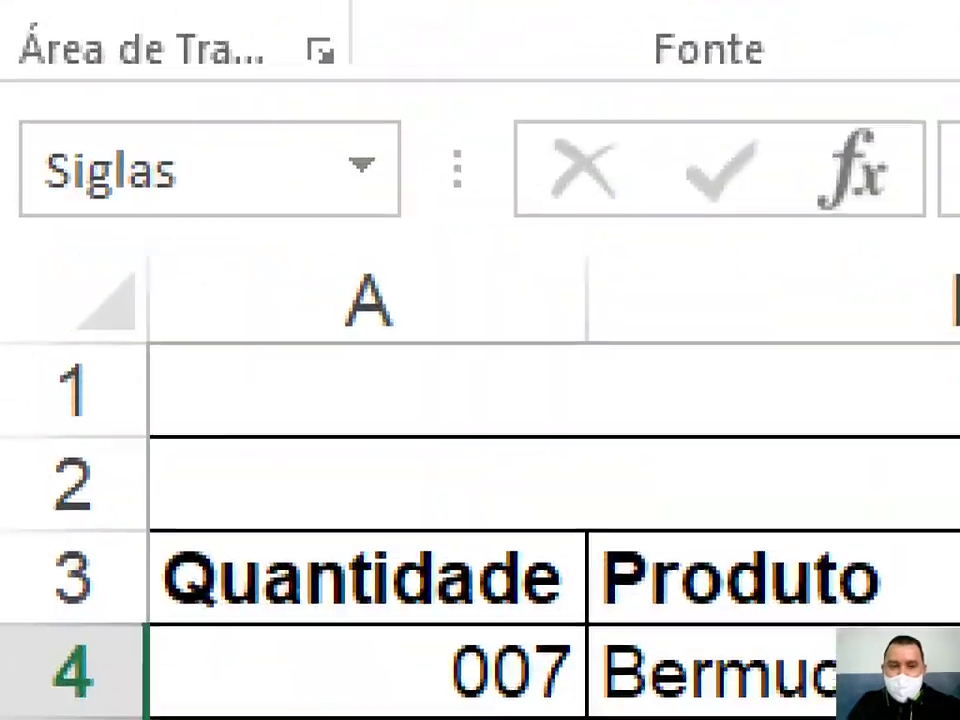
mouse_move(7, 122)
mouse_down()
mouse_move(14, 270)
mouse_move(527, 332)
mouse_up()
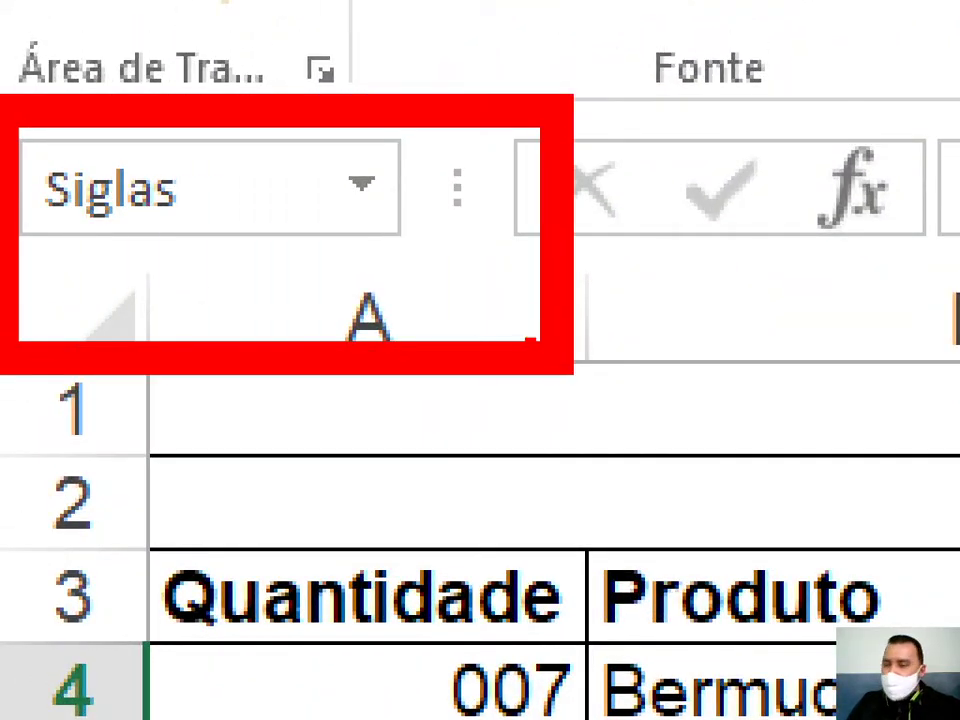
key(Escape)
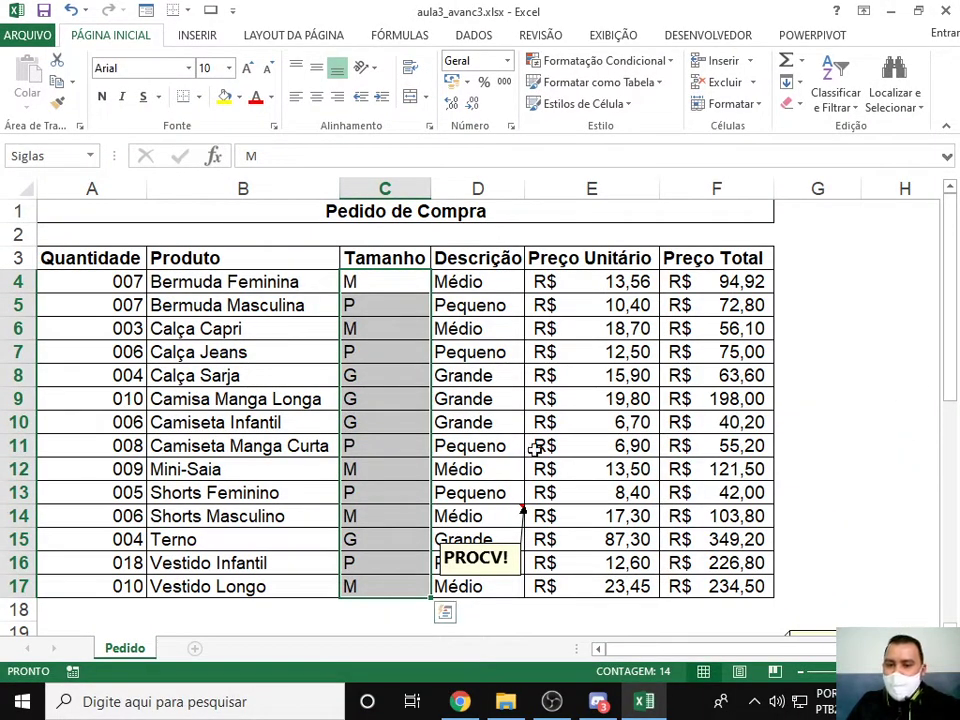
Enter =SUBTOTAL(4;total) in the Maior cell F22, using 4 - MÁXIMO over the Preço Total values F4:F17.
scroll(542, 420, down, 5)
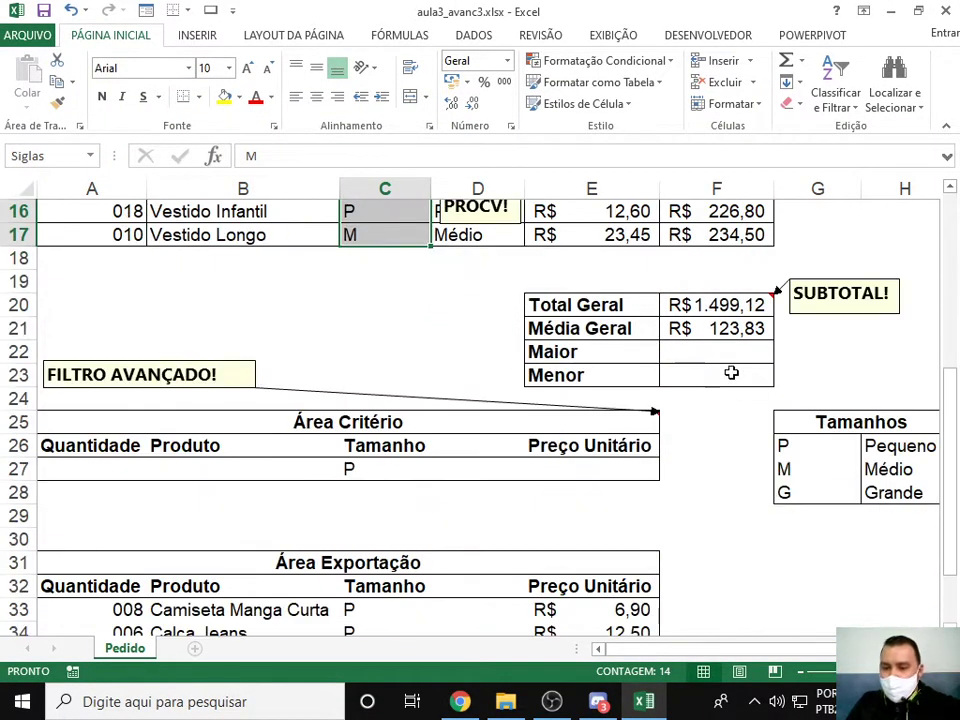
click(718, 353)
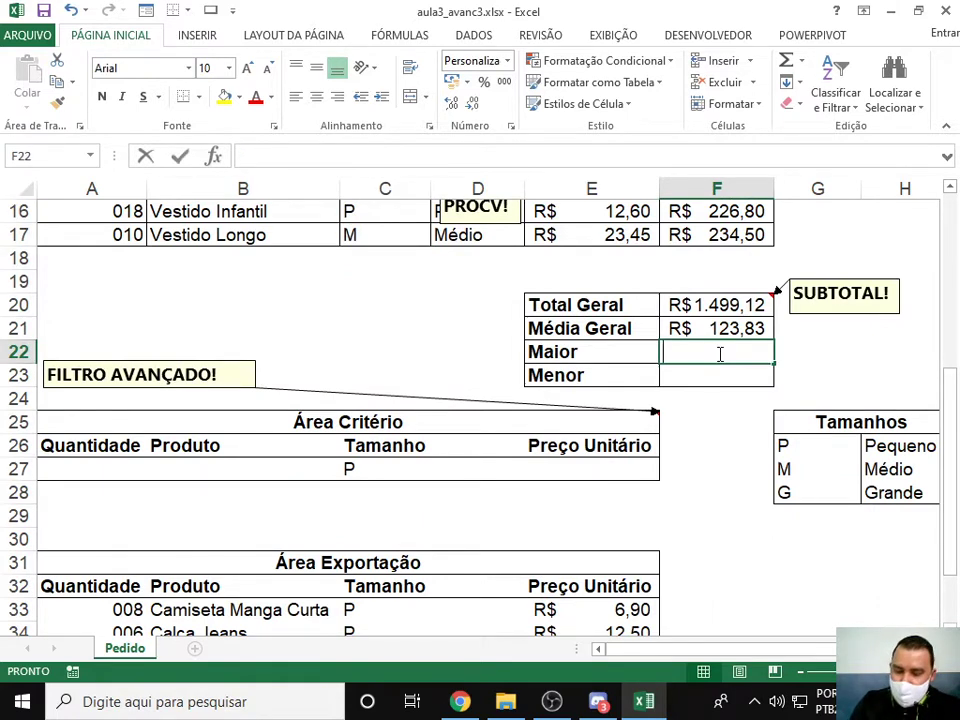
text(=su)
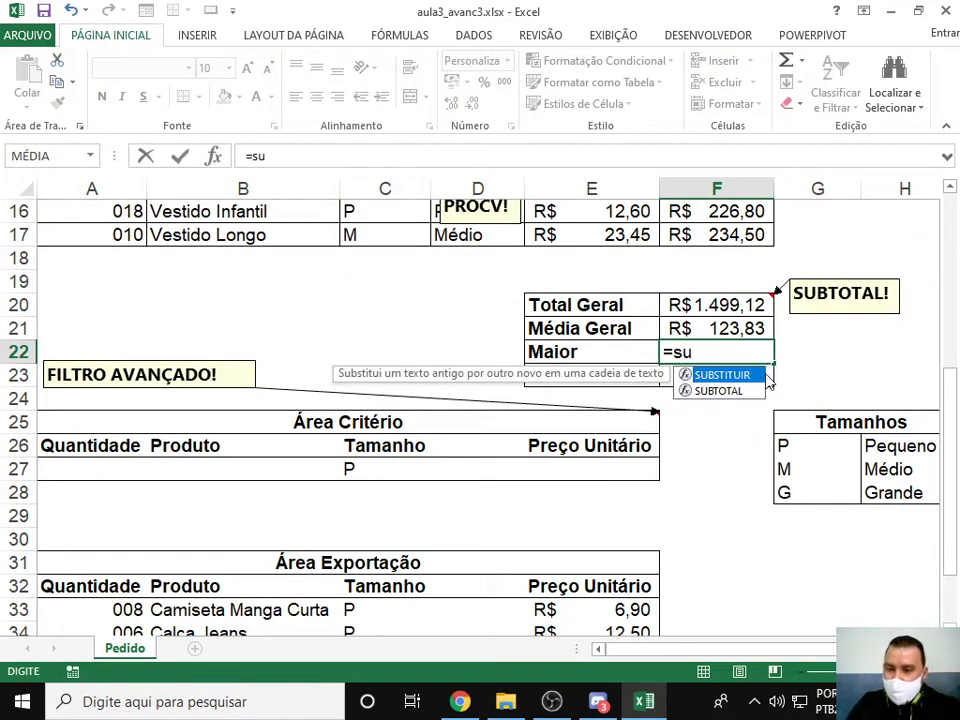
double_click(740, 392)
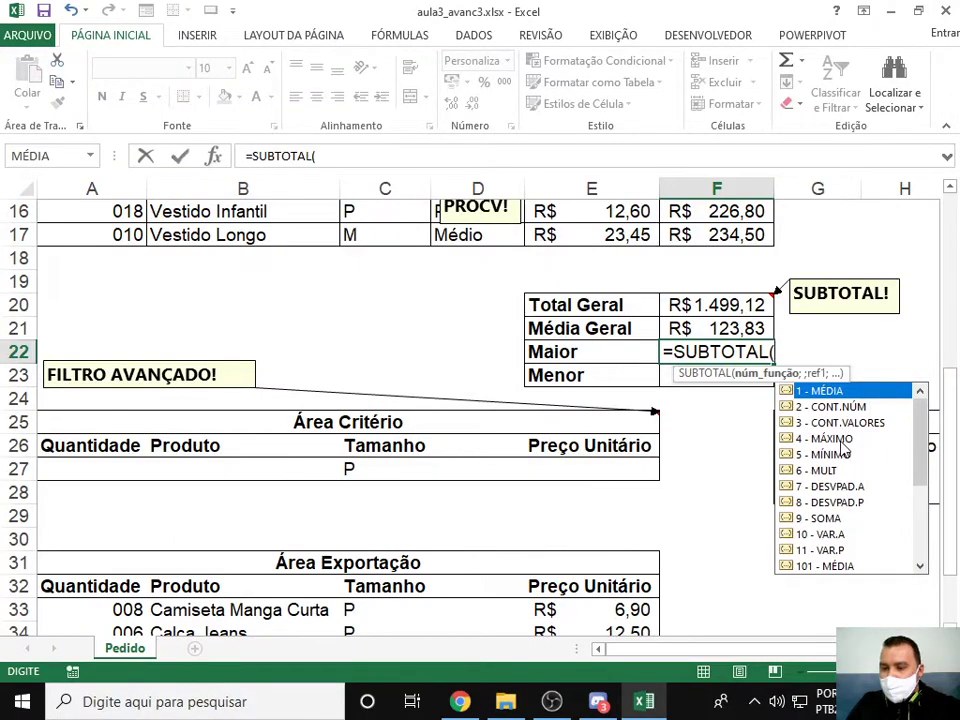
double_click(838, 440)
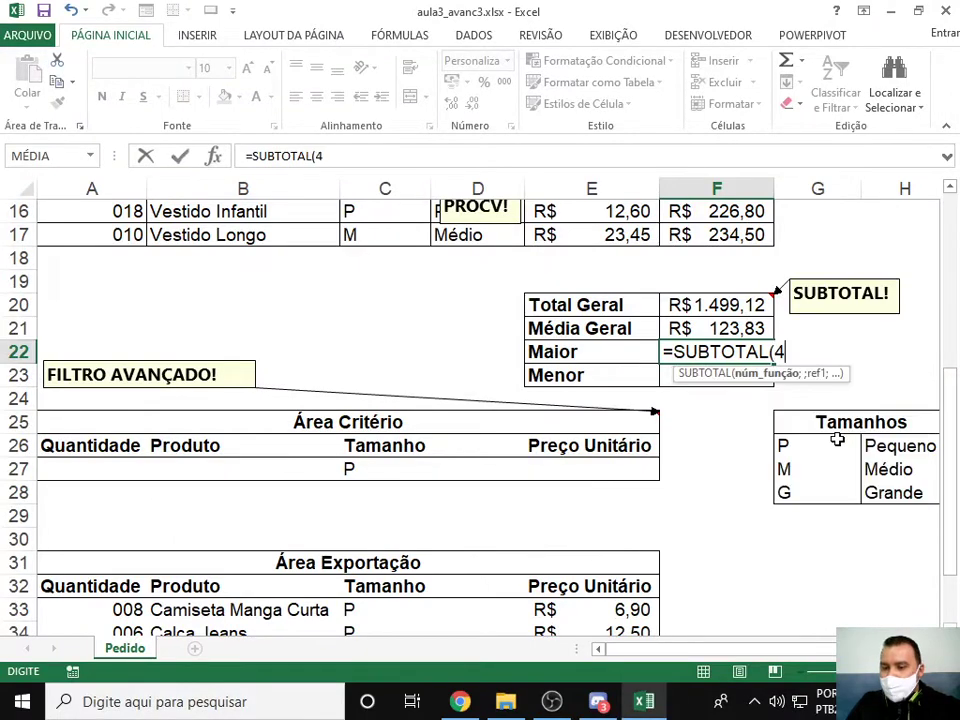
text(;)
scroll(757, 330, up, 5)
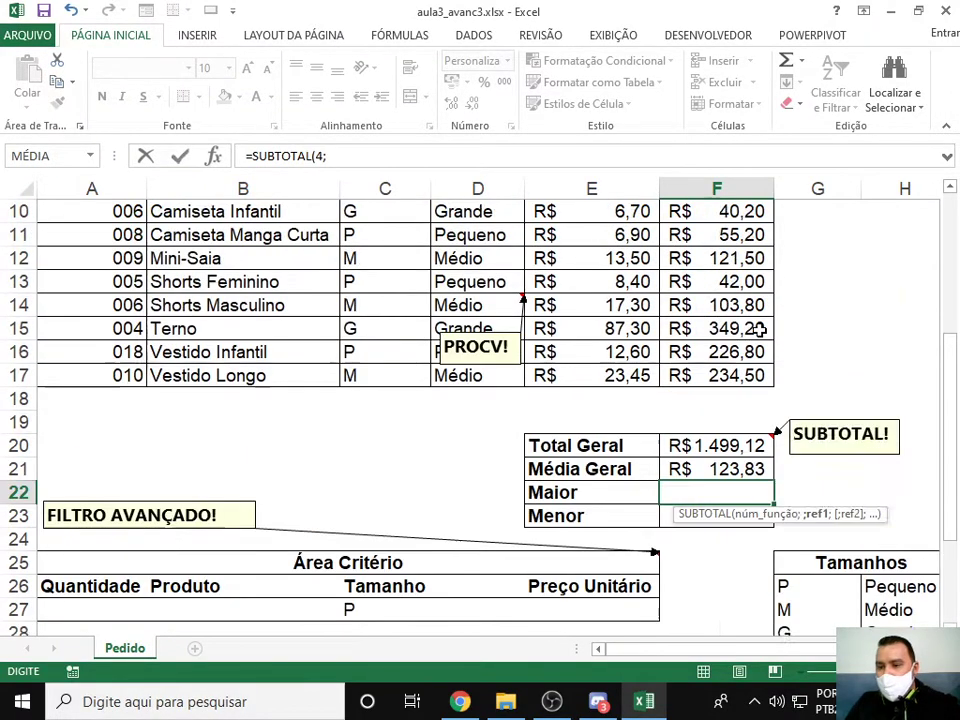
drag(752, 281, 767, 579)
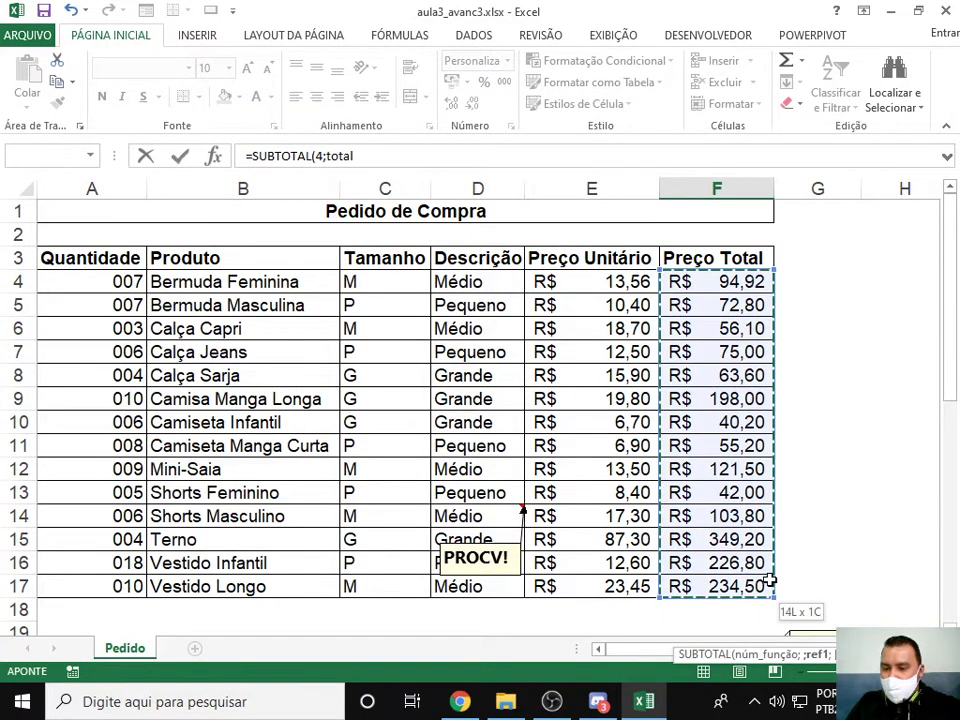
scroll(828, 518, down, 3)
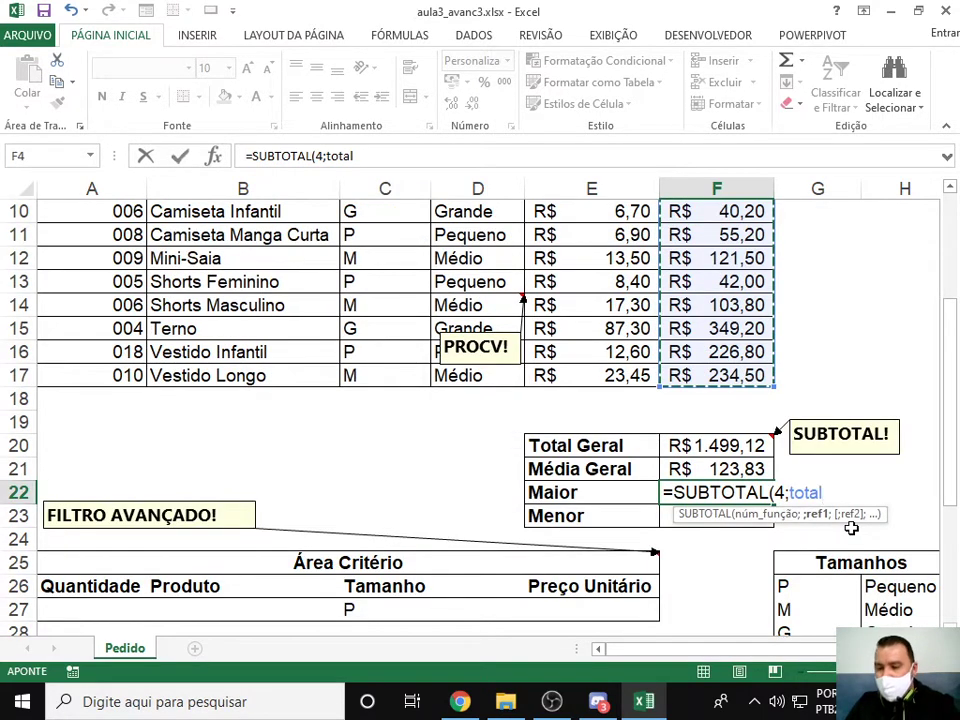
key(Return)
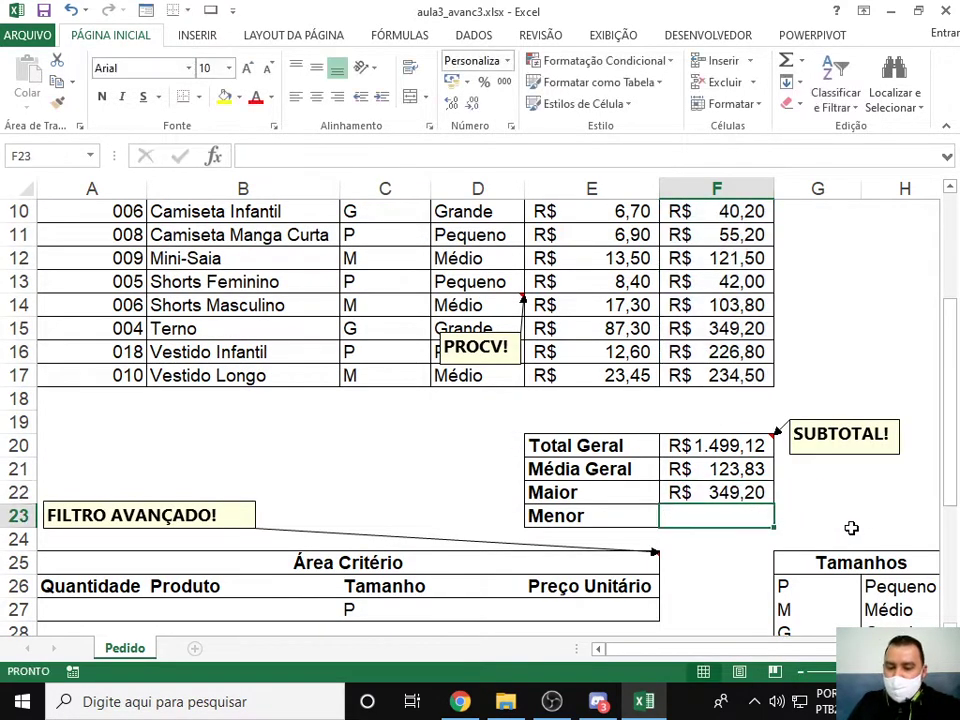
Enter =SUBTOTAL(5;total) in the Menor cell F23, using 5 - MÍNIMO over F4:F17, and review the results in F20:F23.
text(=)
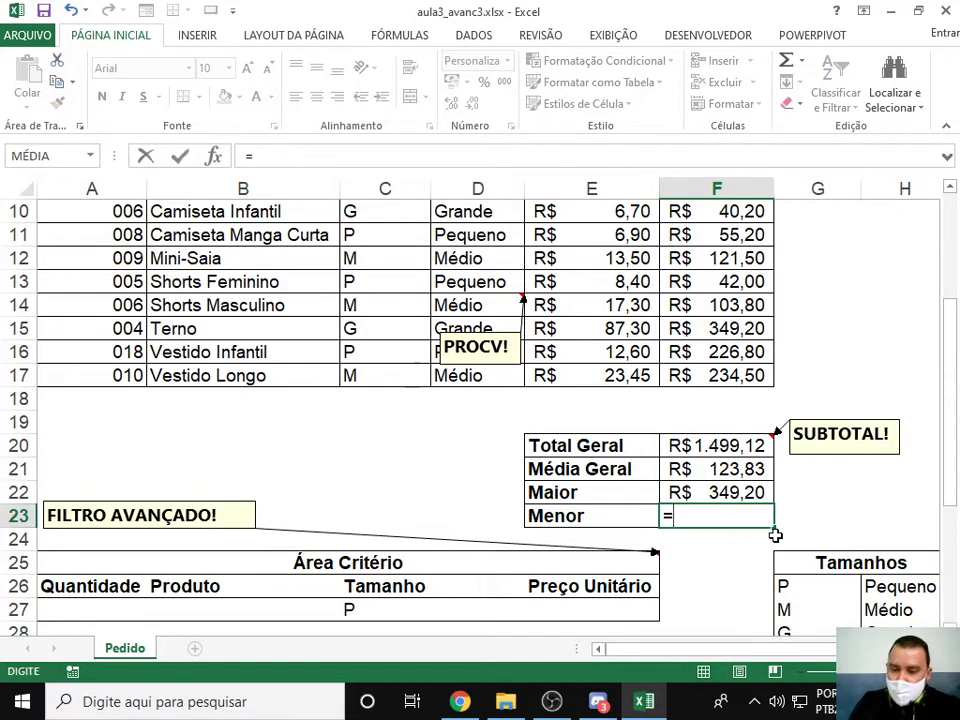
text(s)
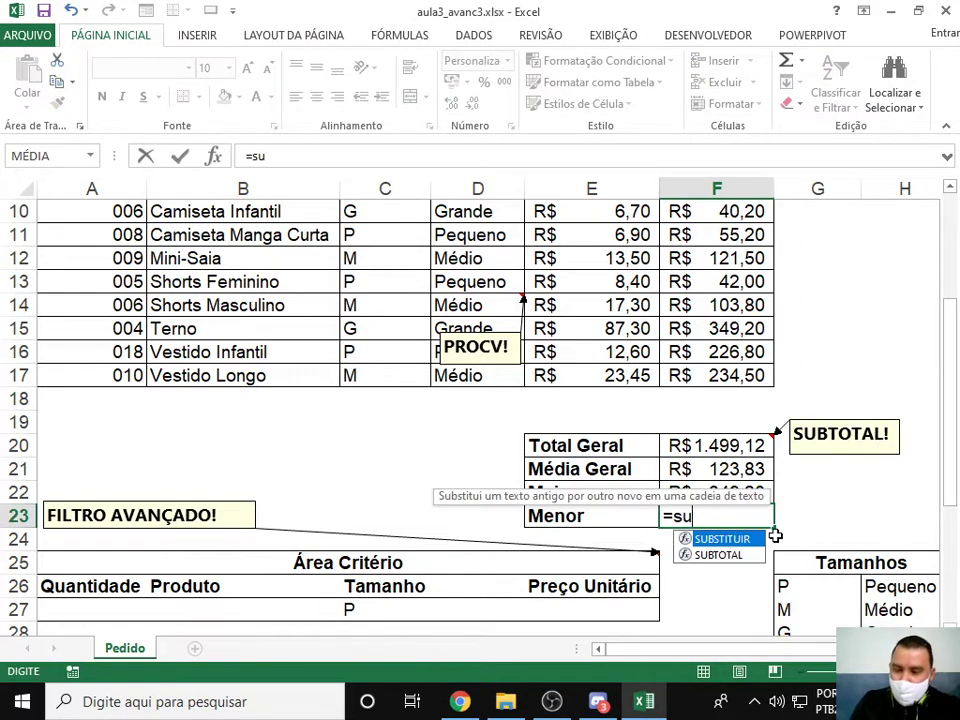
text(u)
double_click(744, 556)
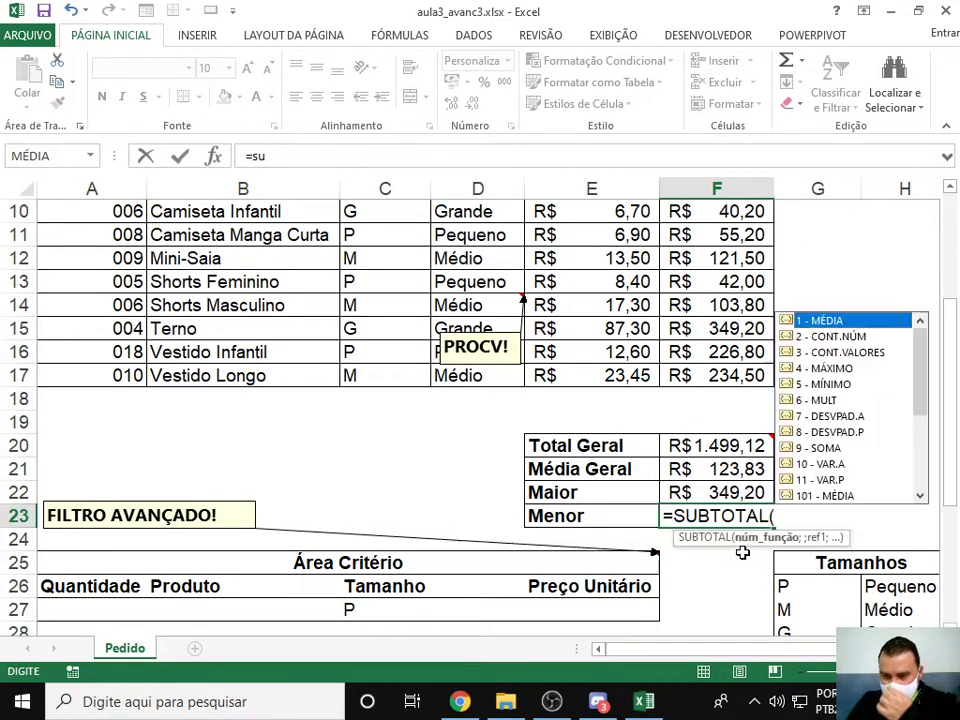
double_click(848, 384)
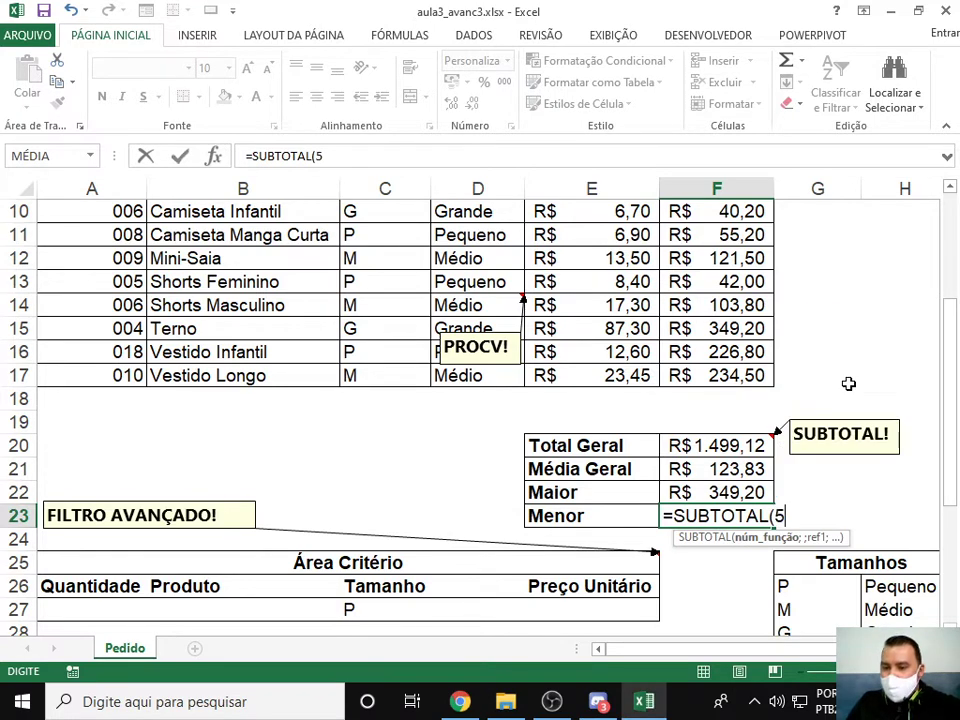
text(;)
drag(716, 375, 739, 253)
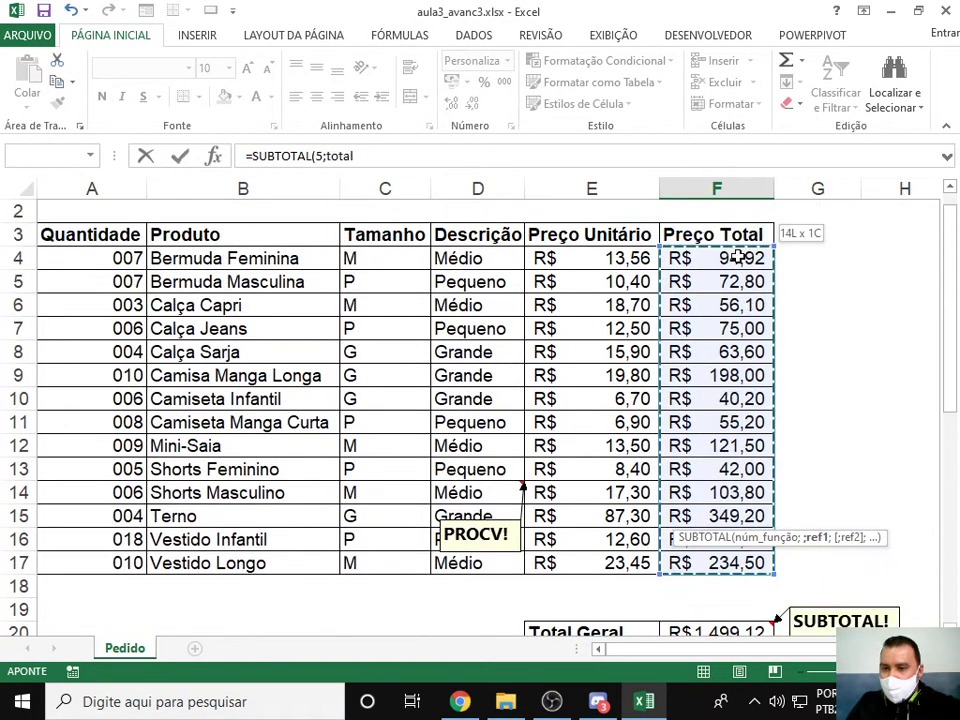
key(Return)
scroll(750, 370, down, 1)
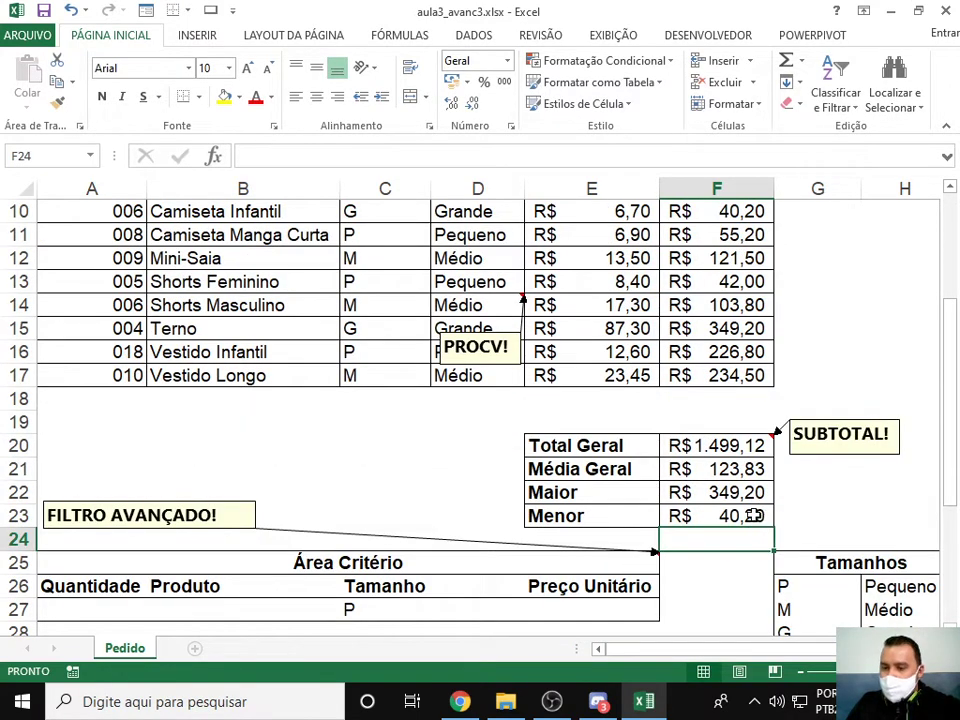
click(720, 445)
drag(716, 469, 736, 492)
click(700, 516)
Turn on filtering for the Pedido de Compra table A3:F17, including its header row.
scroll(52, 257, up, 3)
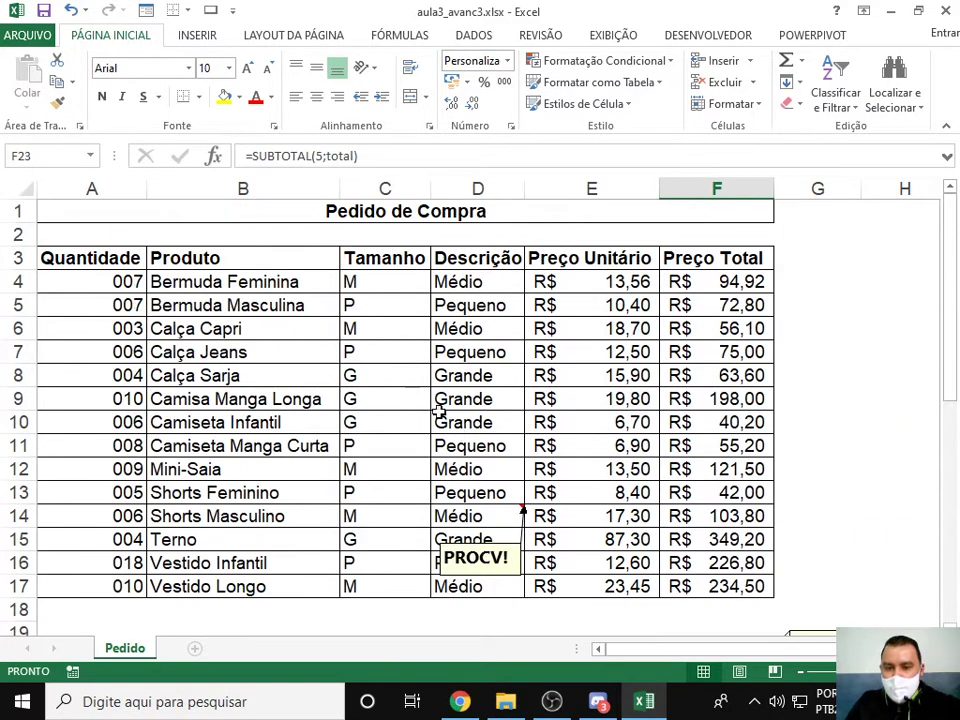
drag(52, 257, 715, 584)
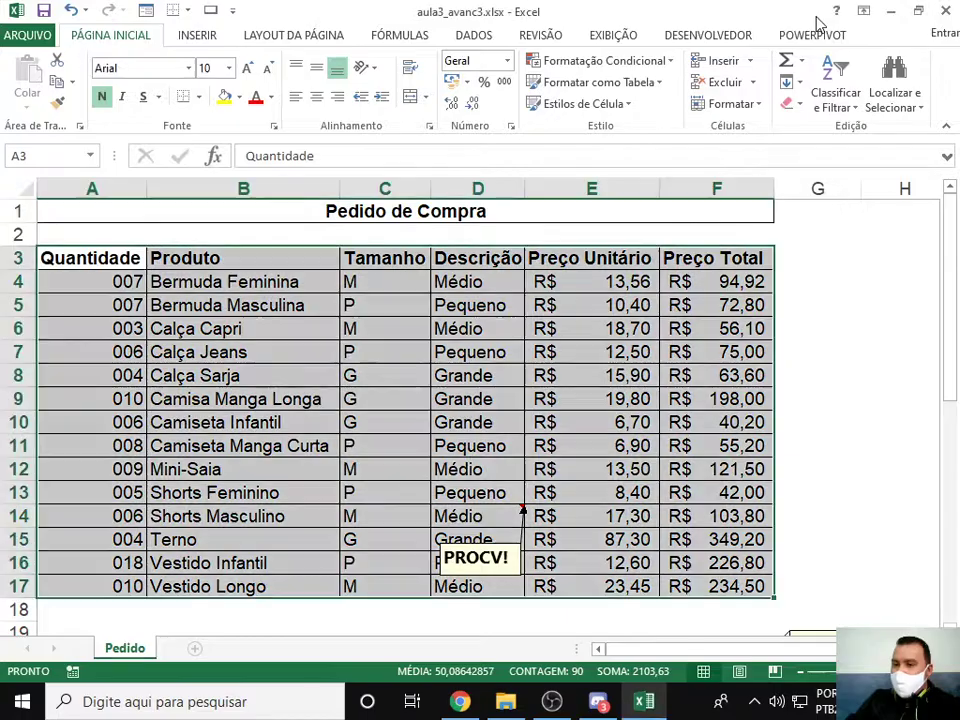
click(850, 100)
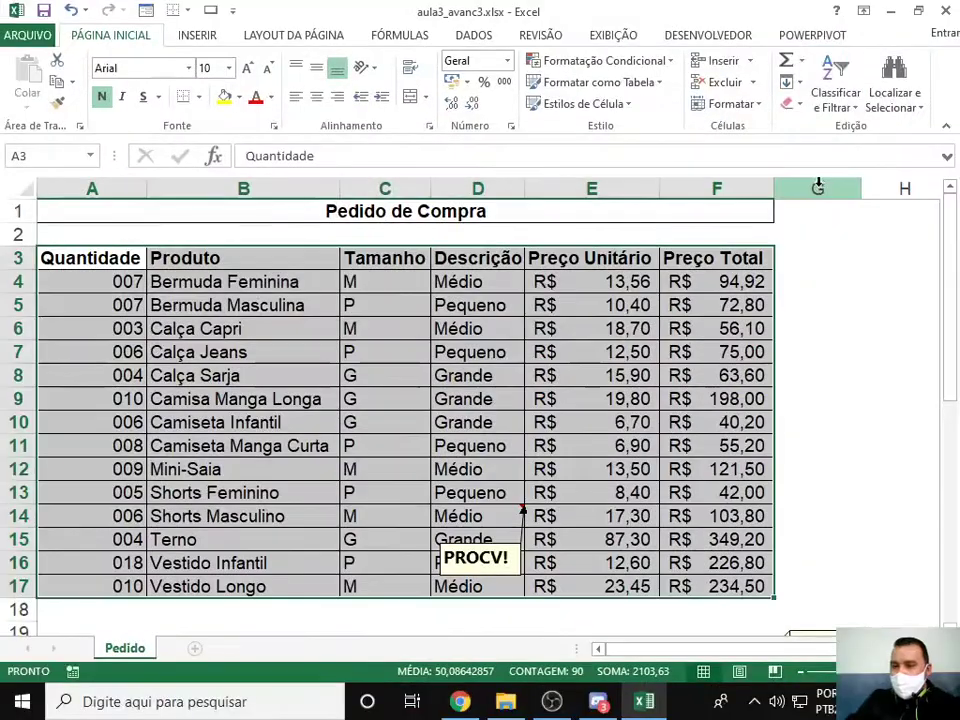
click(845, 98)
click(772, 195)
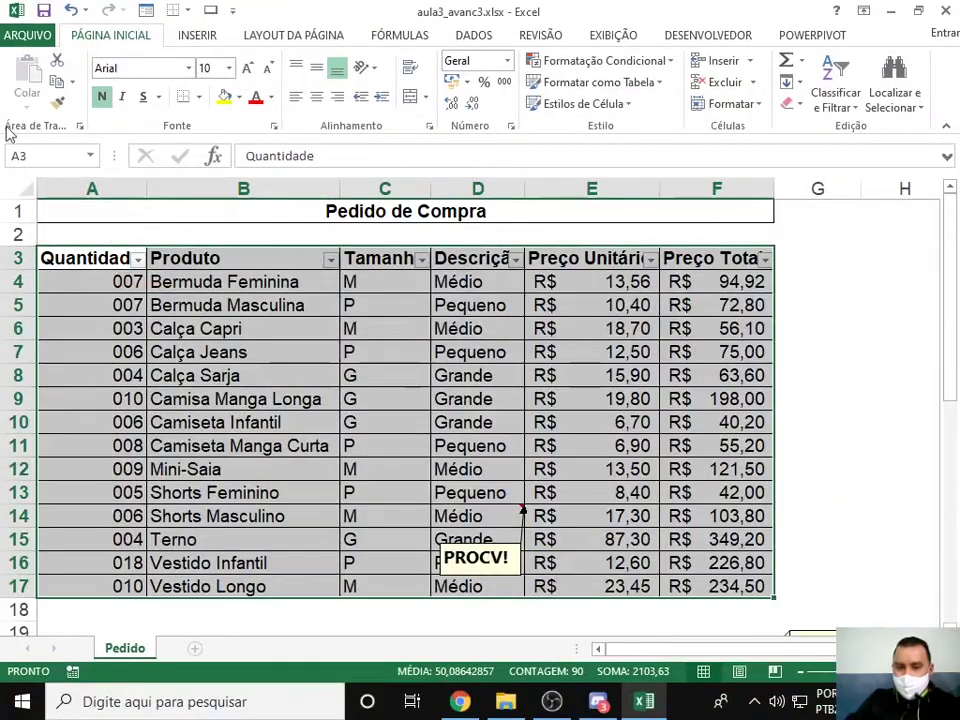
Widen columns C to F so the Tamanho, Descrição, Preço Unitário and Preço Total headers fit beside their filter arrows.
click(289, 236)
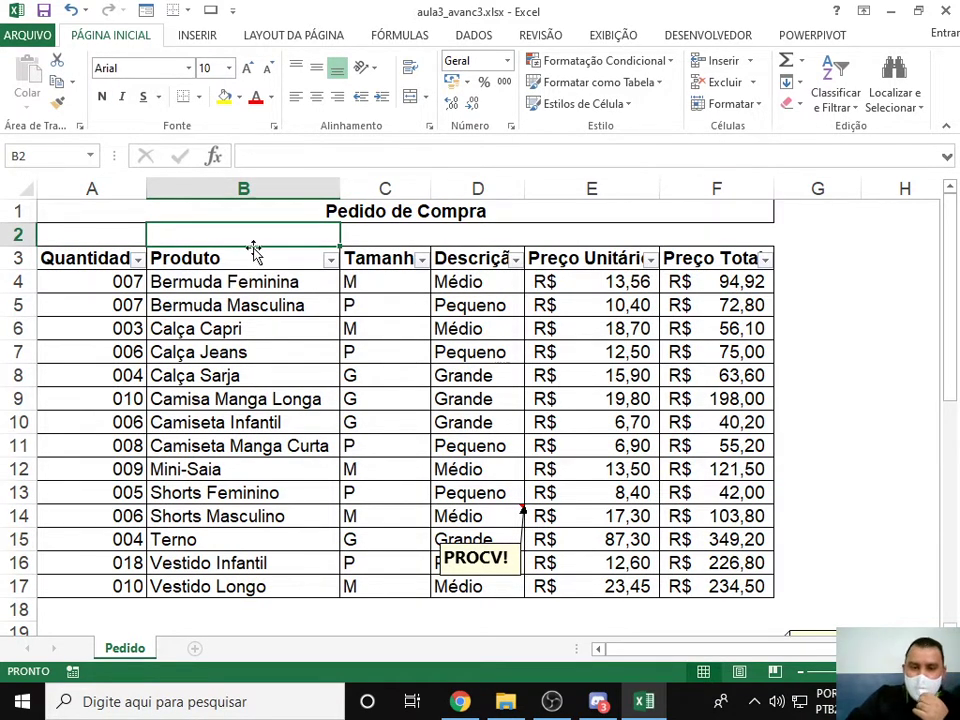
key(Right)
key(Down)
key(Down)
key(Down)
key(Down)
key(Down)
drag(431, 189, 458, 189)
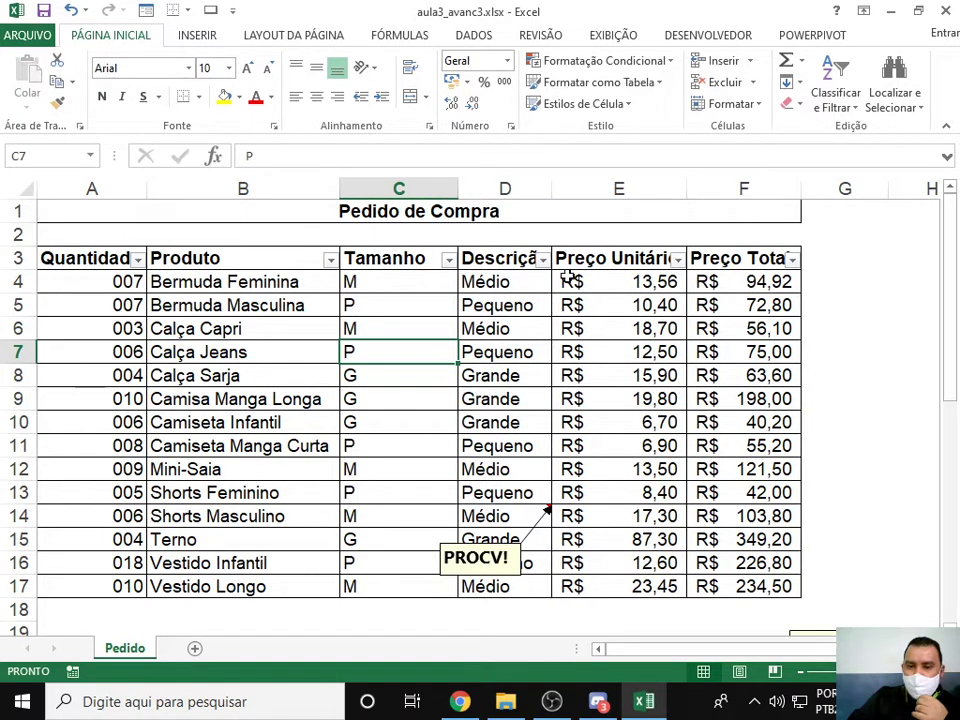
drag(551, 198, 565, 192)
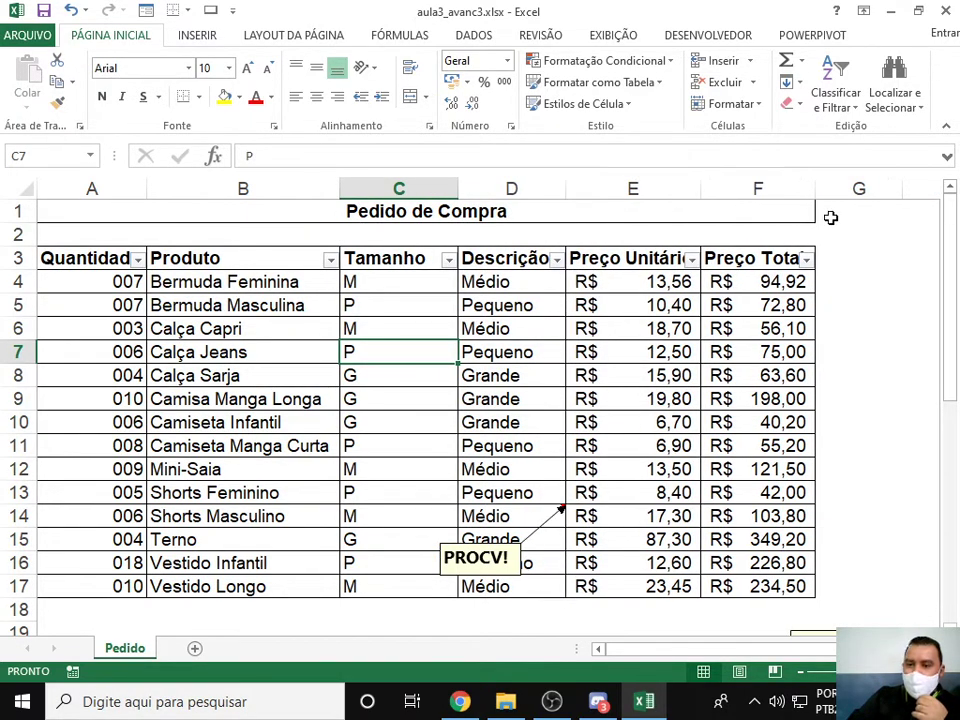
drag(817, 193, 834, 190)
drag(699, 189, 723, 189)
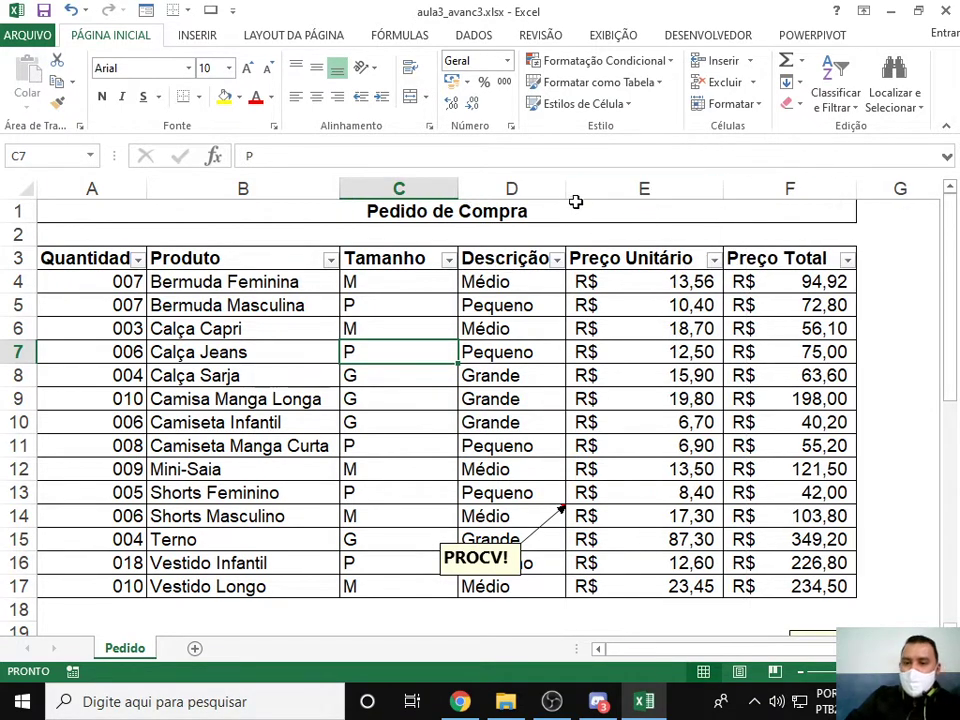
drag(567, 187, 579, 188)
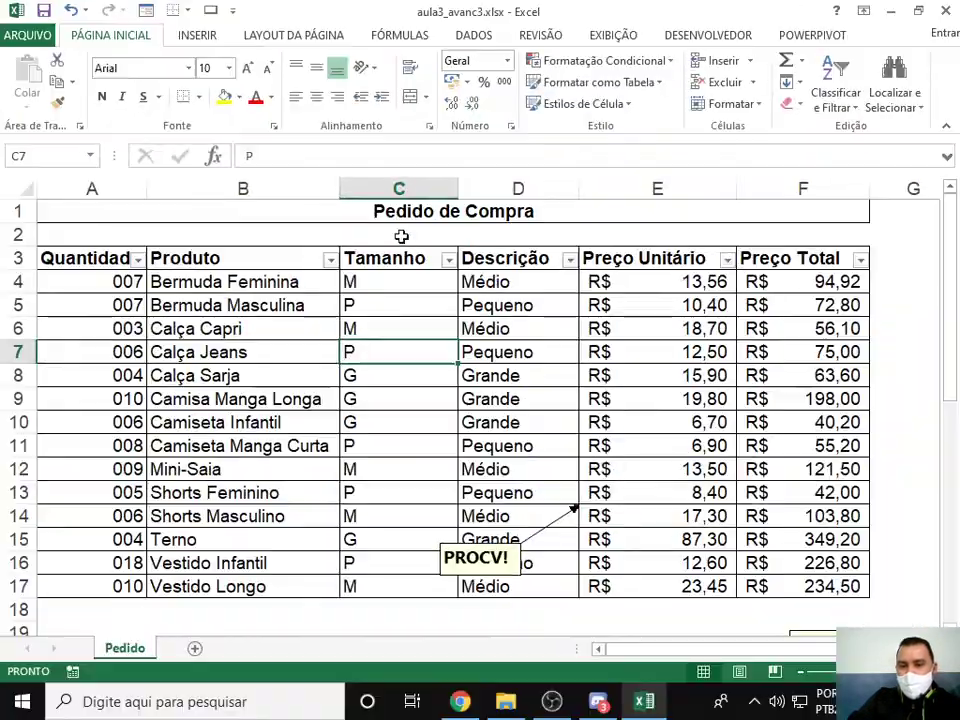
Filter the Tamanho column to show only size P, excluding G and M.
click(449, 259)
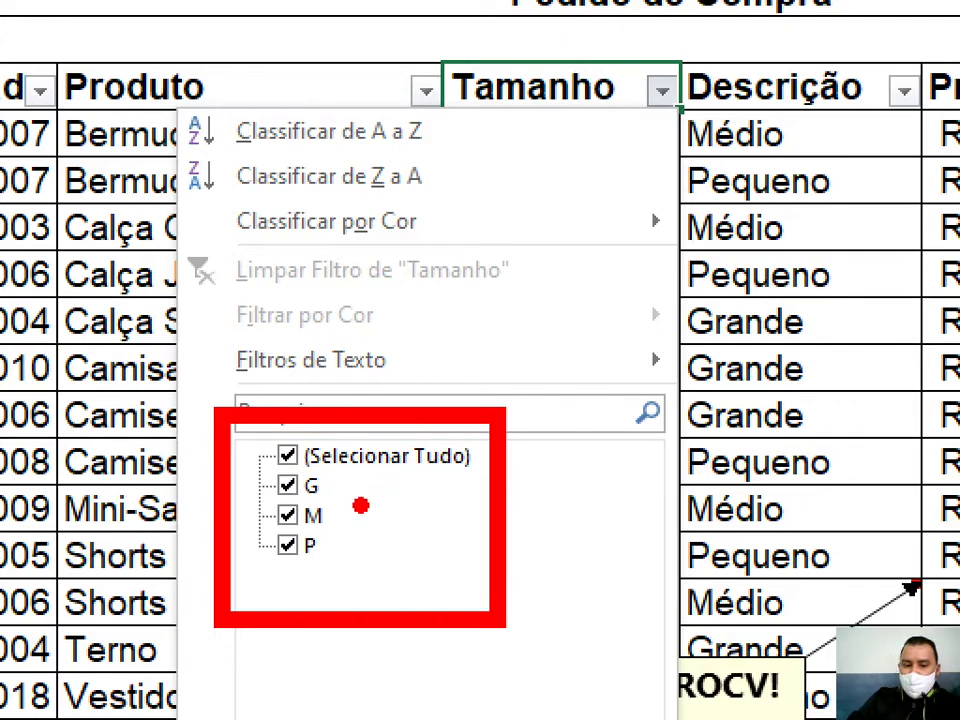
key(Escape)
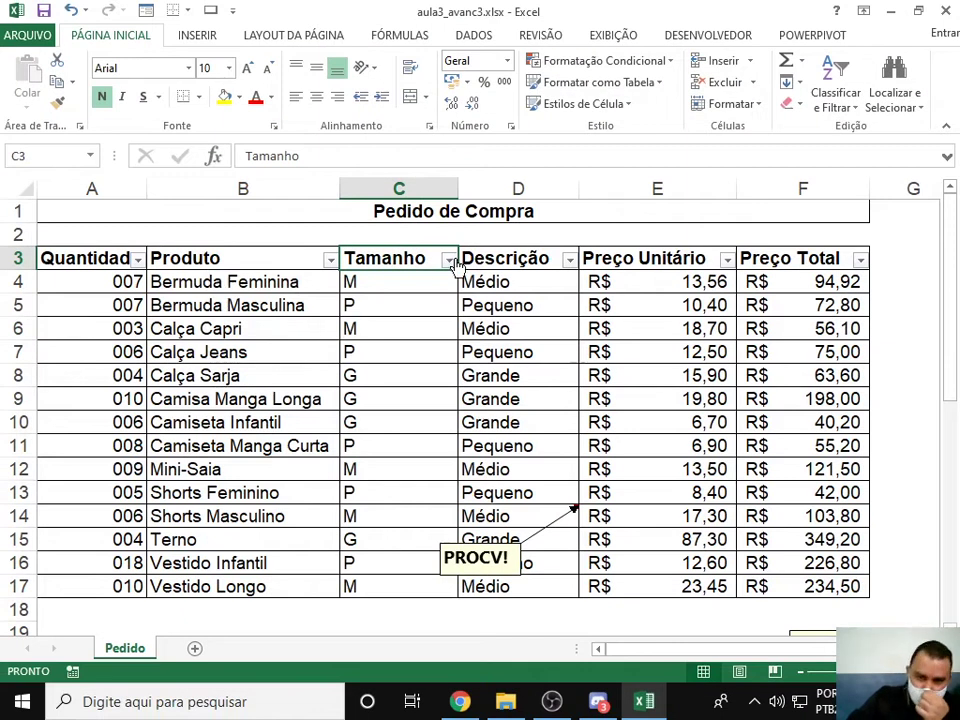
click(449, 259)
click(263, 457)
click(263, 472)
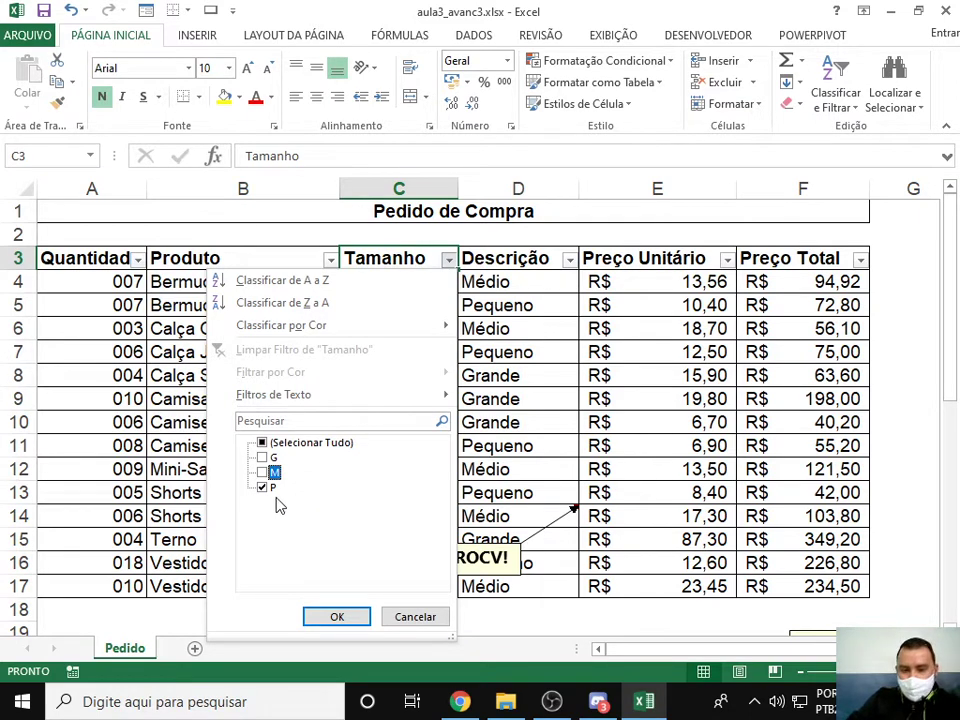
click(339, 617)
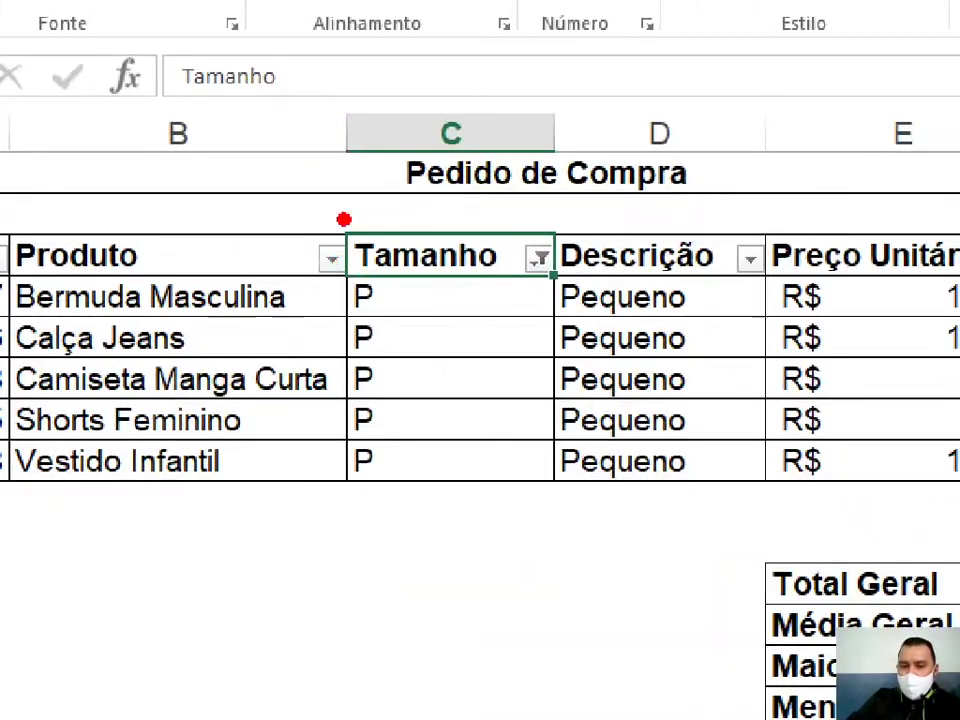
drag(343, 219, 575, 508)
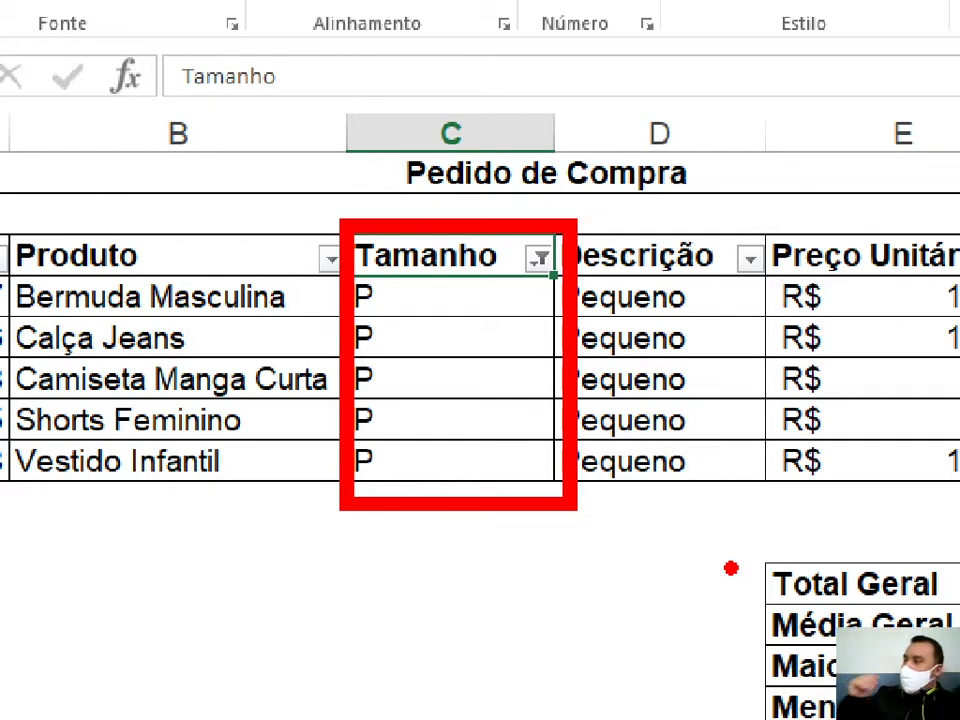
mouse_move(493, 220)
mouse_down()
mouse_move(546, 290)
mouse_move(587, 300)
mouse_up()
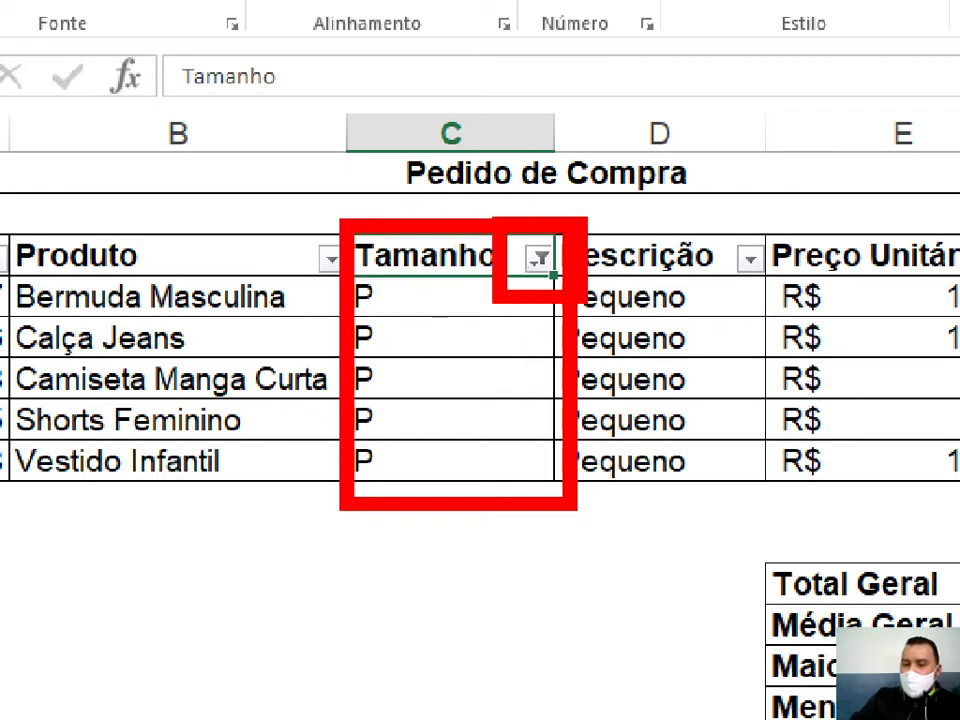
key(Escape)
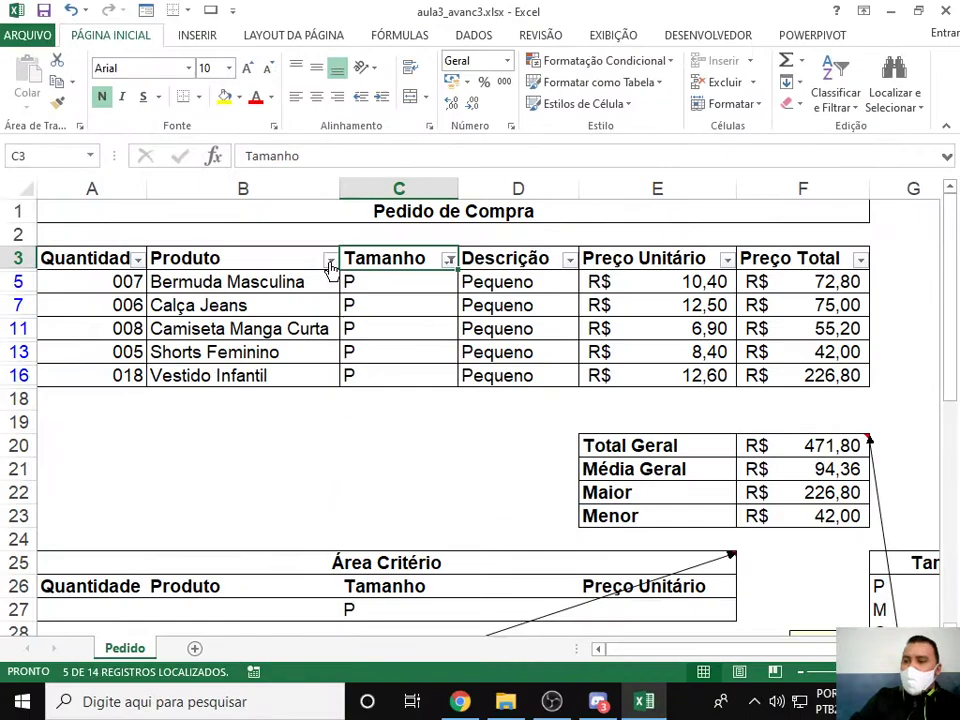
click(449, 259)
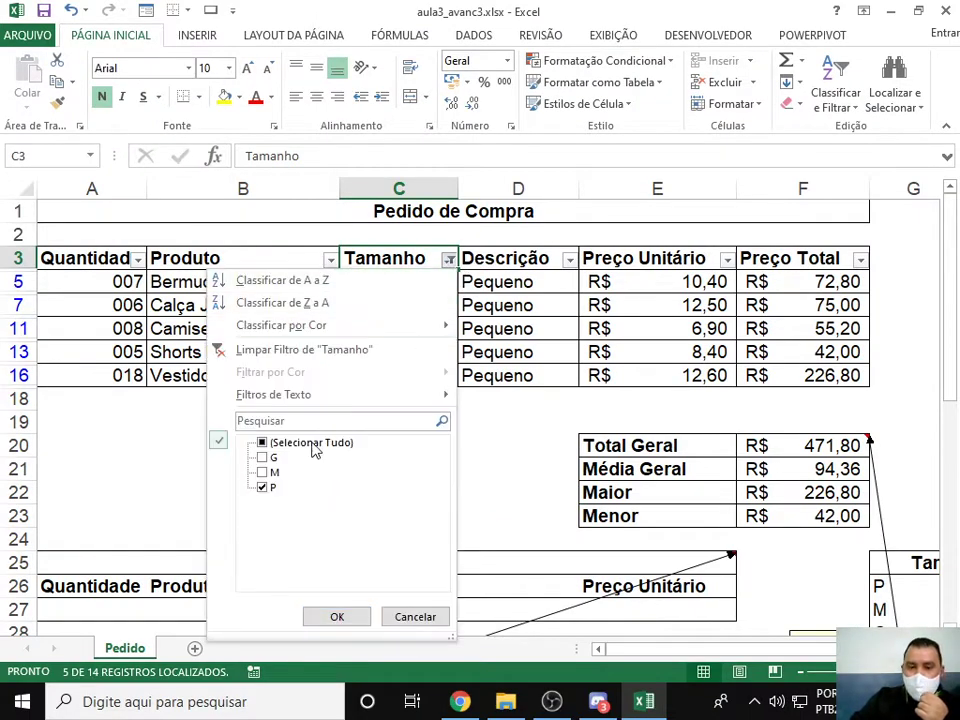
click(263, 444)
click(542, 300)
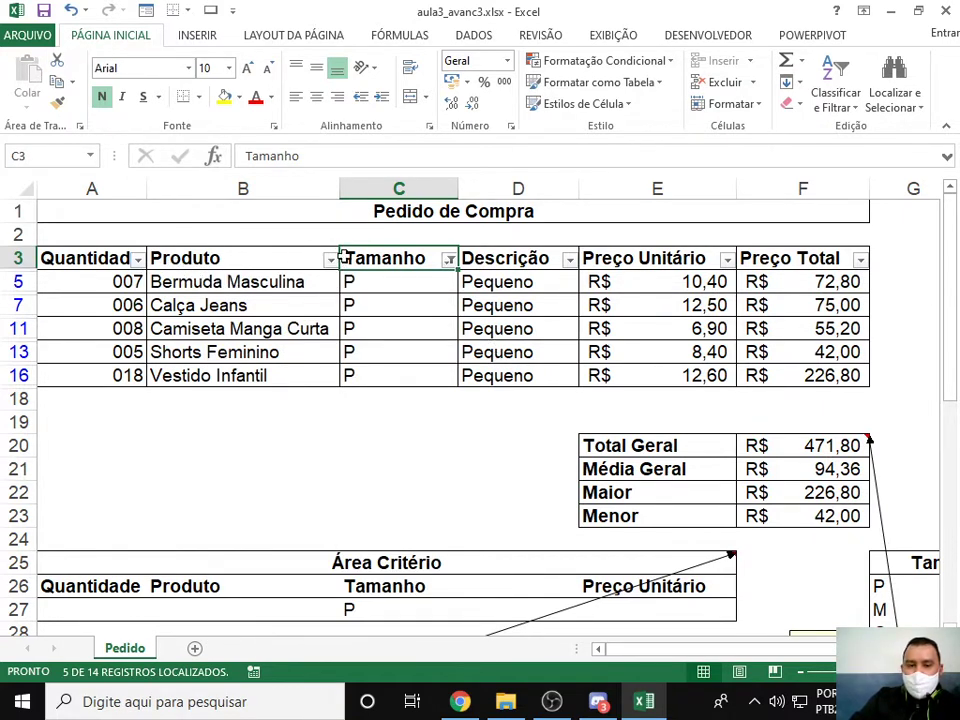
Filter the Quantidade column to show only 006, excluding 005, 007, 008 and 018.
click(138, 260)
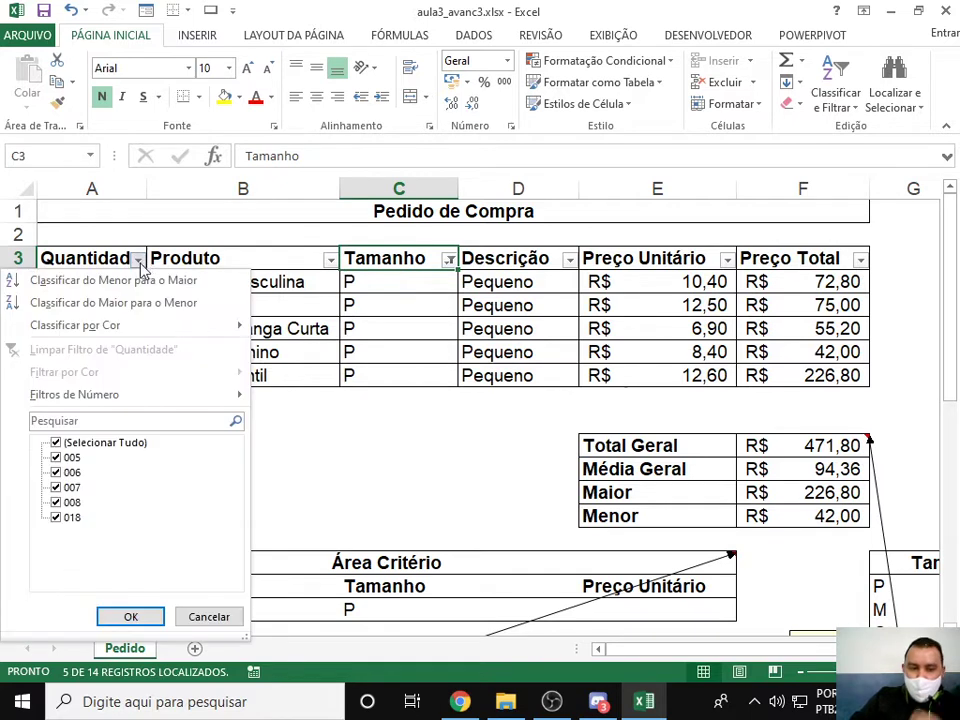
click(56, 459)
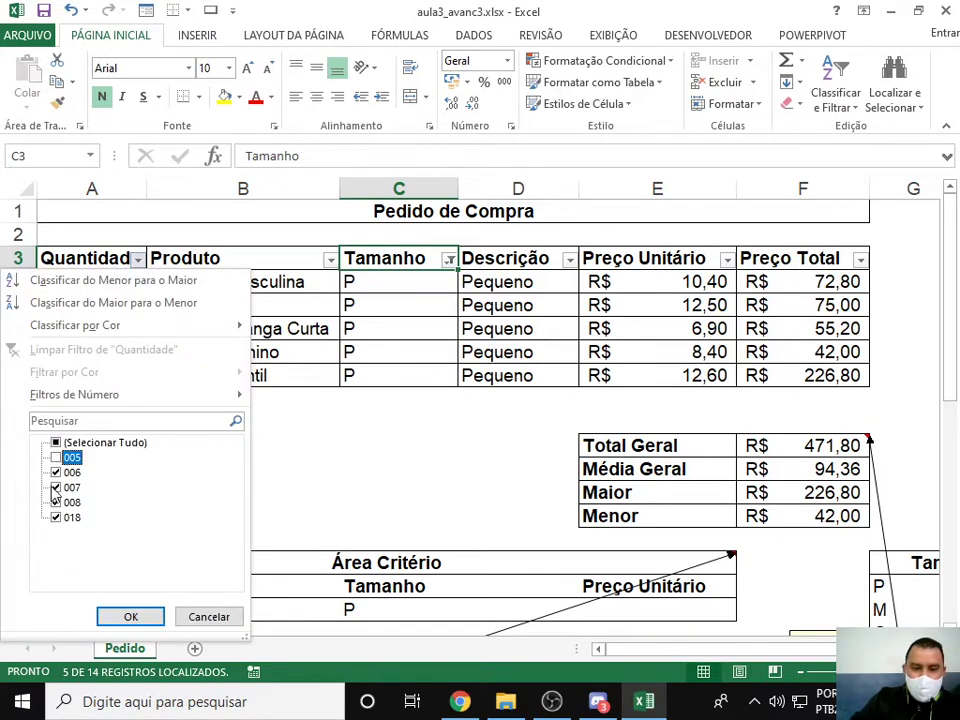
click(55, 487)
click(55, 502)
click(55, 517)
click(135, 615)
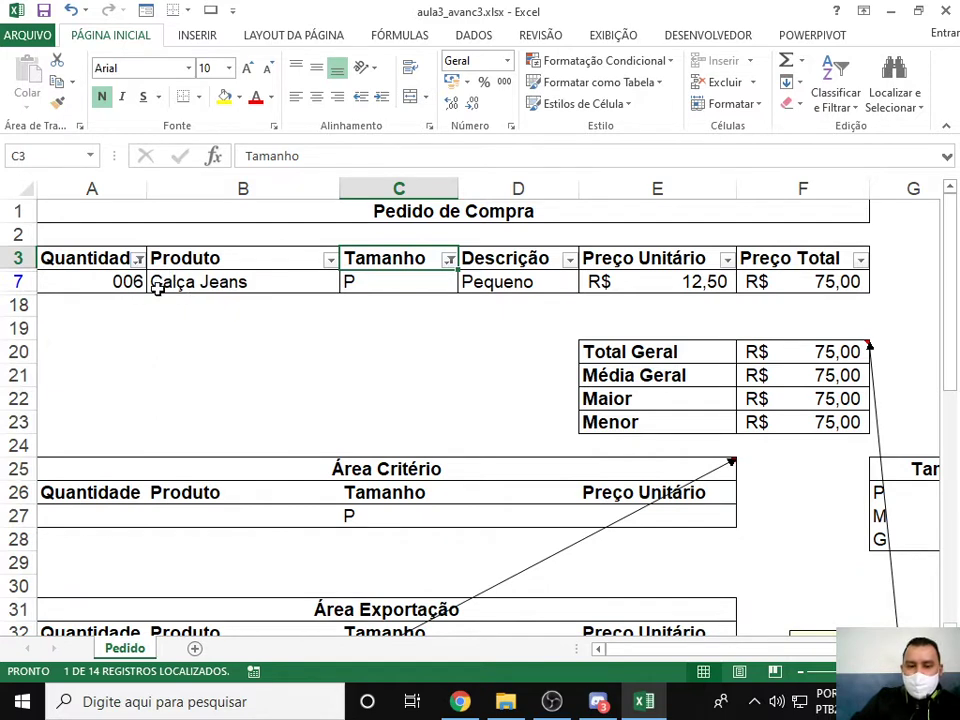
Reselect all values in the Tamanho and Quantidade filters so every row of the Pedido de Compra table is shown.
click(450, 260)
click(262, 443)
click(337, 616)
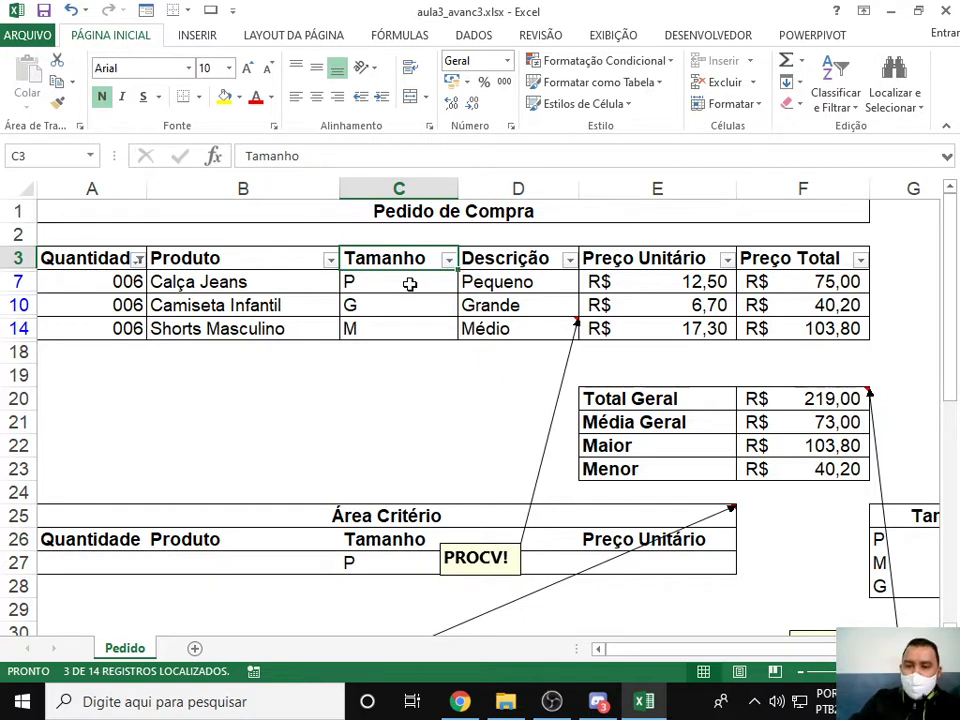
click(139, 260)
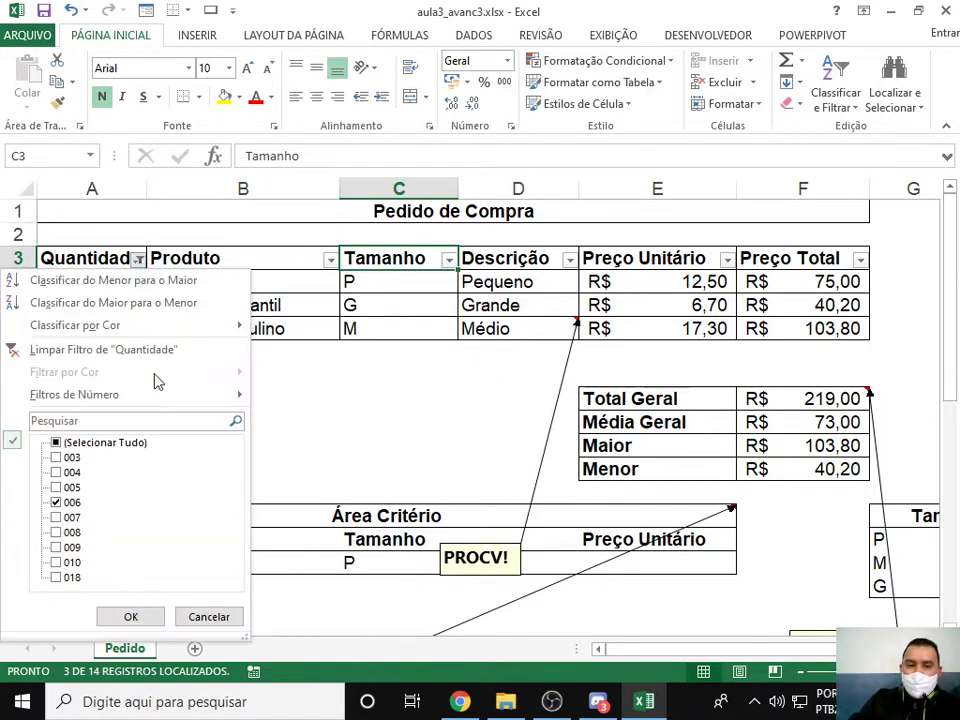
click(56, 442)
click(131, 617)
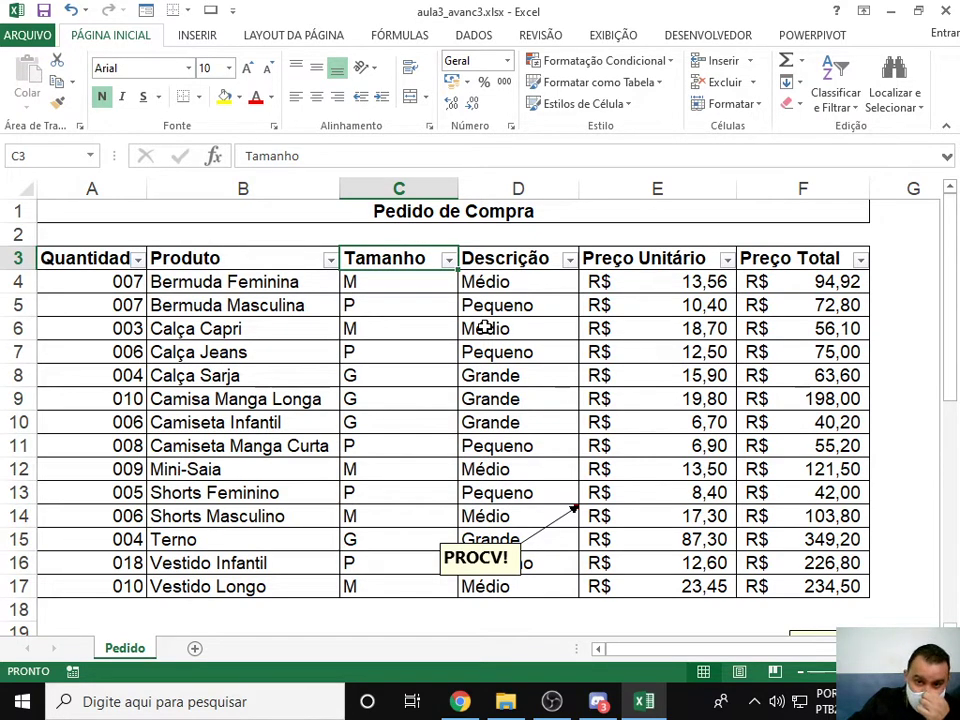
Insert a 2-D clustered column chart from the Produto range B3:B17 and the Preço Unitário range E3:E17.
drag(236, 257, 257, 586)
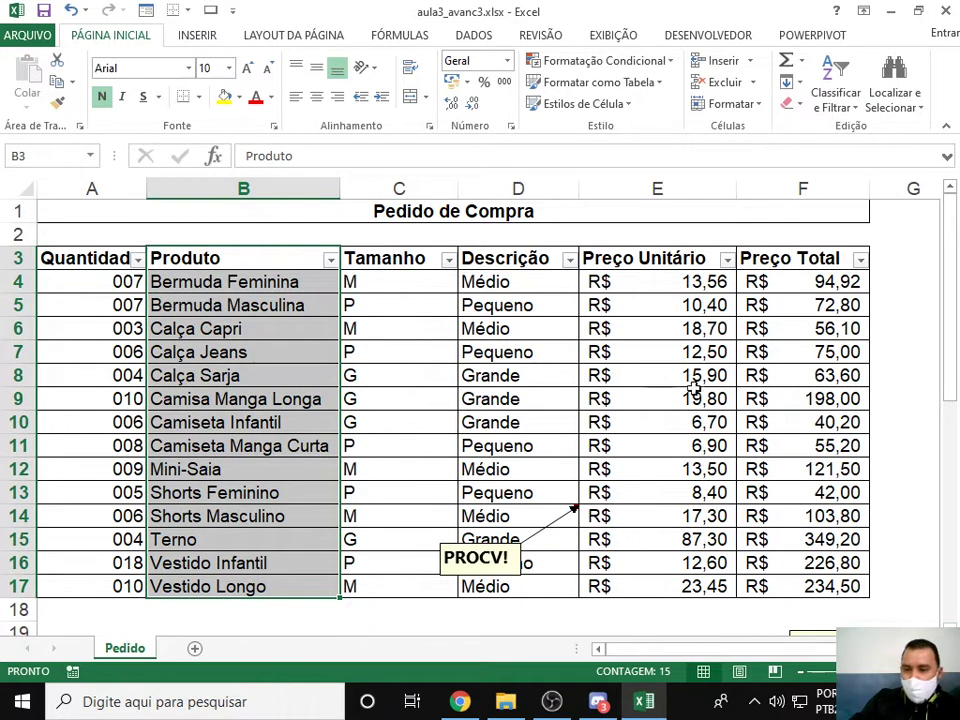
drag(642, 252, 662, 590)
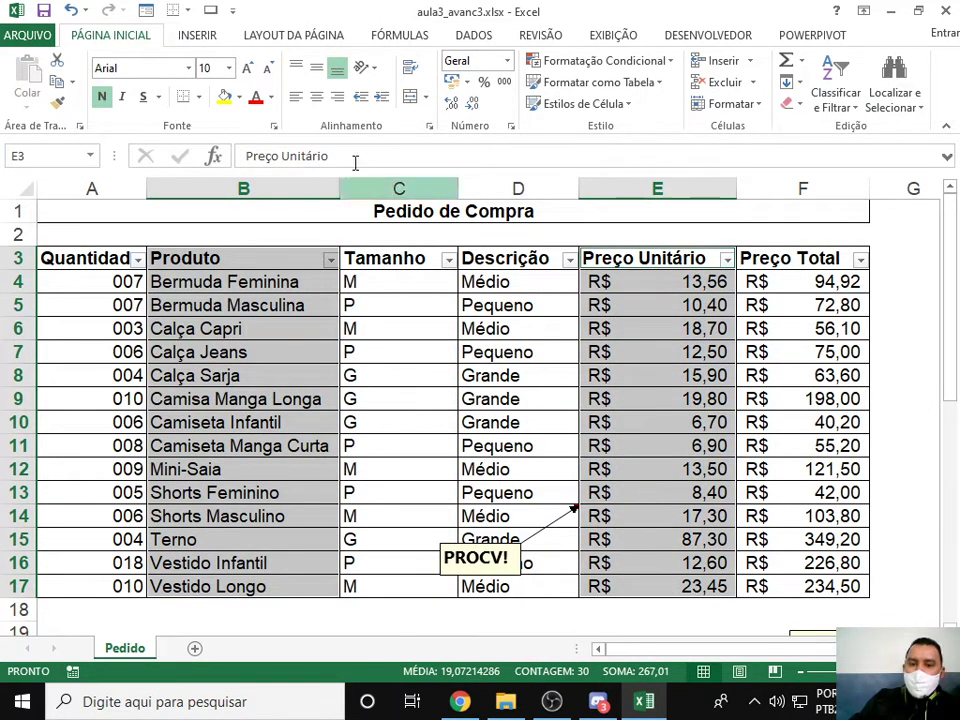
click(196, 35)
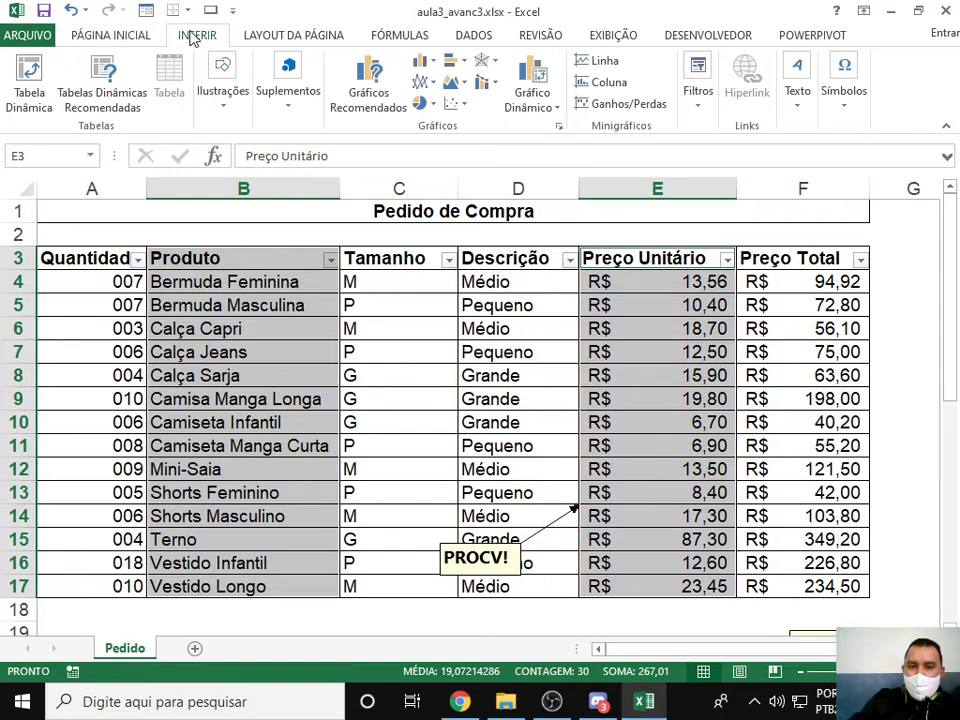
click(432, 63)
click(437, 121)
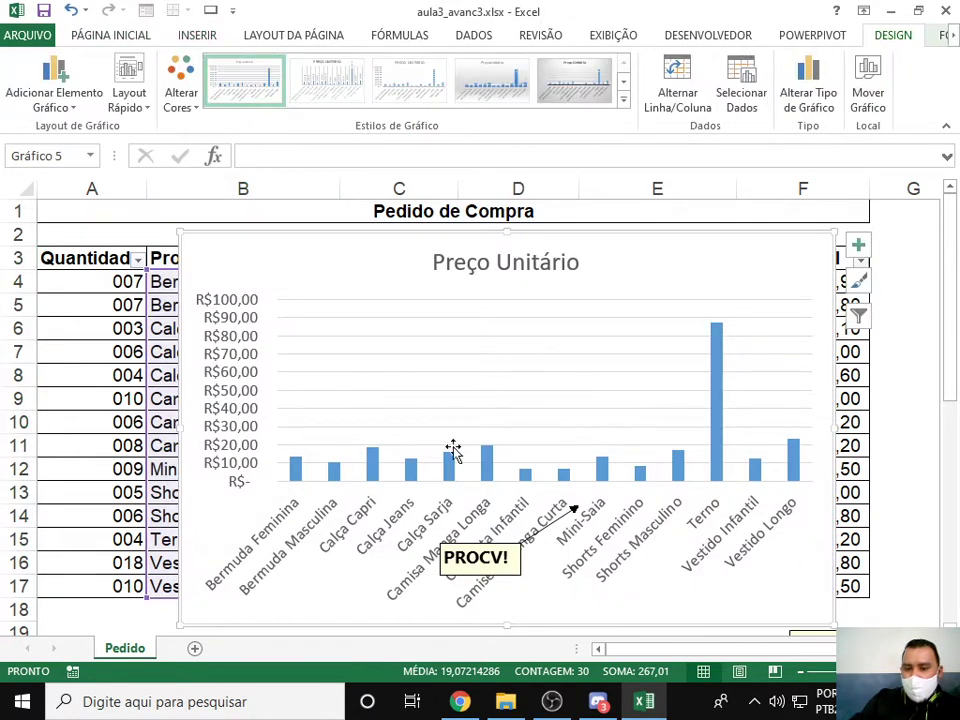
Move the Preço Unitário chart to a new sheet named Gráf2 and apply the dark gradient chart style with light text.
click(872, 86)
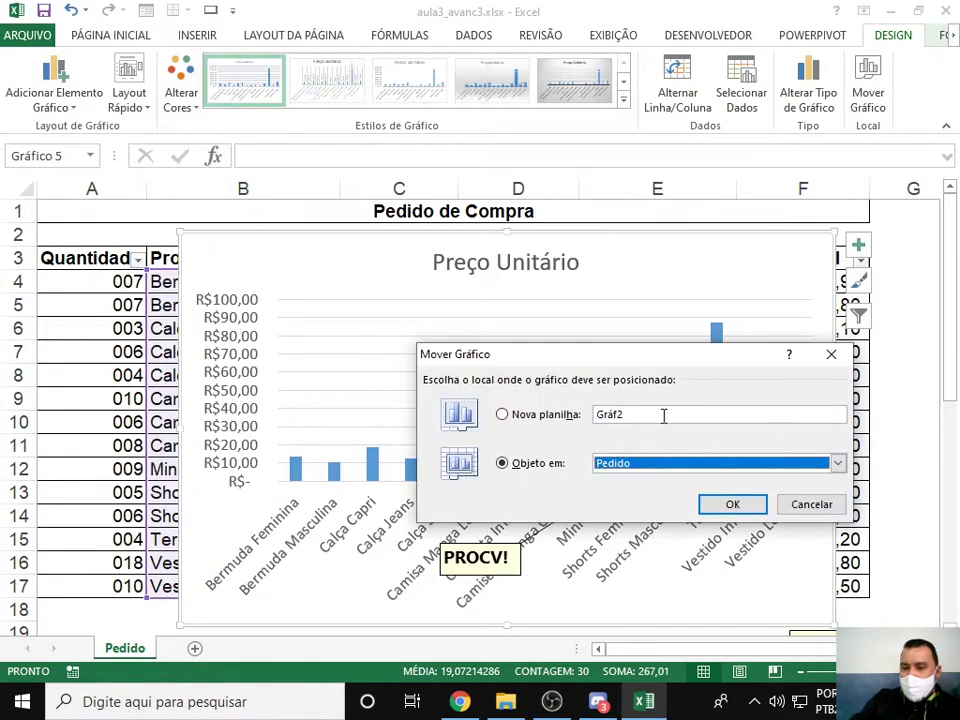
click(533, 420)
click(733, 504)
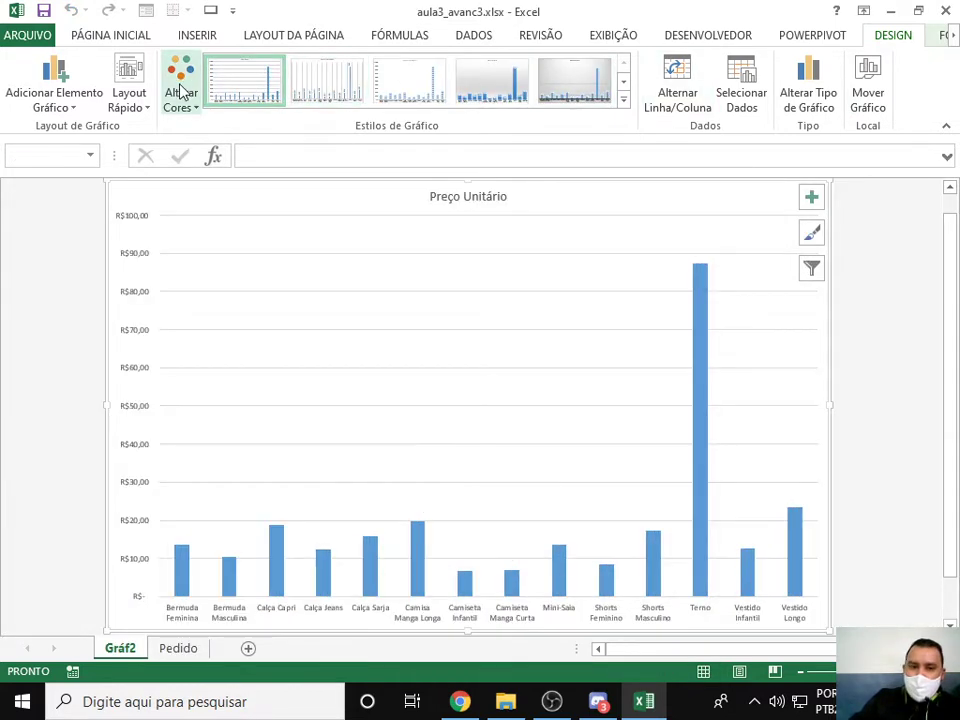
click(623, 100)
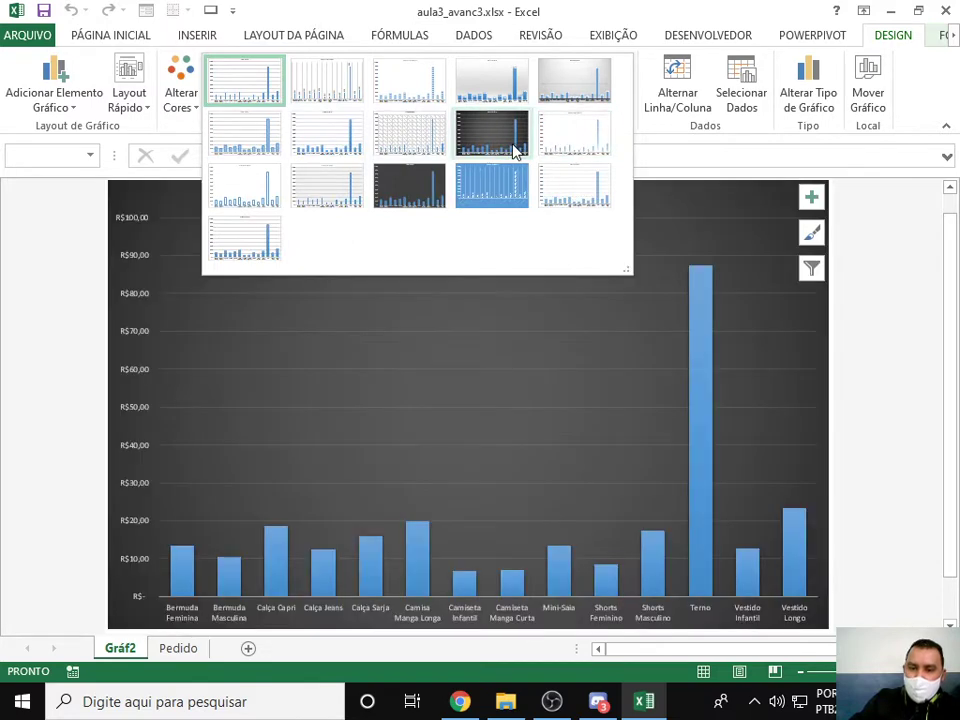
click(513, 150)
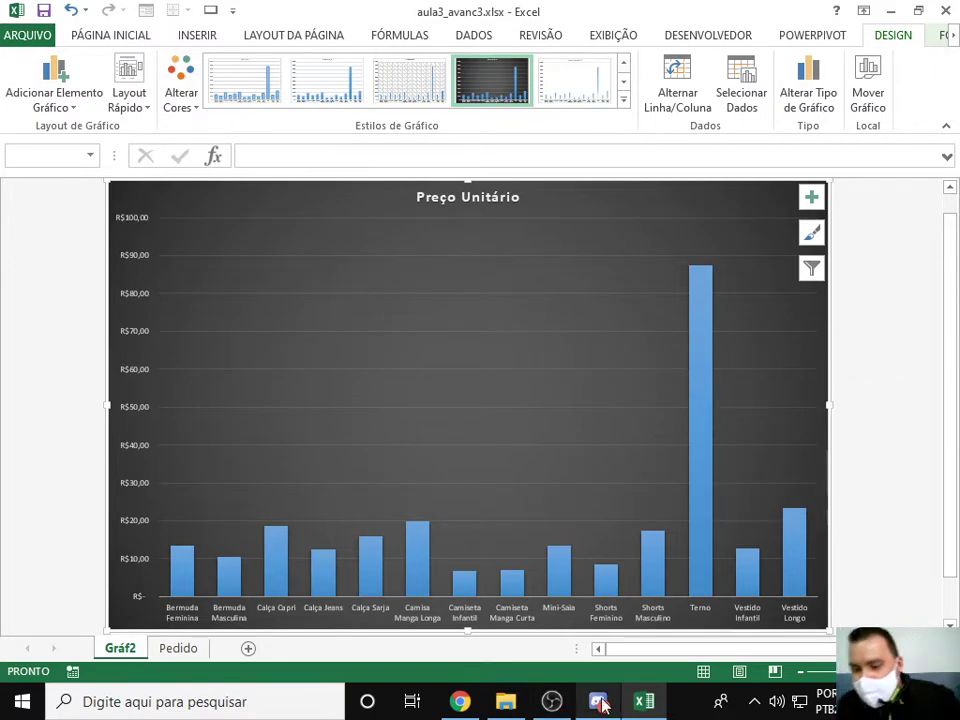
Switch to Discord to check the #geral chat of Turma3604, and switch OBS to the full-screen webcam scene.
mouse_move(598, 701)
click(581, 641)
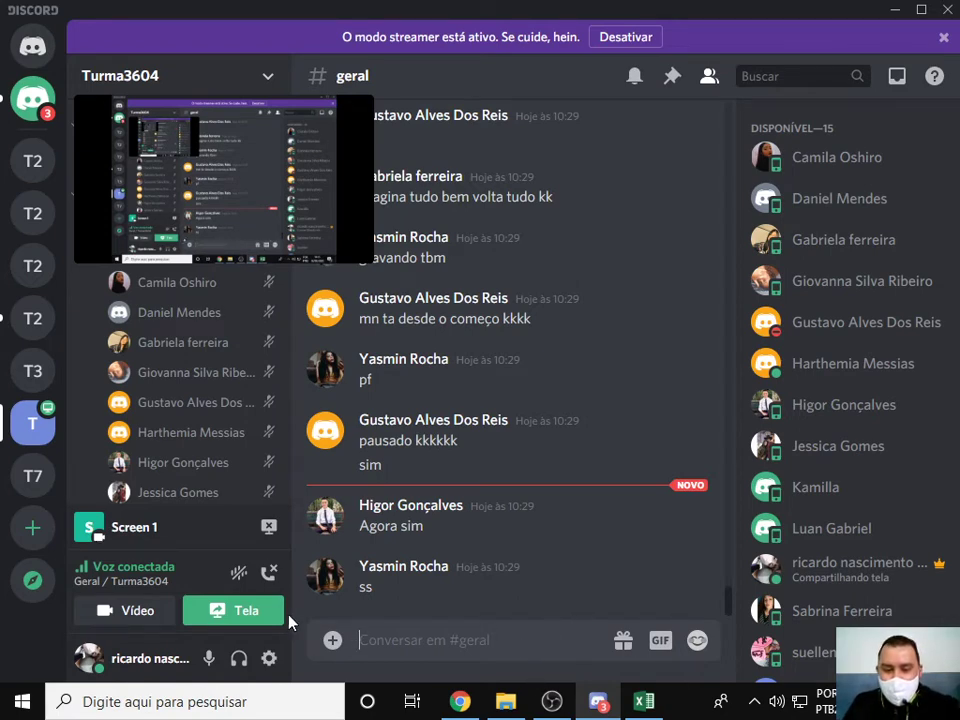
click(551, 701)
click(96, 549)
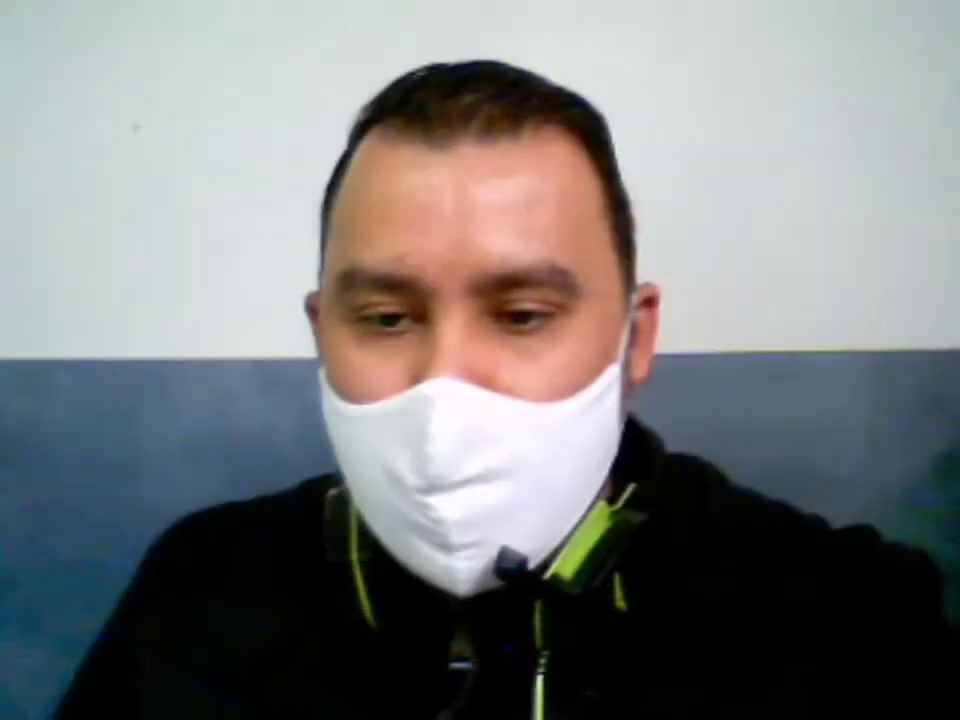